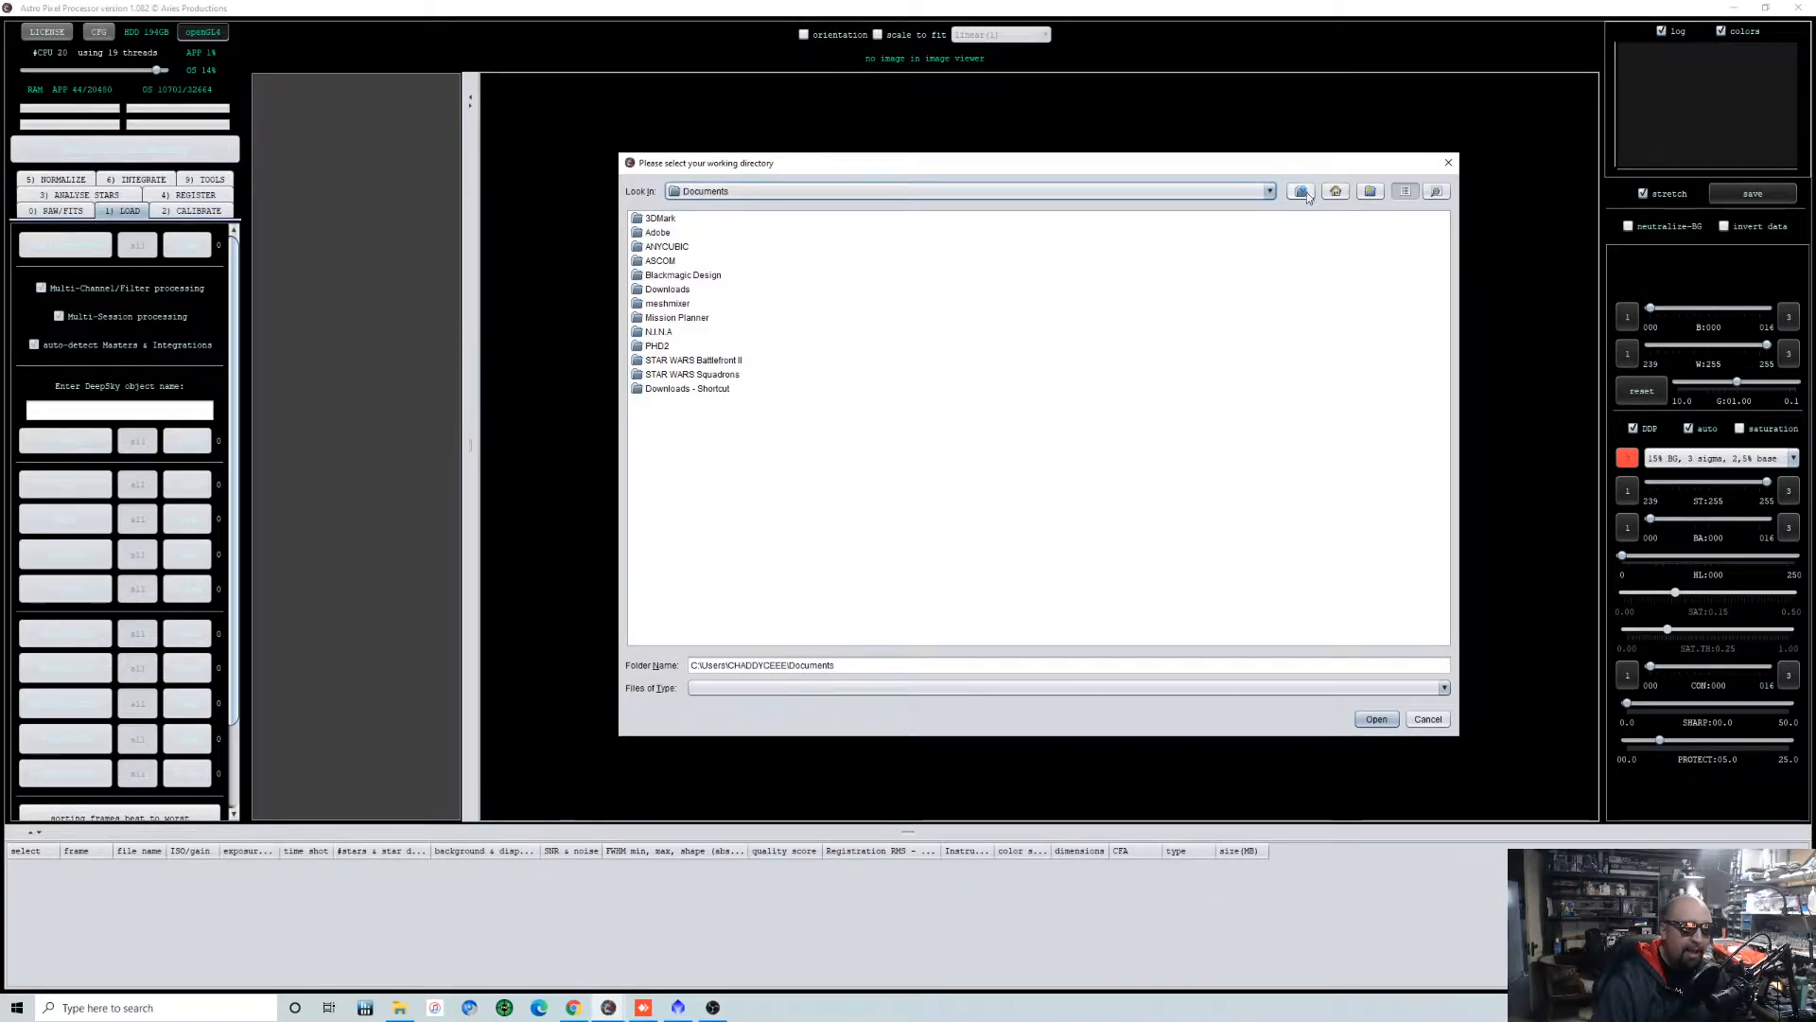
# Set the working directory to the LIGHTSN2 folder at G:\NINAPICS\RC6\M81.
pyautogui.click(1270, 192)
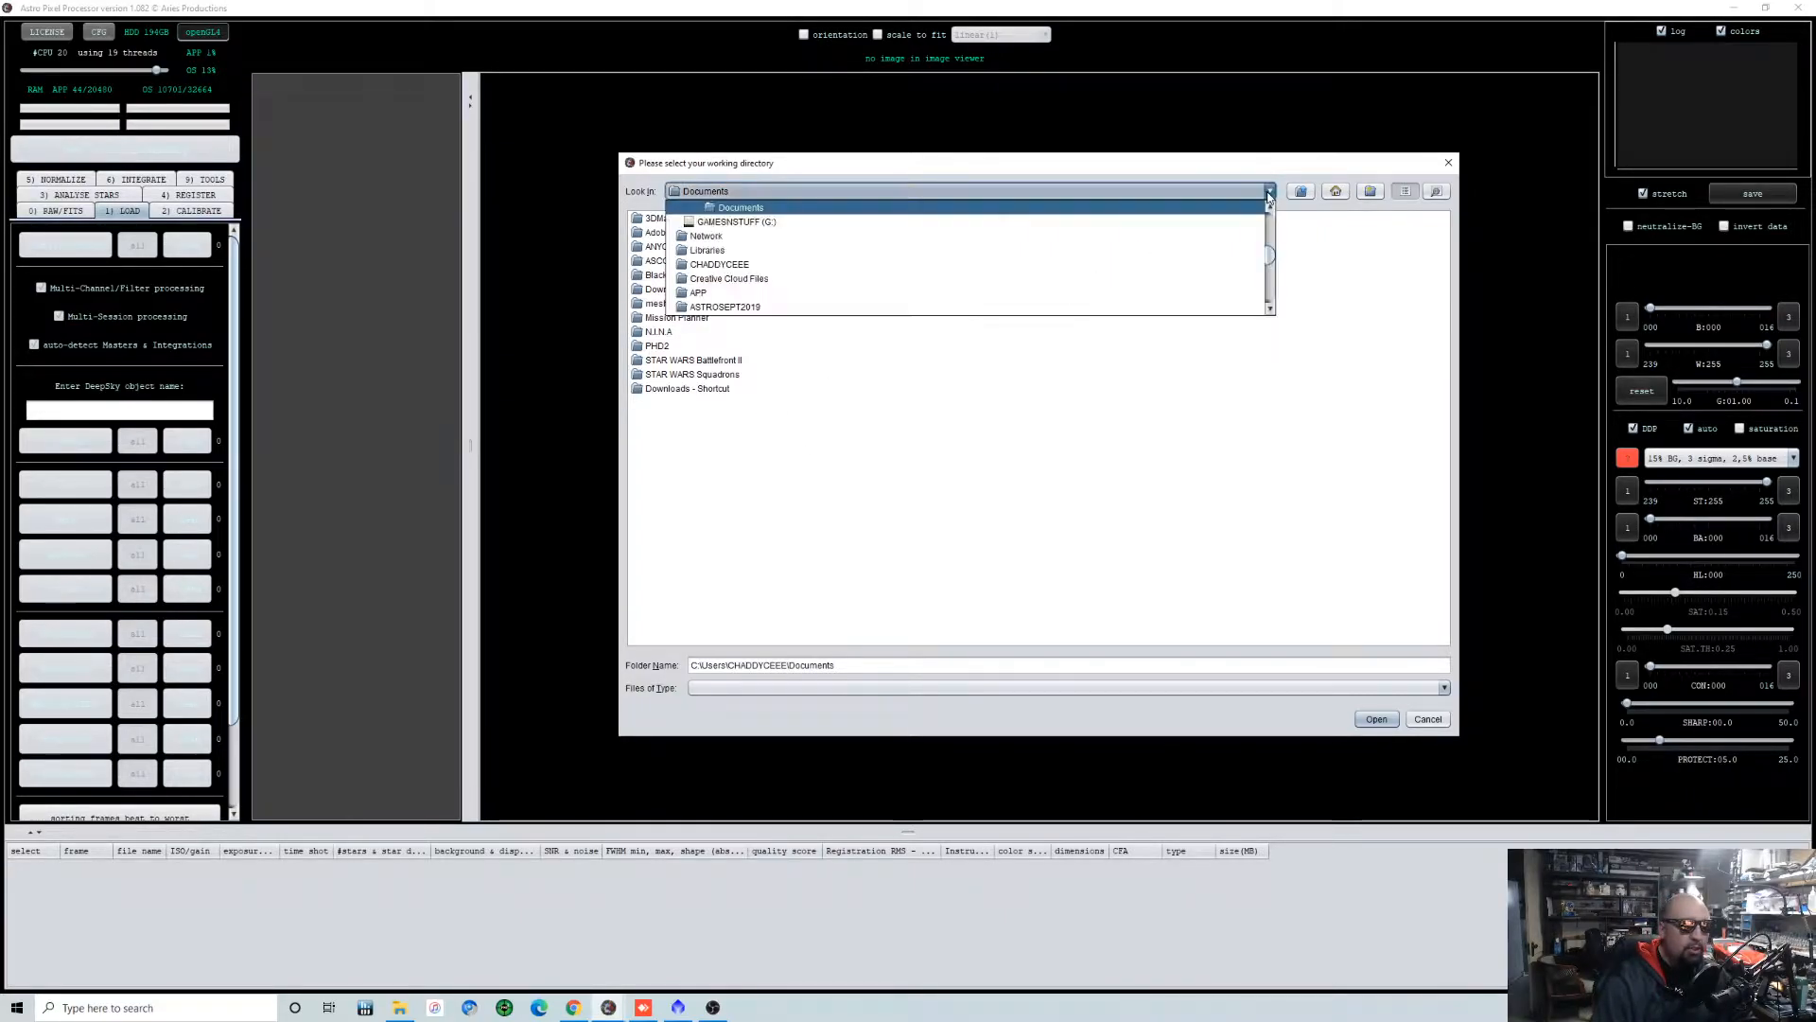
pyautogui.click(1212, 215)
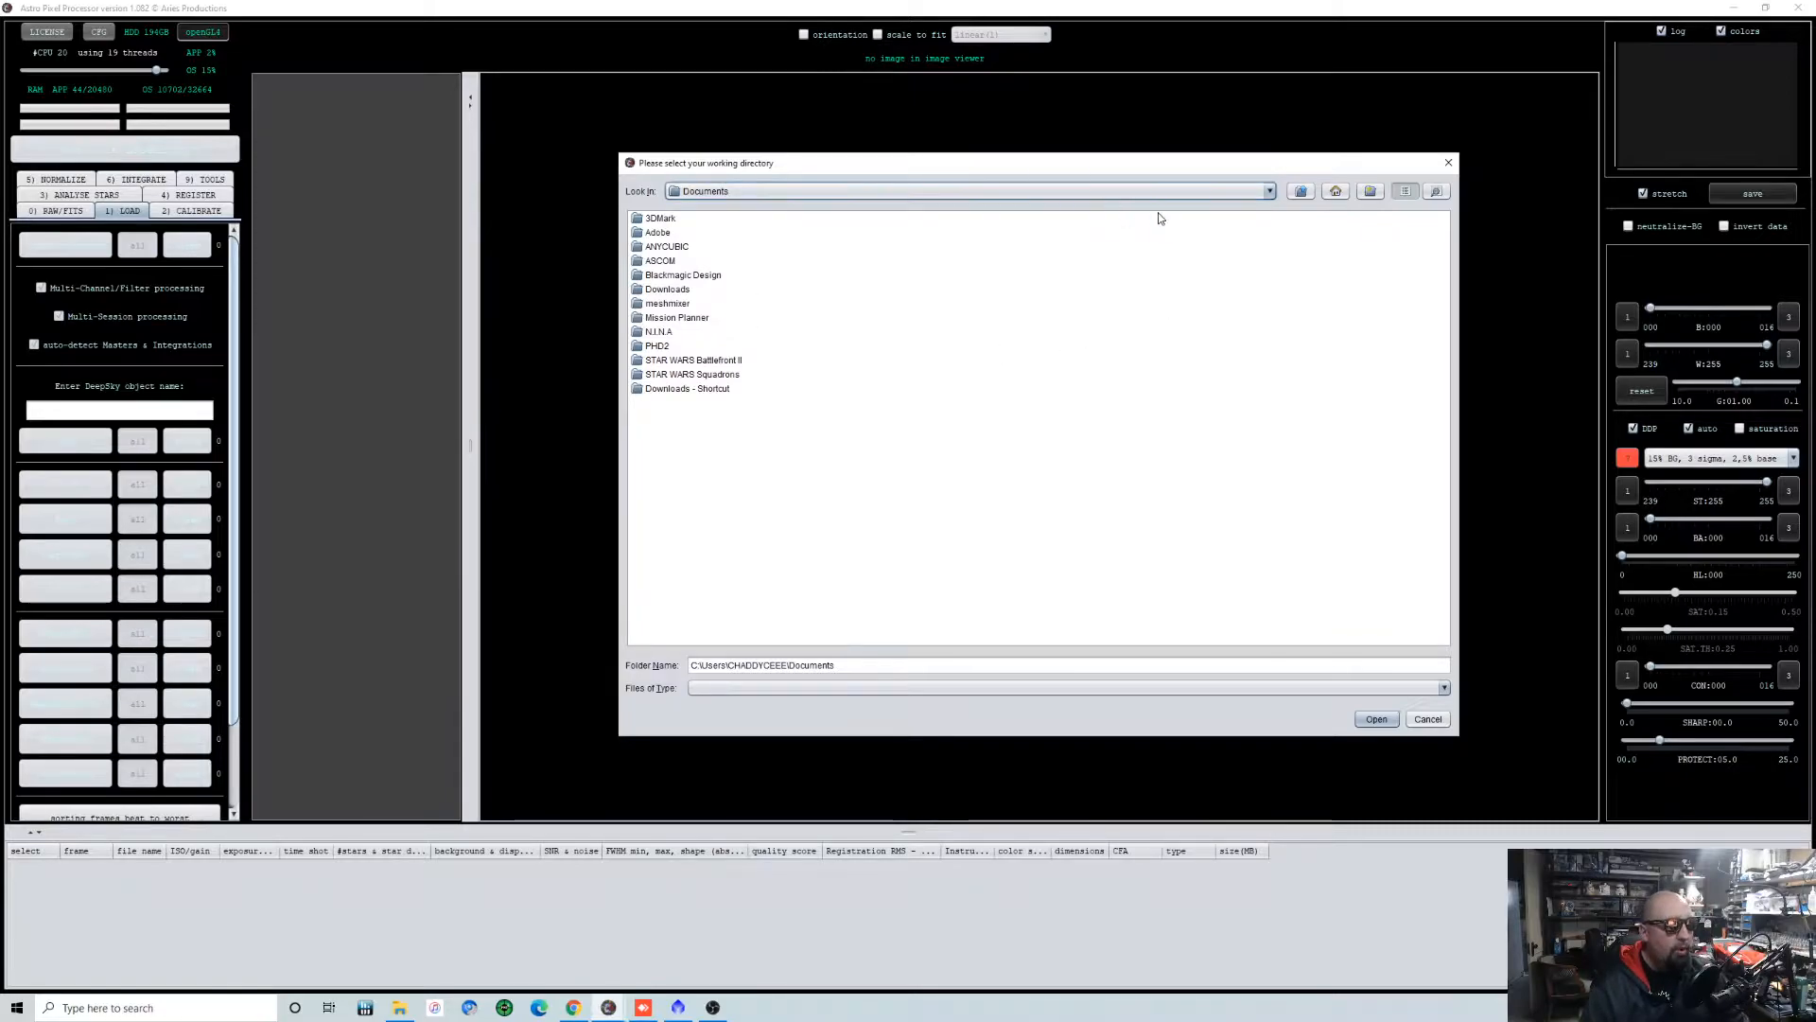
pyautogui.click(1270, 192)
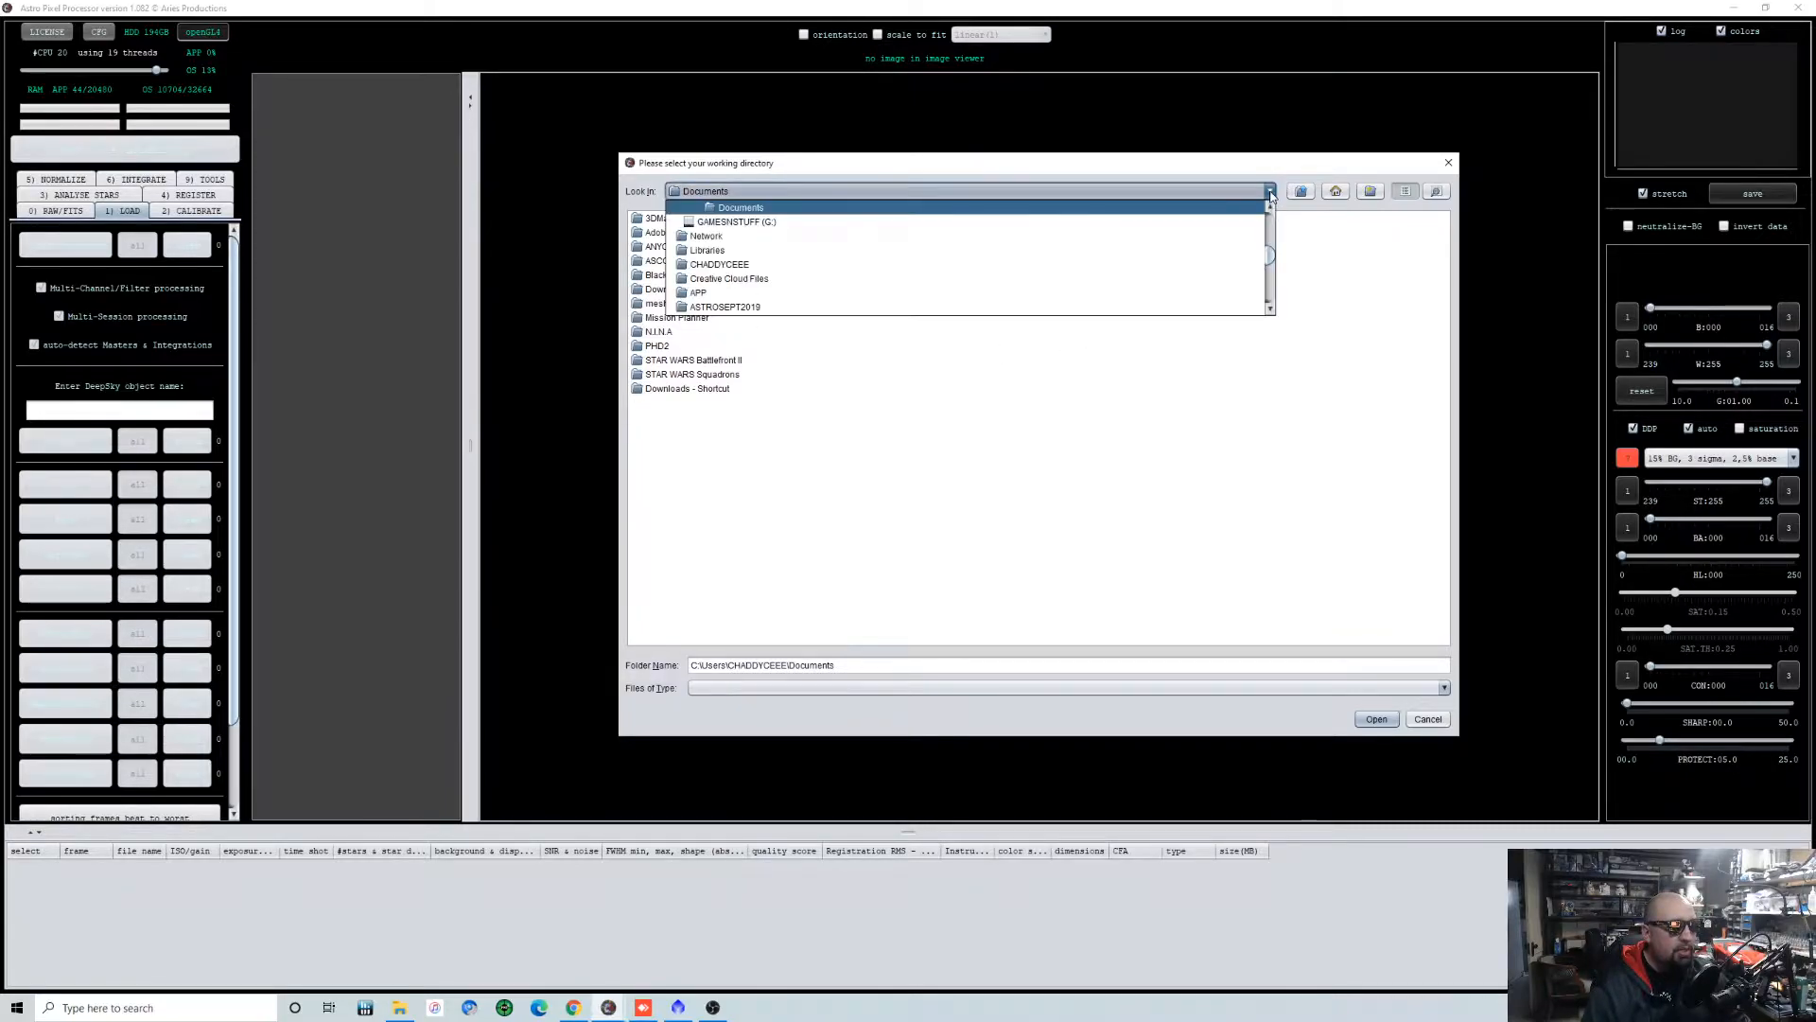
pyautogui.click(1083, 234)
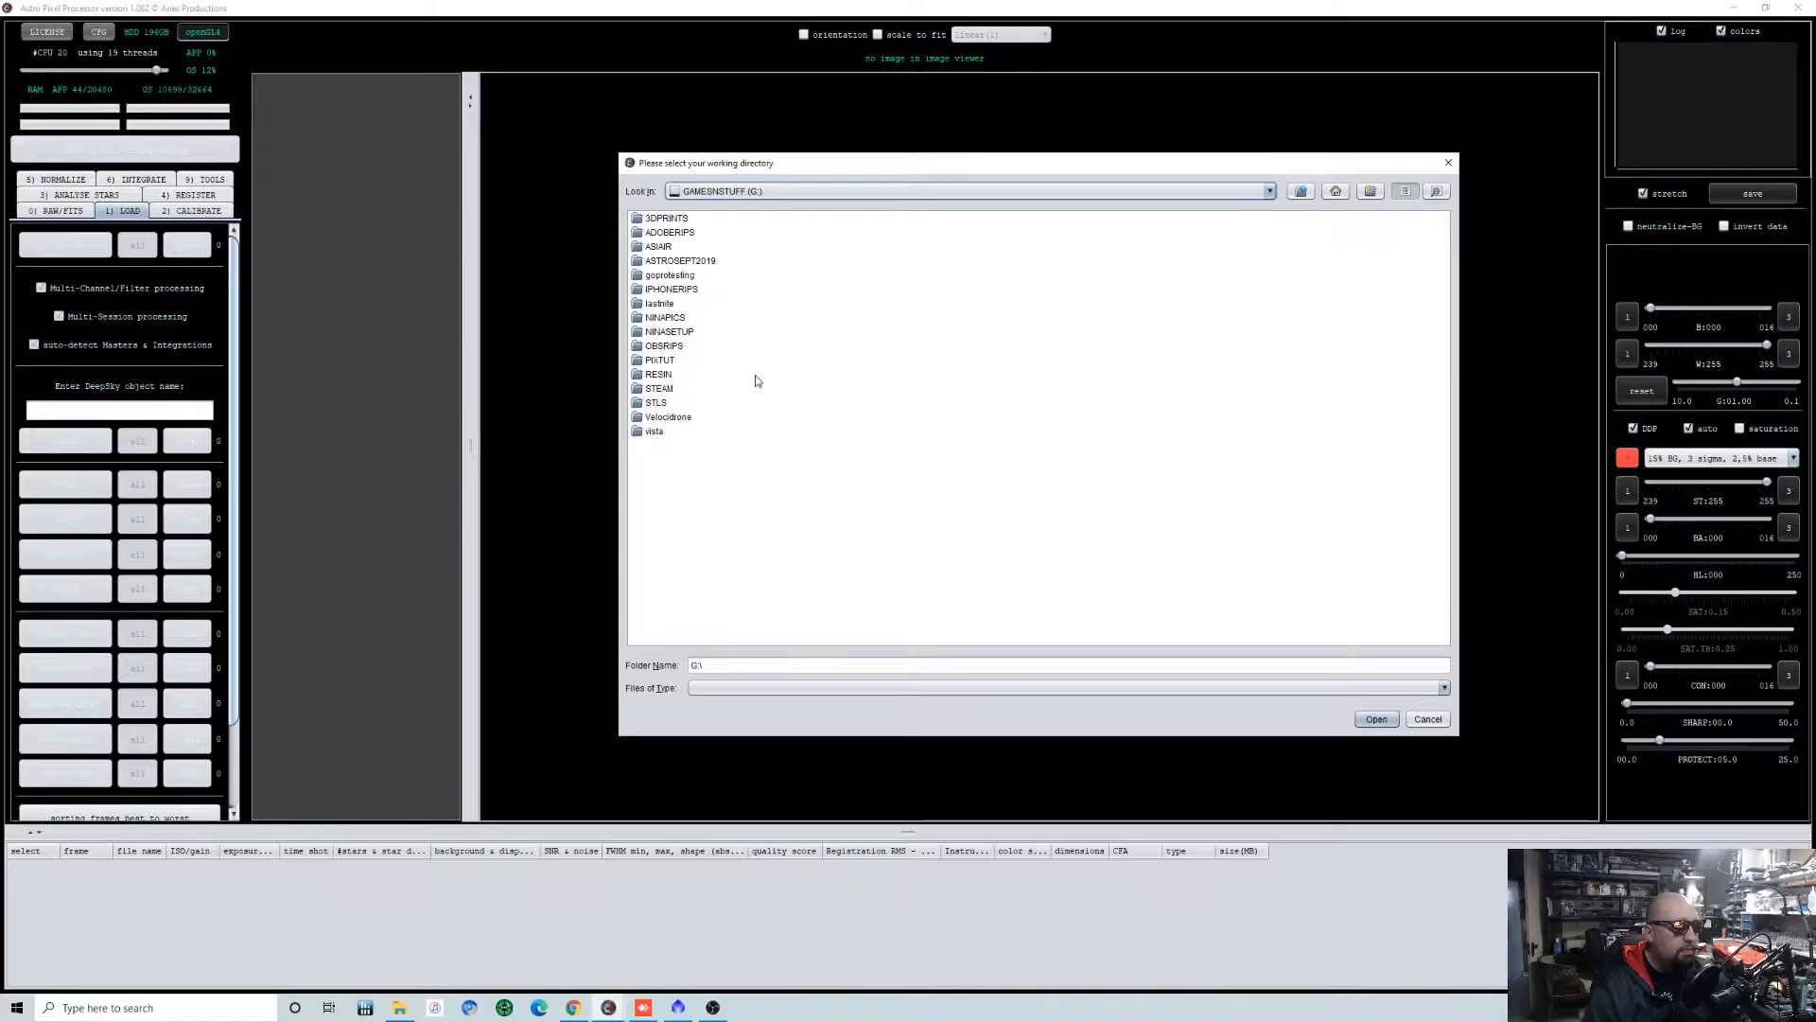
pyautogui.doubleClick(674, 319)
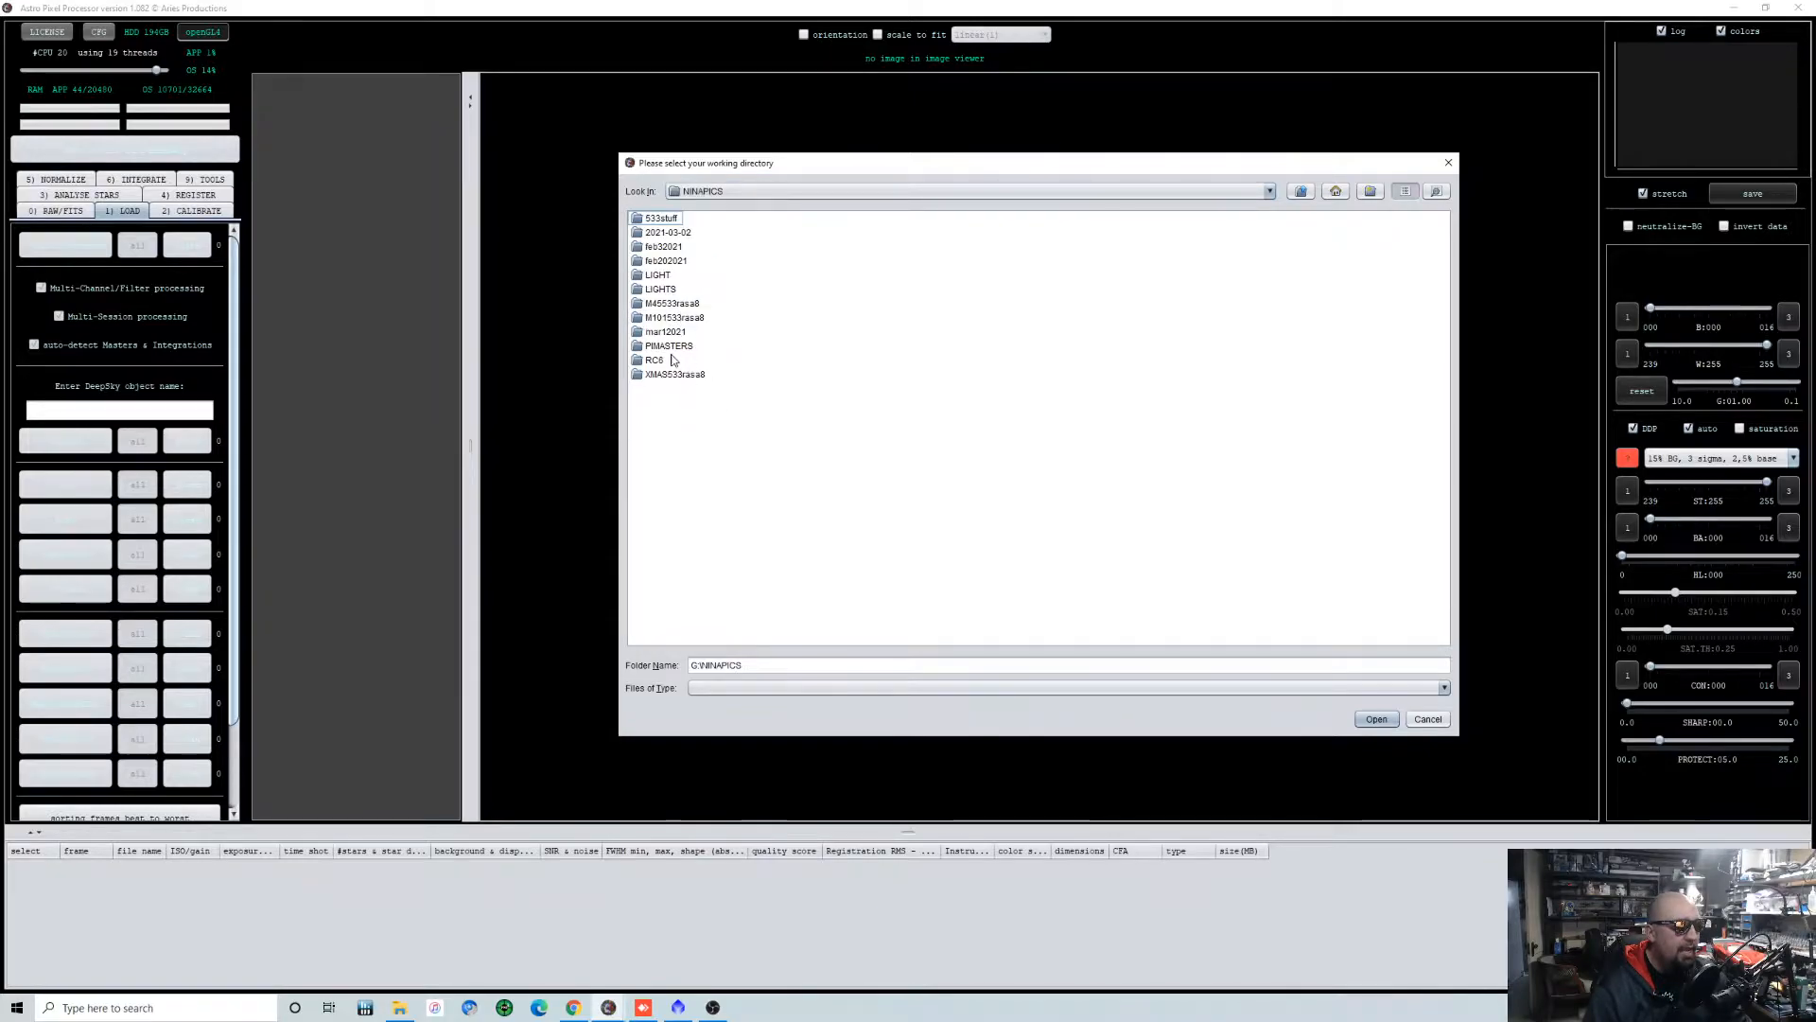
pyautogui.doubleClick(668, 362)
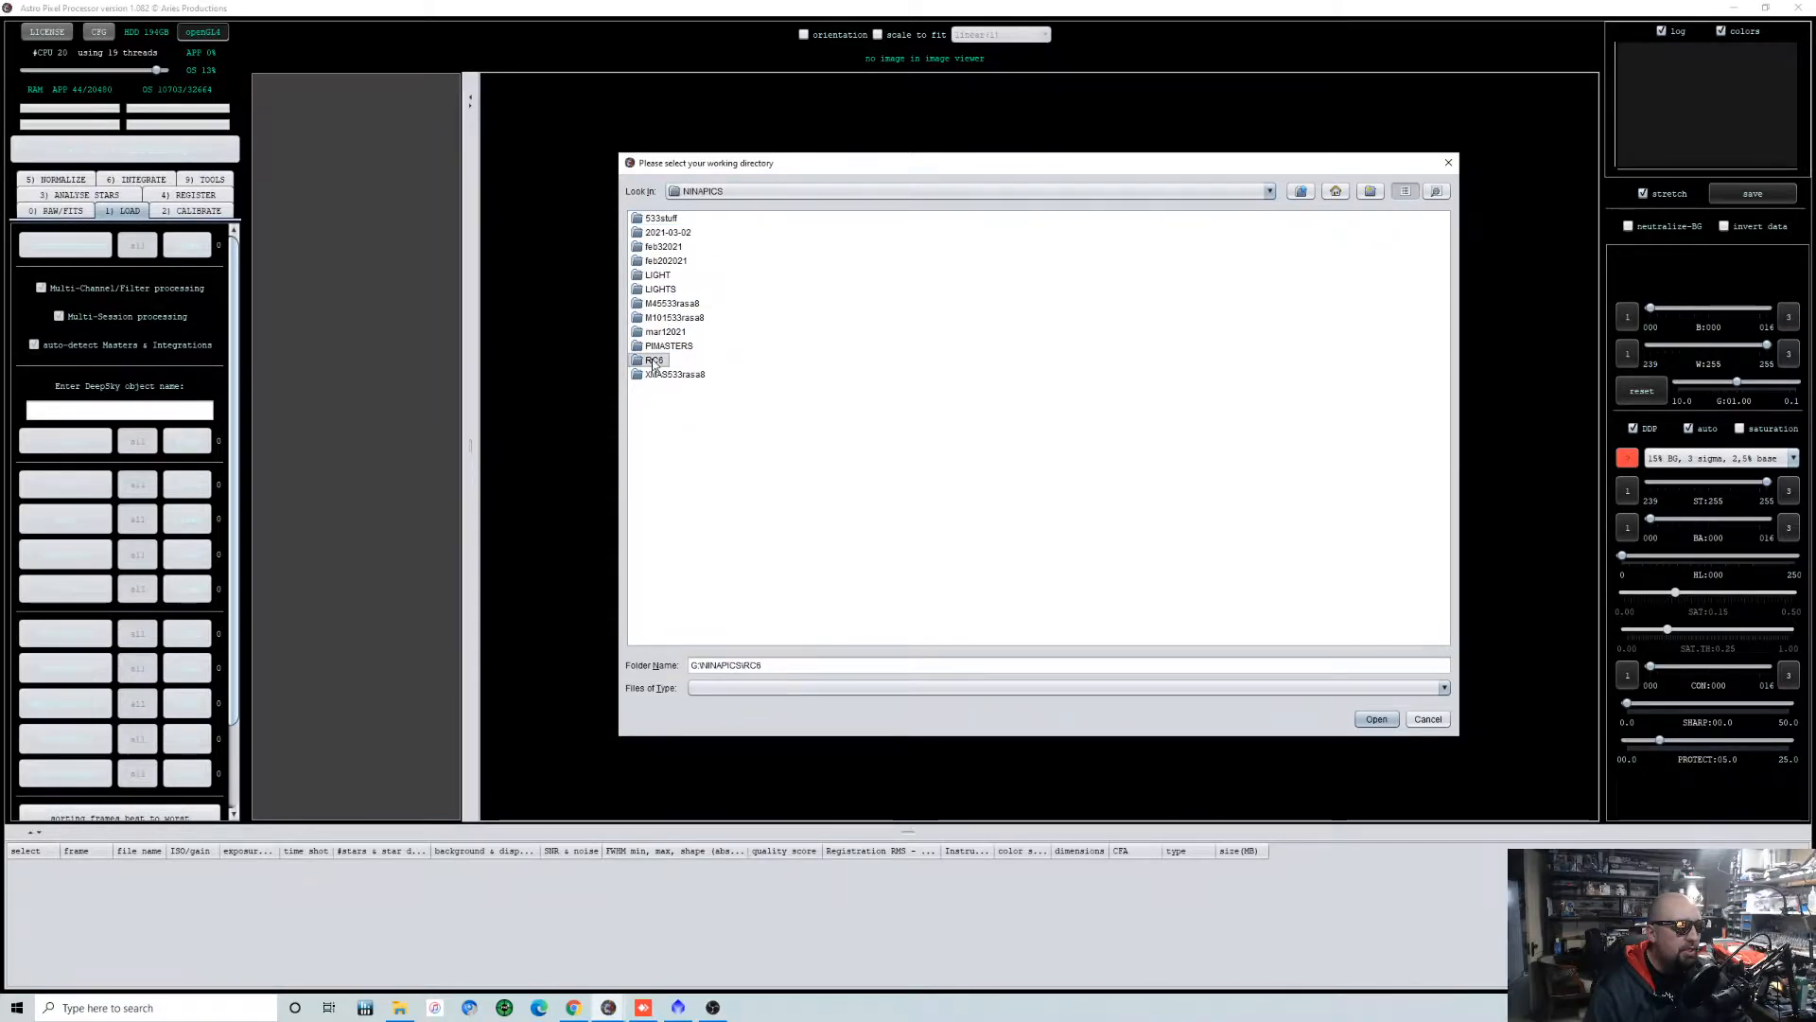
pyautogui.doubleClick(658, 261)
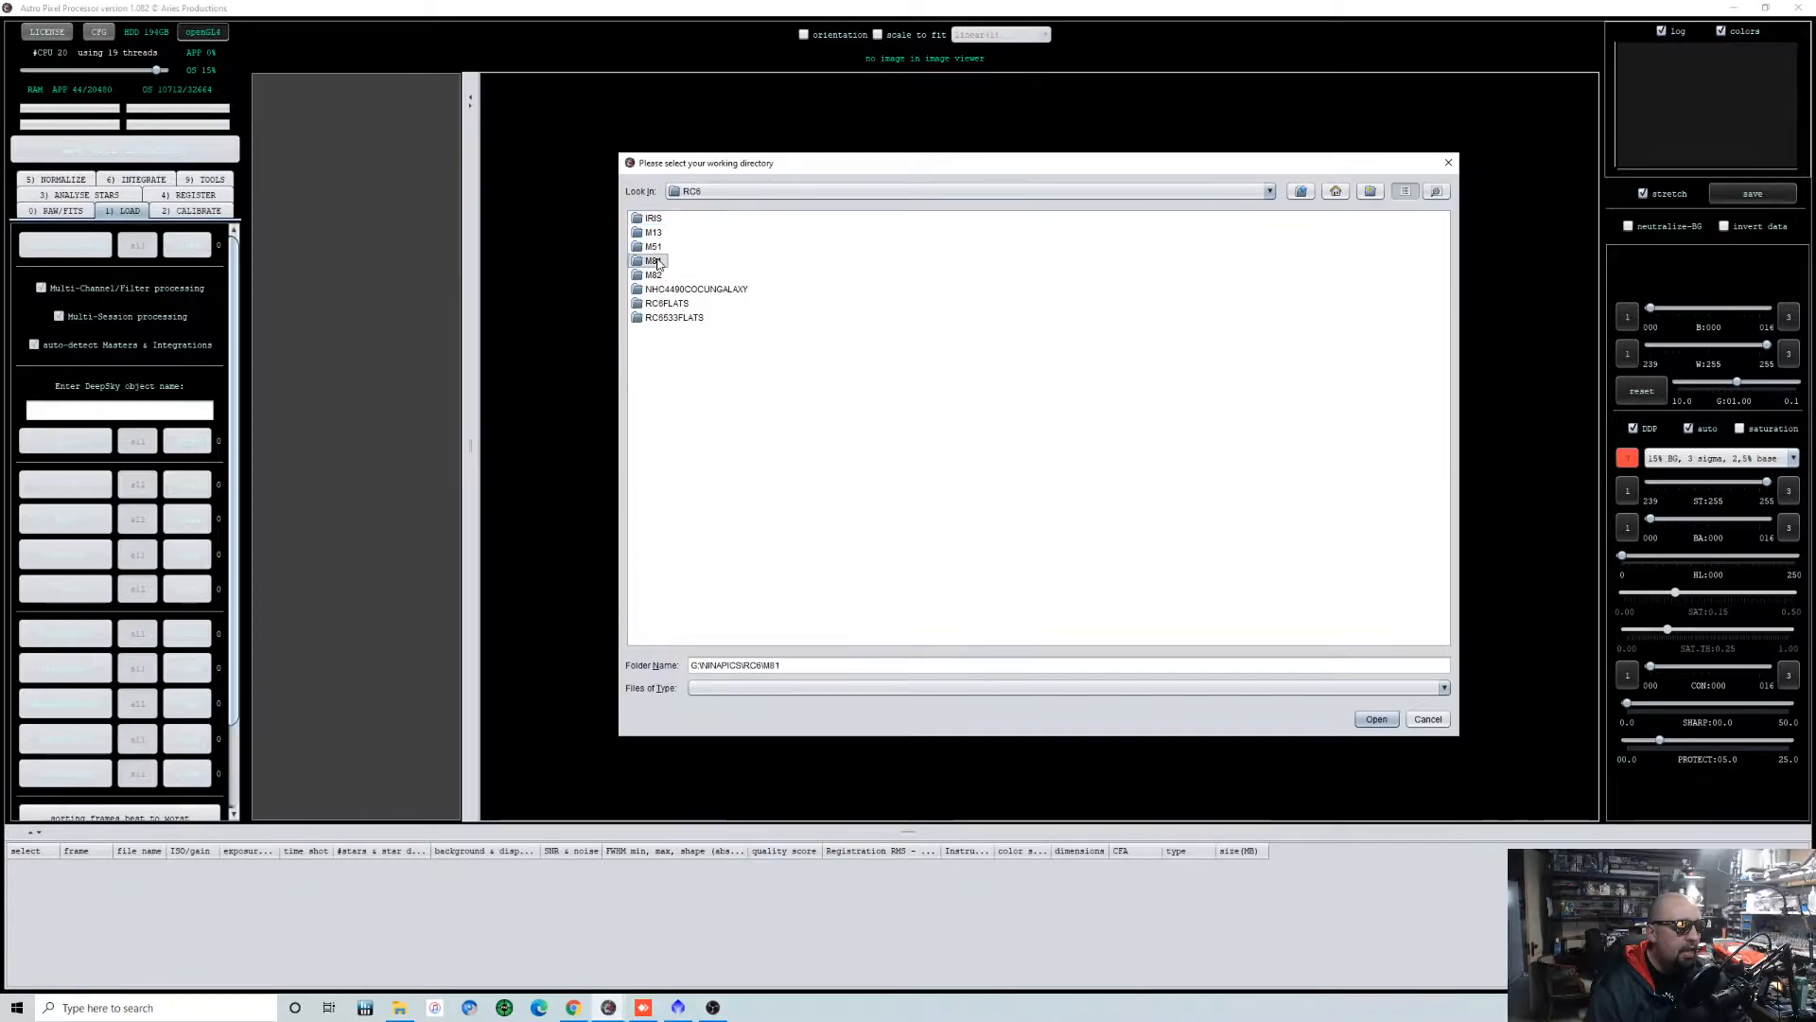
pyautogui.click(669, 233)
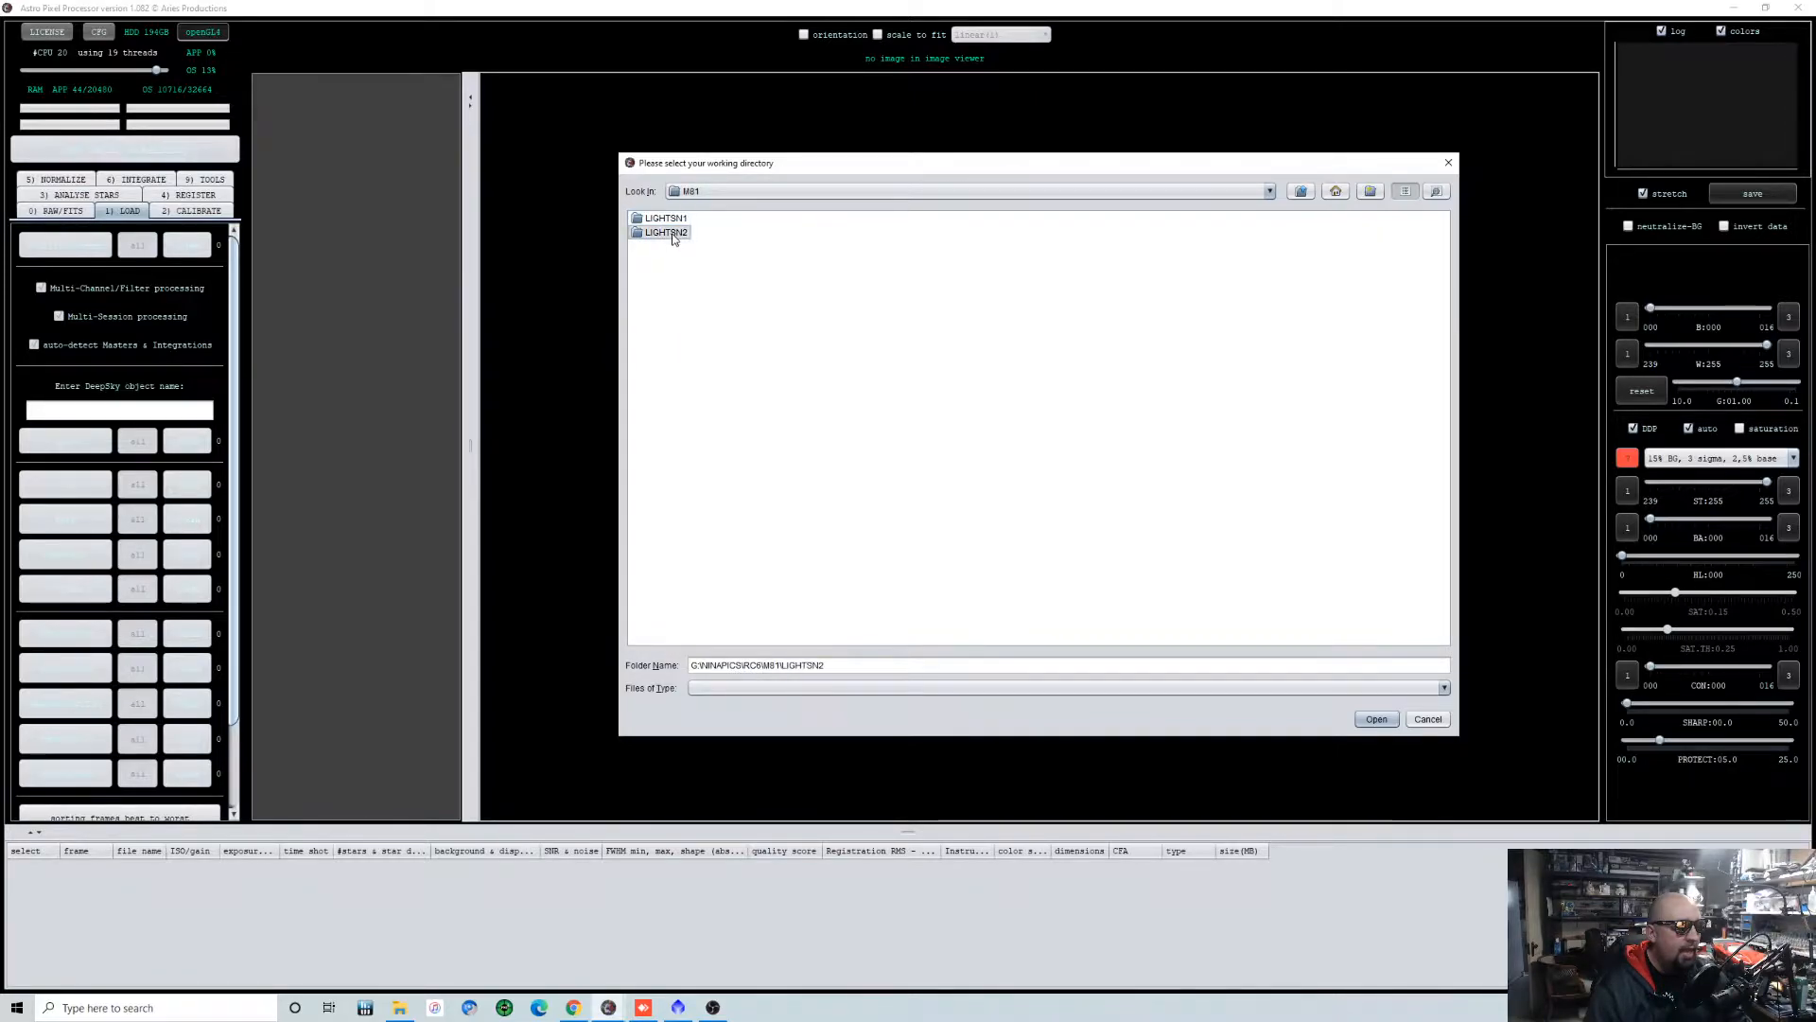
pyautogui.click(1367, 720)
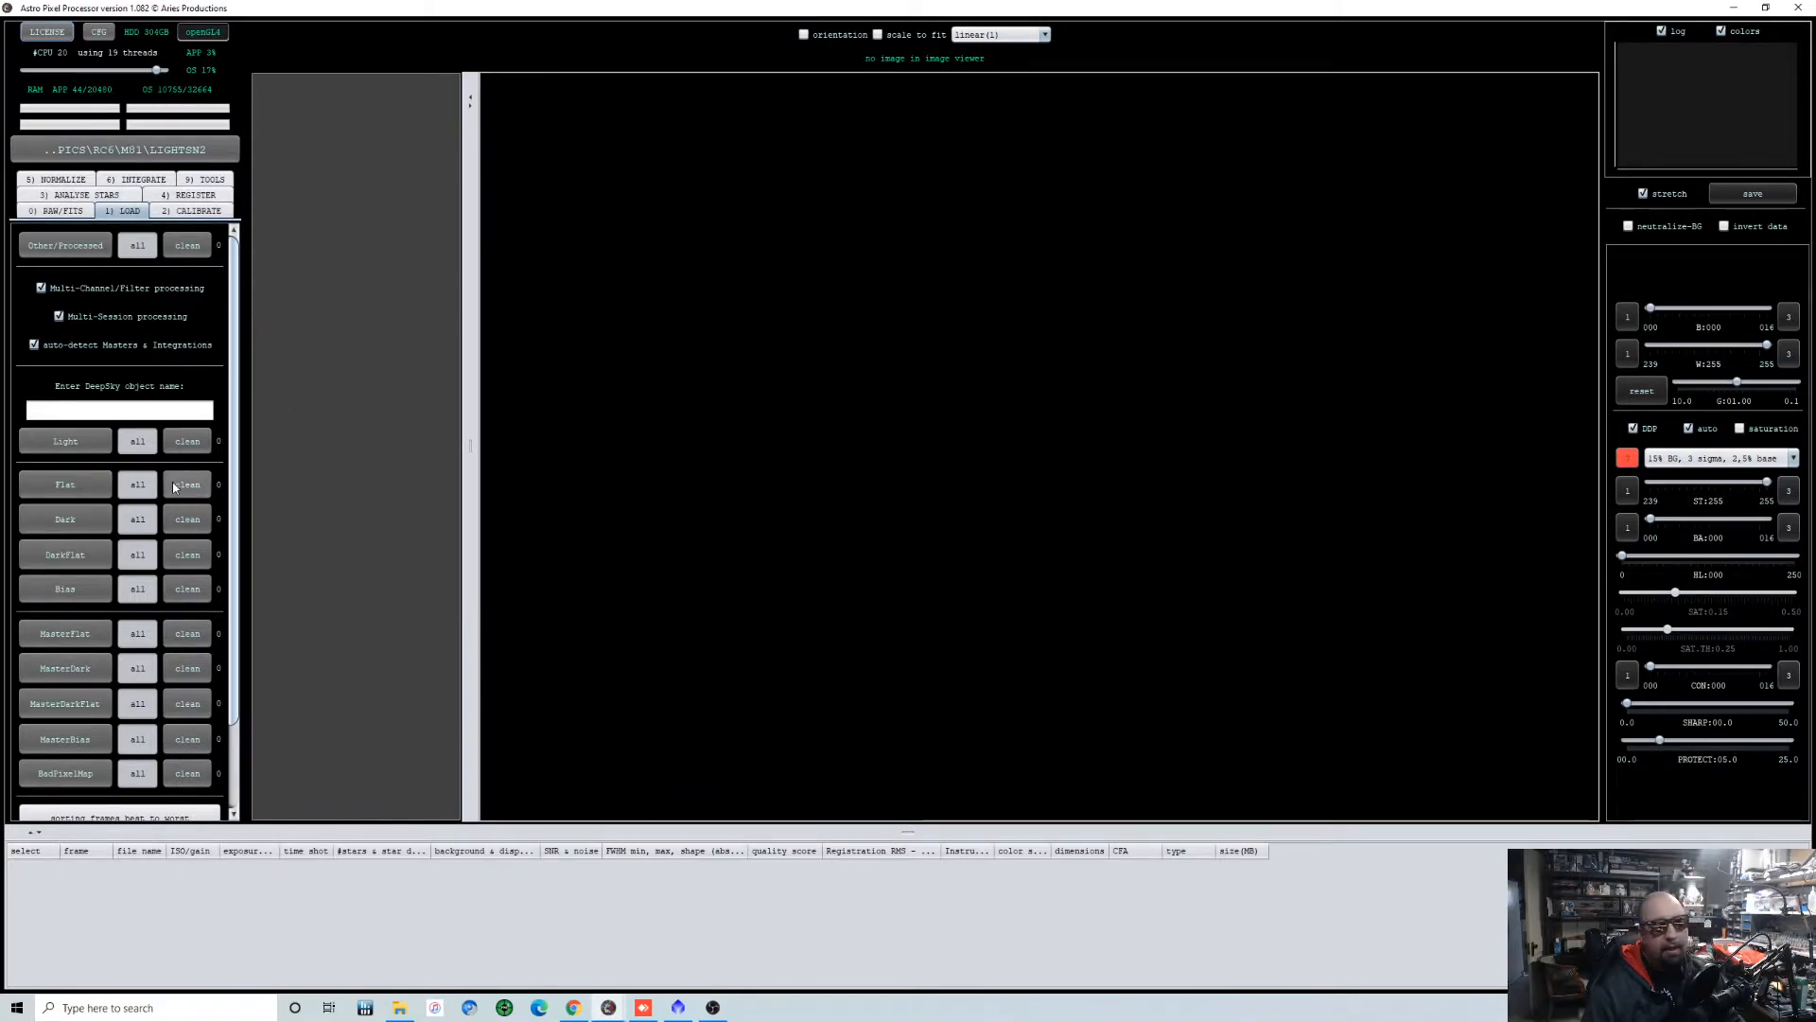
# Name the deep-sky object M81N2 and disable multi-channel/filter and multi-session processing.
pyautogui.click(80, 409)
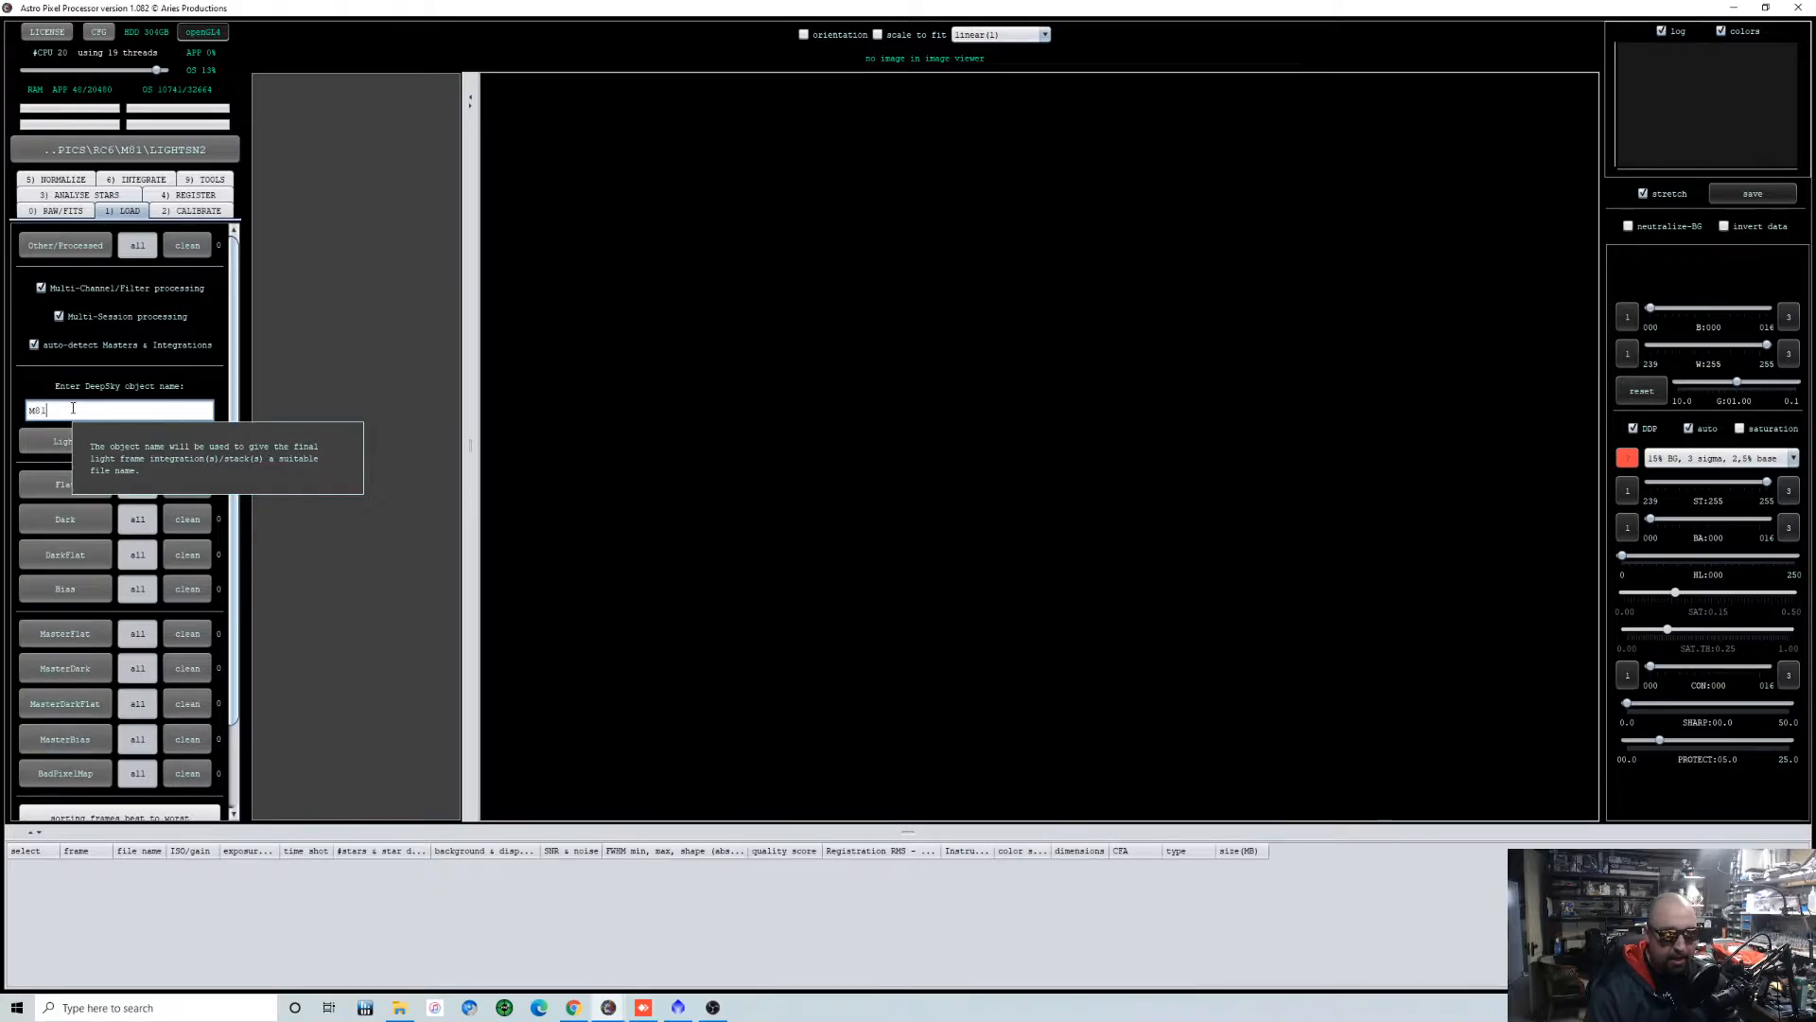
pyautogui.write('M81N2')
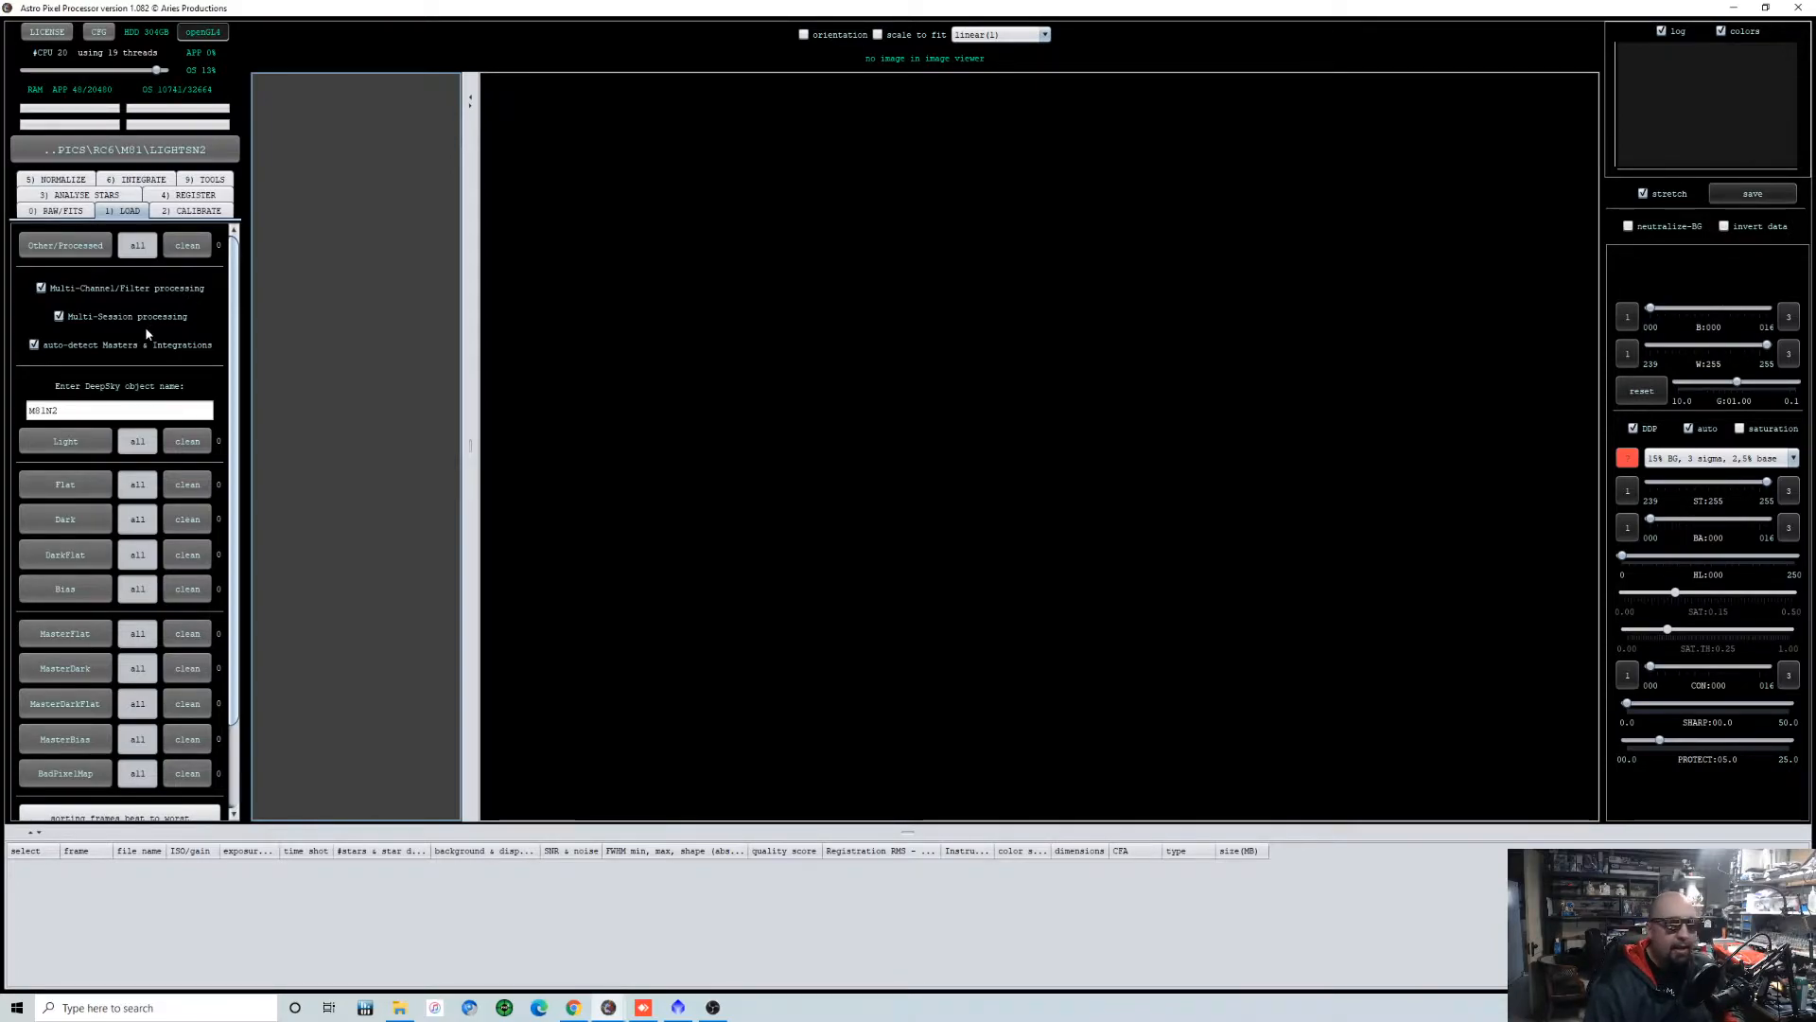
pyautogui.click(42, 289)
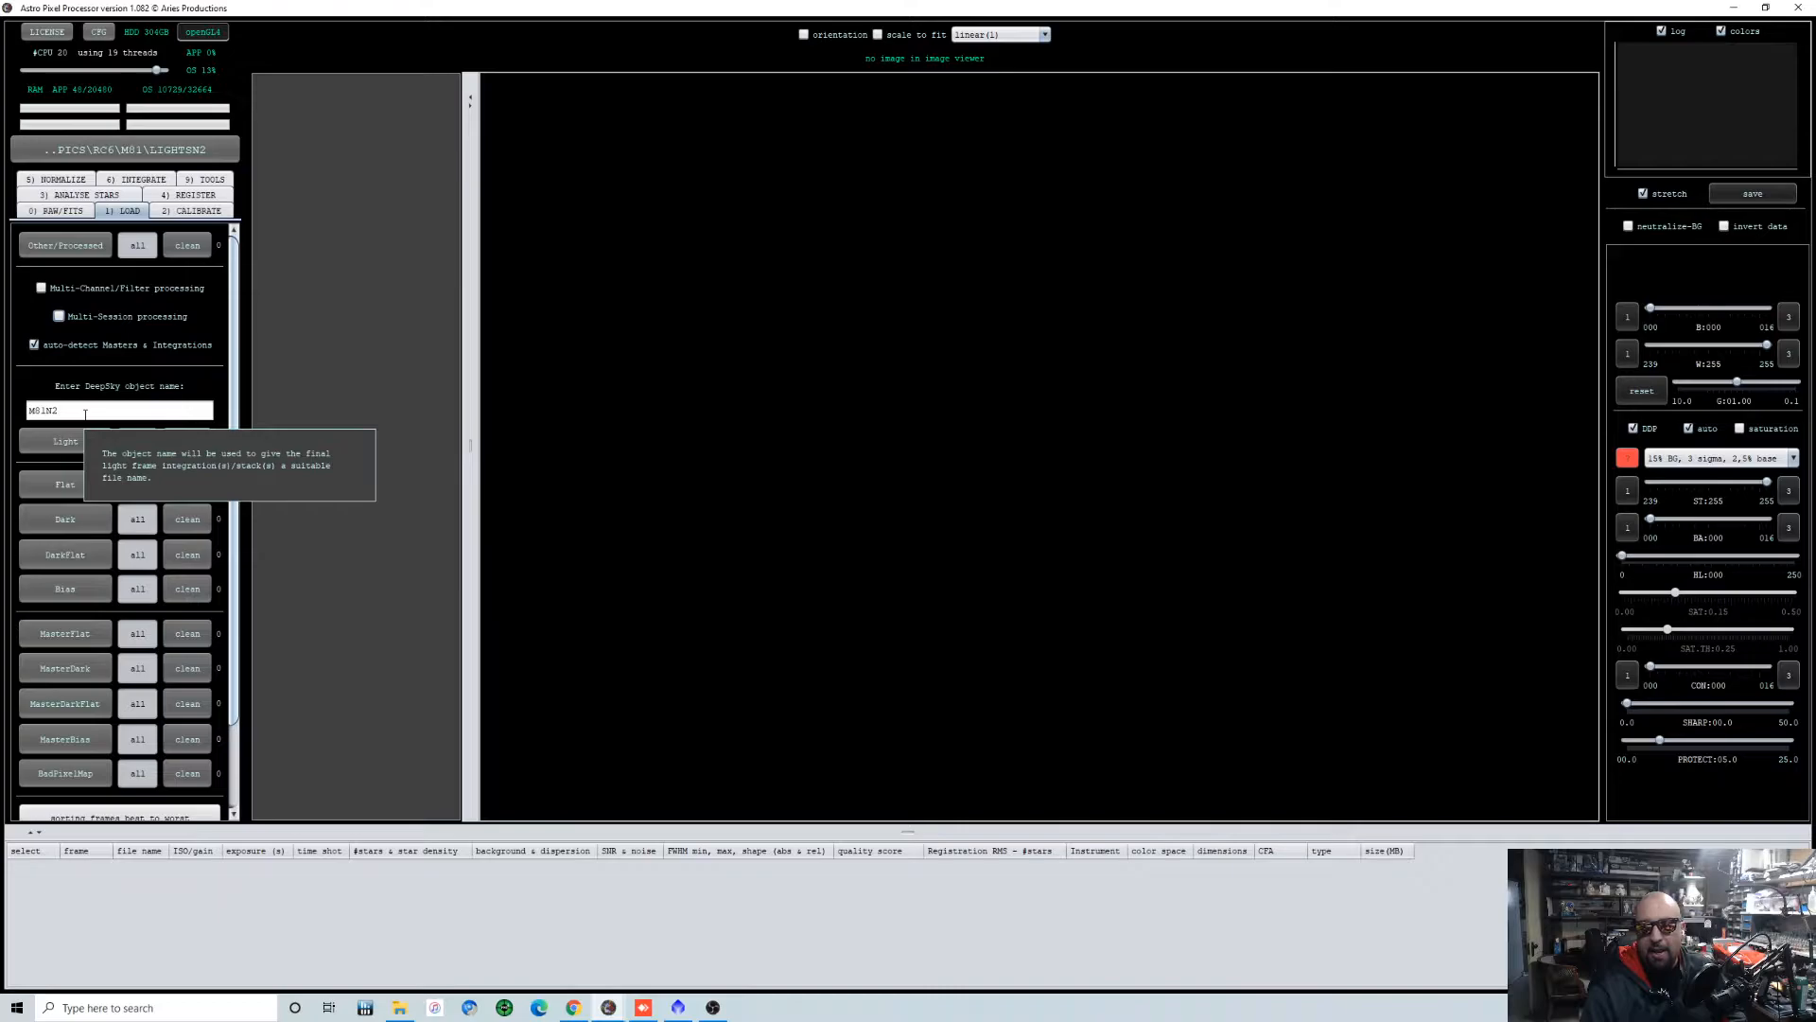
# Load all FITS files numbered 0000 to 0049 in the LIGHTSN2 folder as light frames.
pyautogui.click(54, 452)
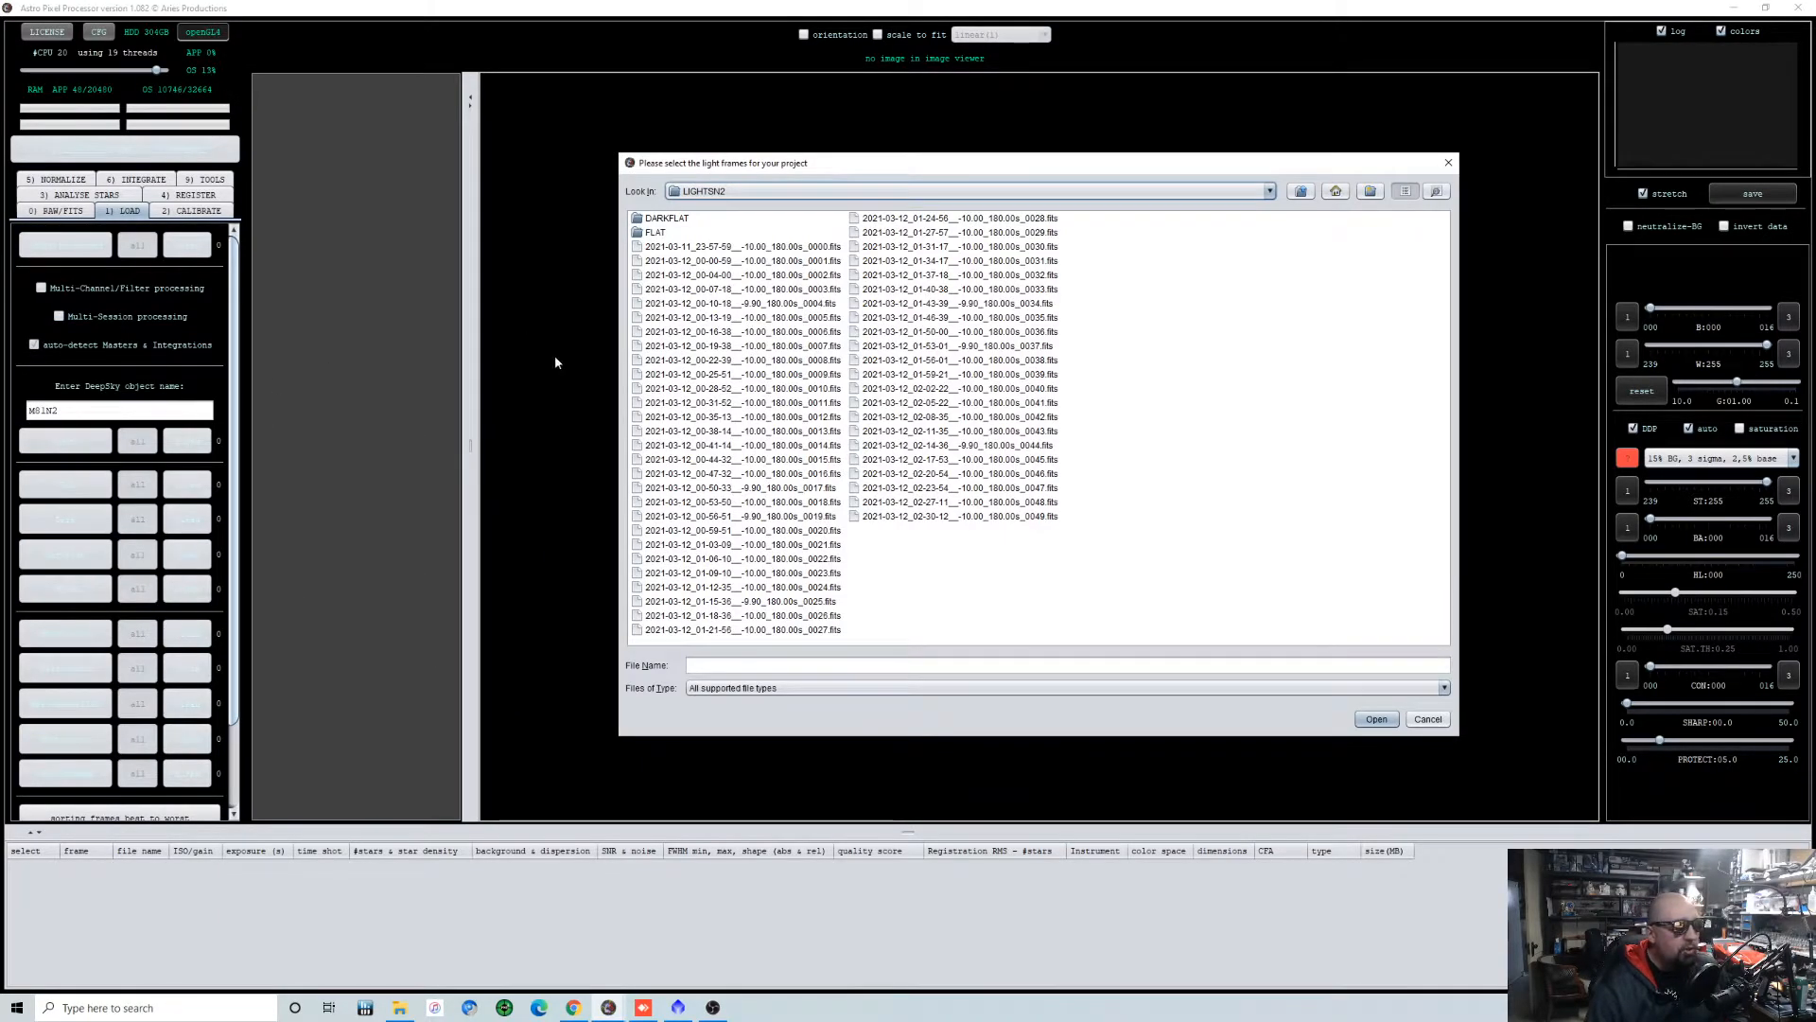
pyautogui.click(679, 247)
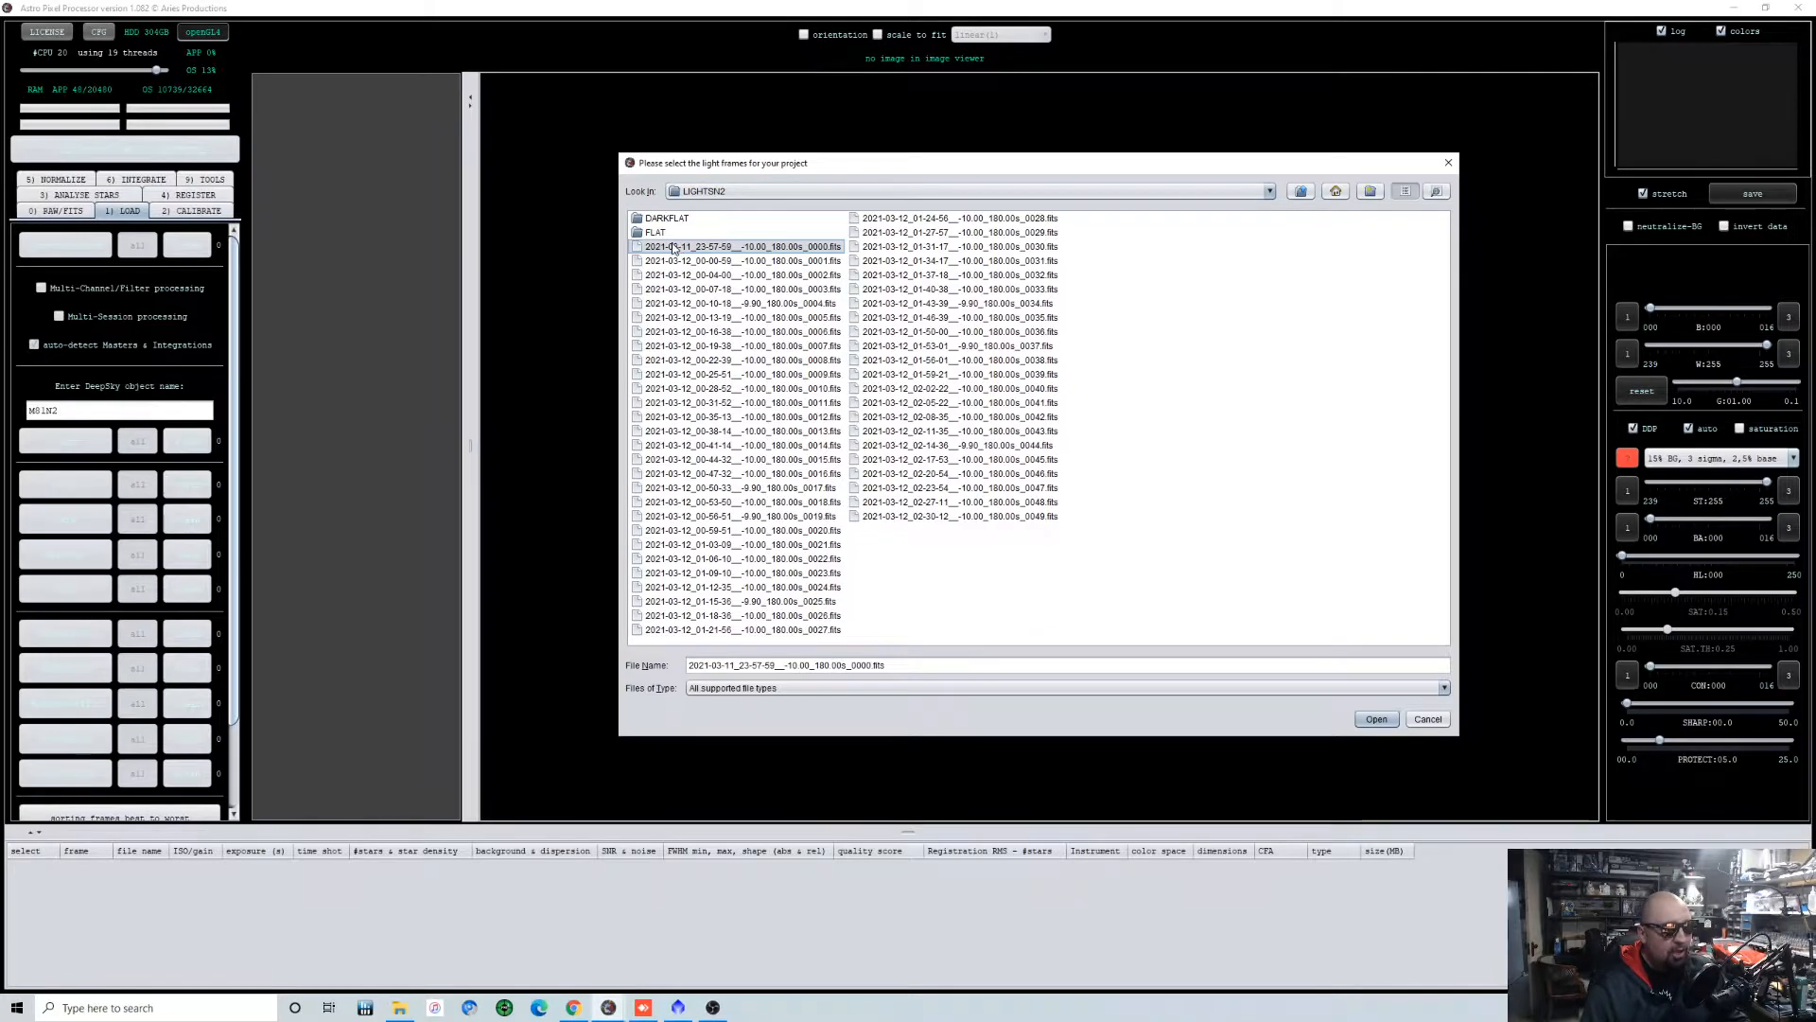
pyautogui.keyDown('ctrl'); pyautogui.click(935, 515); pyautogui.keyUp('ctrl')
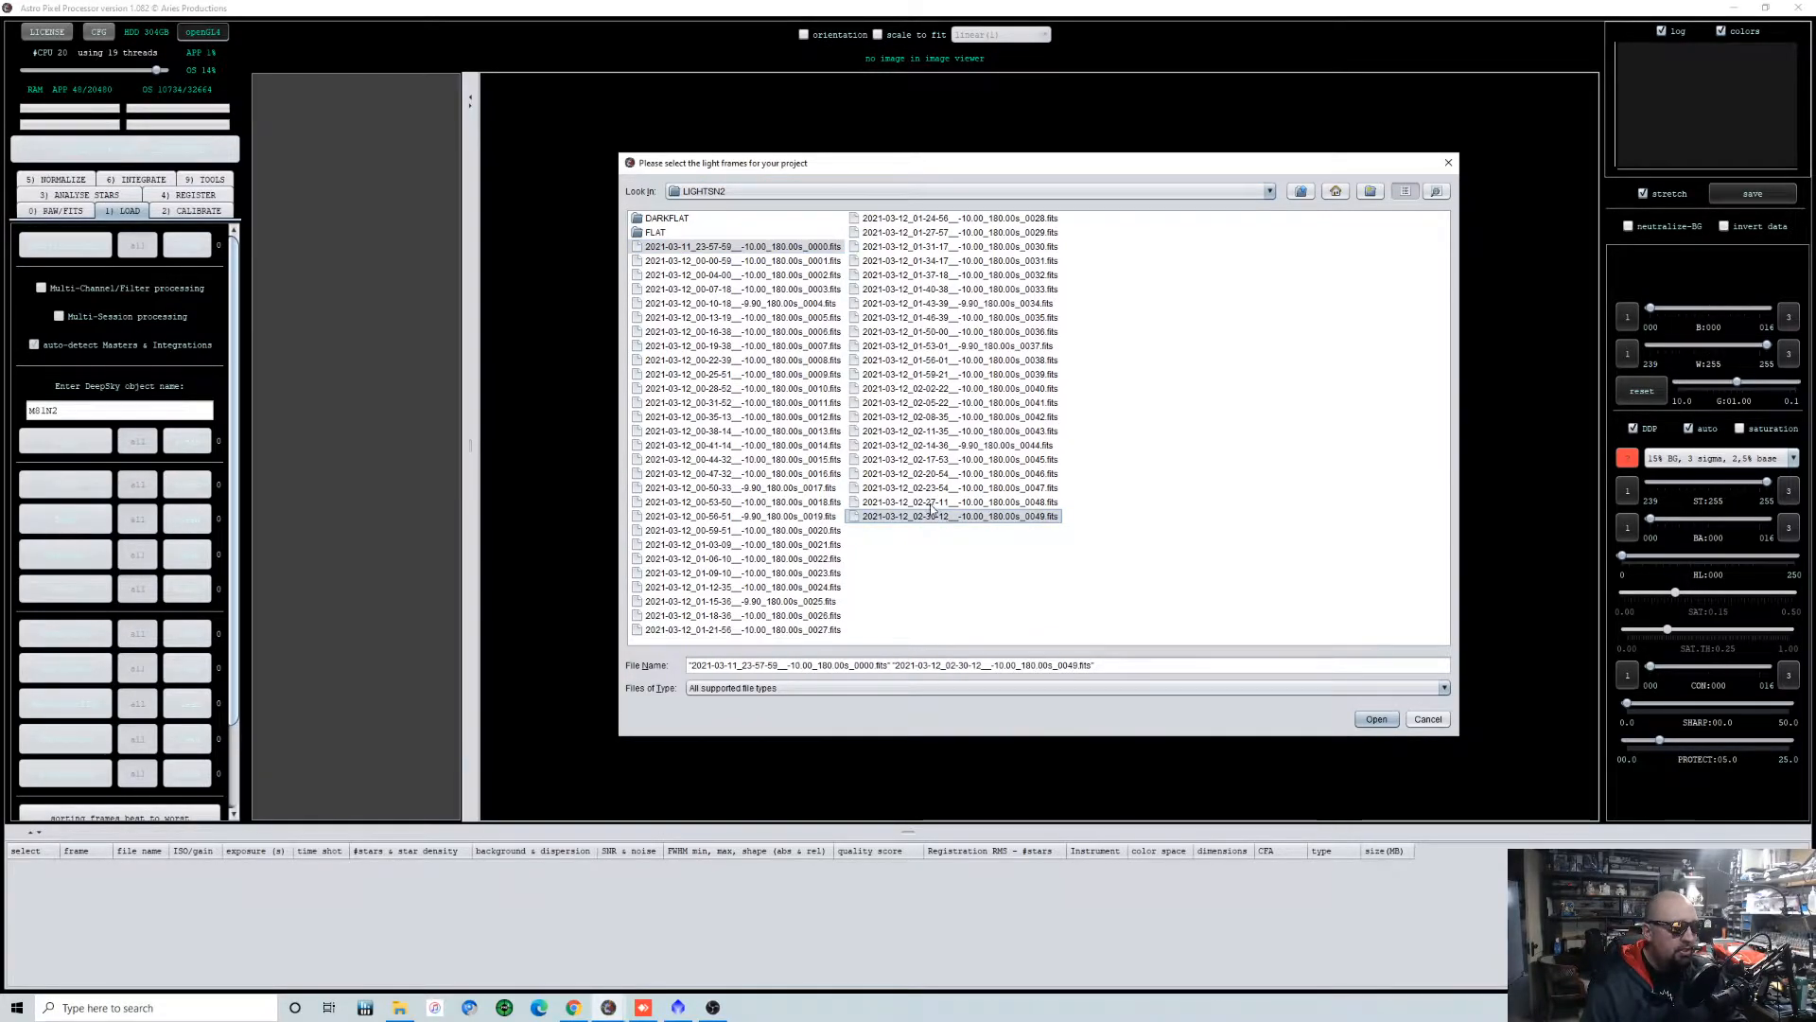
pyautogui.keyDown('shift'); pyautogui.click(935, 502); pyautogui.keyUp('shift')
pyautogui.keyDown('shift'); pyautogui.click(737, 247); pyautogui.keyUp('shift')
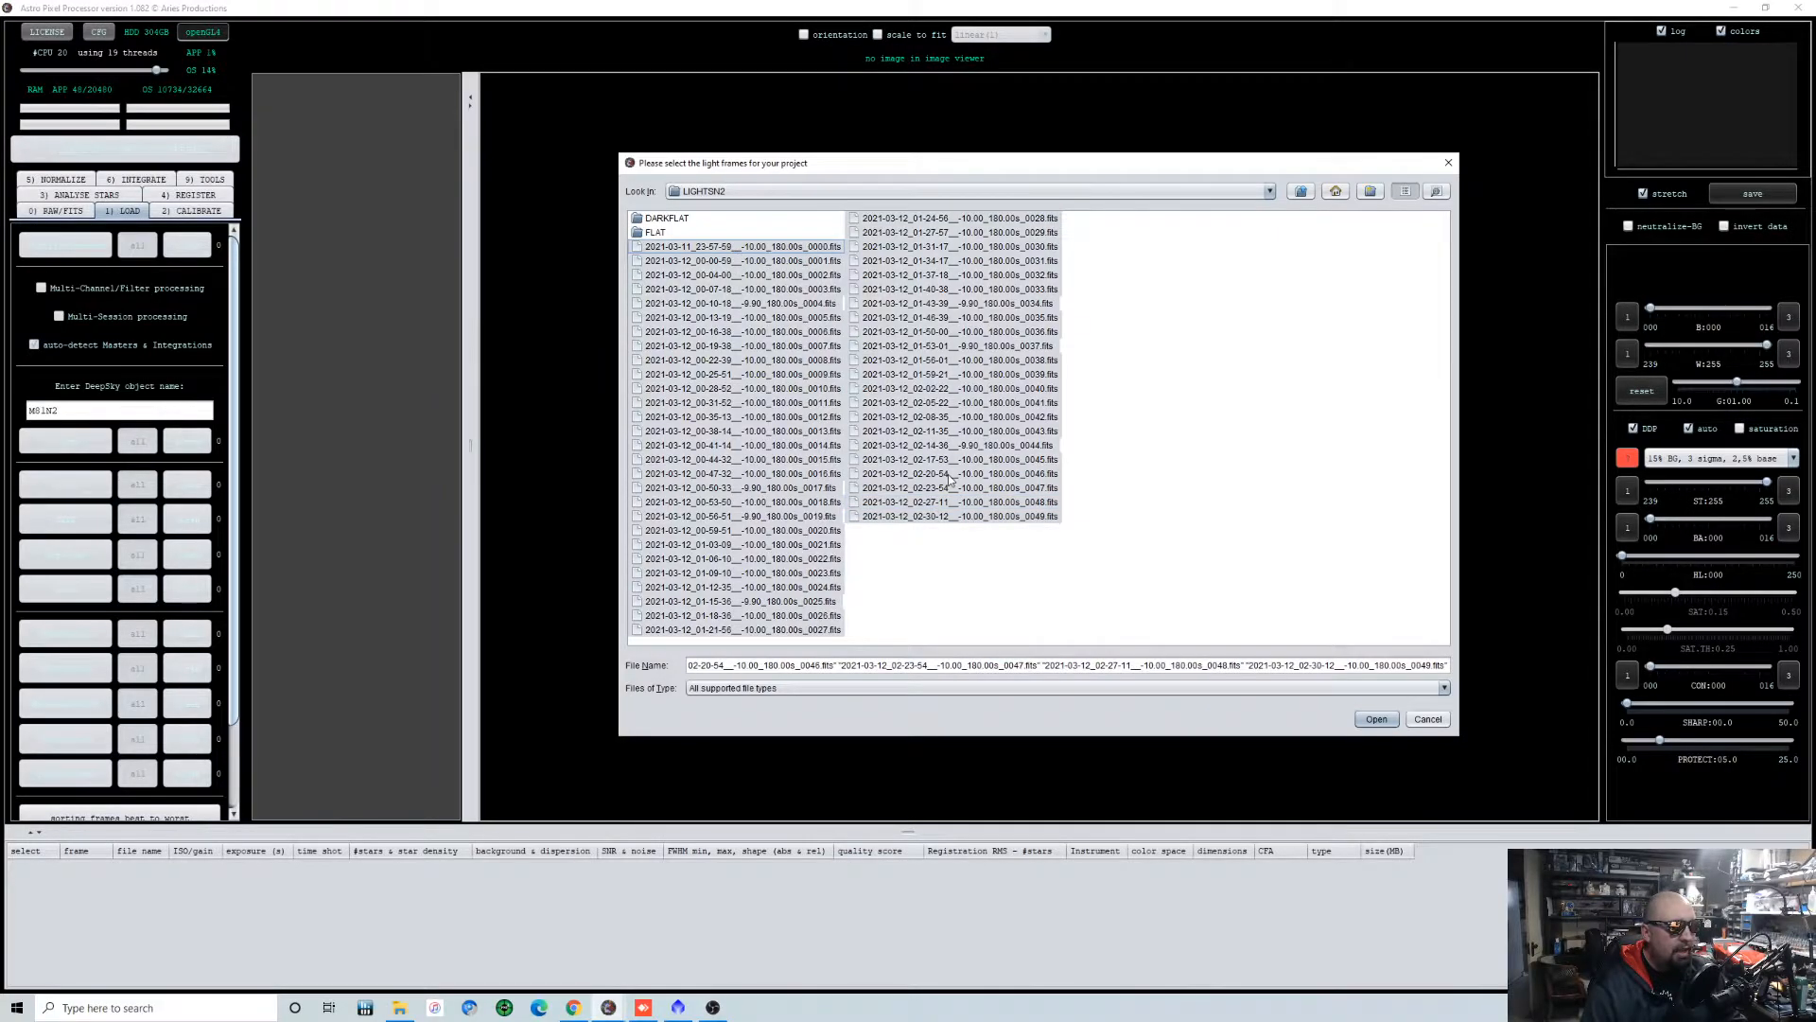
pyautogui.click(1377, 719)
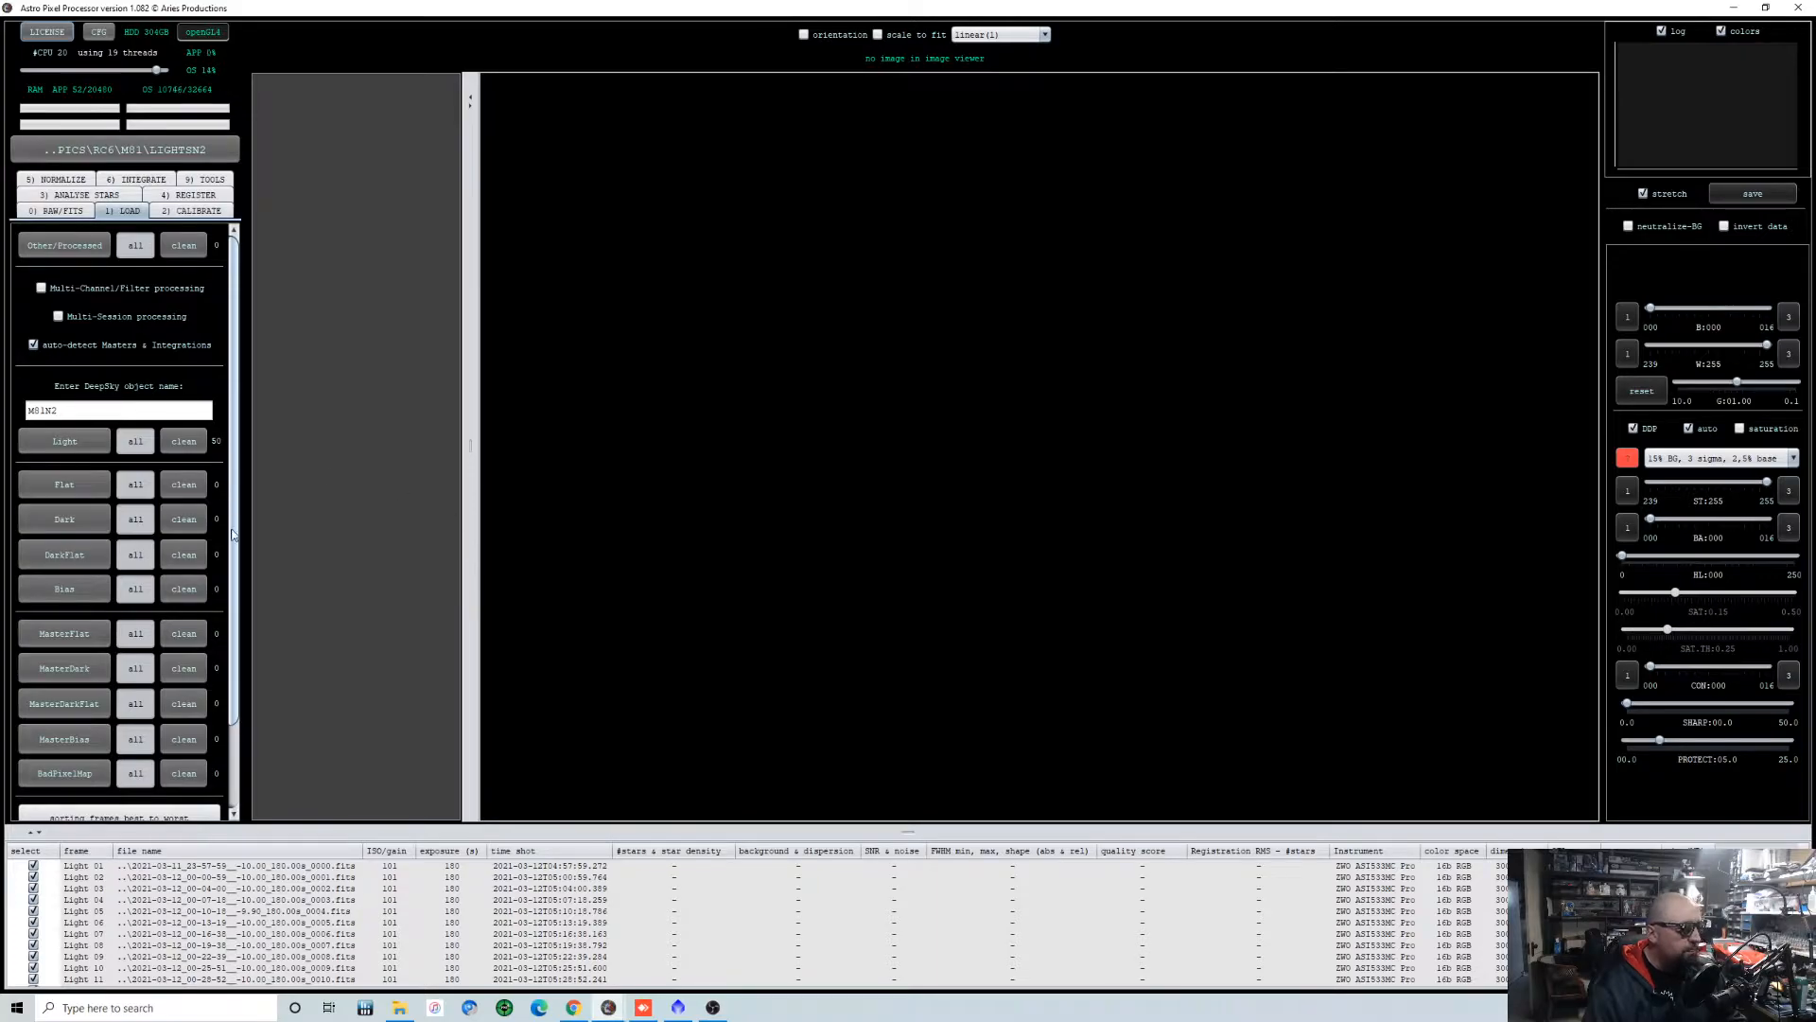
# Load all FITS files numbered 0000 to 0049 in the FLAT subfolder as flat frames.
pyautogui.click(87, 485)
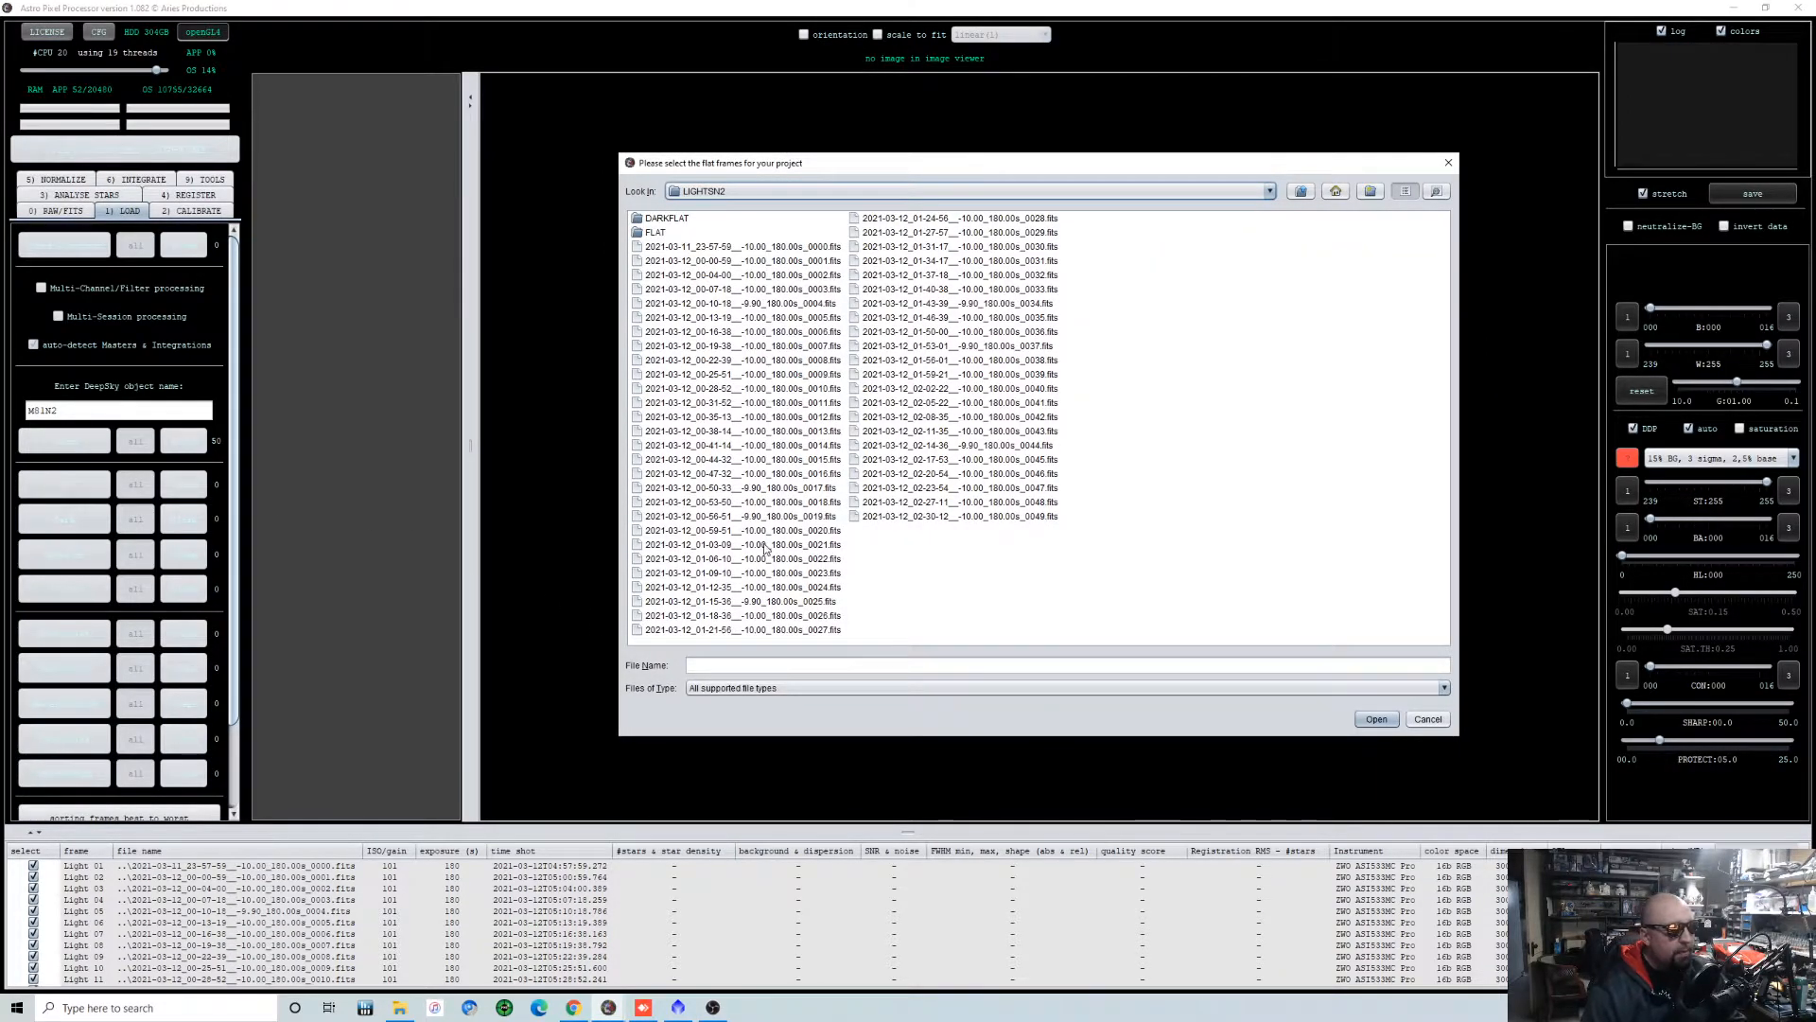
pyautogui.doubleClick(665, 233)
pyautogui.click(670, 219)
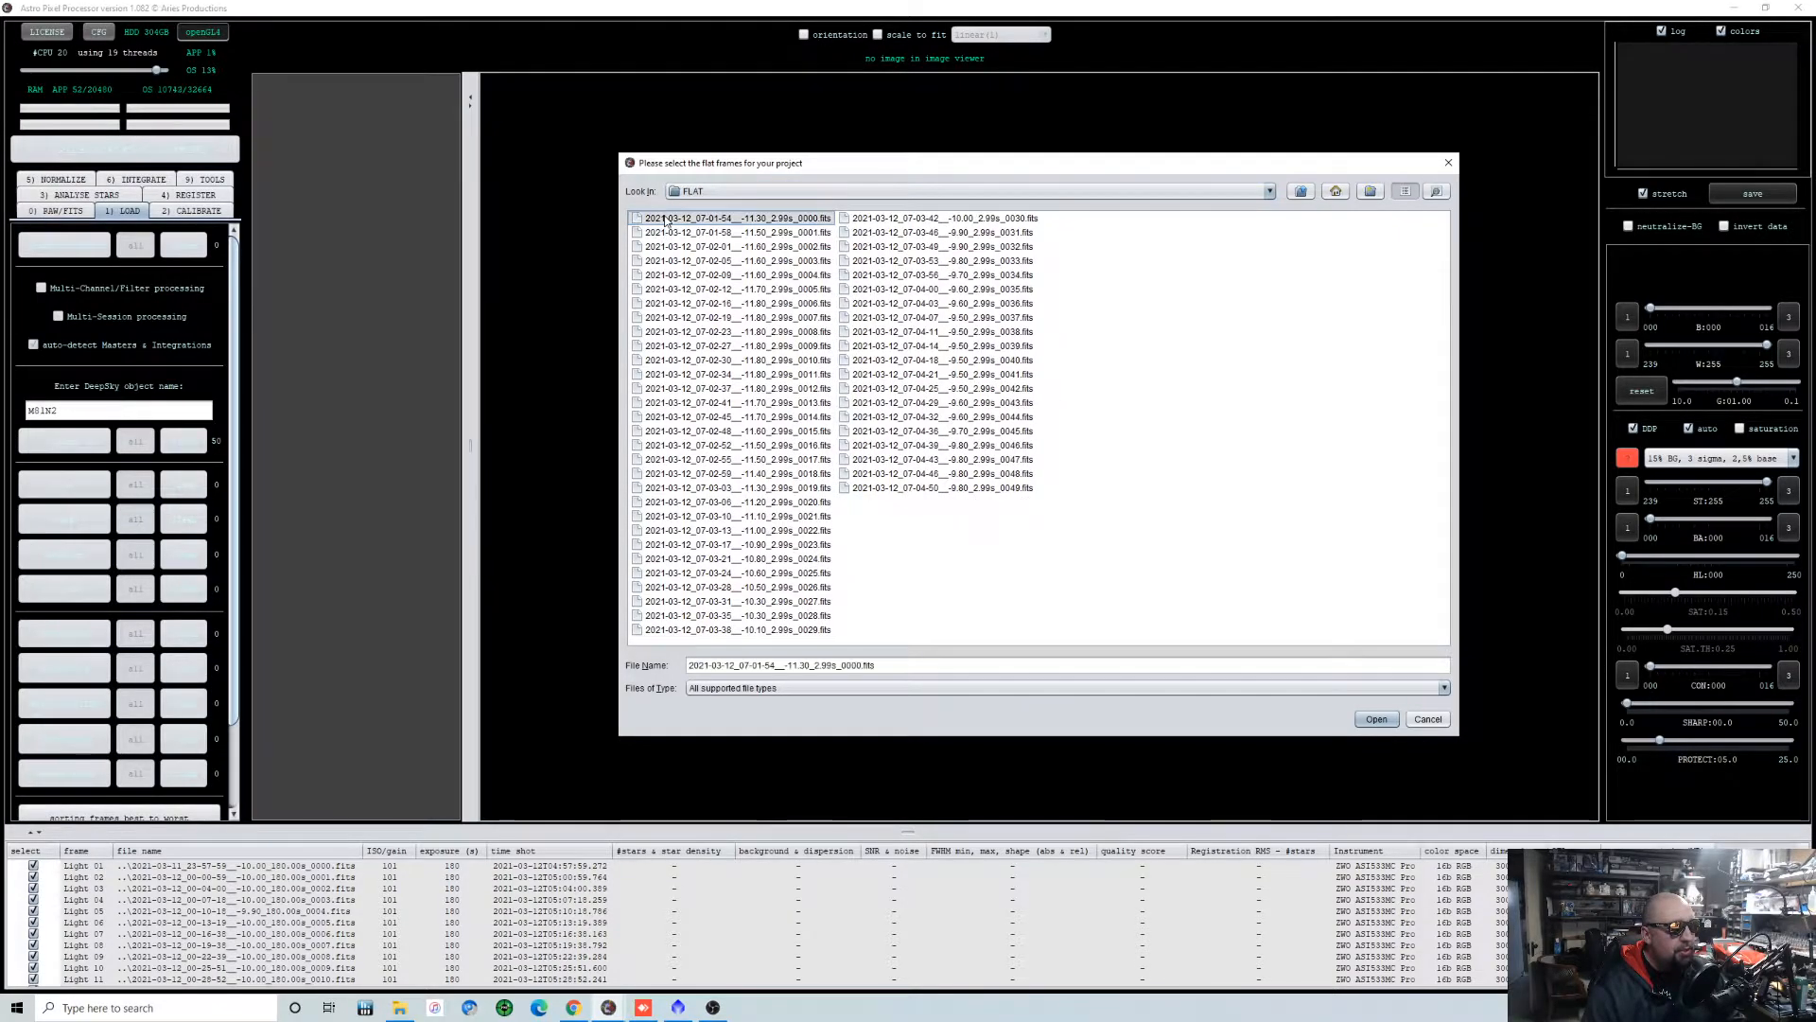
pyautogui.keyDown('shift'); pyautogui.click(955, 489); pyautogui.keyUp('shift')
pyautogui.click(1377, 719)
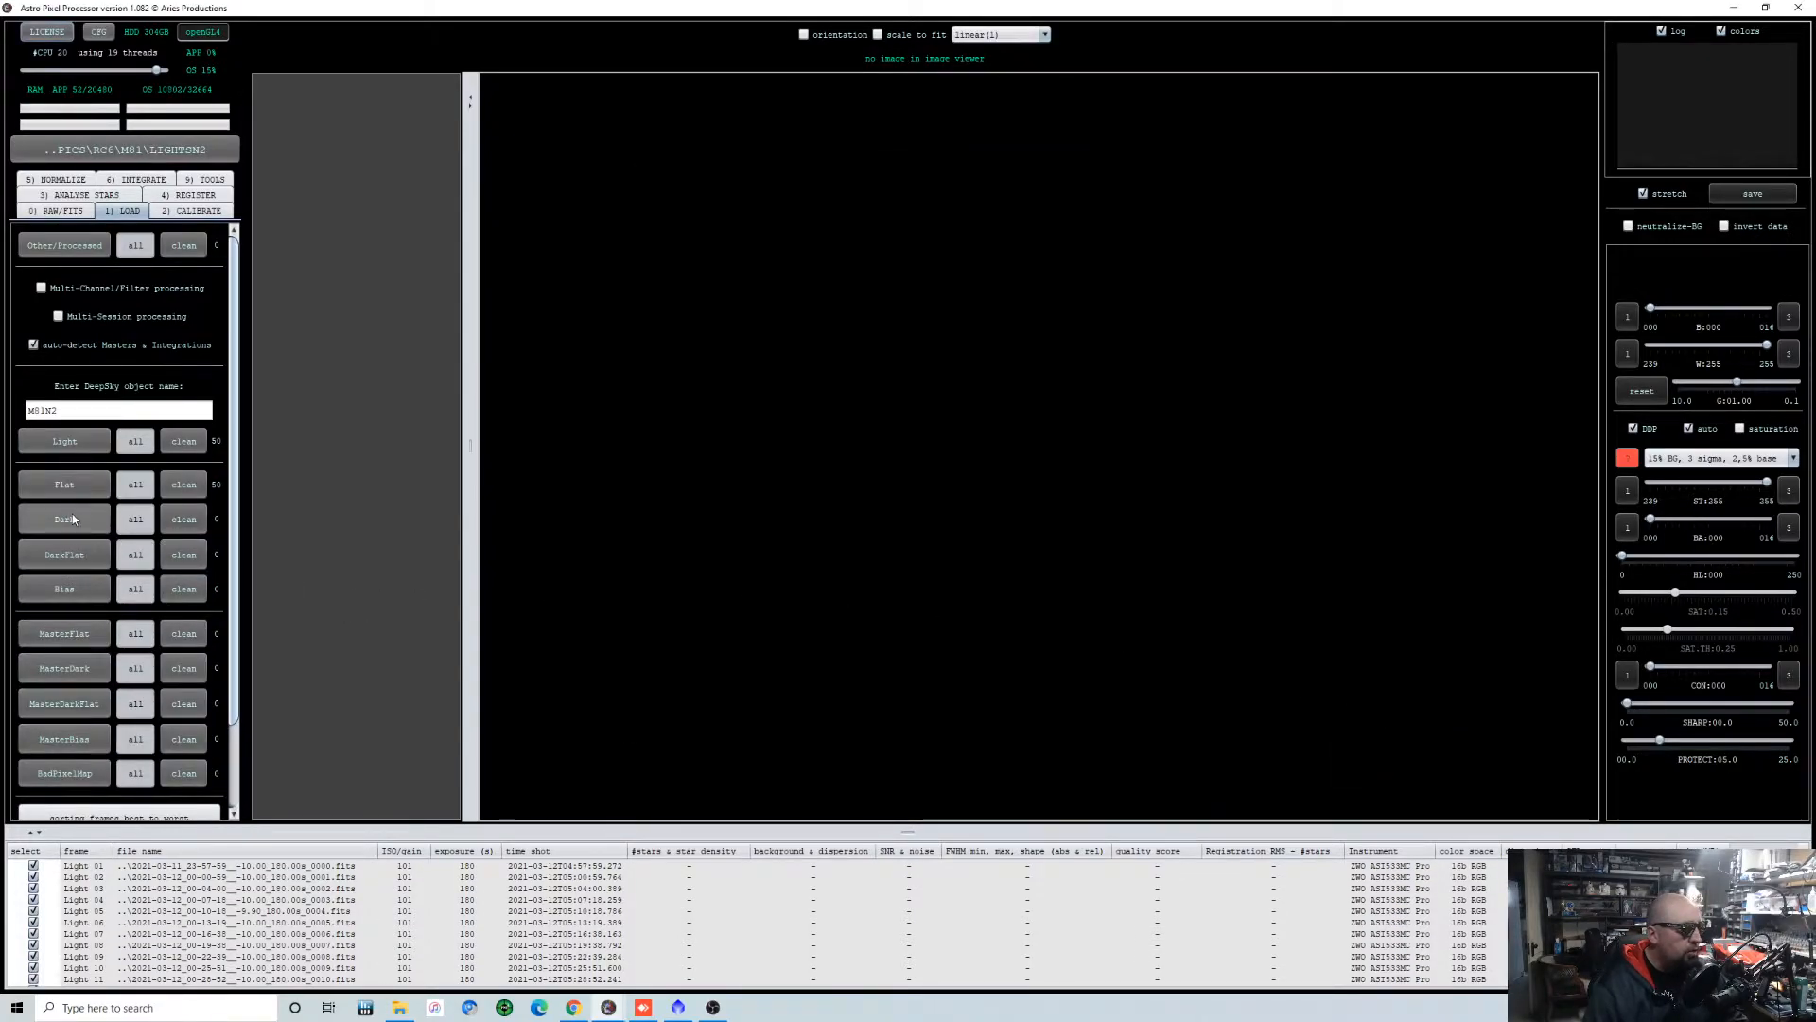
# Load all FITS files numbered 0000 to 0049 in the DARKFLAT subfolder of LIGHTSN2 as dark flat frames.
pyautogui.click(90, 555)
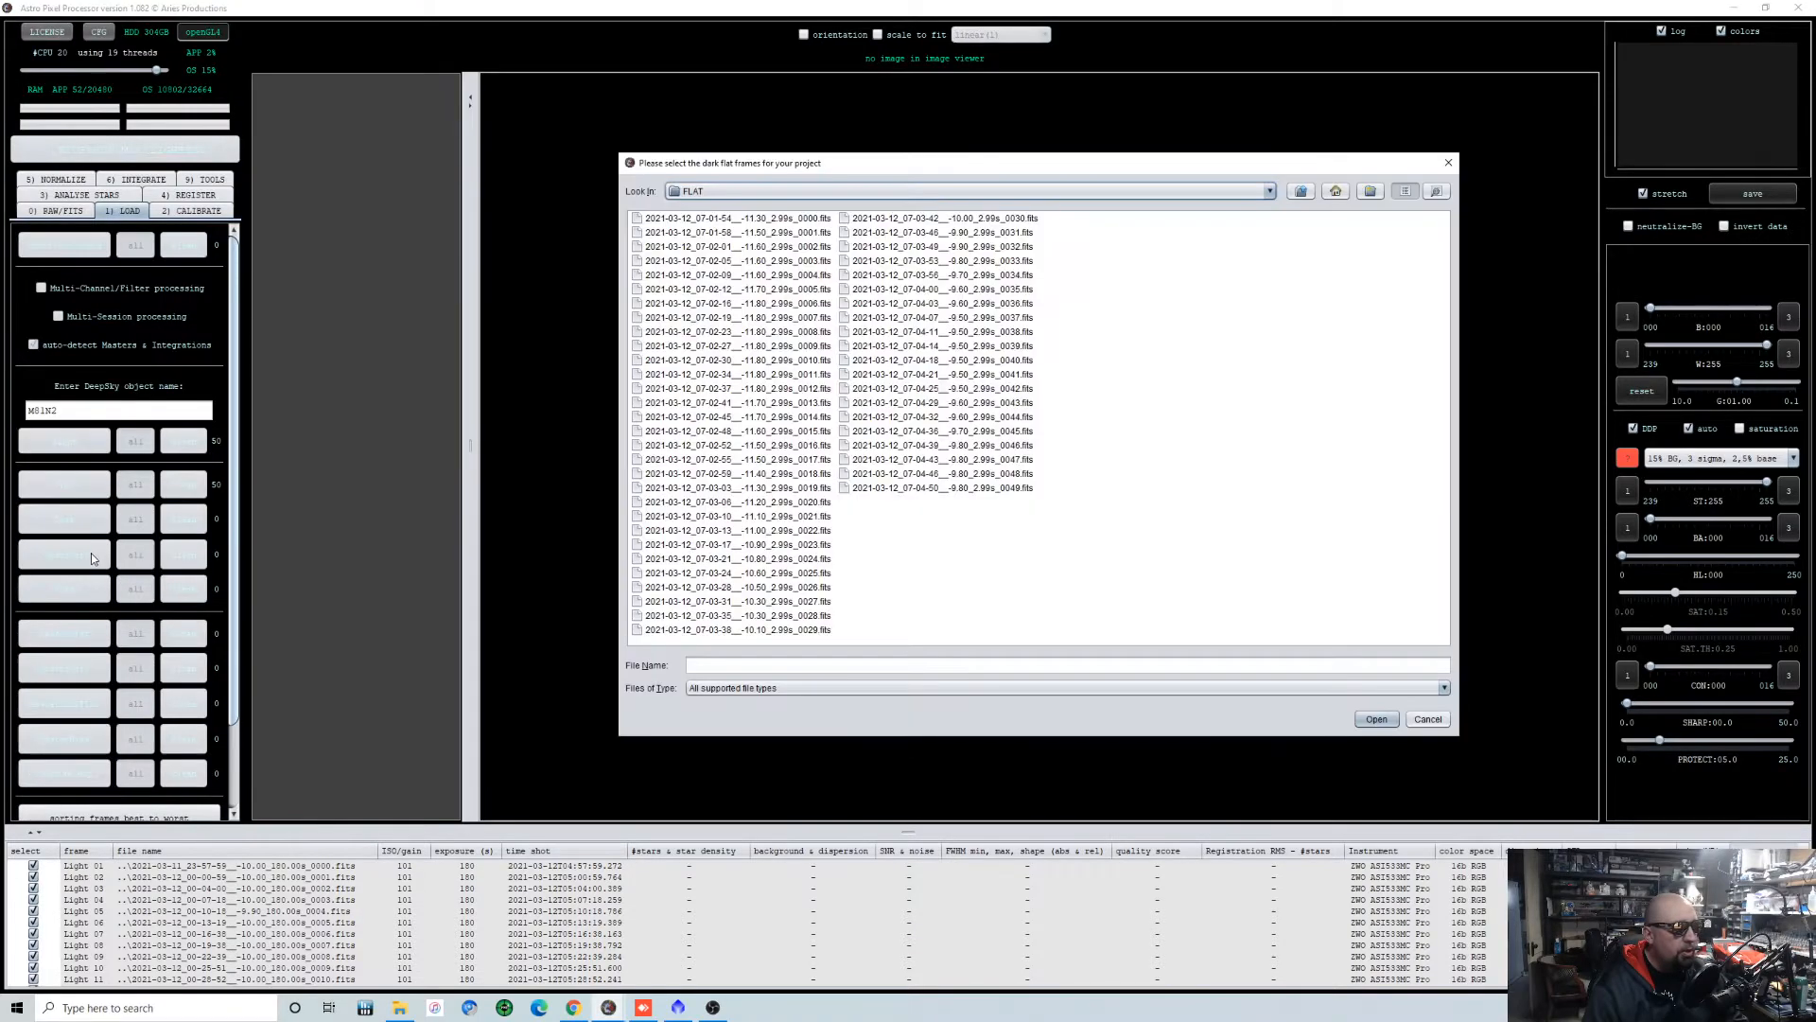
pyautogui.click(1301, 191)
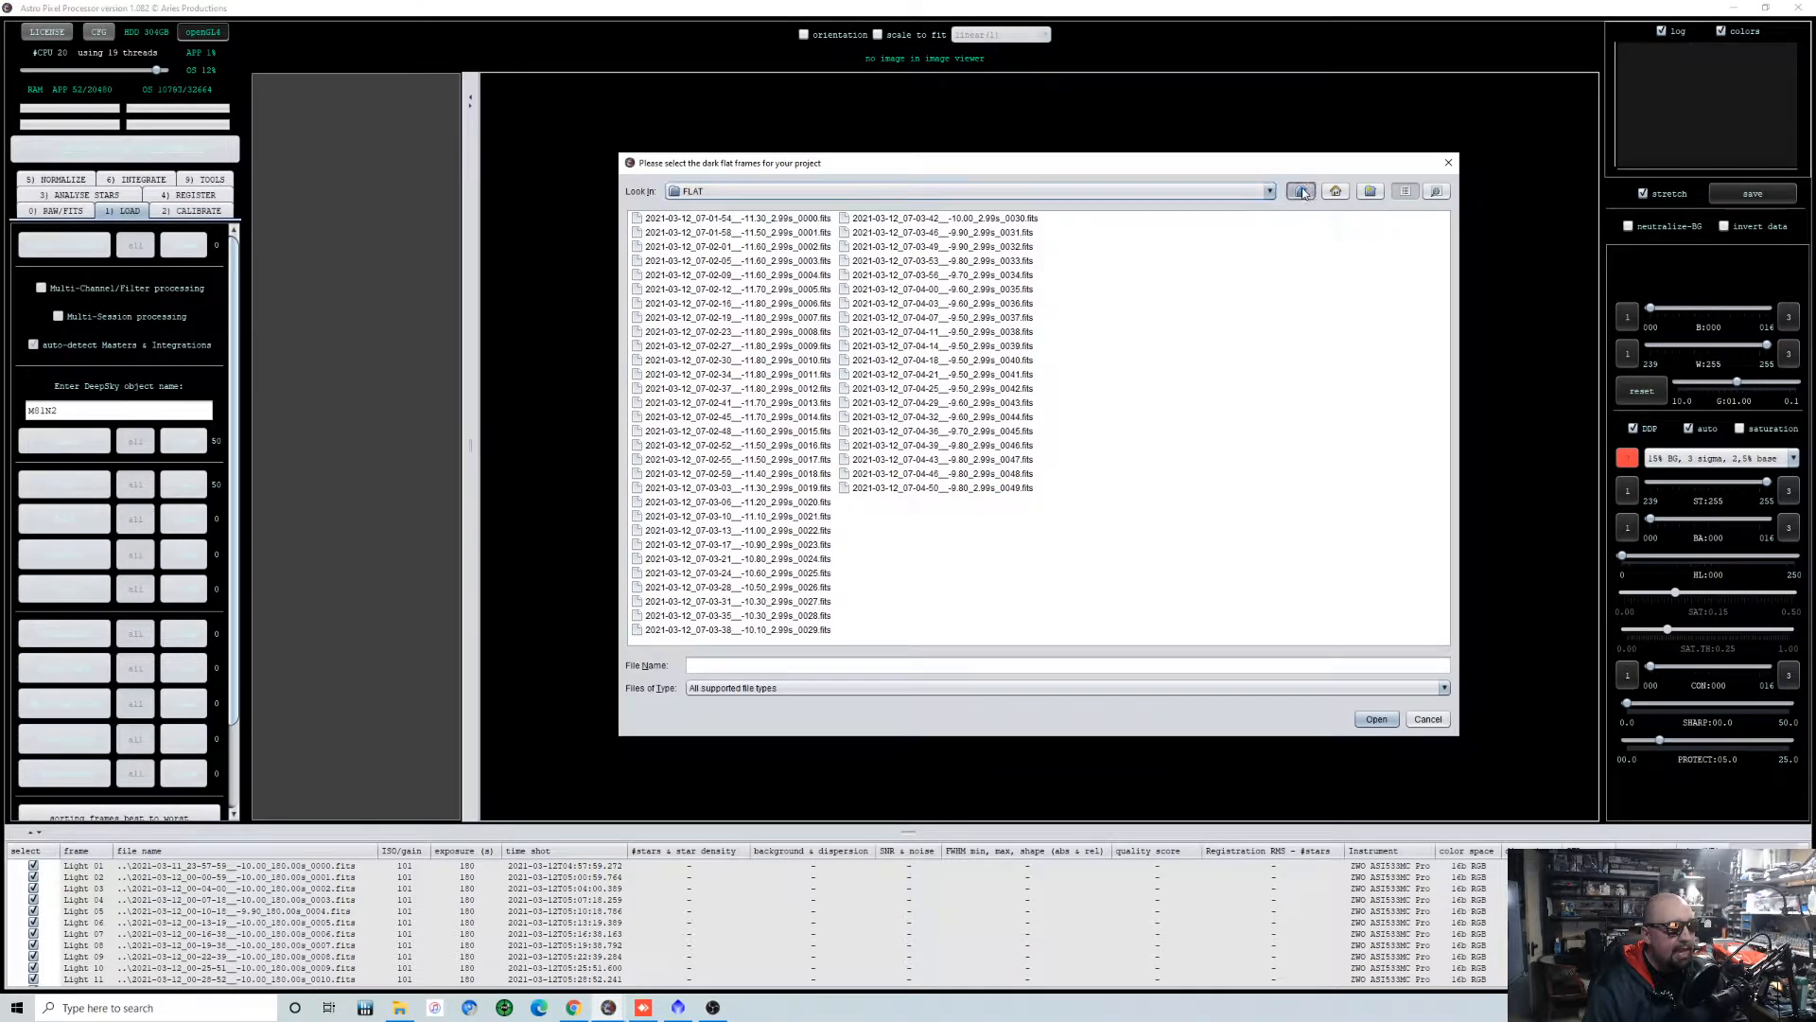
pyautogui.click(683, 220)
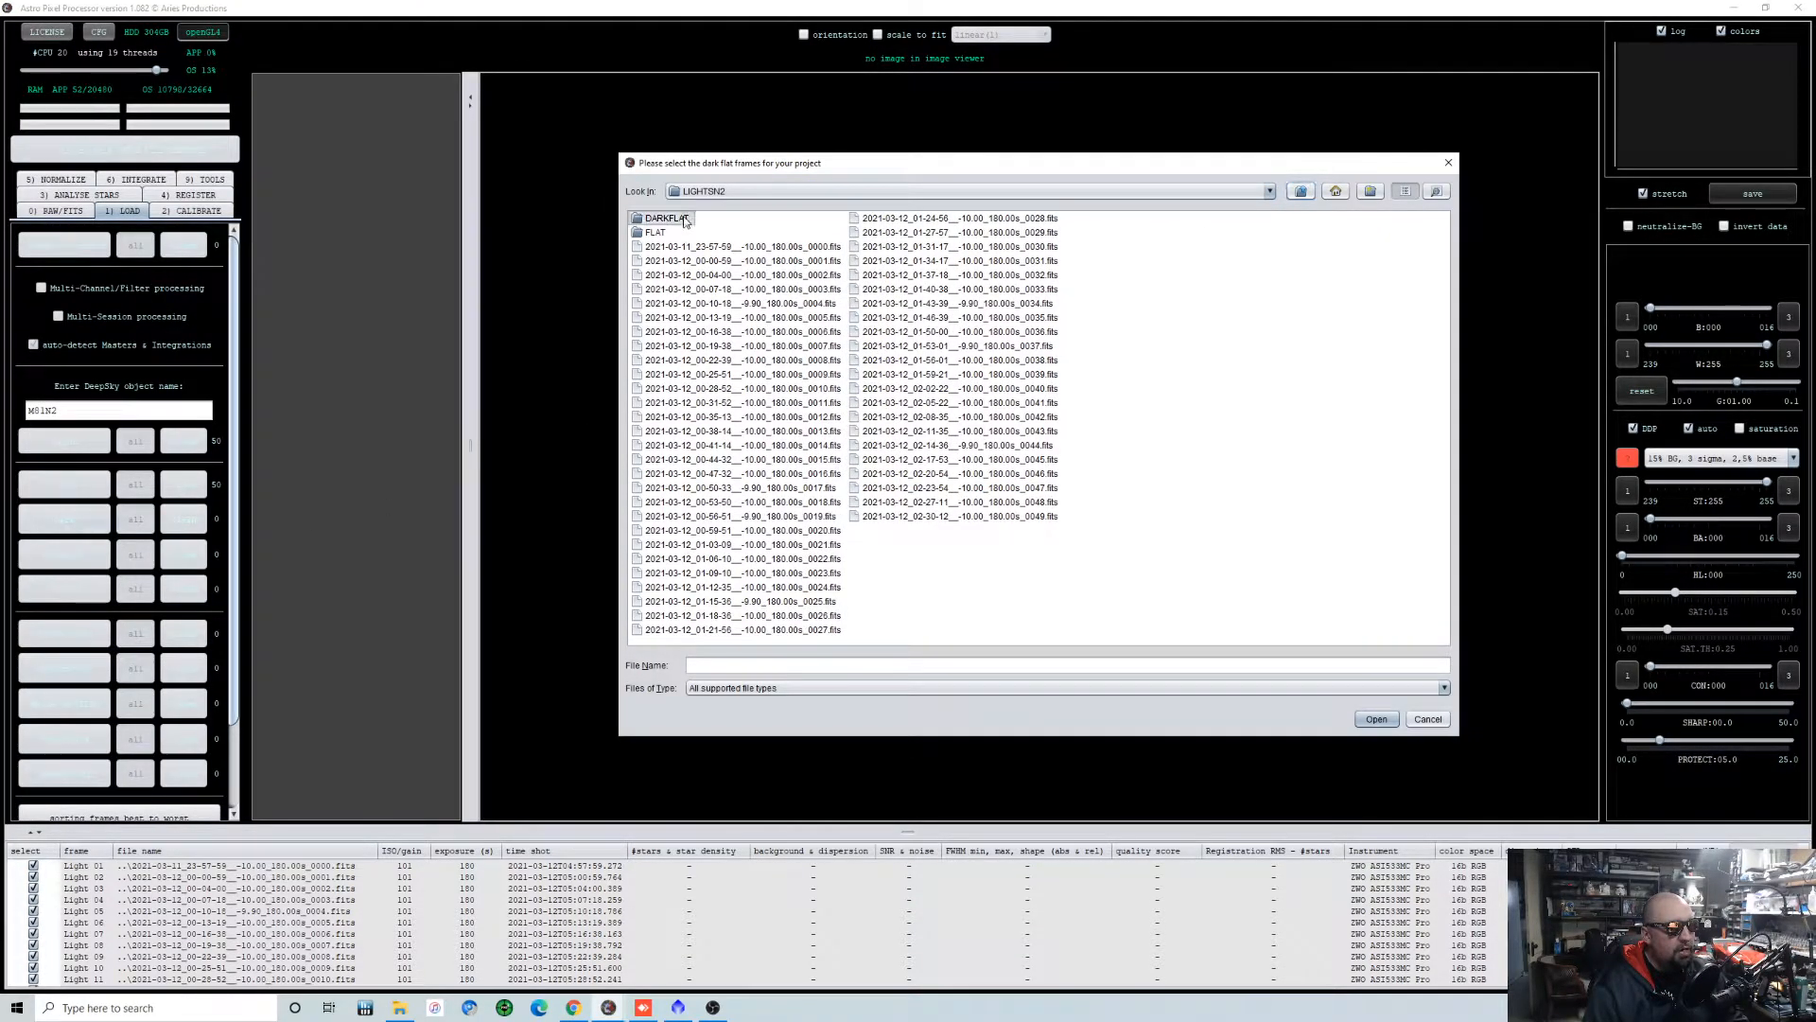
pyautogui.click(664, 218)
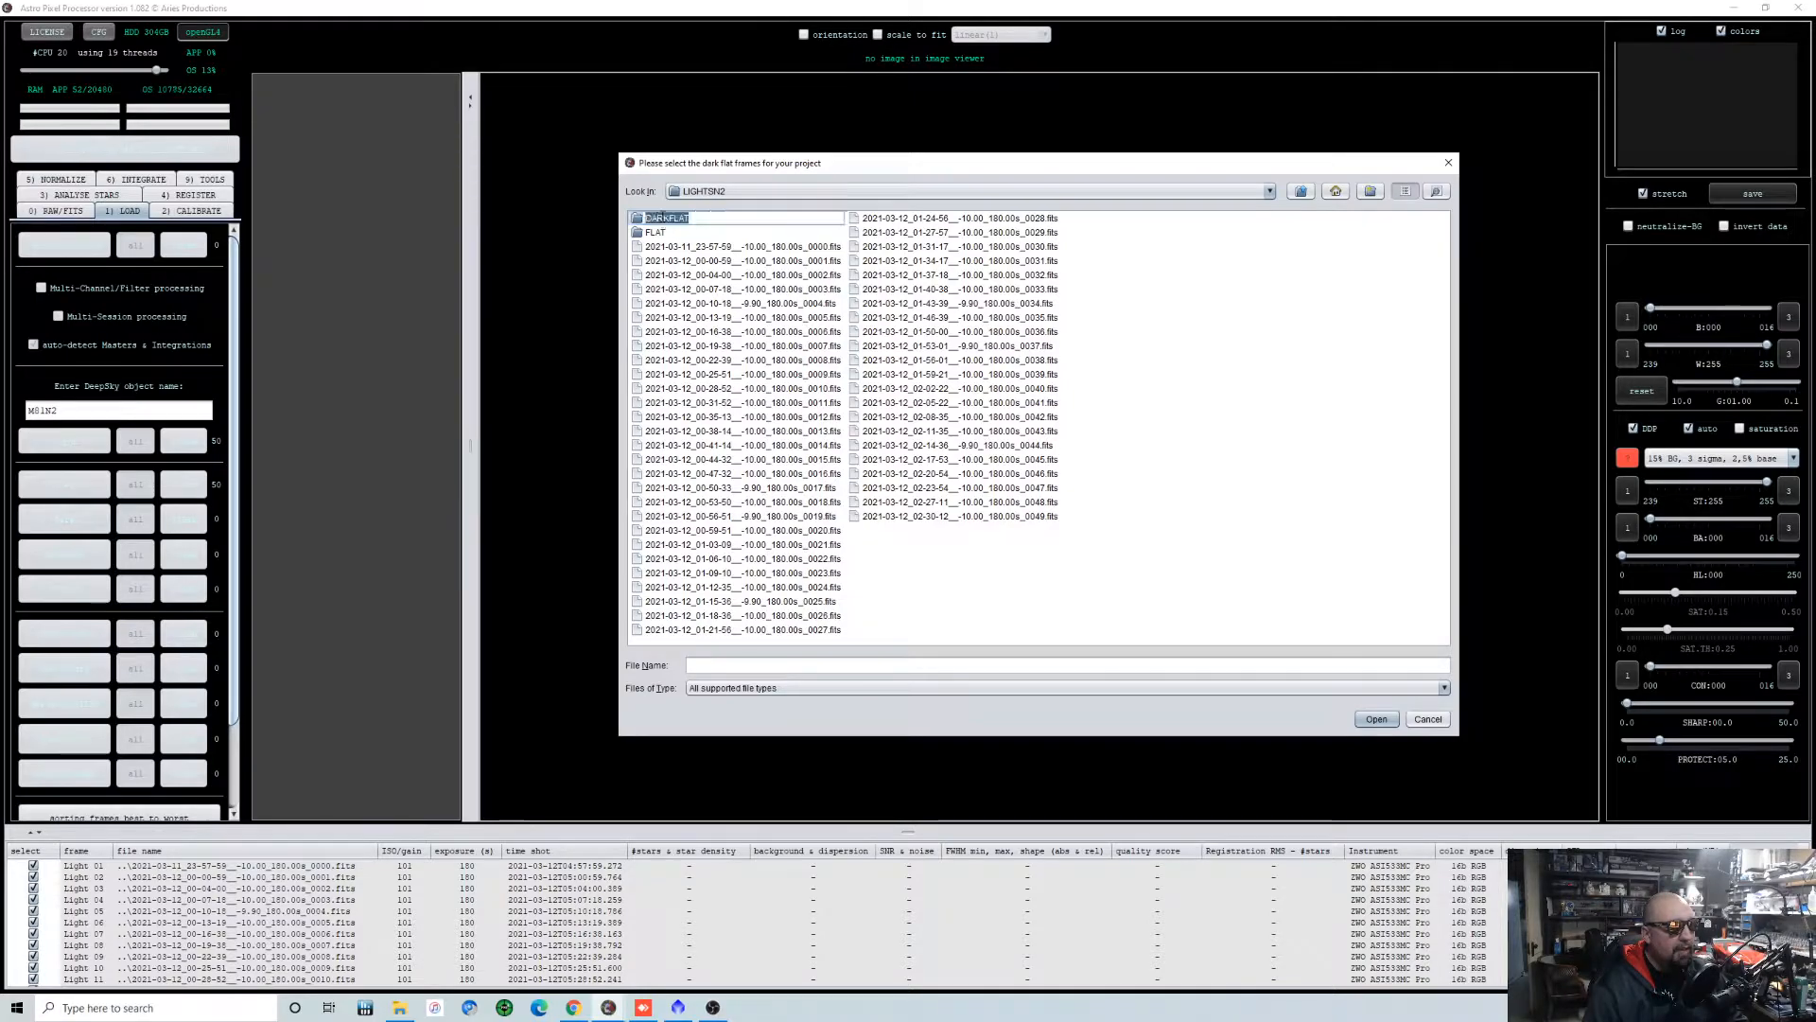
pyautogui.doubleClick(640, 219)
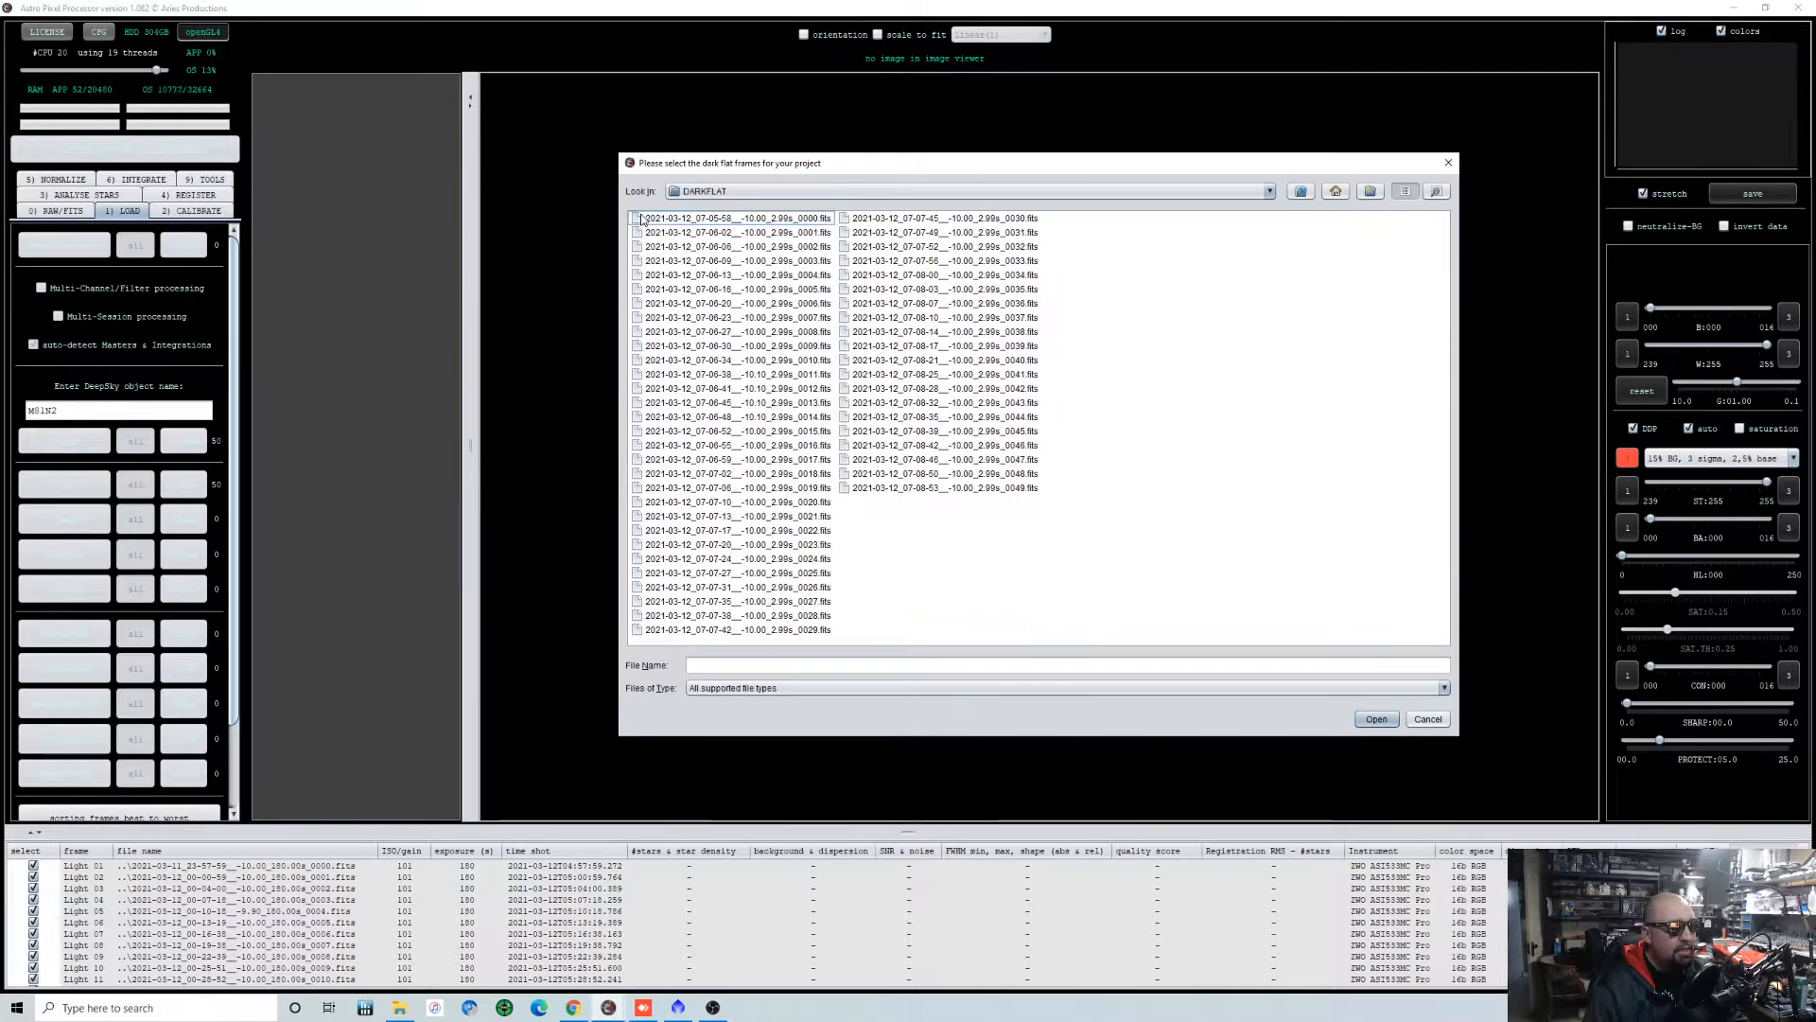
pyautogui.click(696, 222)
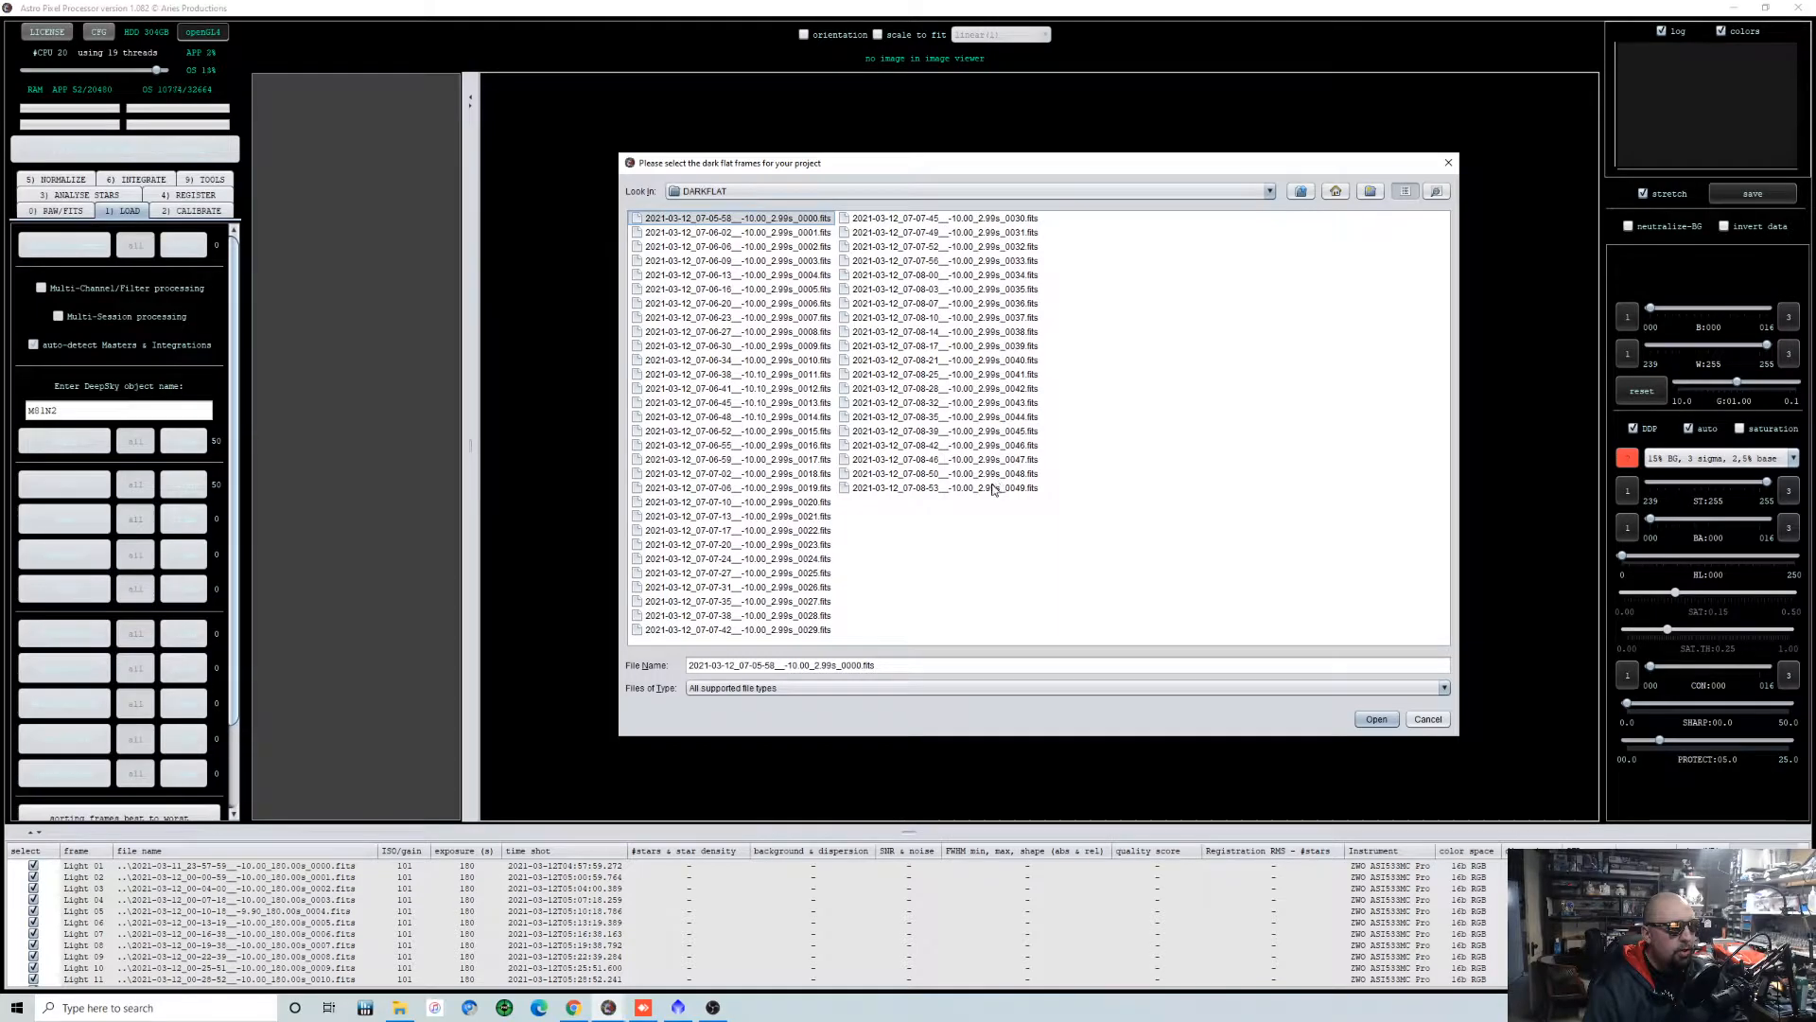
pyautogui.keyDown('shift'); pyautogui.click(996, 487); pyautogui.keyUp('shift')
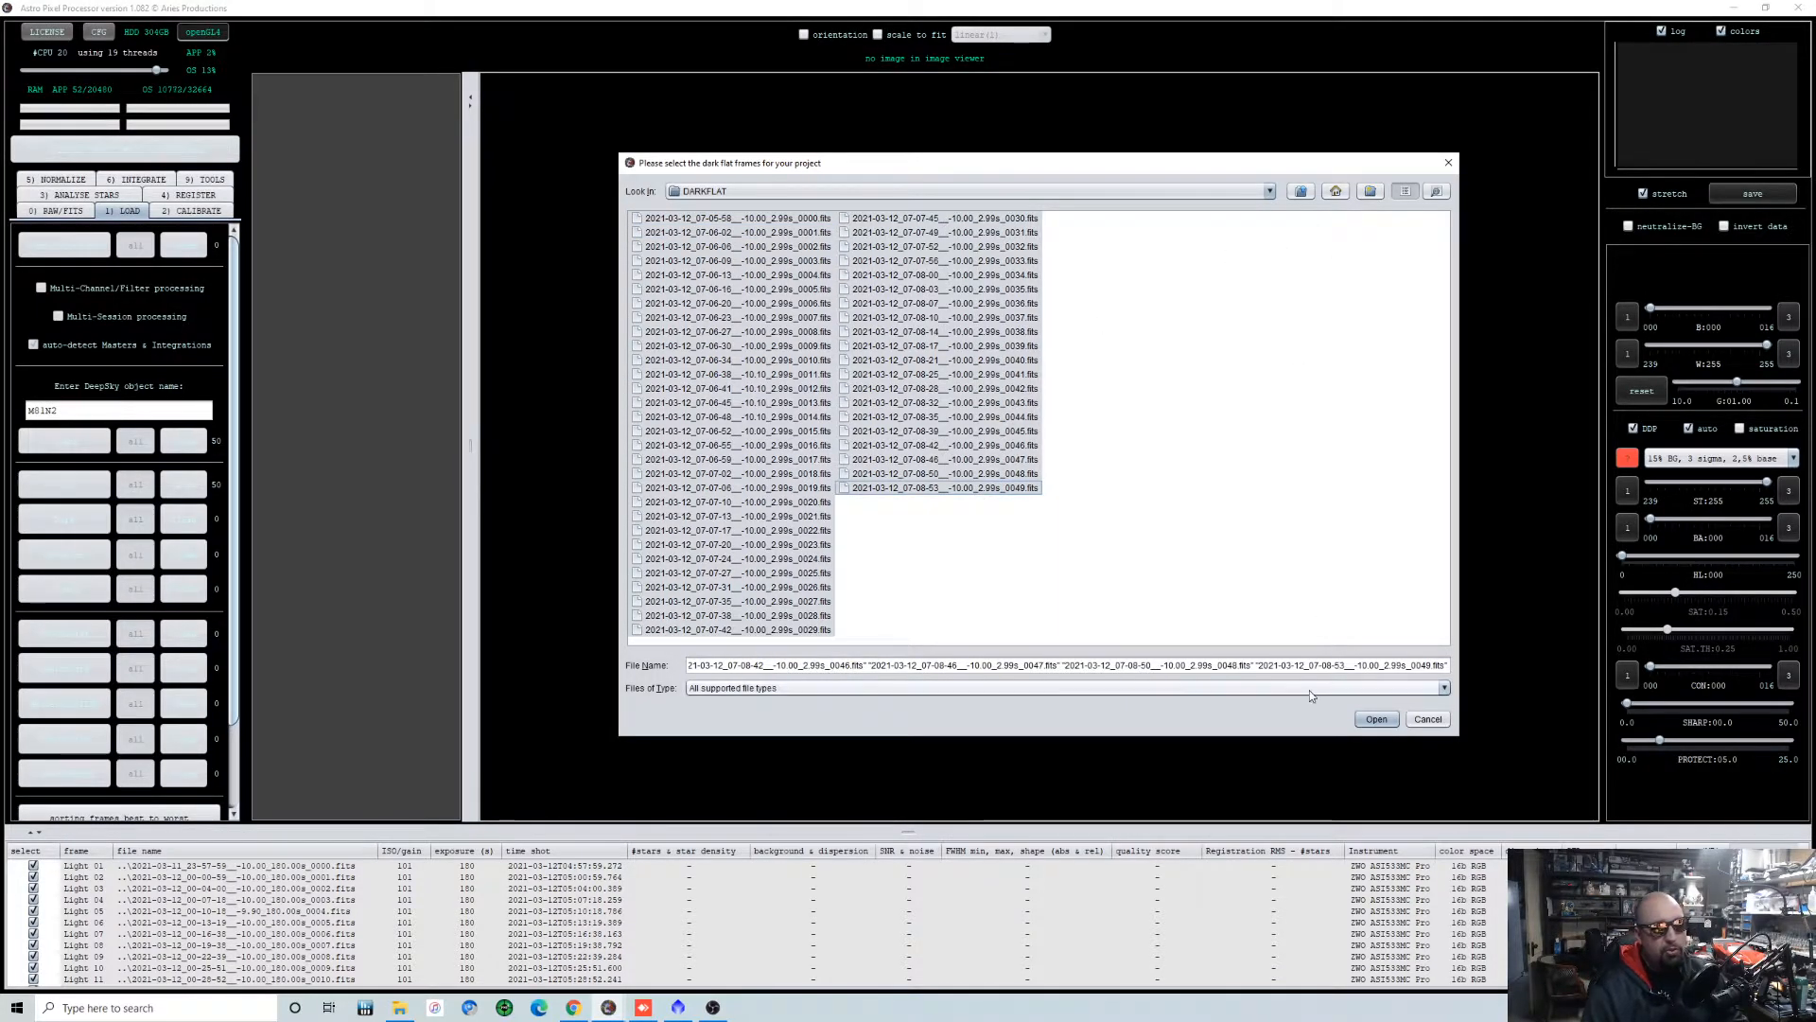
pyautogui.click(1376, 720)
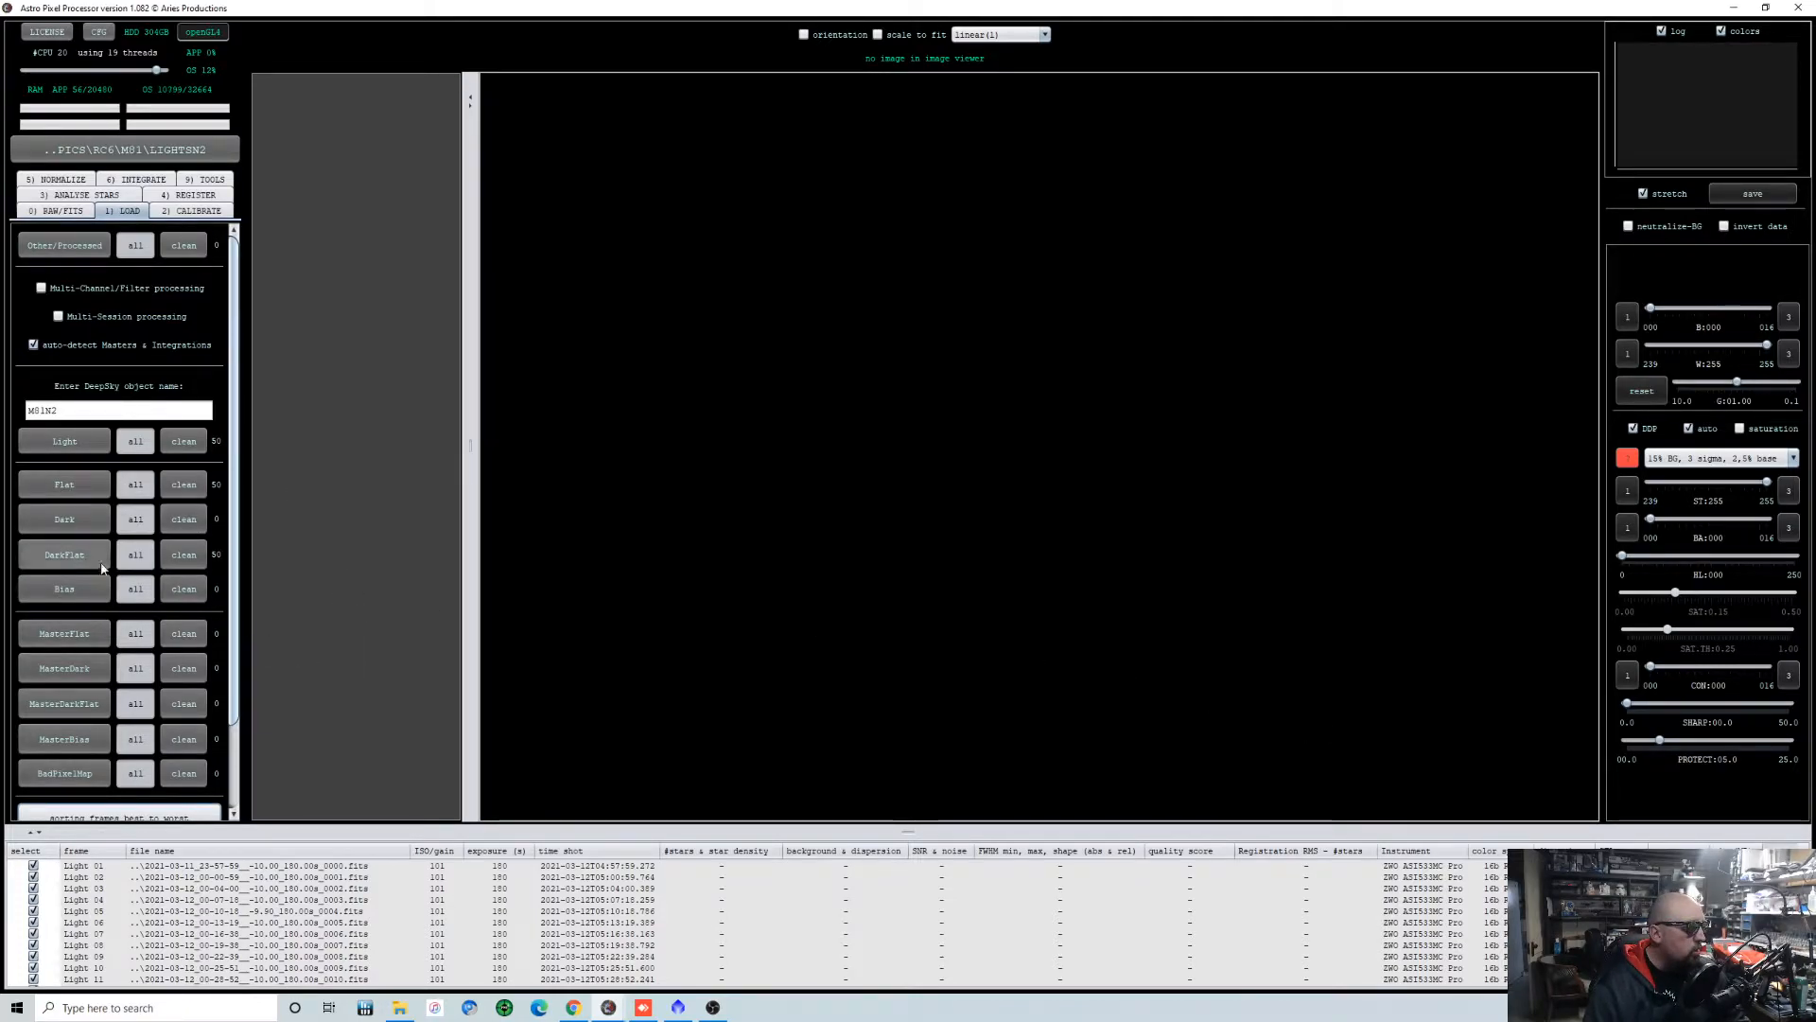
# Load 180MASTERDARK.fits from the M81 folder as the master dark.
pyautogui.click(76, 669)
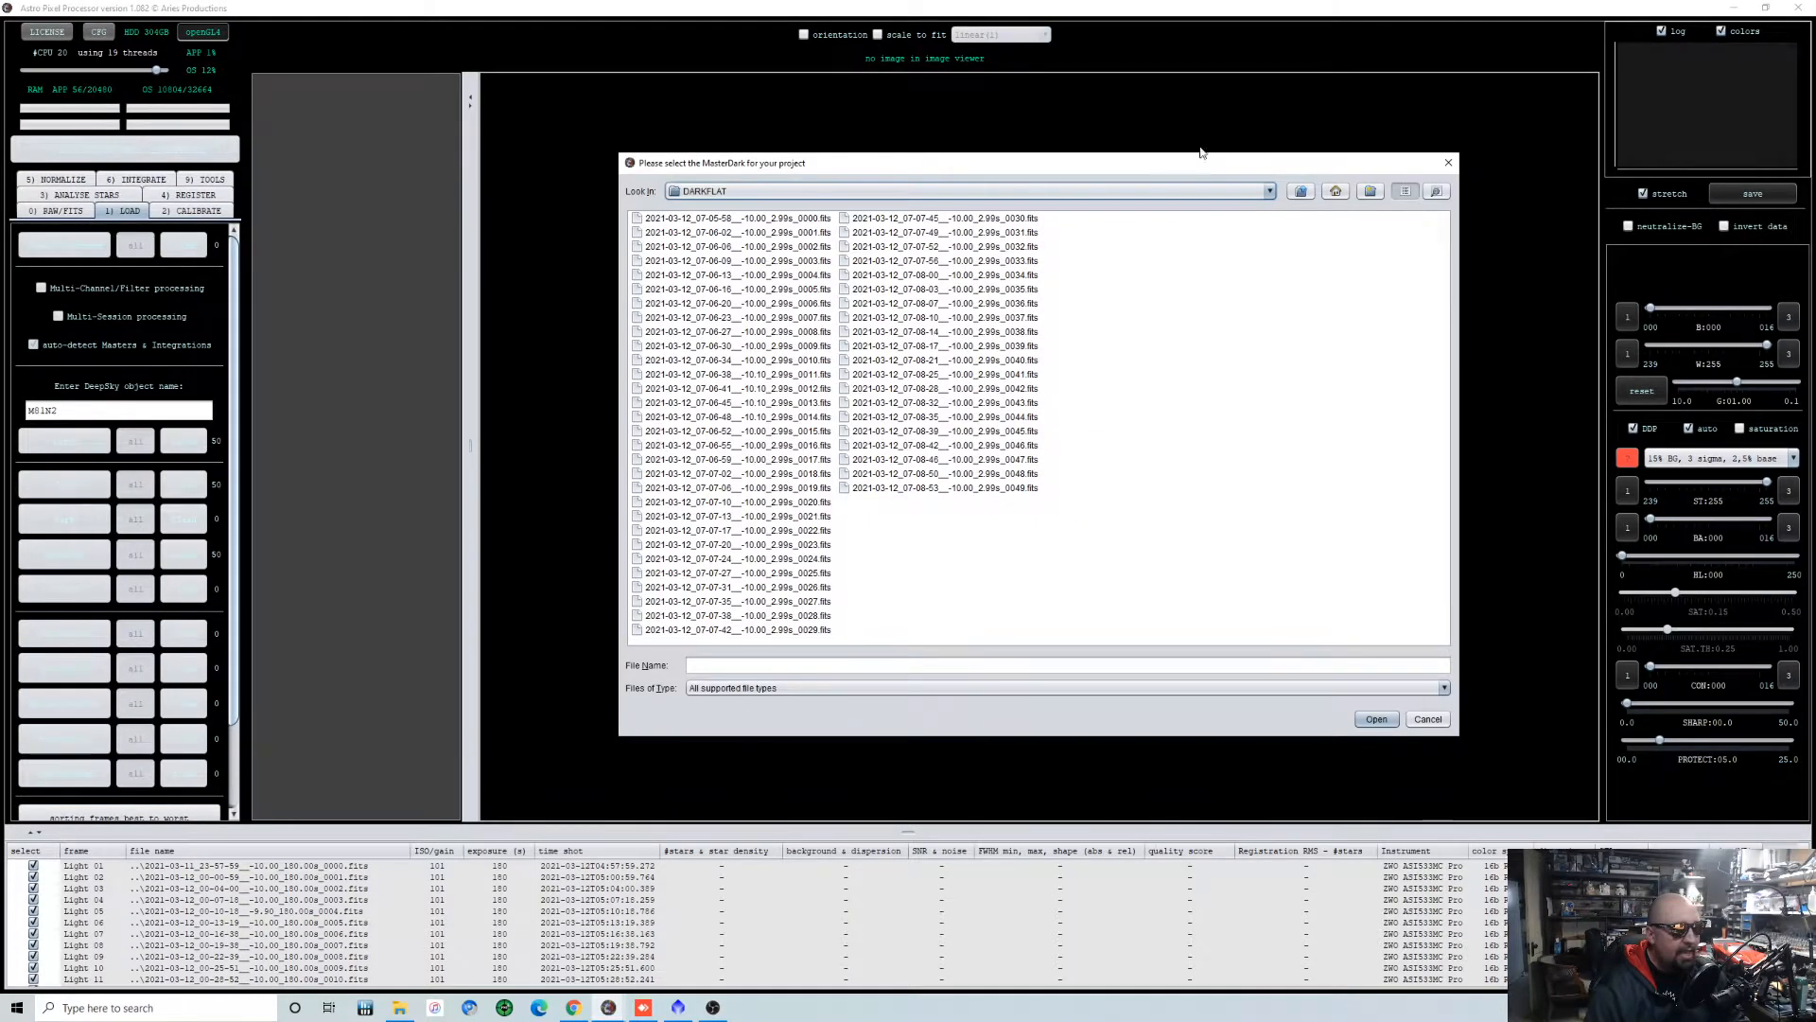
pyautogui.click(1301, 192)
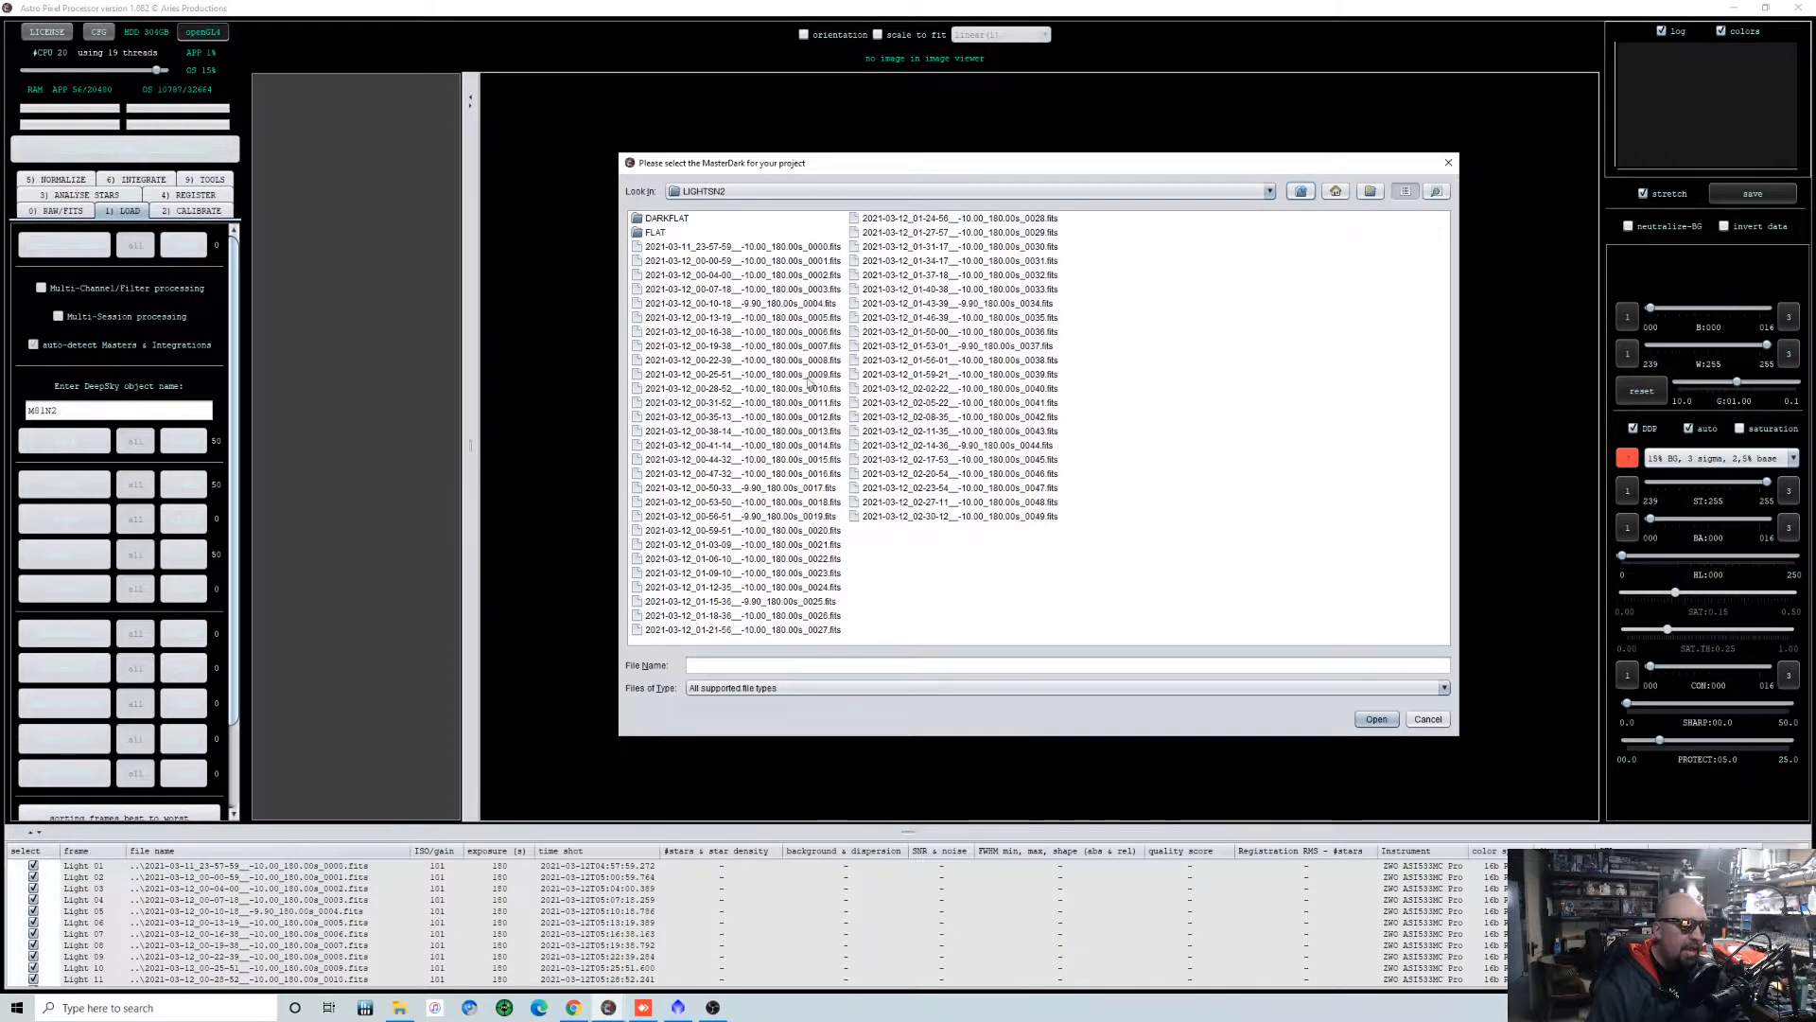
pyautogui.click(1300, 192)
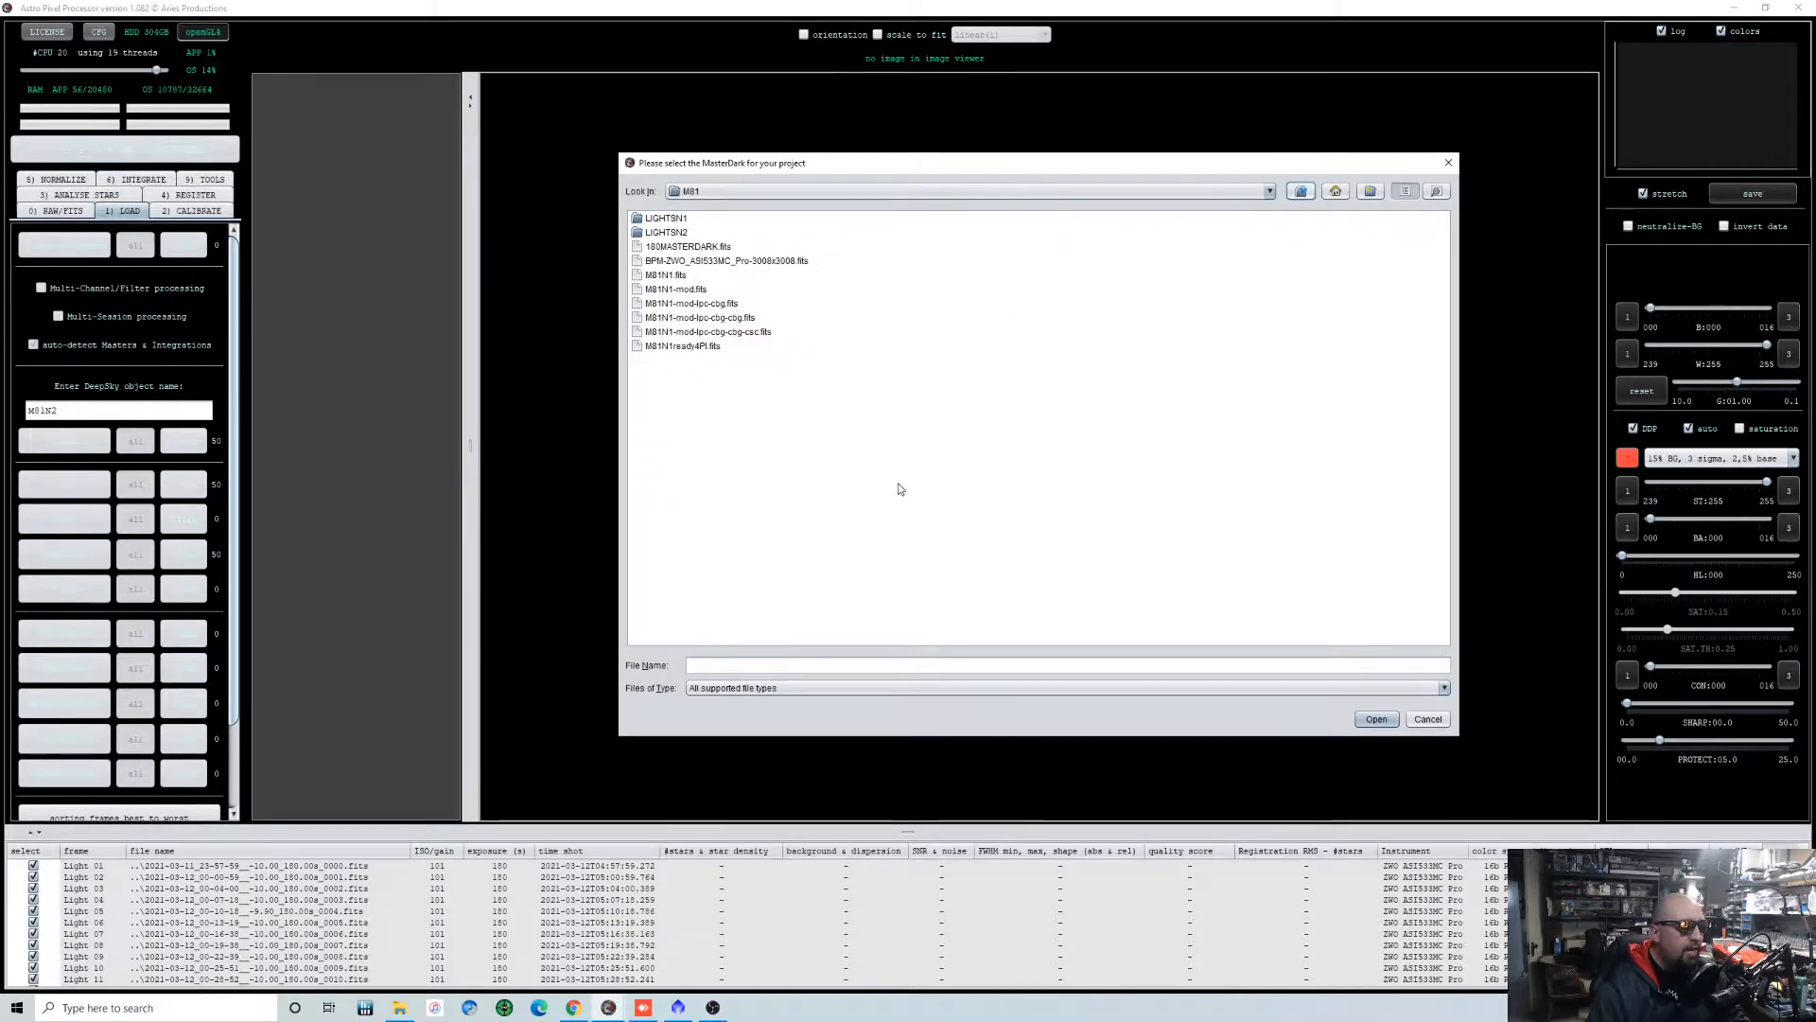
pyautogui.click(698, 248)
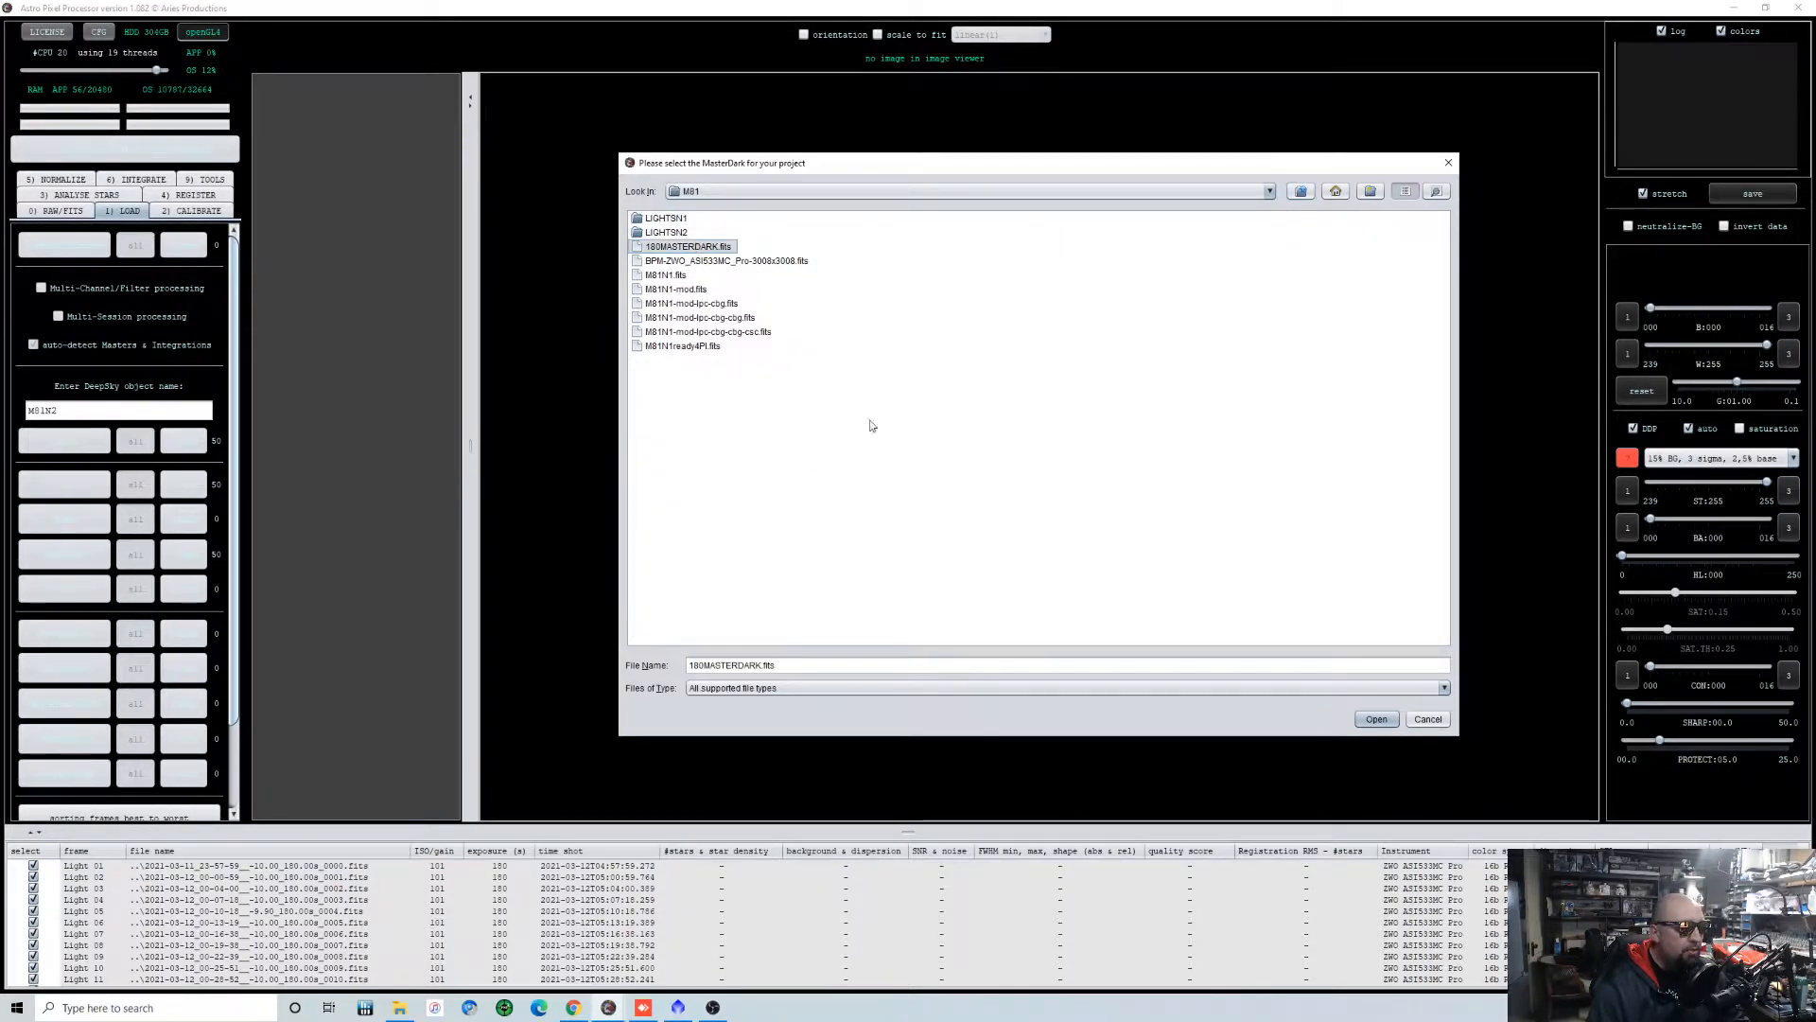
pyautogui.click(1376, 719)
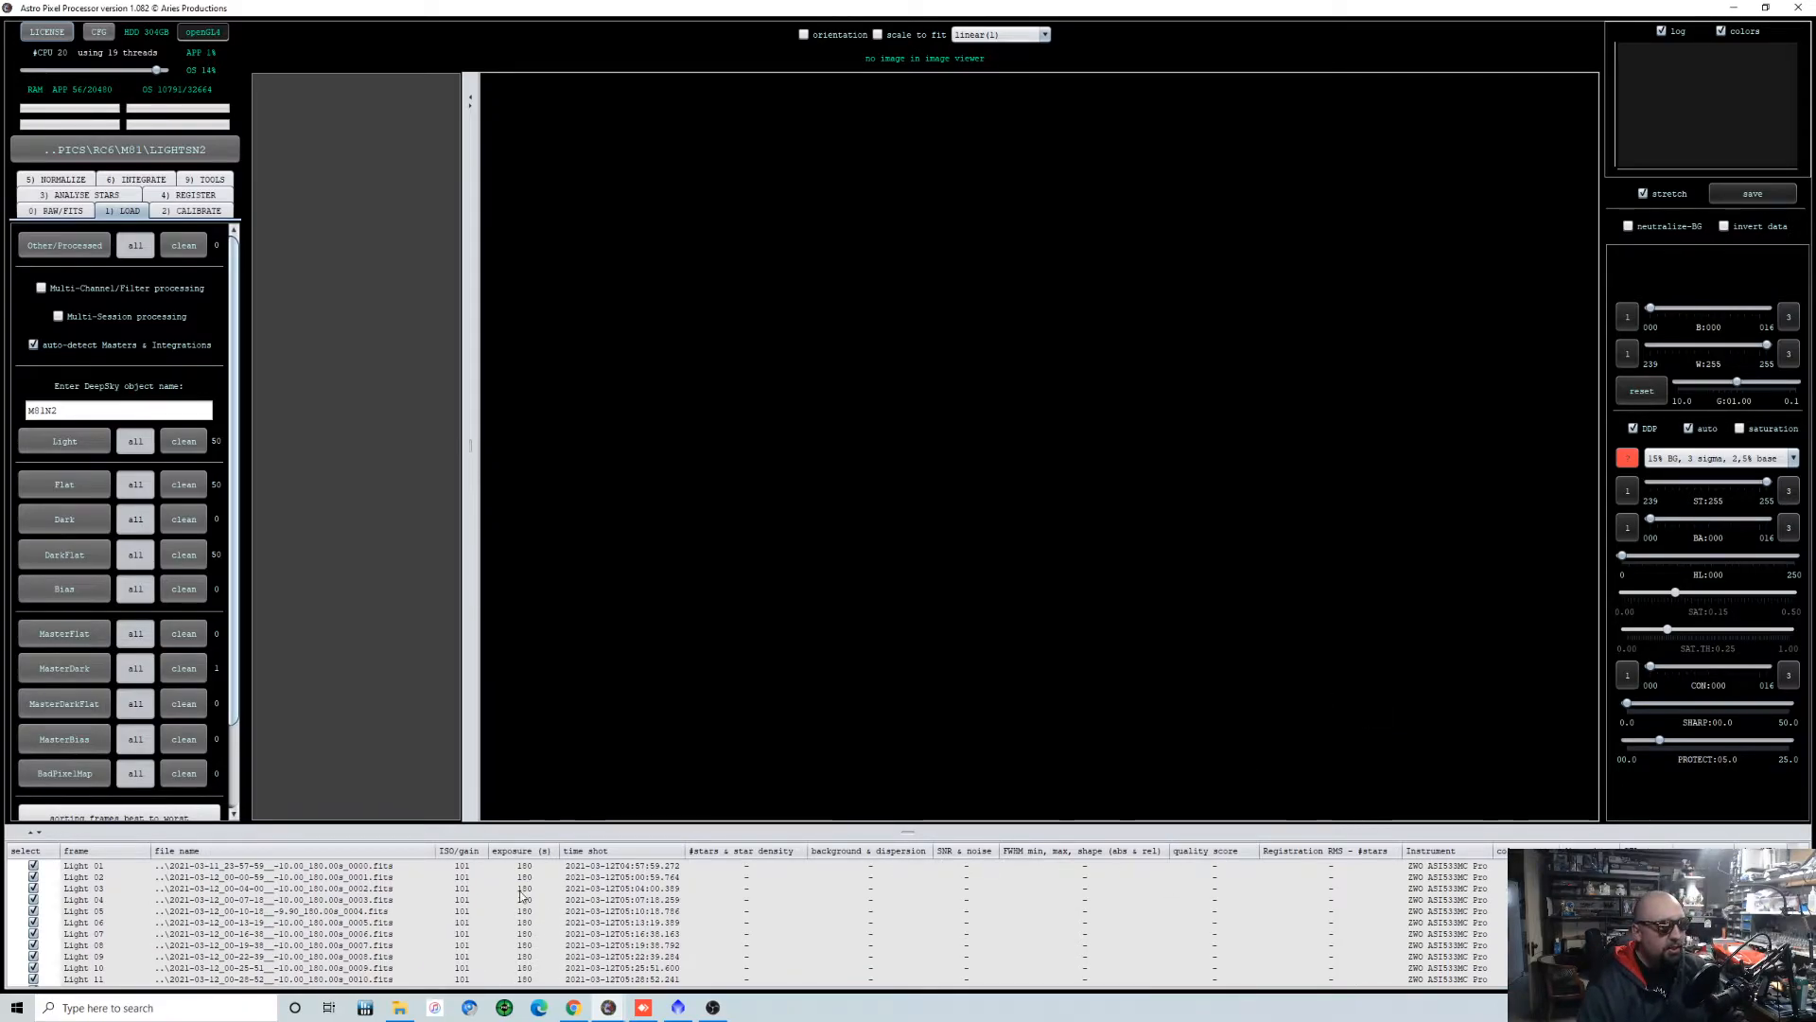
# Look through the loaded light and flat frames in the frame list.
pyautogui.scroll(-3, 440, 902)
pyautogui.scroll(-4, 439, 901)
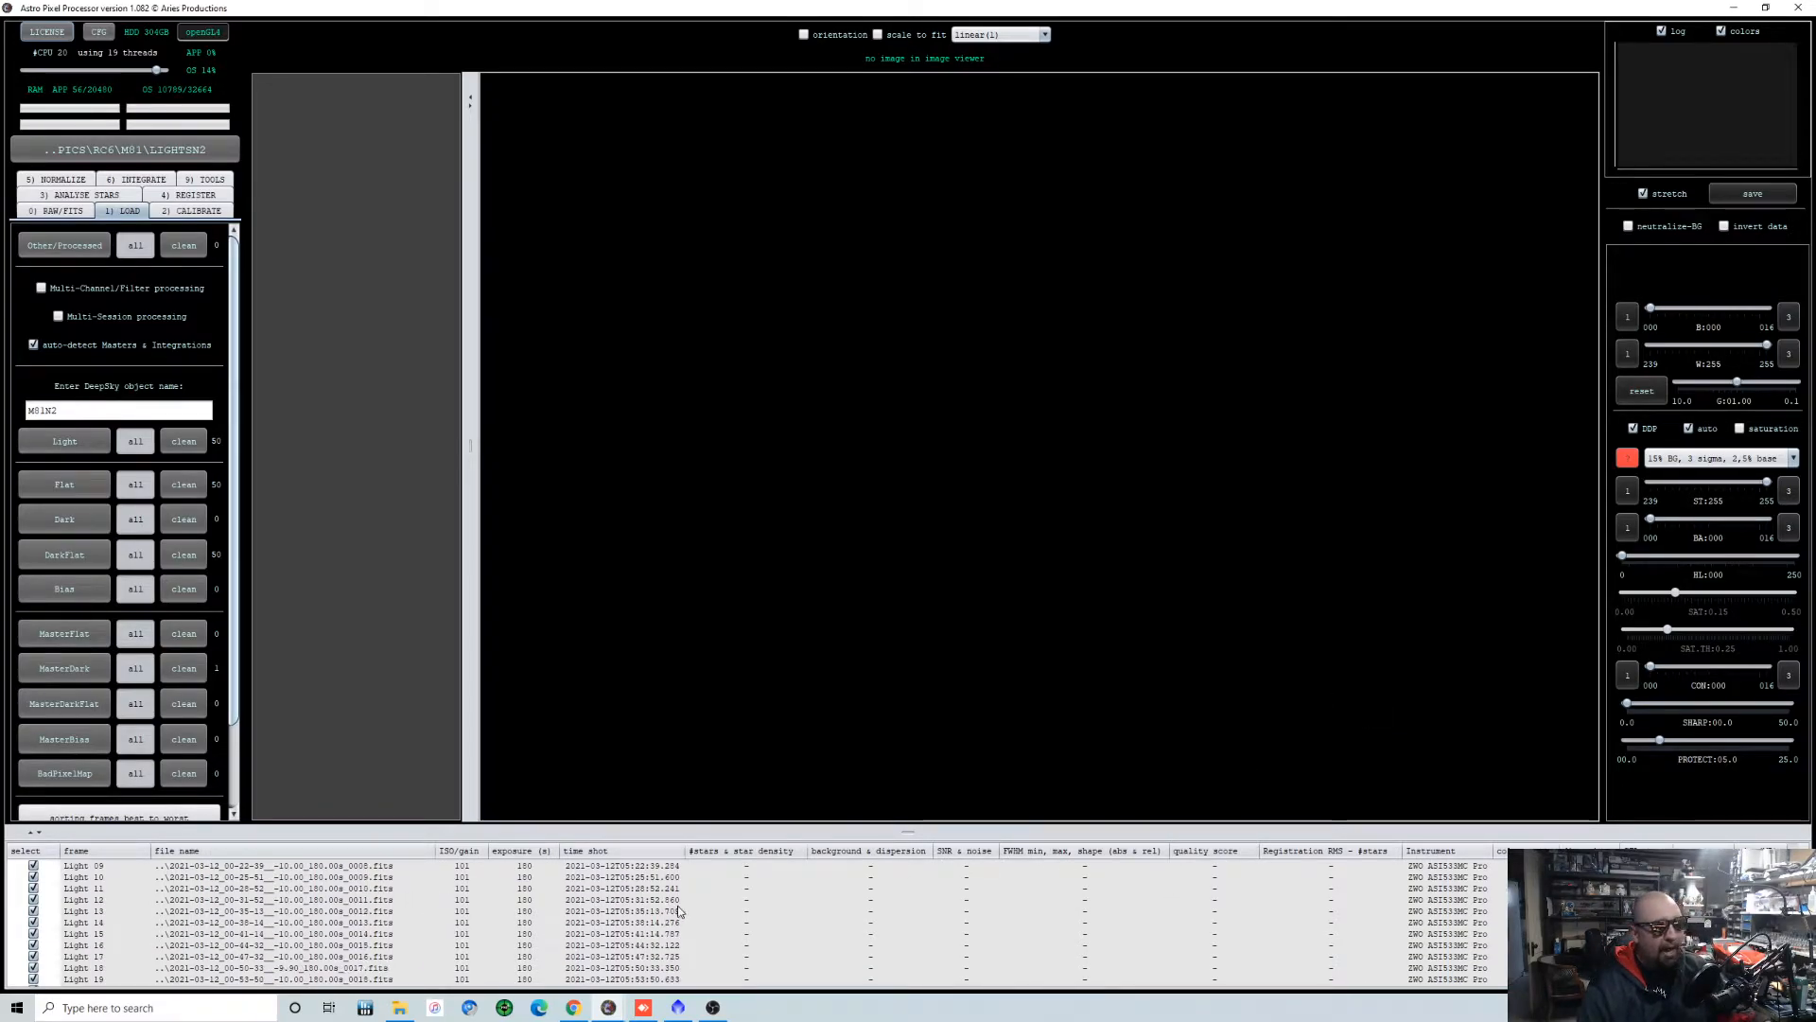
pyautogui.scroll(-15, 974, 915)
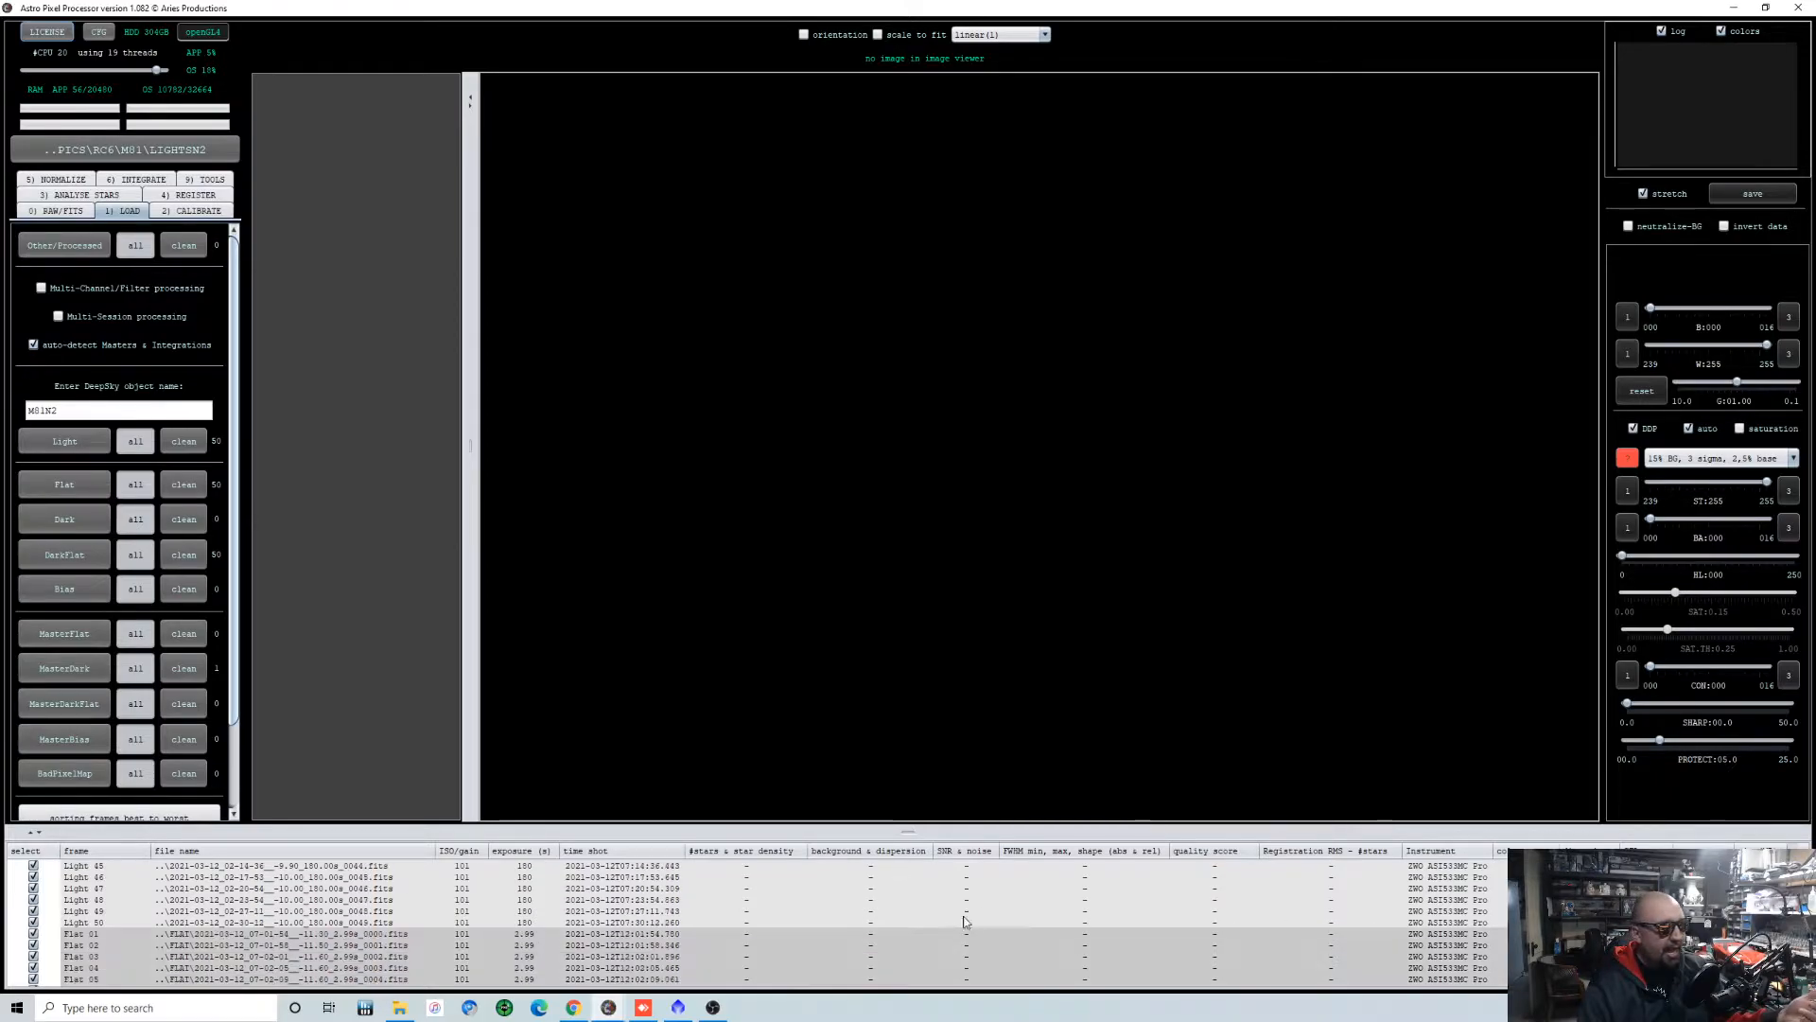
# Check the dark flat and flat frames in the frame list and return to the first light frames.
pyautogui.scroll(-10, 810, 883)
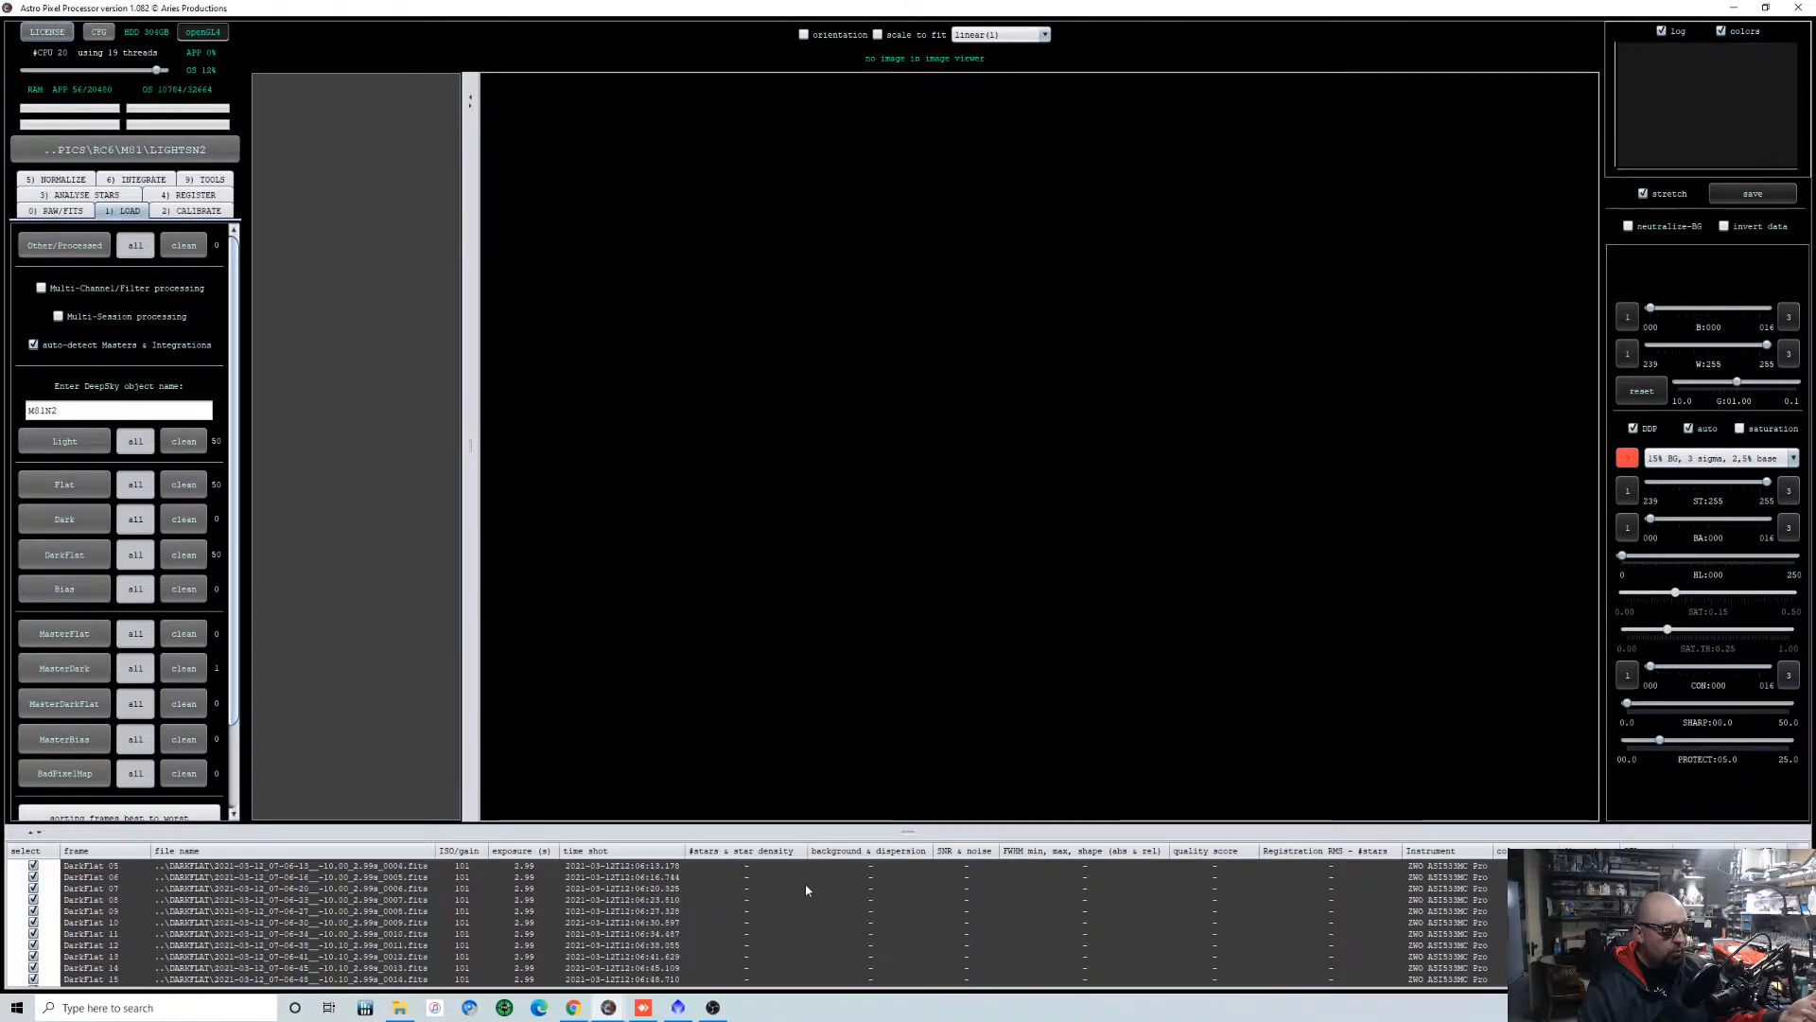
pyautogui.scroll(20, 819, 898)
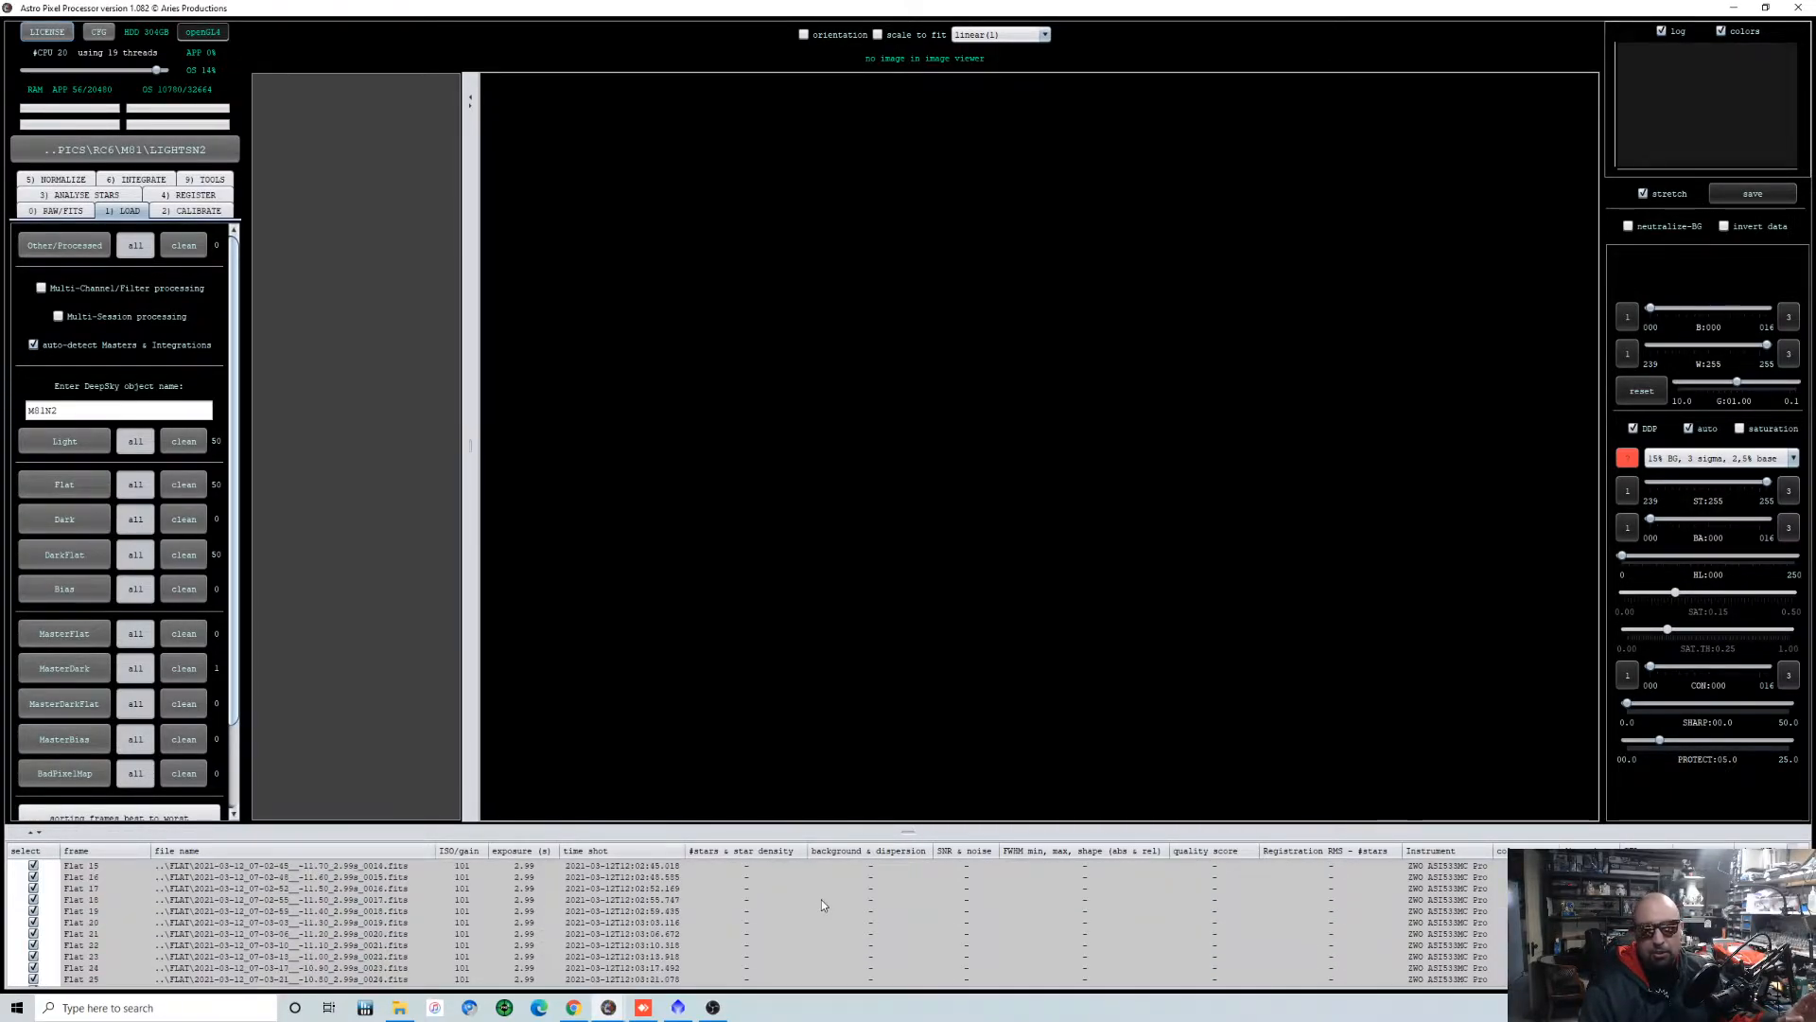
pyautogui.scroll(9, 827, 895)
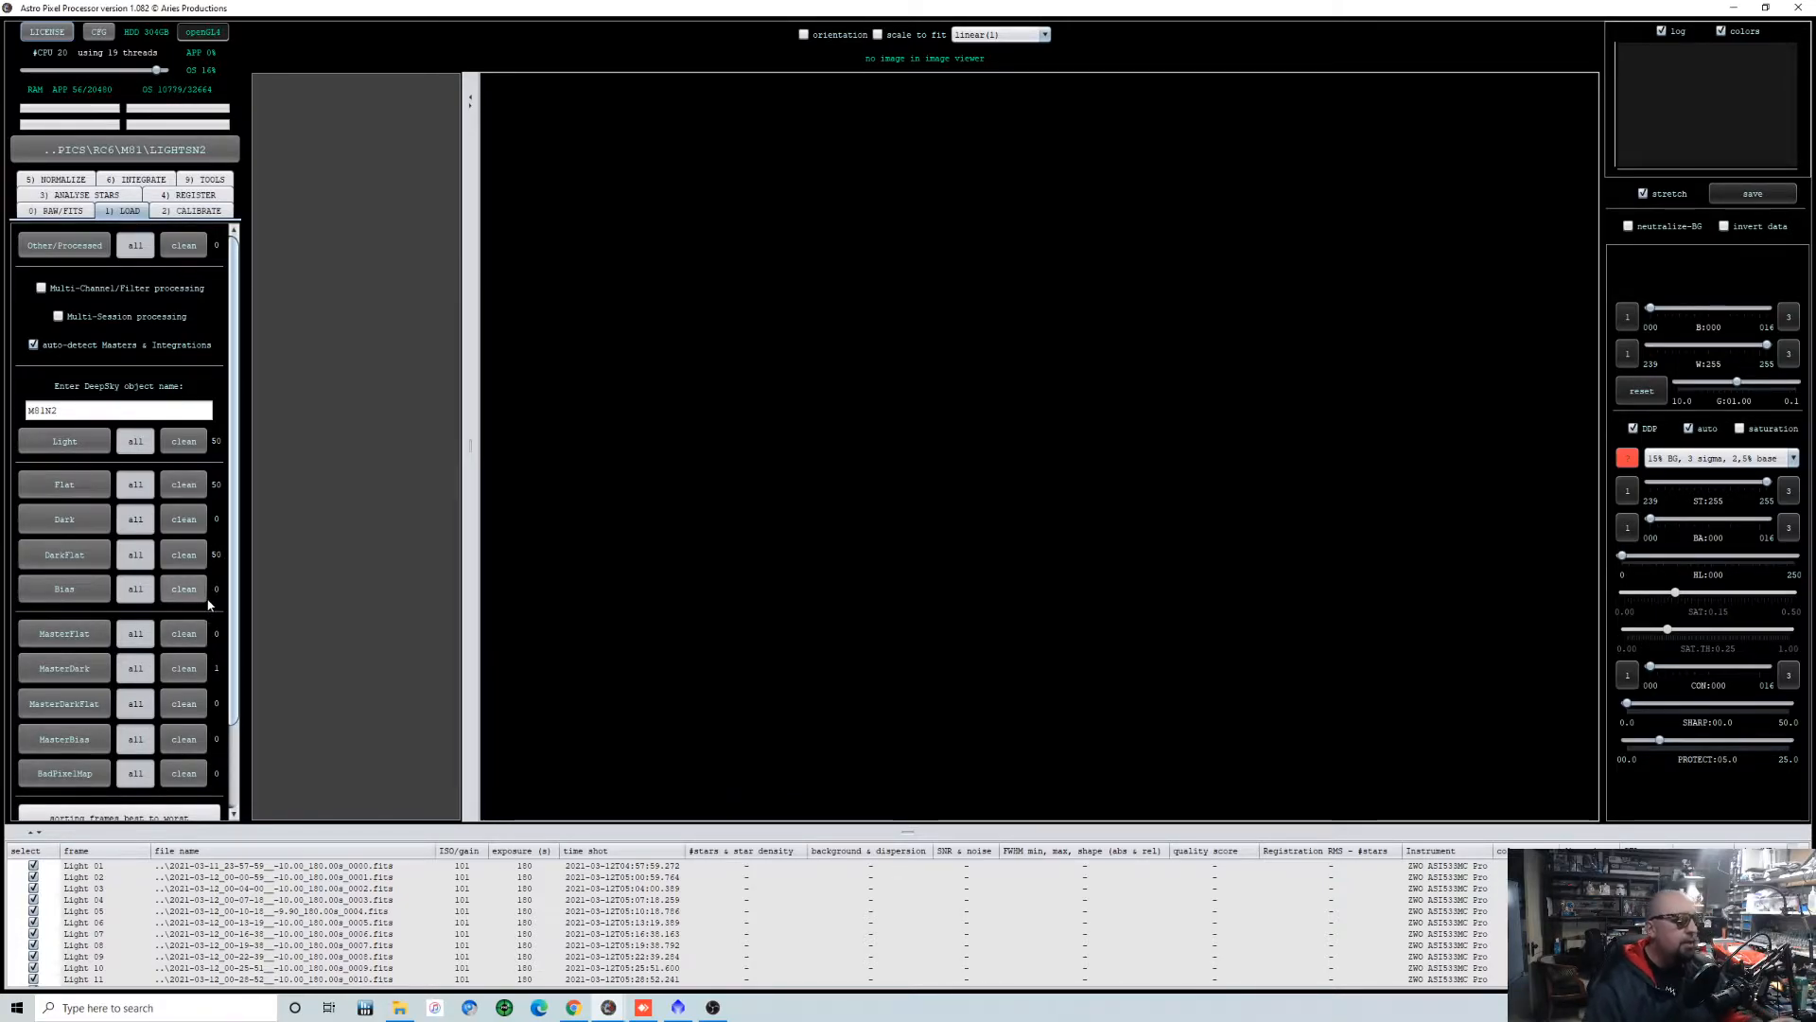
# Set the Bayer pattern to RGGB with the Adaptive Airy Disc algorithm and enable force Bayer/X-Trans CFA.
pyautogui.click(64, 211)
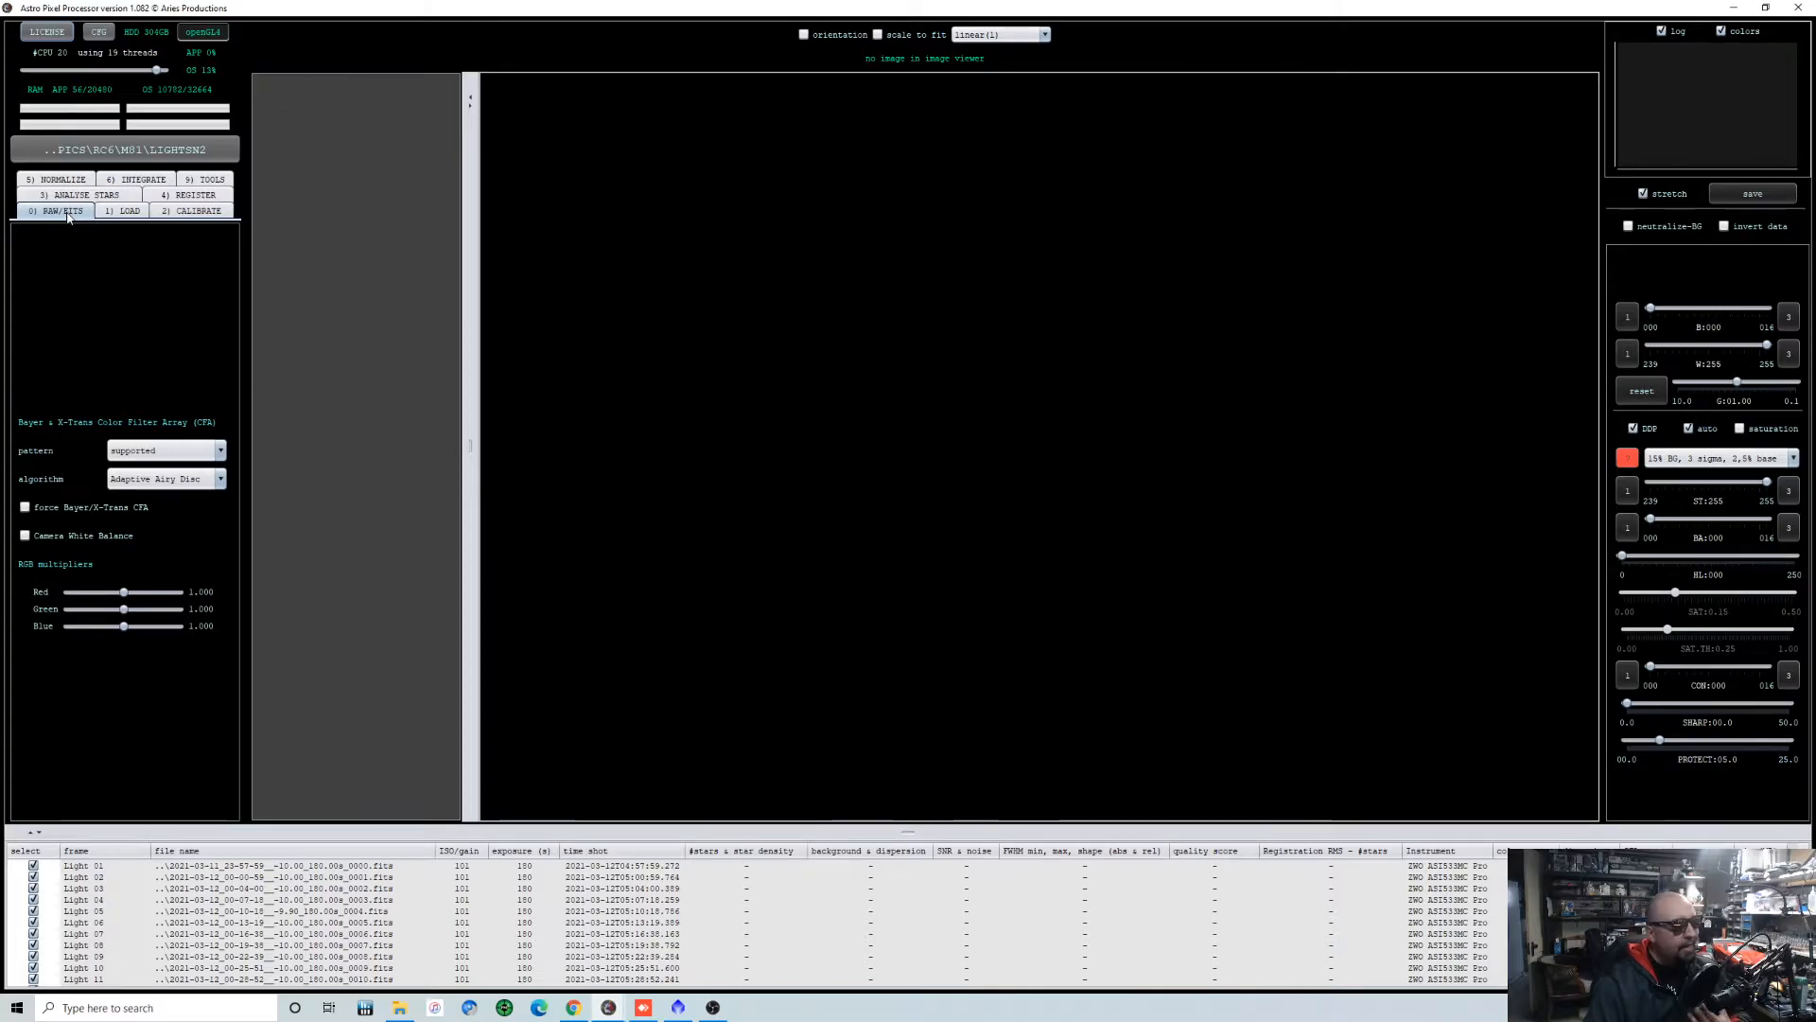
pyautogui.click(201, 449)
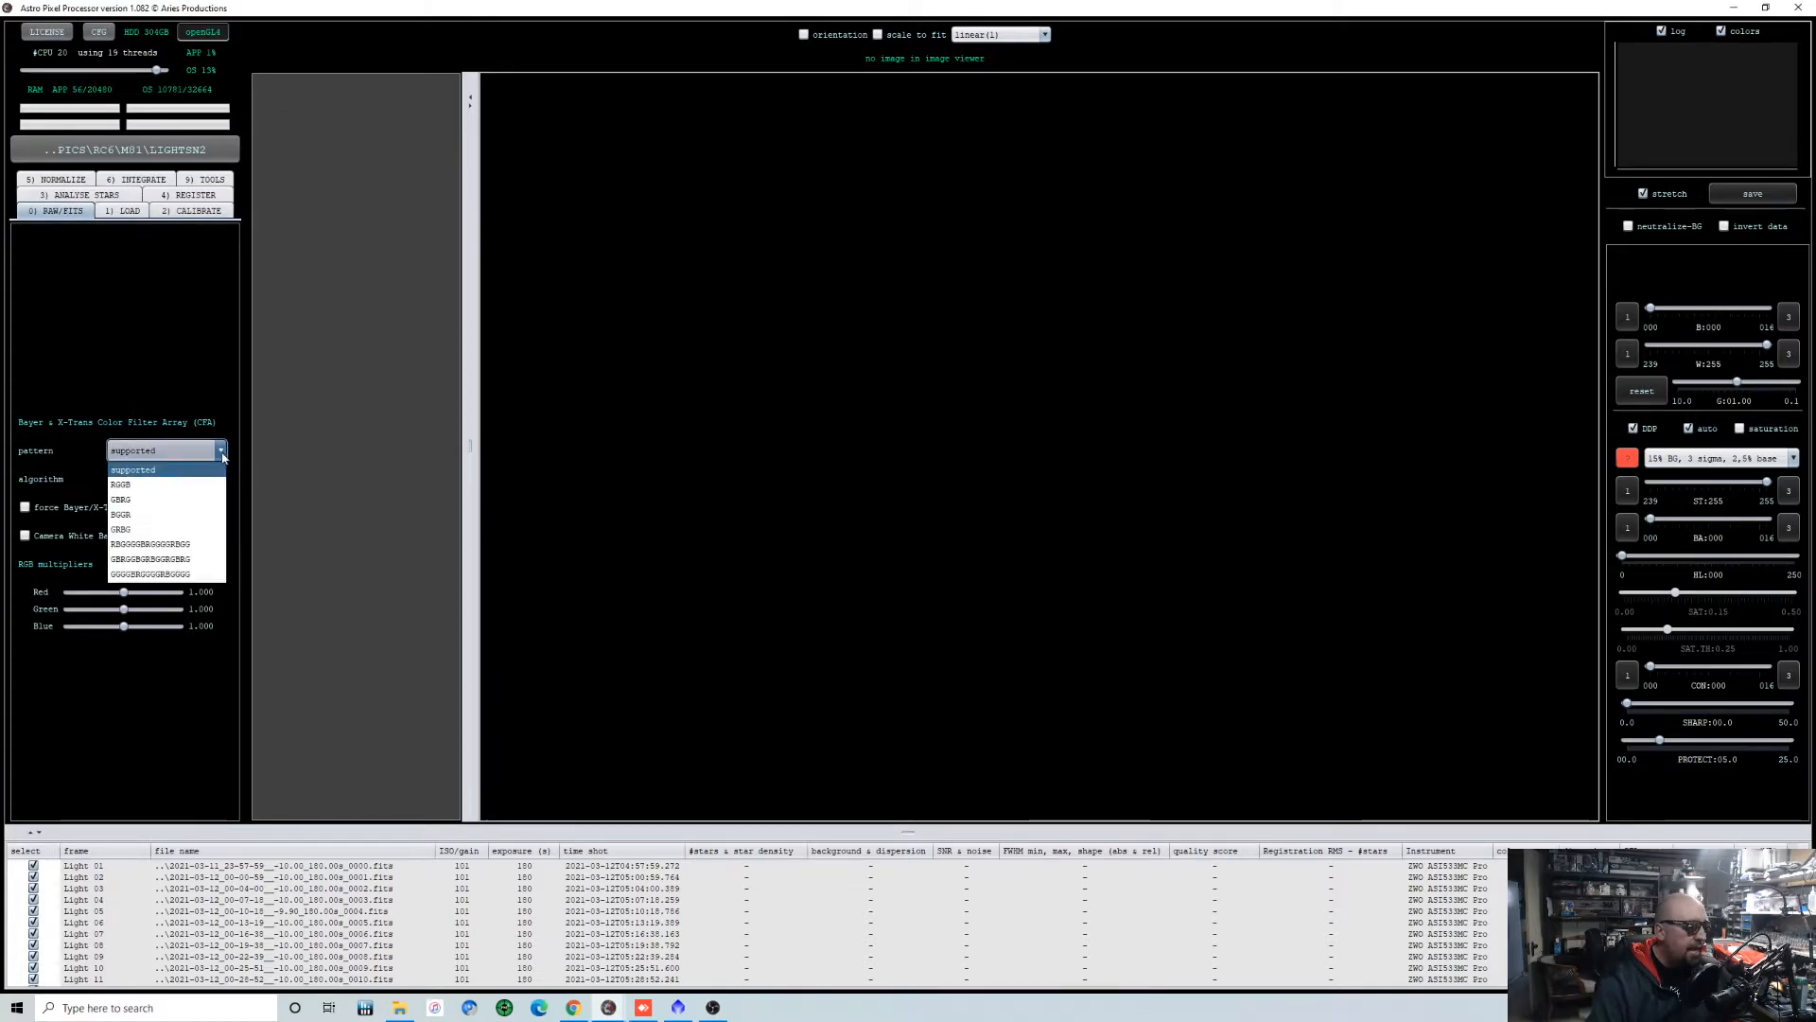
pyautogui.click(212, 481)
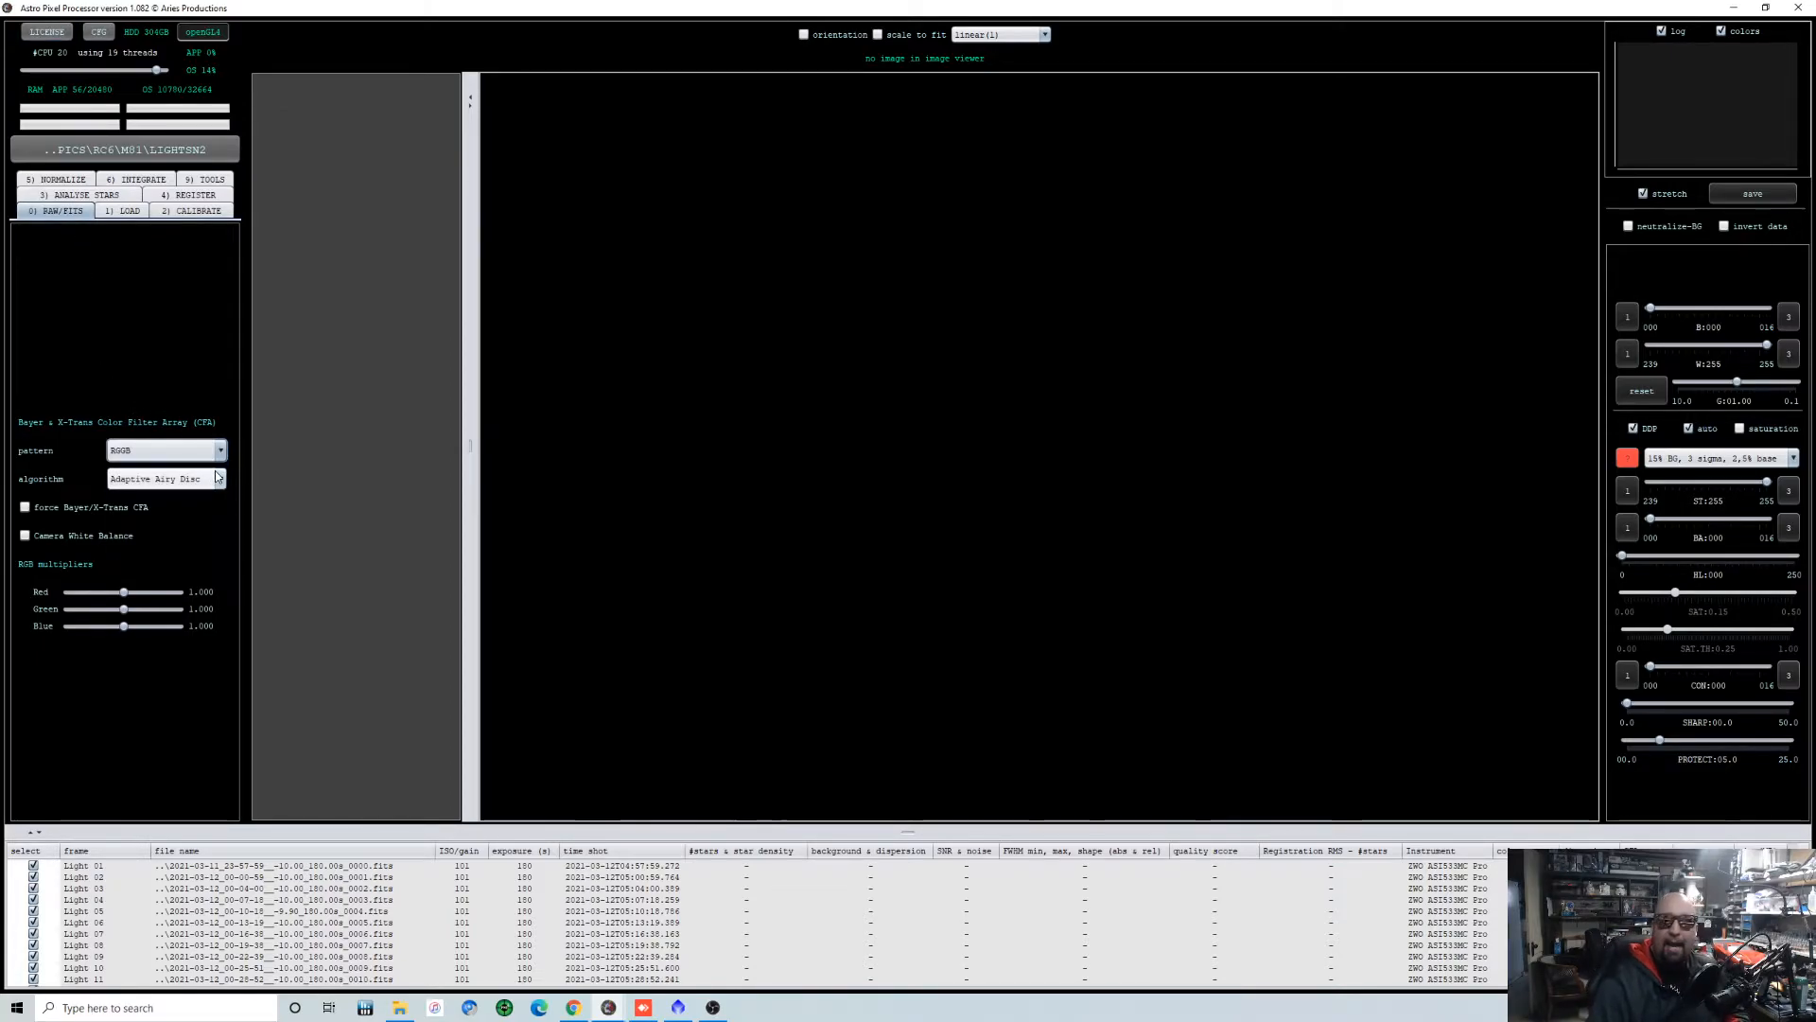
pyautogui.moveTo(215, 479)
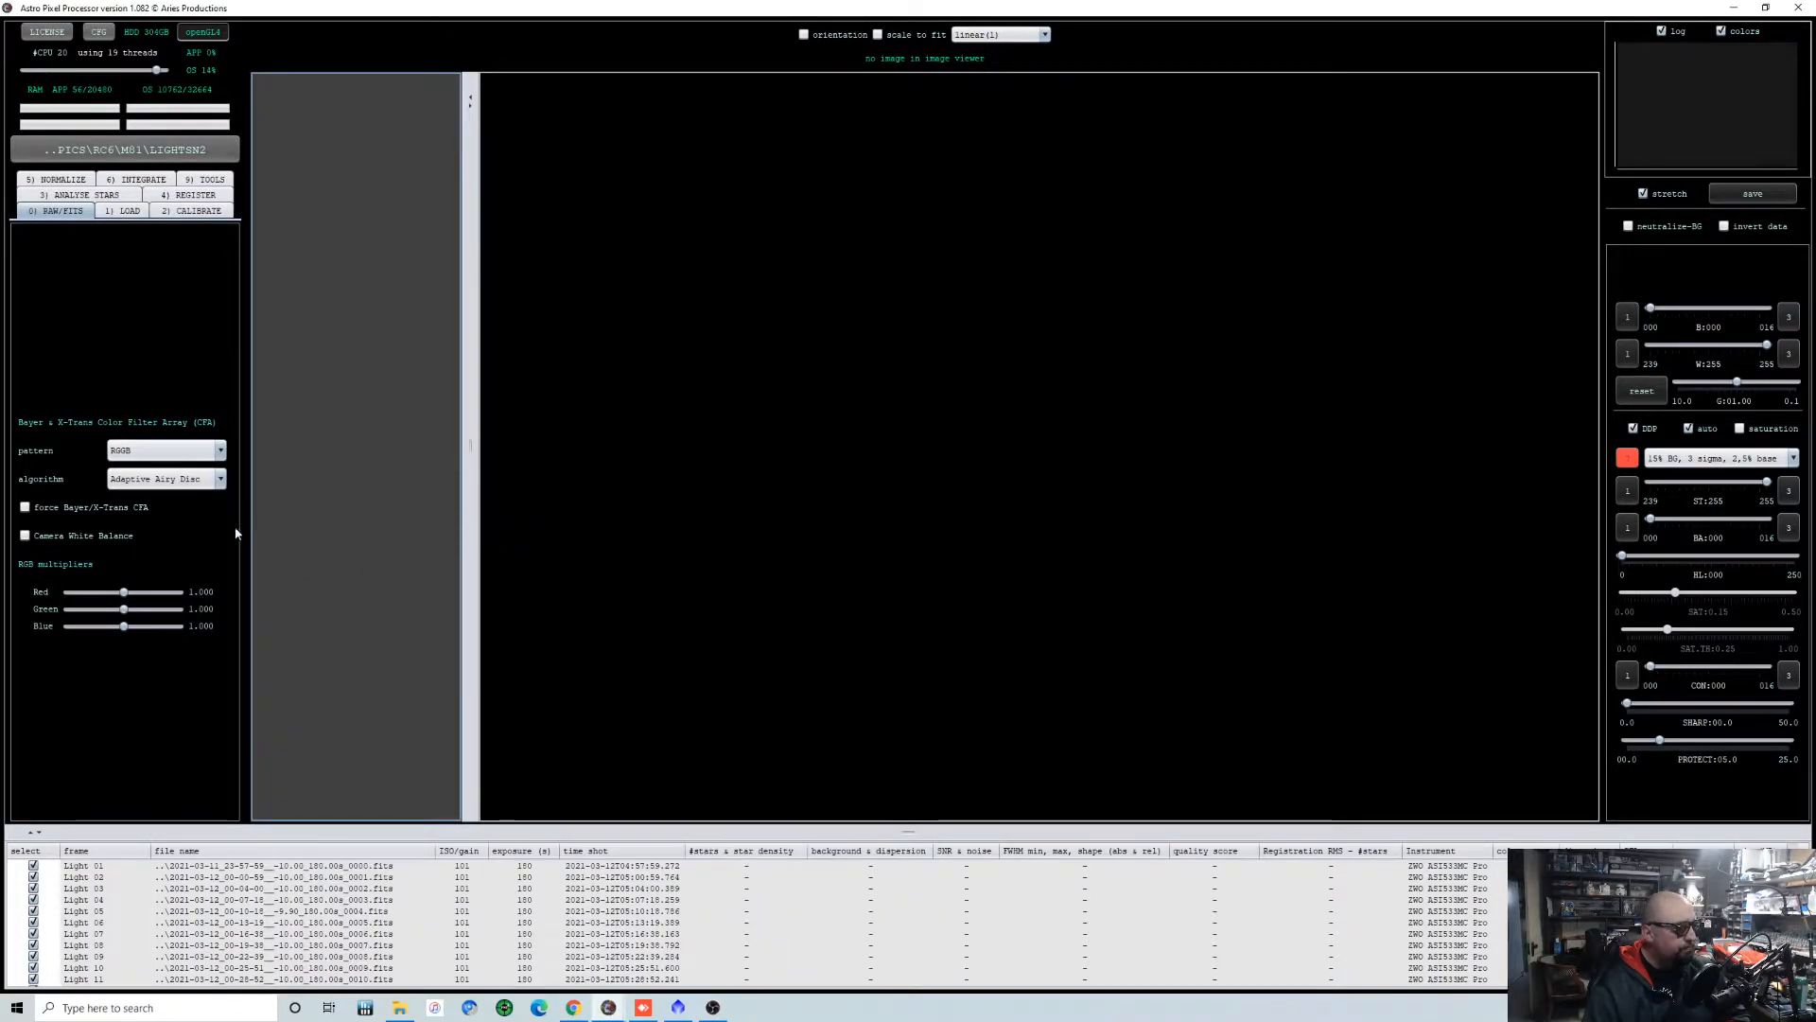
pyautogui.click(218, 480)
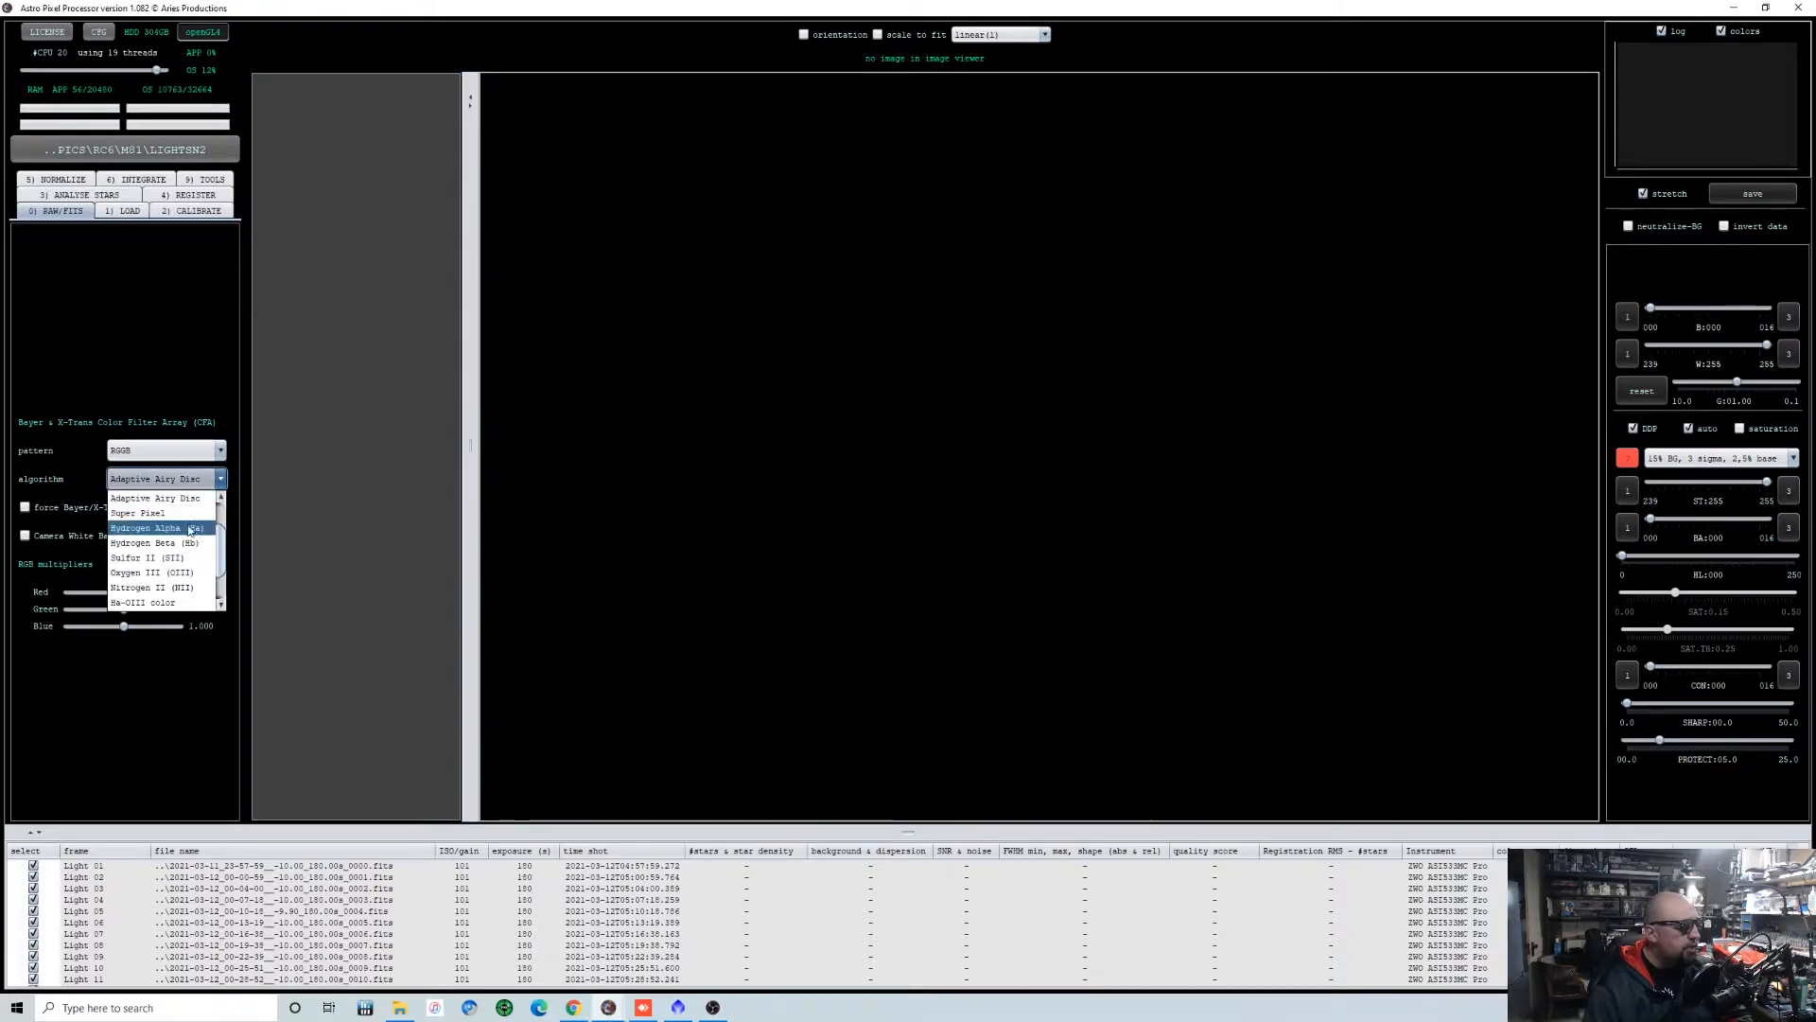
pyautogui.click(191, 505)
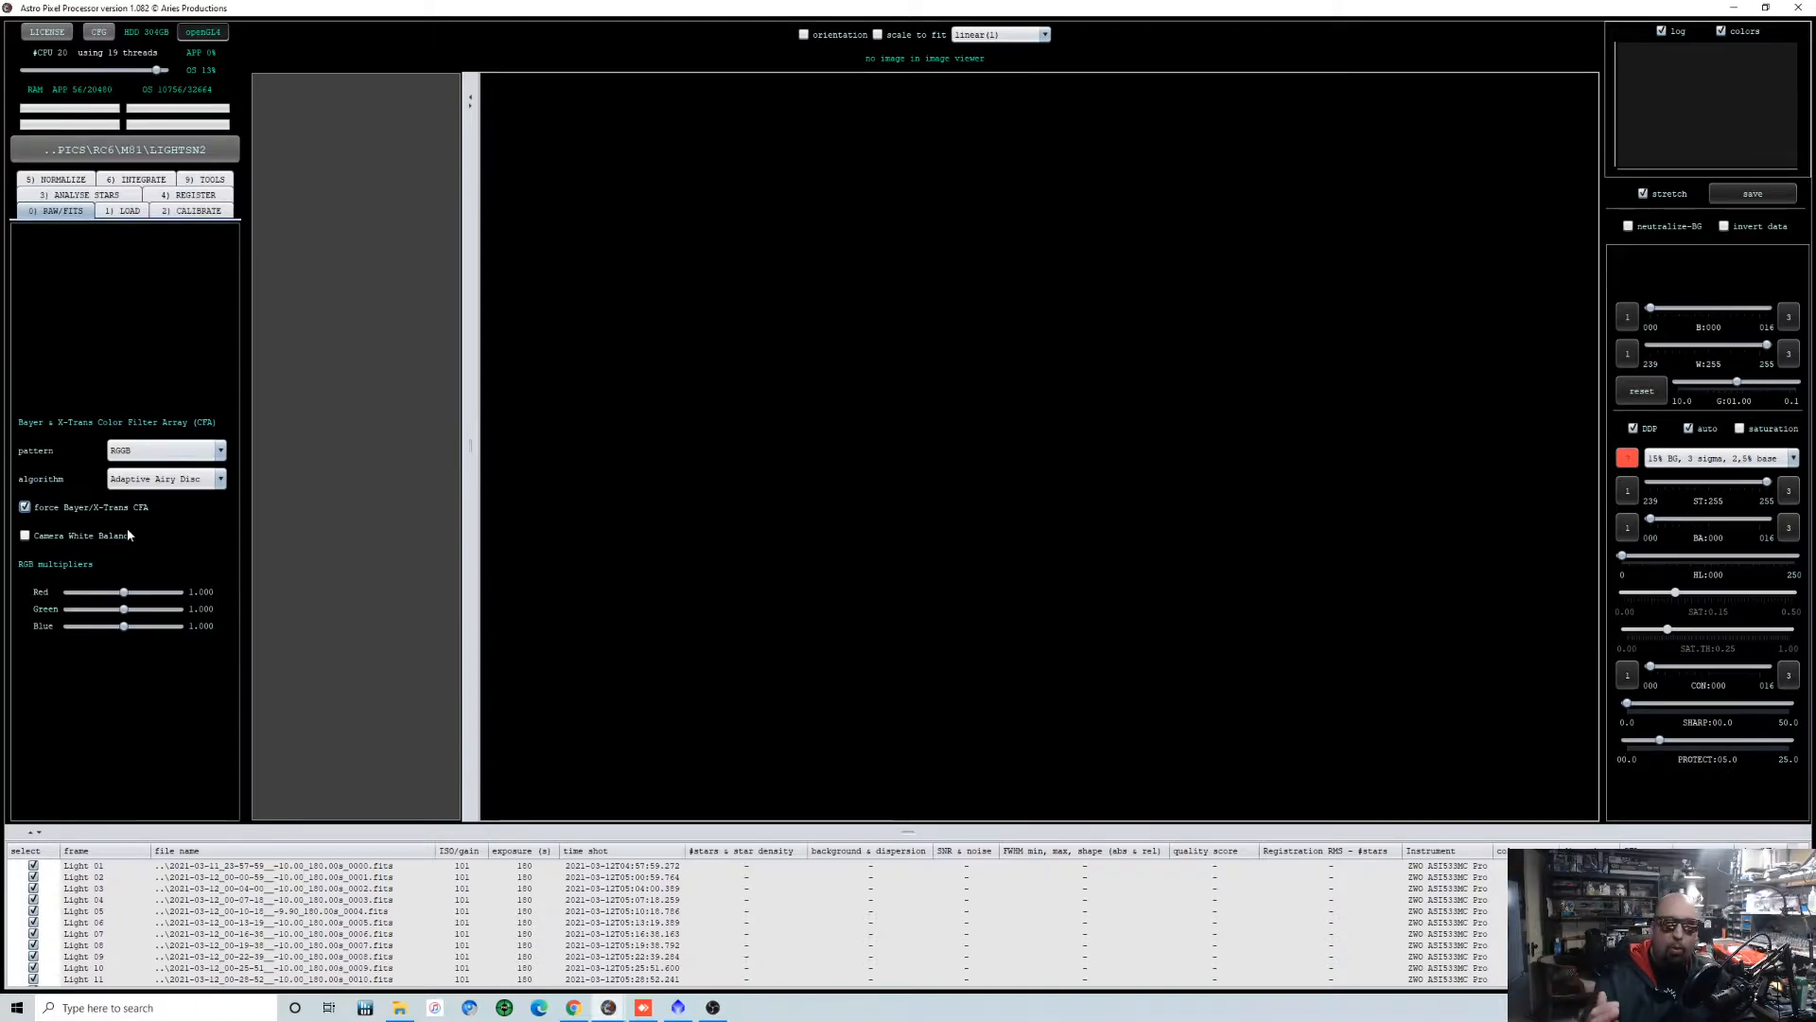
pyautogui.moveTo(127, 528)
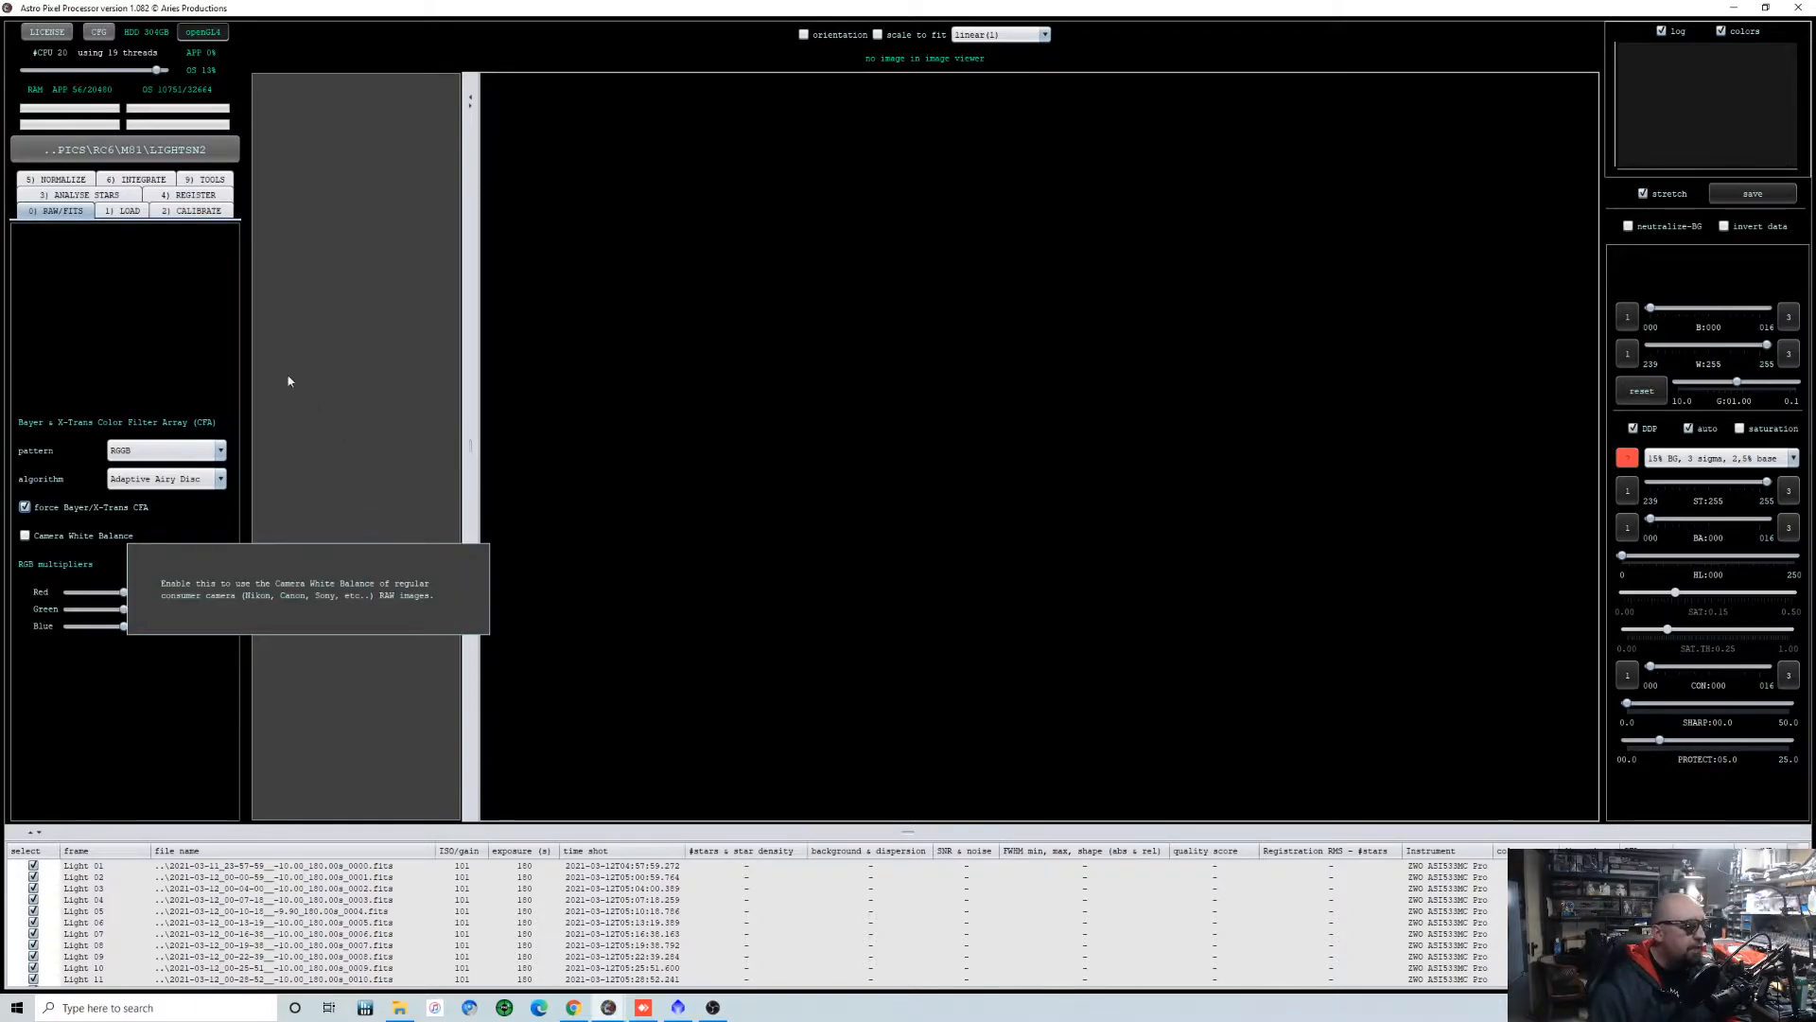
# Enable creating 32-bit masters in the calibration settings.
pyautogui.click(128, 211)
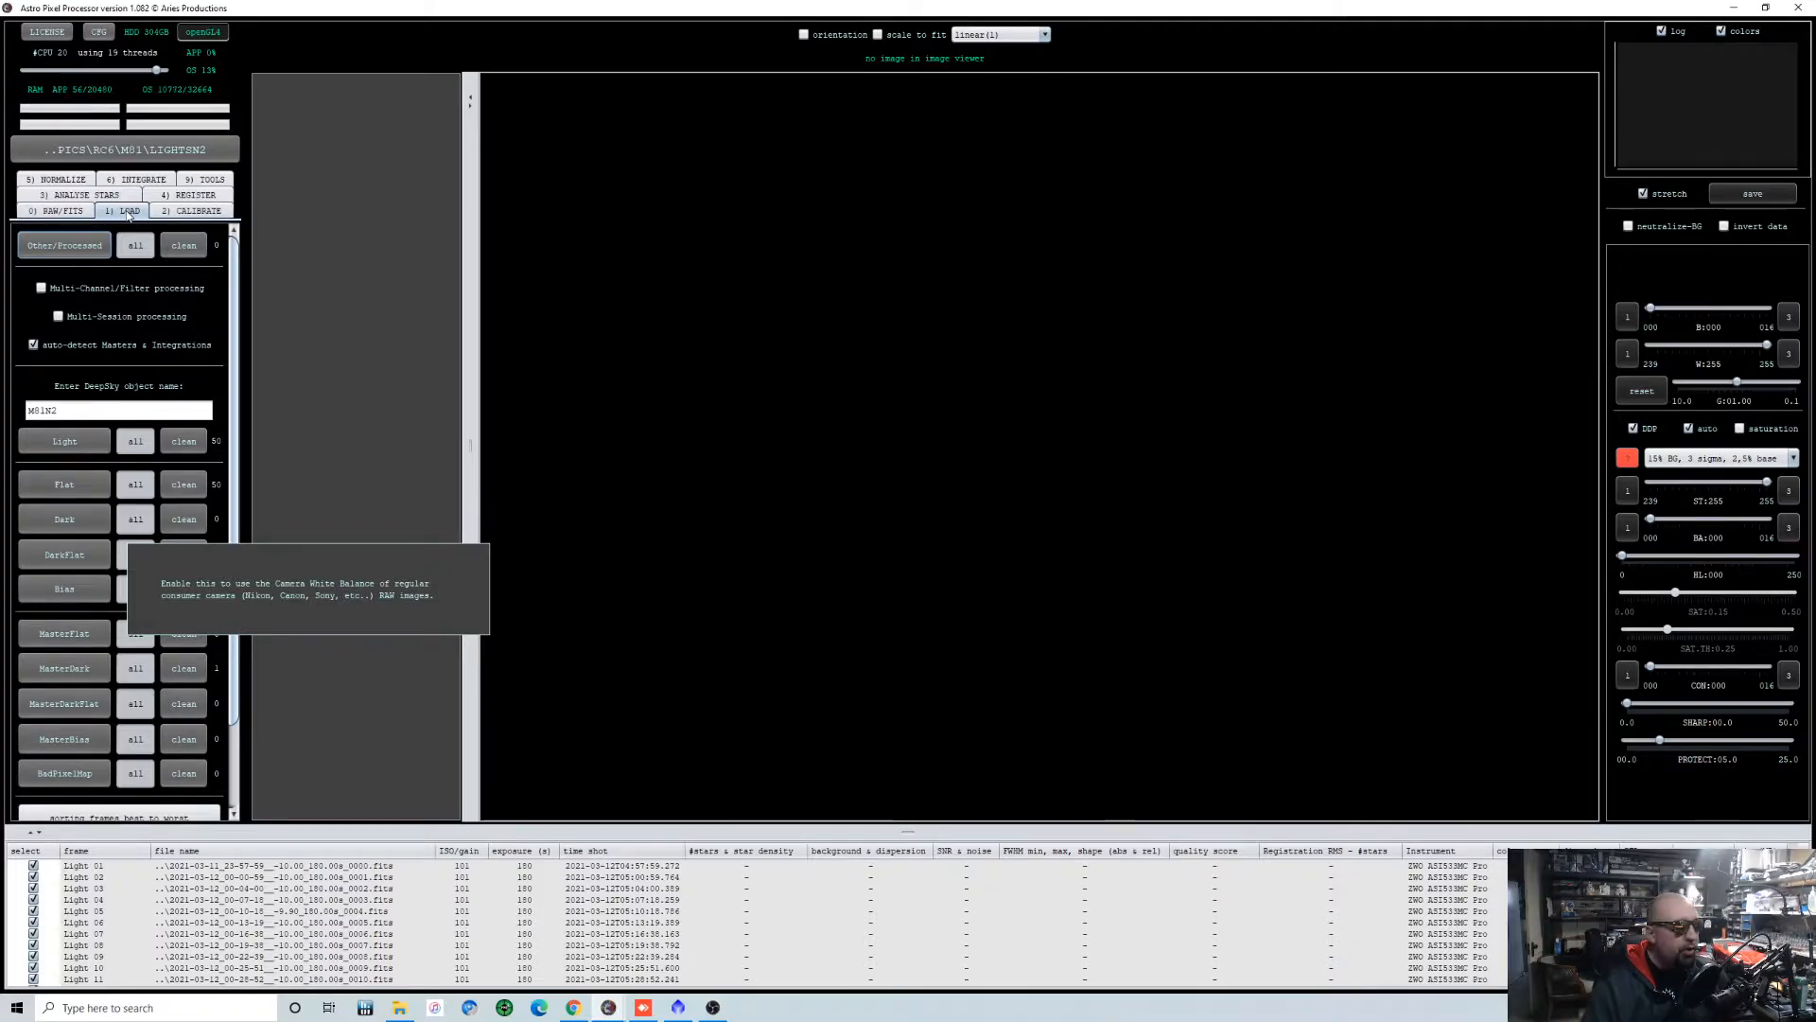
pyautogui.click(194, 210)
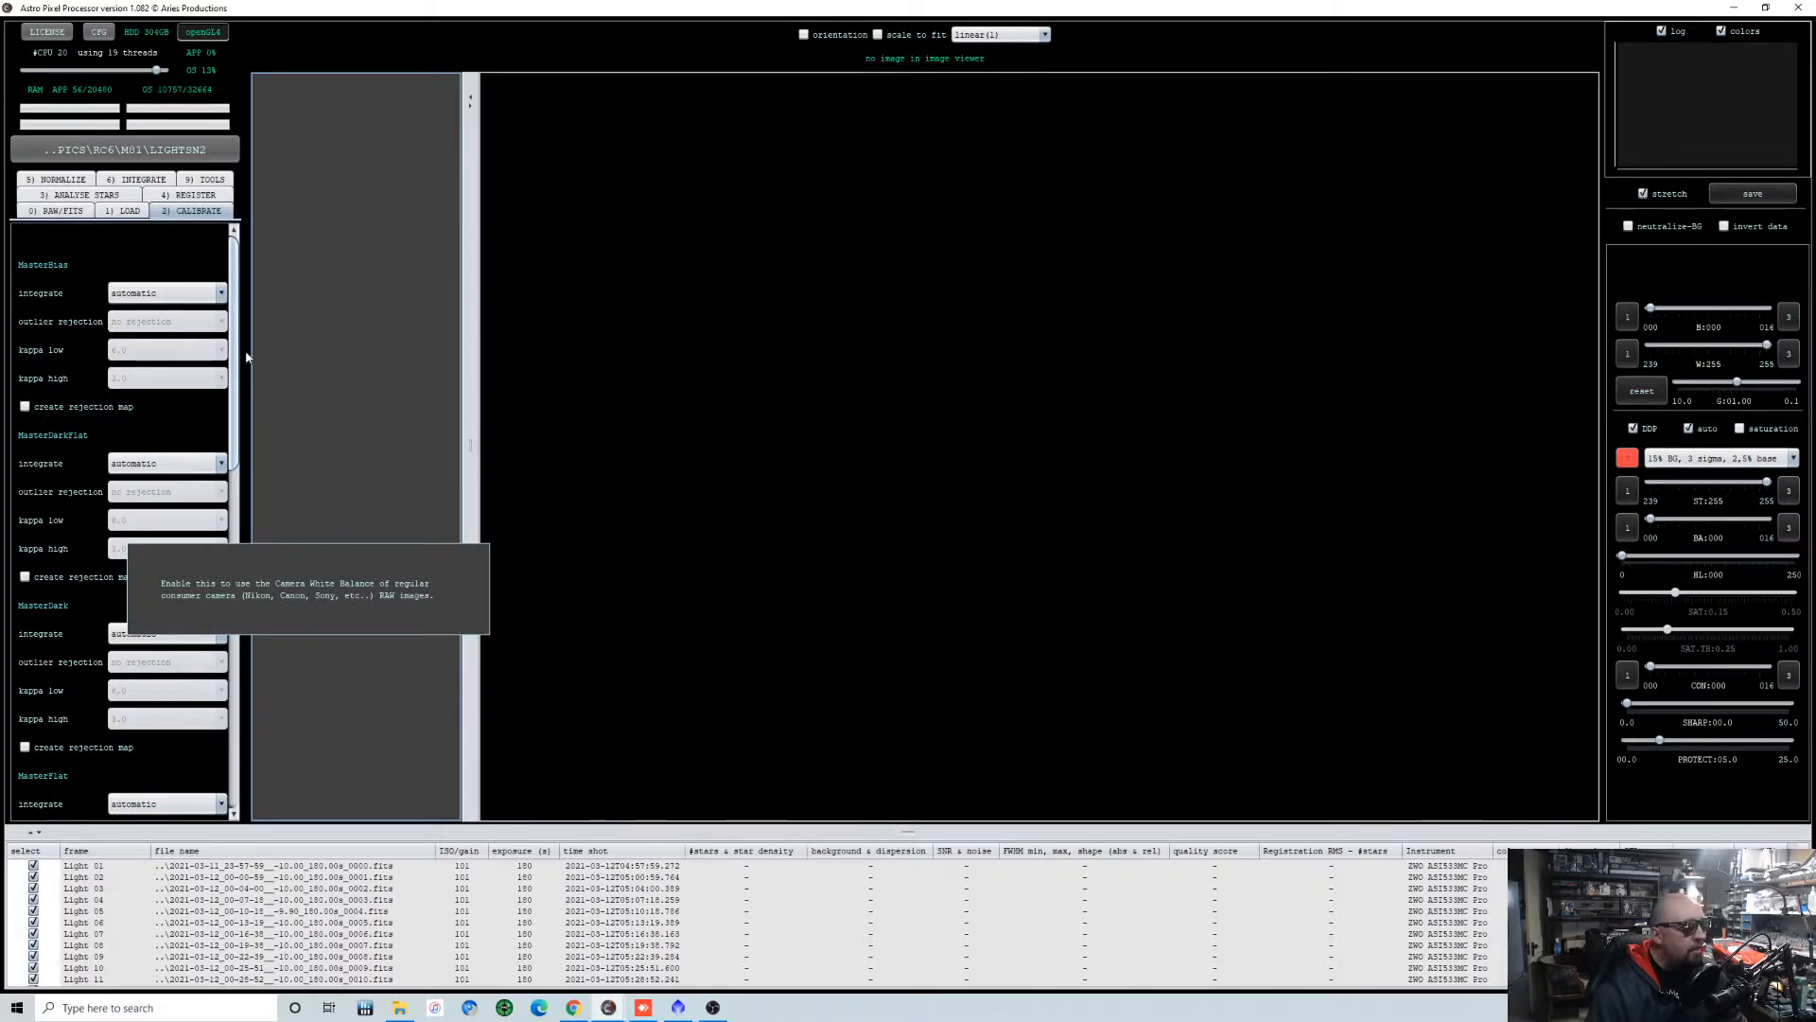
pyautogui.scroll(-1, 228, 357)
pyautogui.scroll(-2, 228, 357)
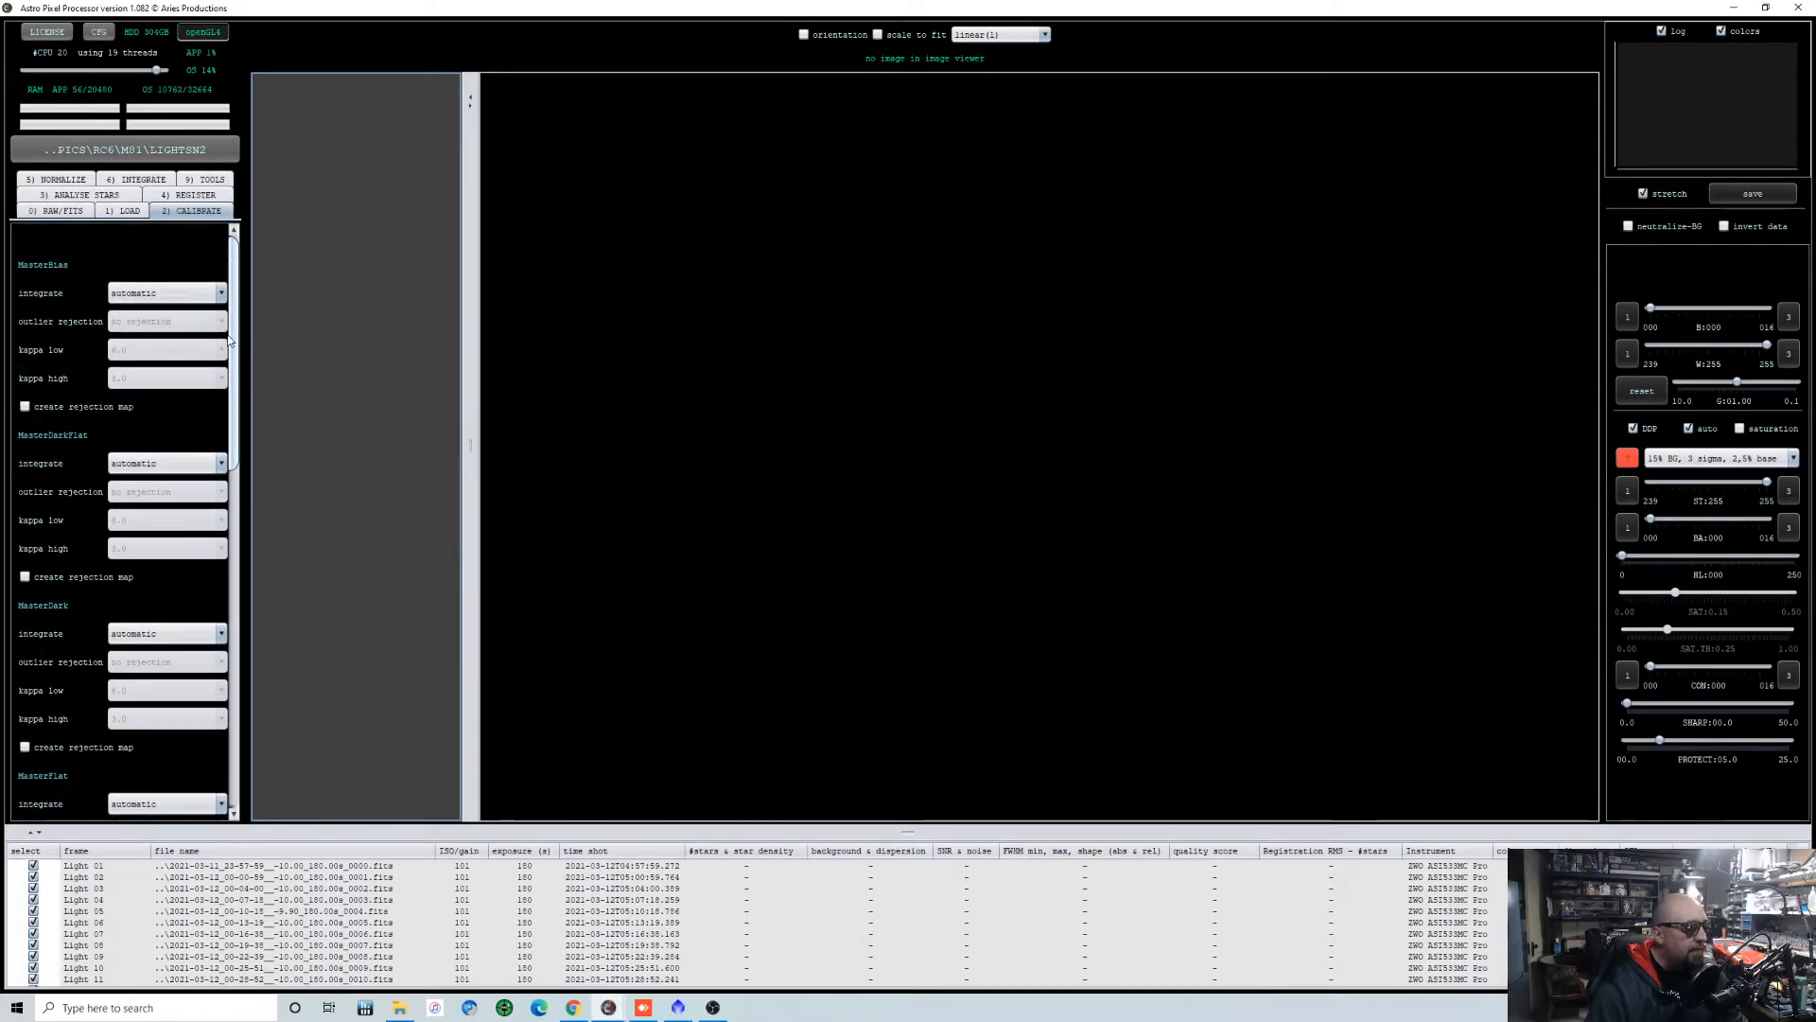
pyautogui.scroll(-5, 225, 396)
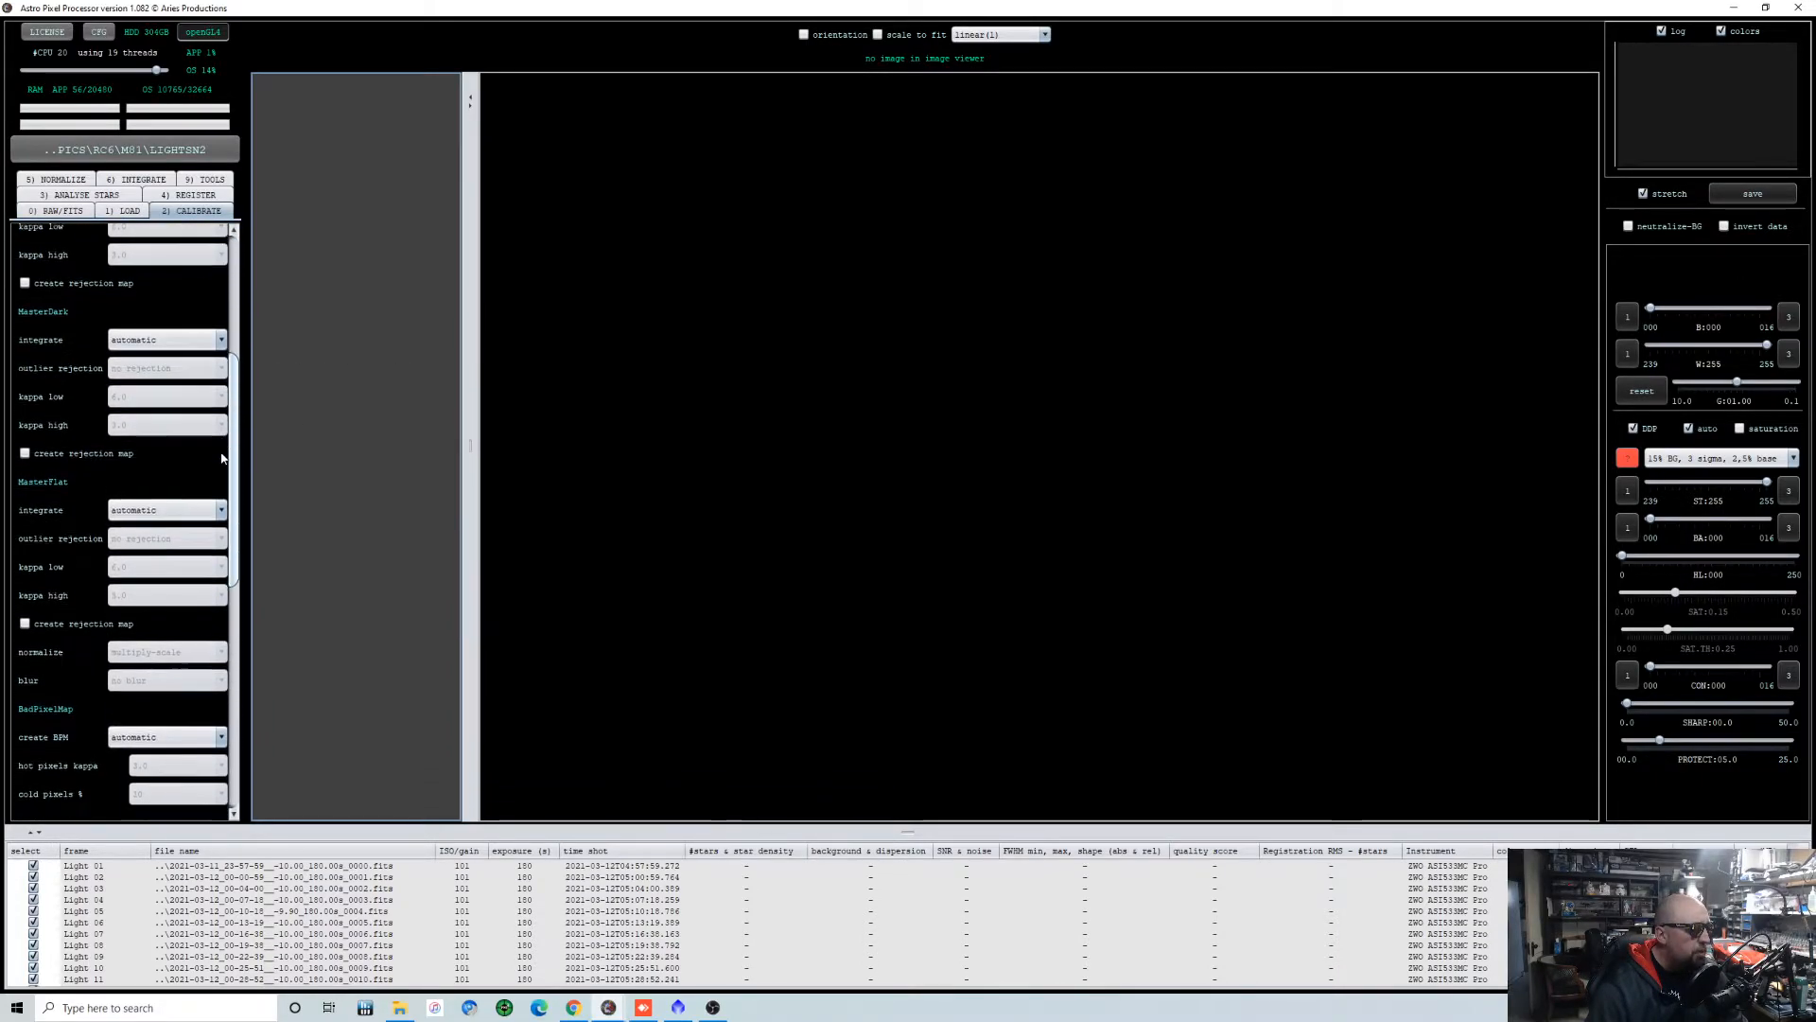
pyautogui.scroll(-5, 220, 530)
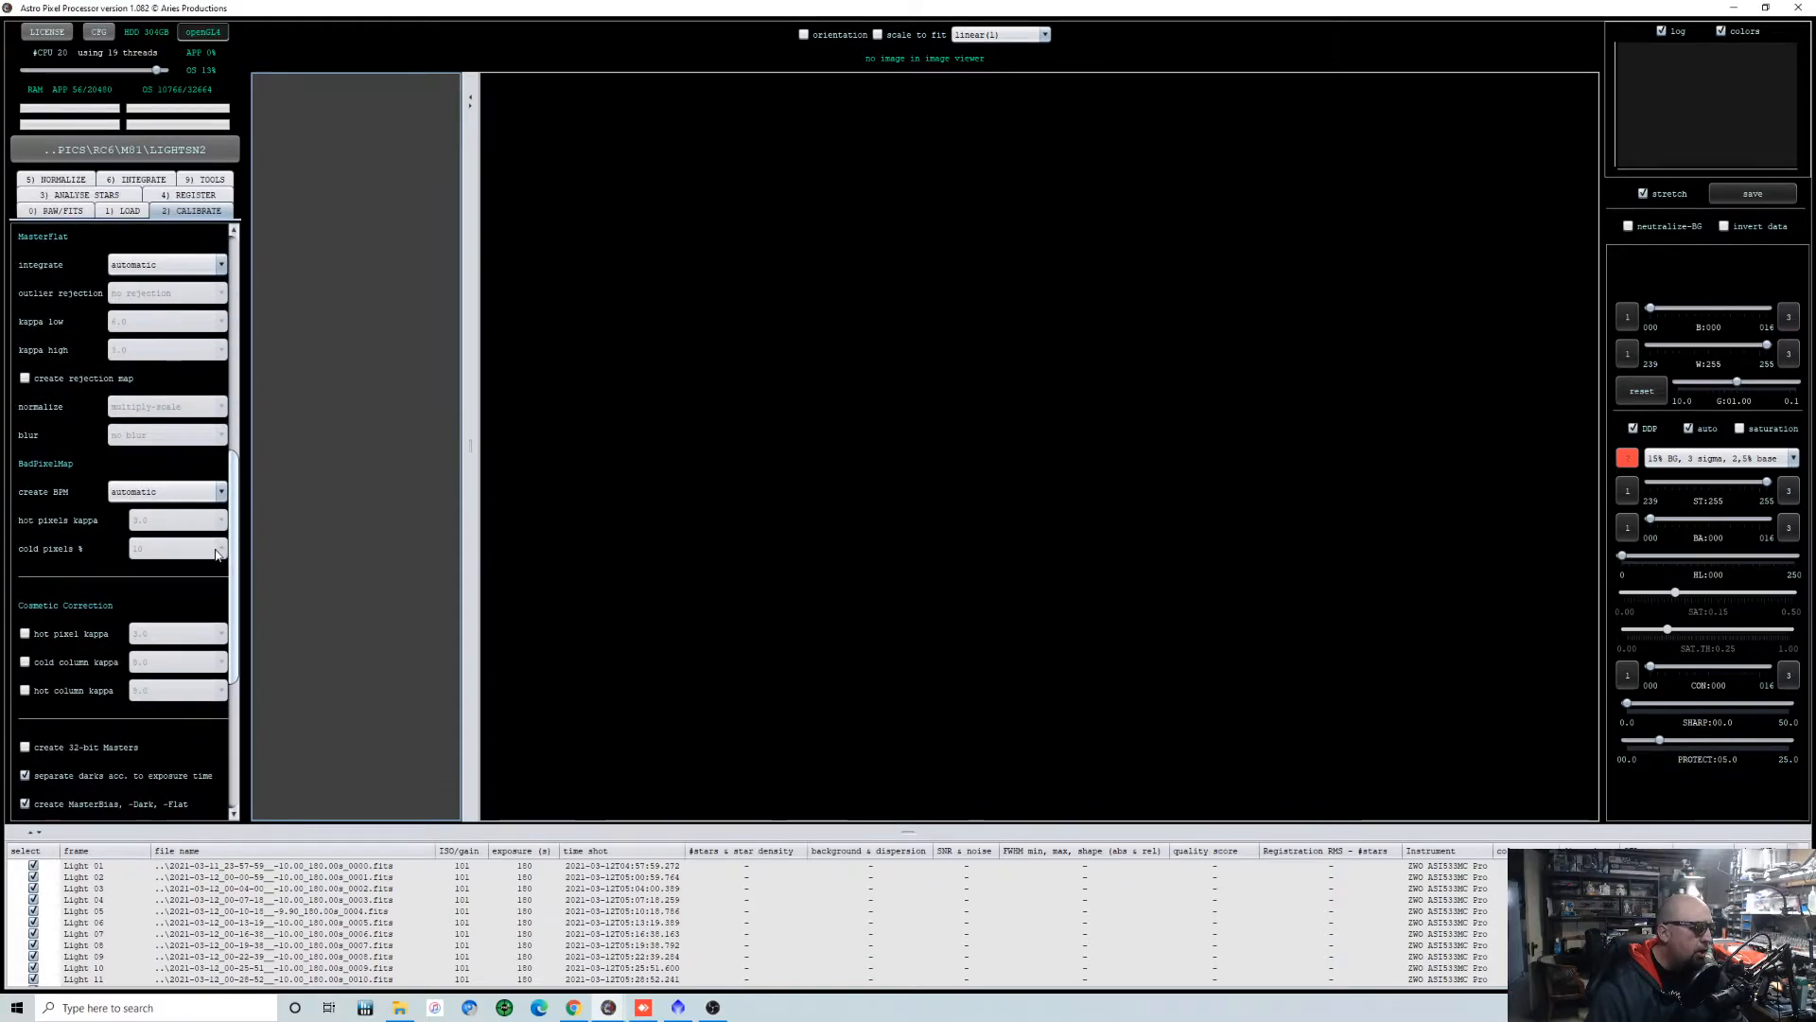
pyautogui.scroll(-5, 227, 615)
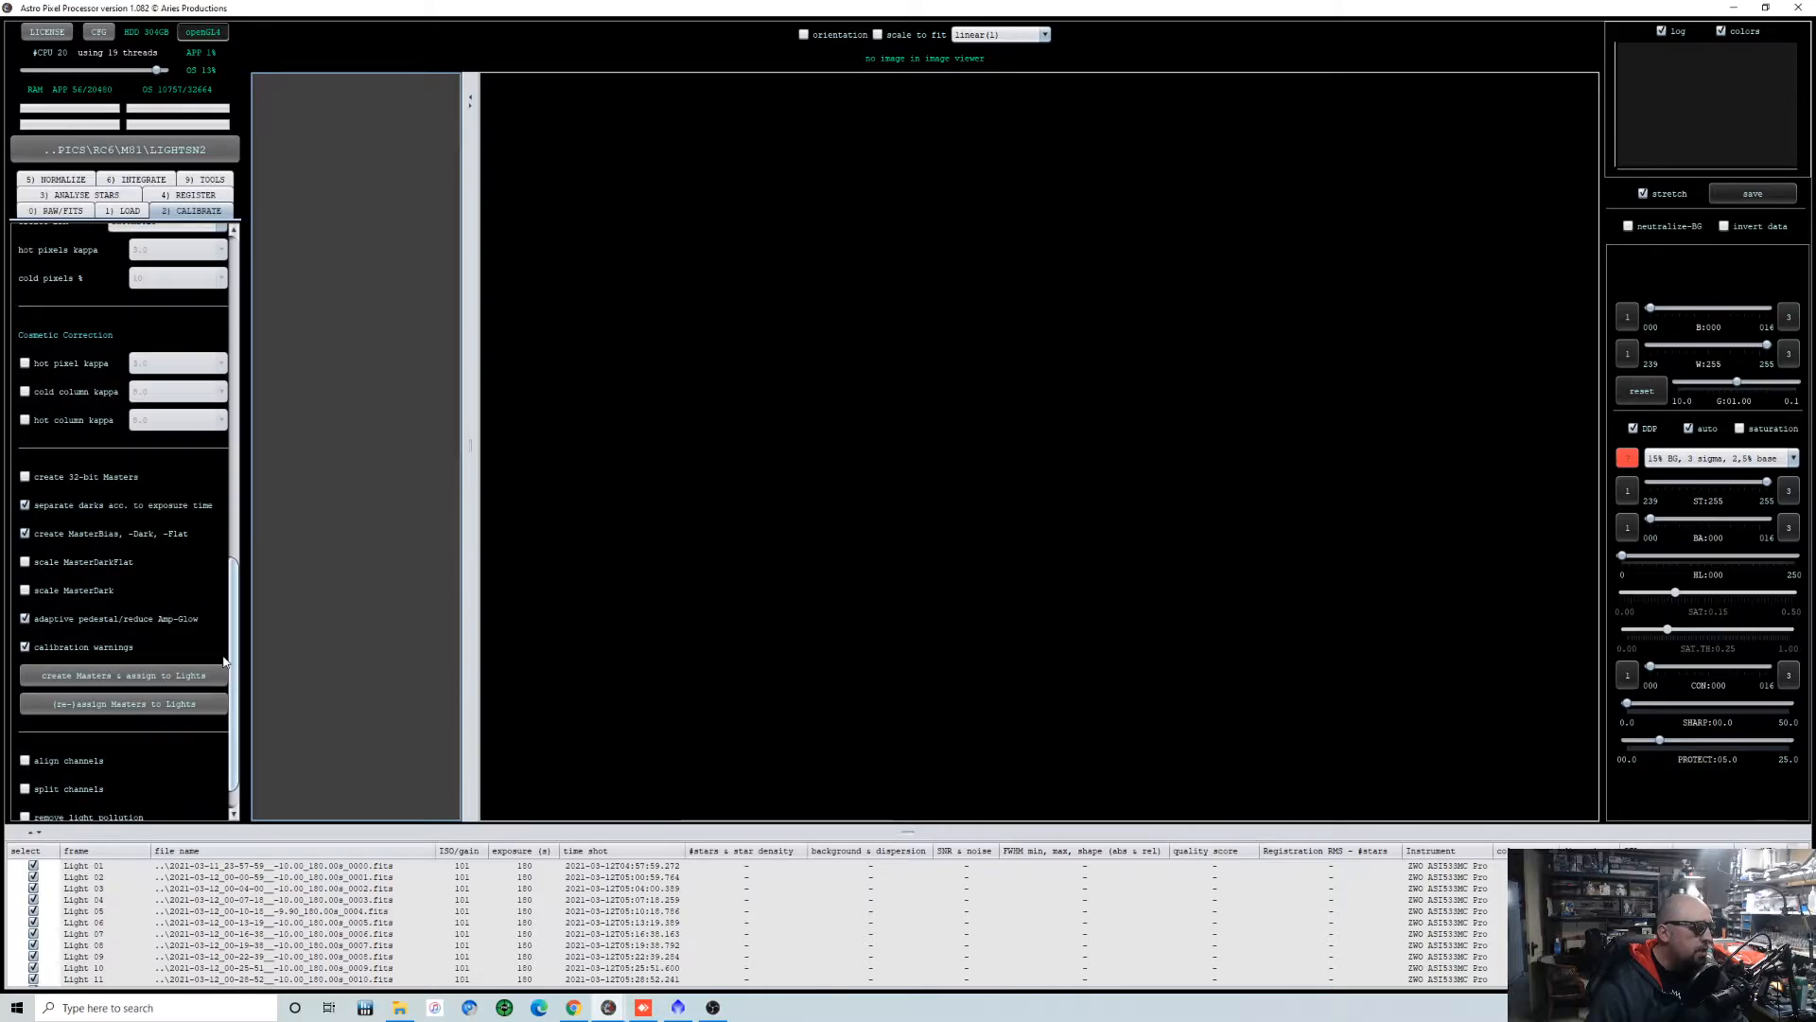
pyautogui.click(25, 478)
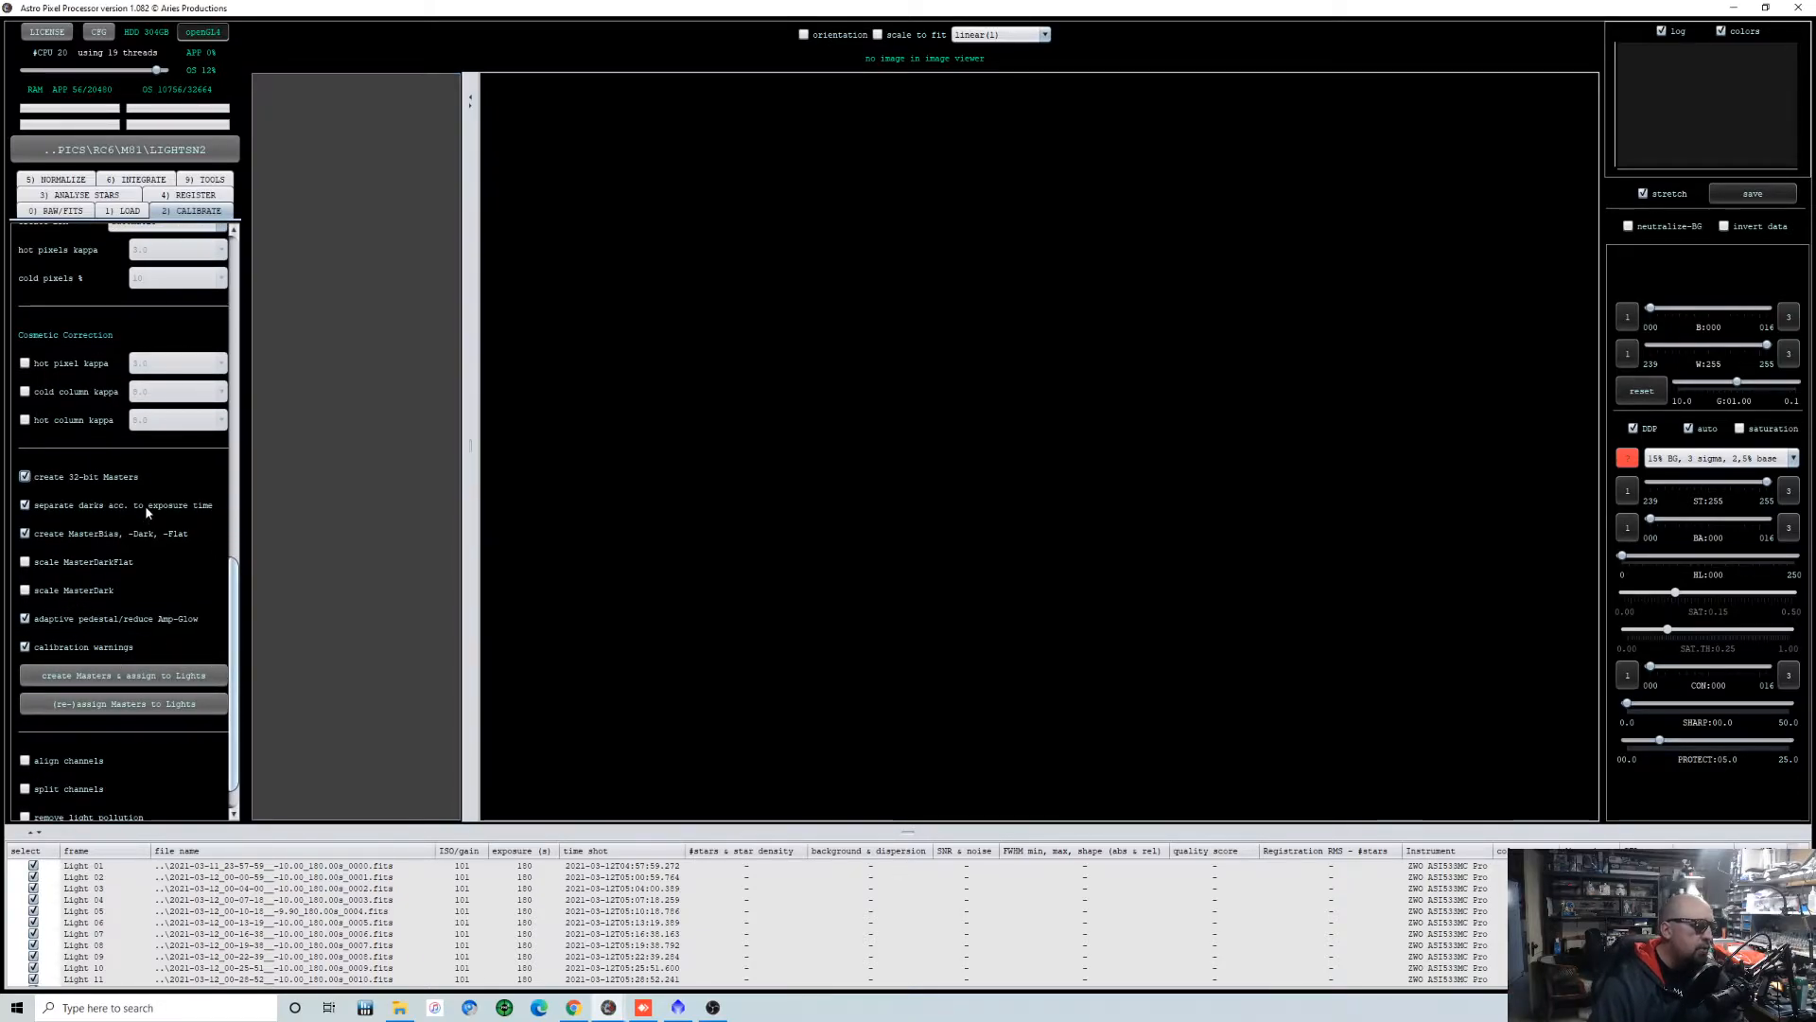
pyautogui.moveTo(146, 511)
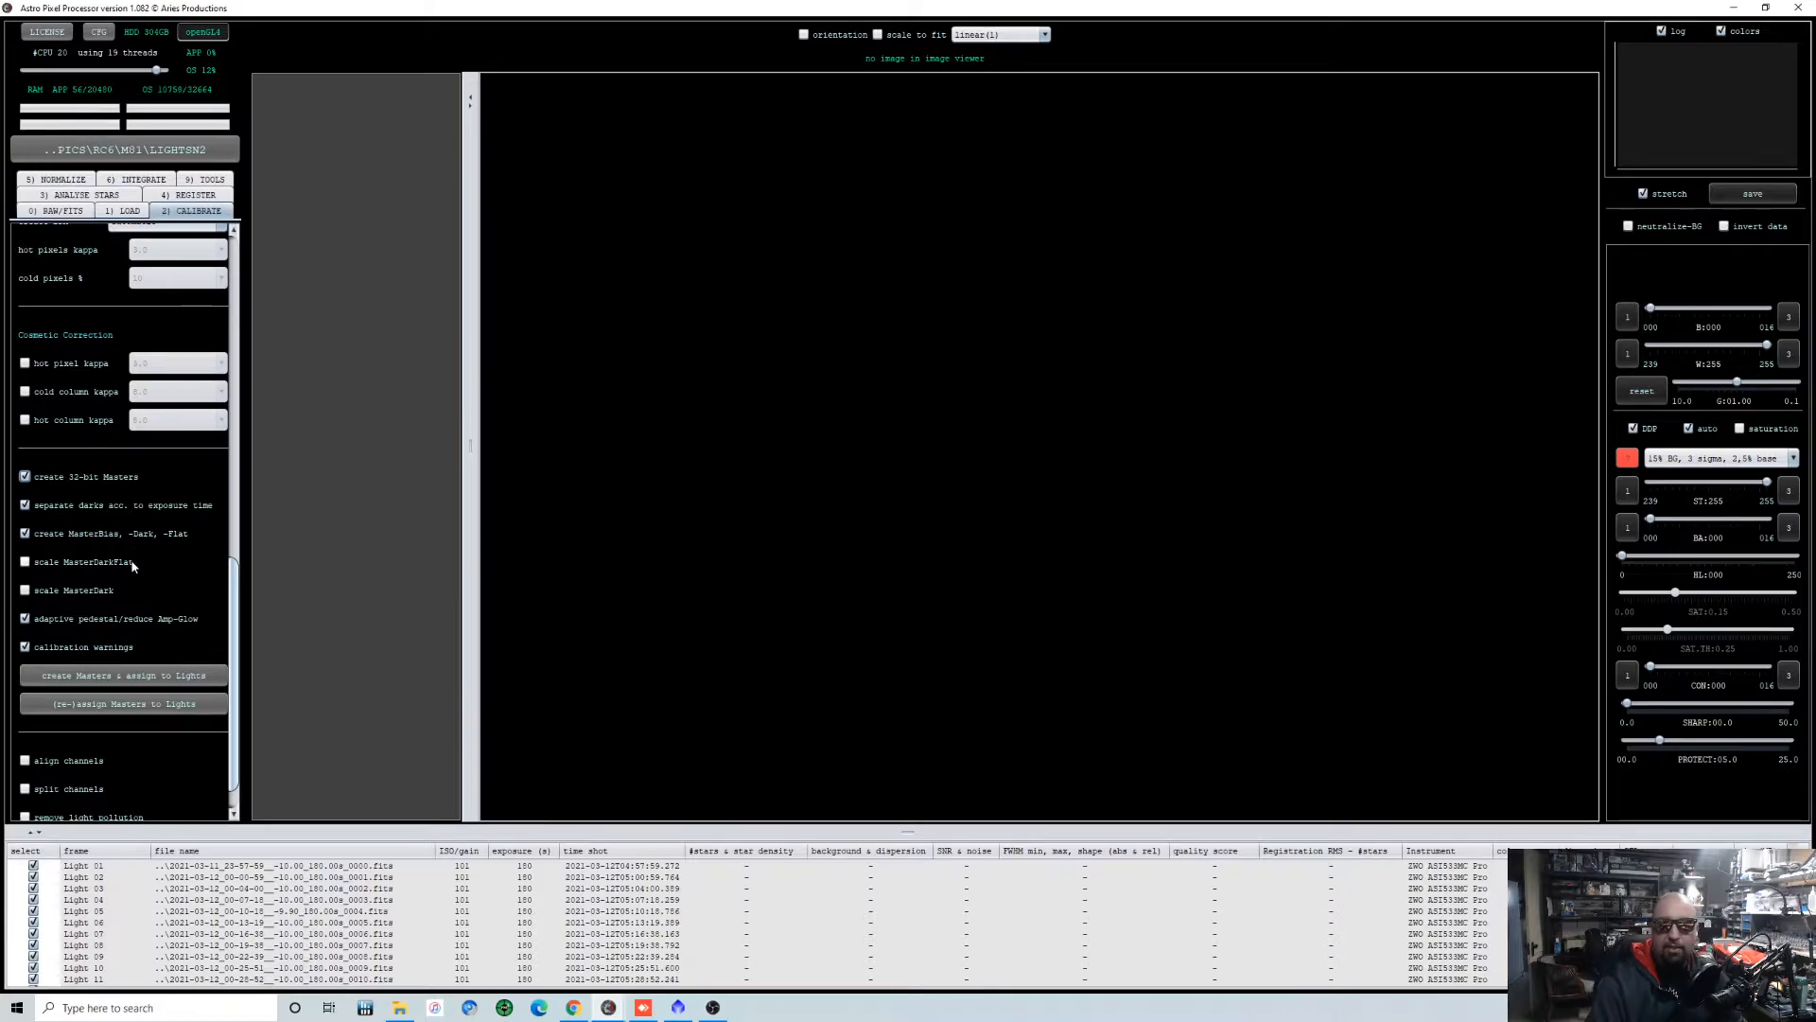
pyautogui.moveTo(133, 566)
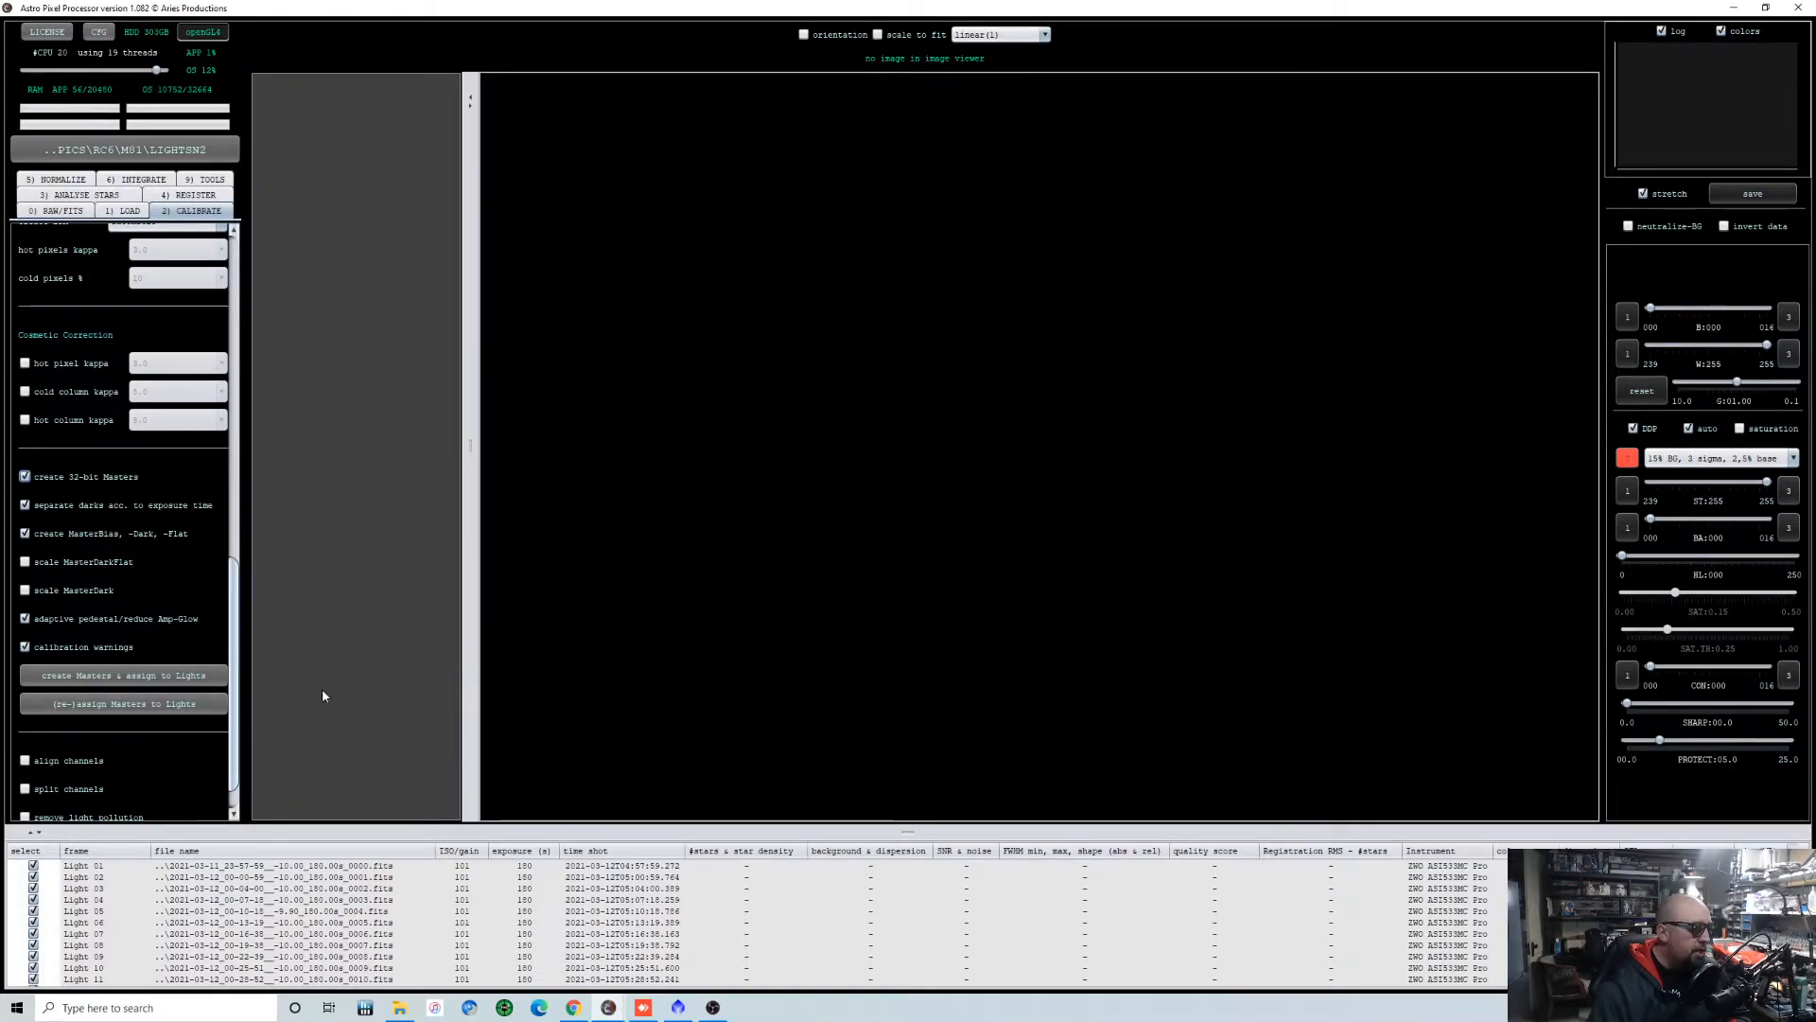
pyautogui.scroll(-1, 168, 699)
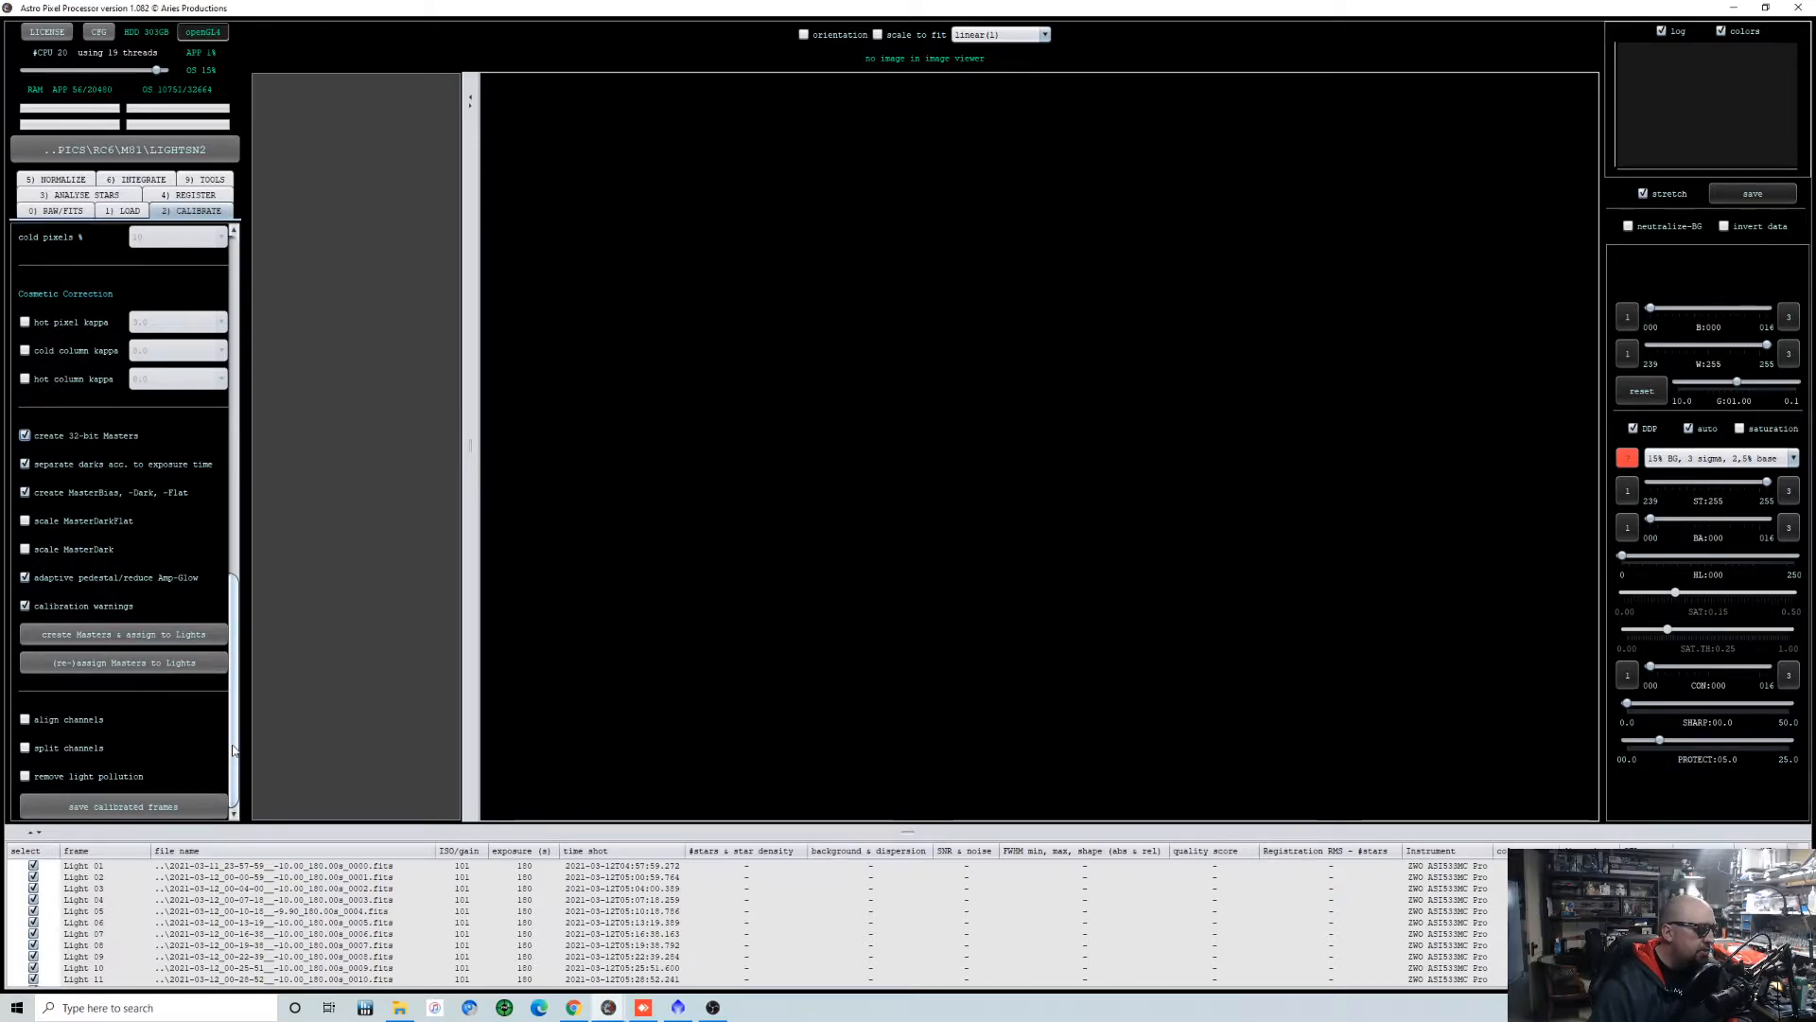
pyautogui.moveTo(235, 752); pyautogui.dragTo(237, 636)
# Choose quadrilaterals as the pattern recognition descriptors for registration.
pyautogui.click(80, 194)
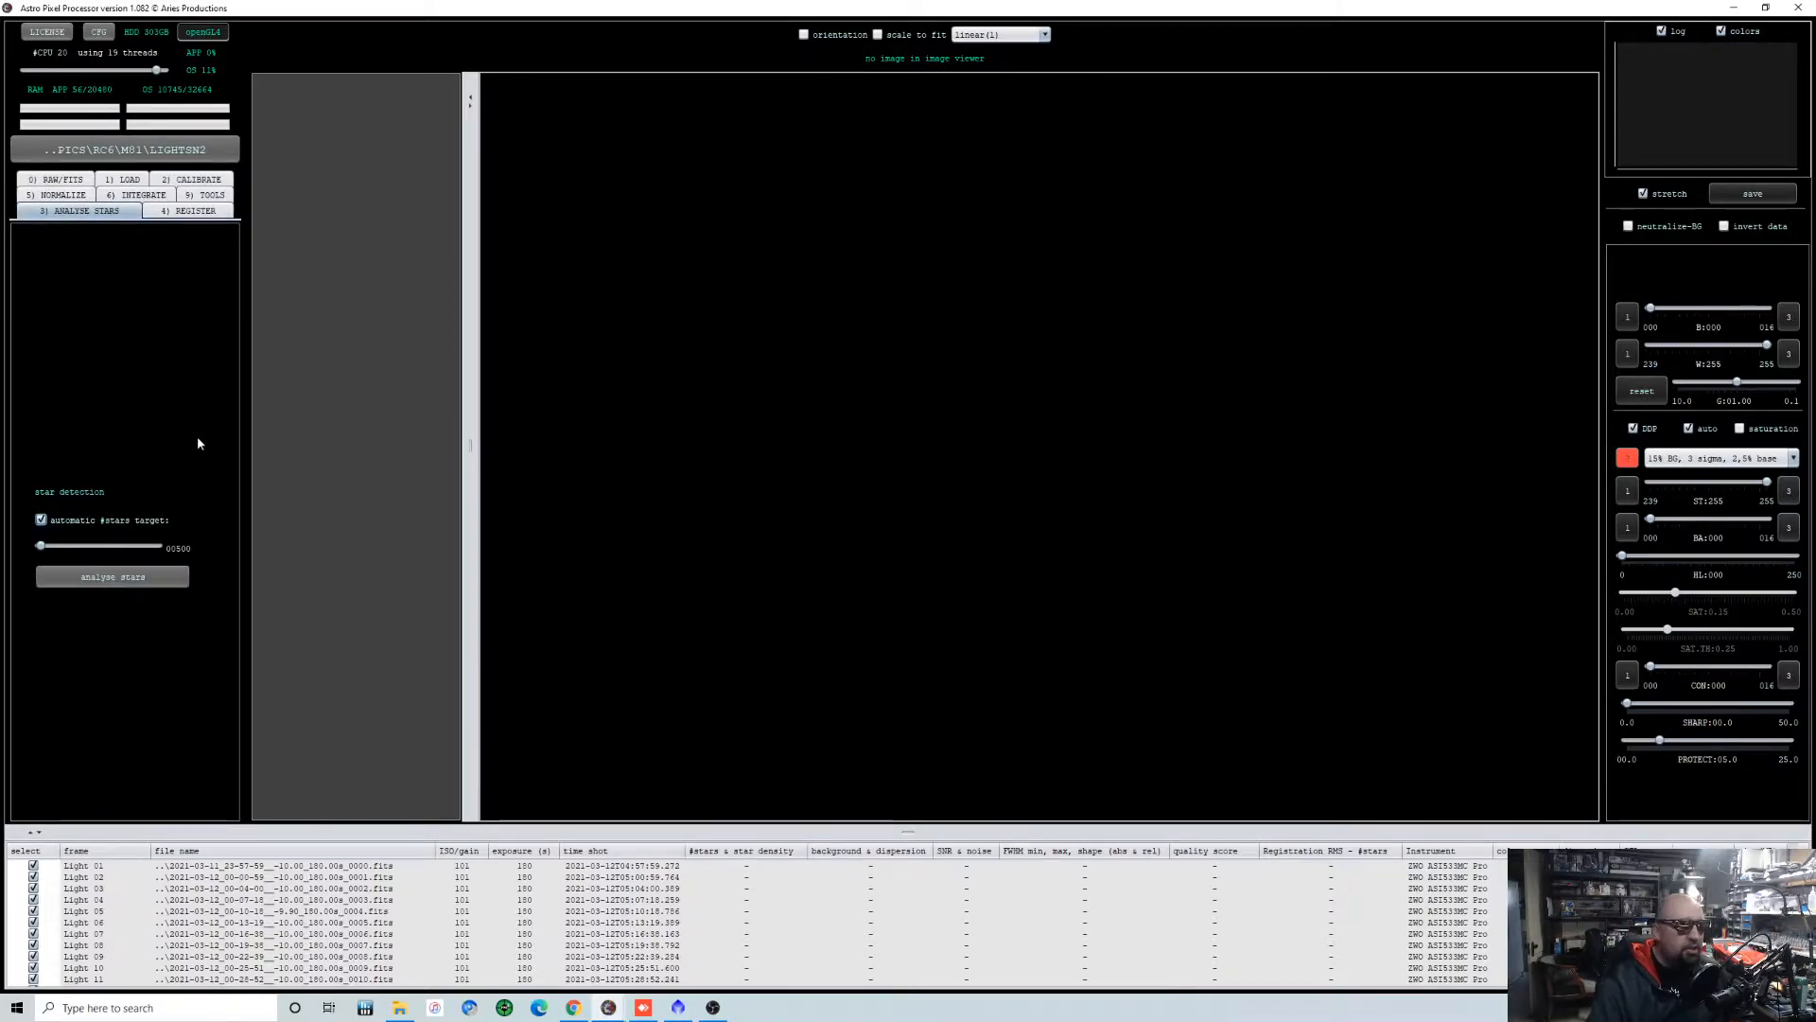
pyautogui.click(181, 211)
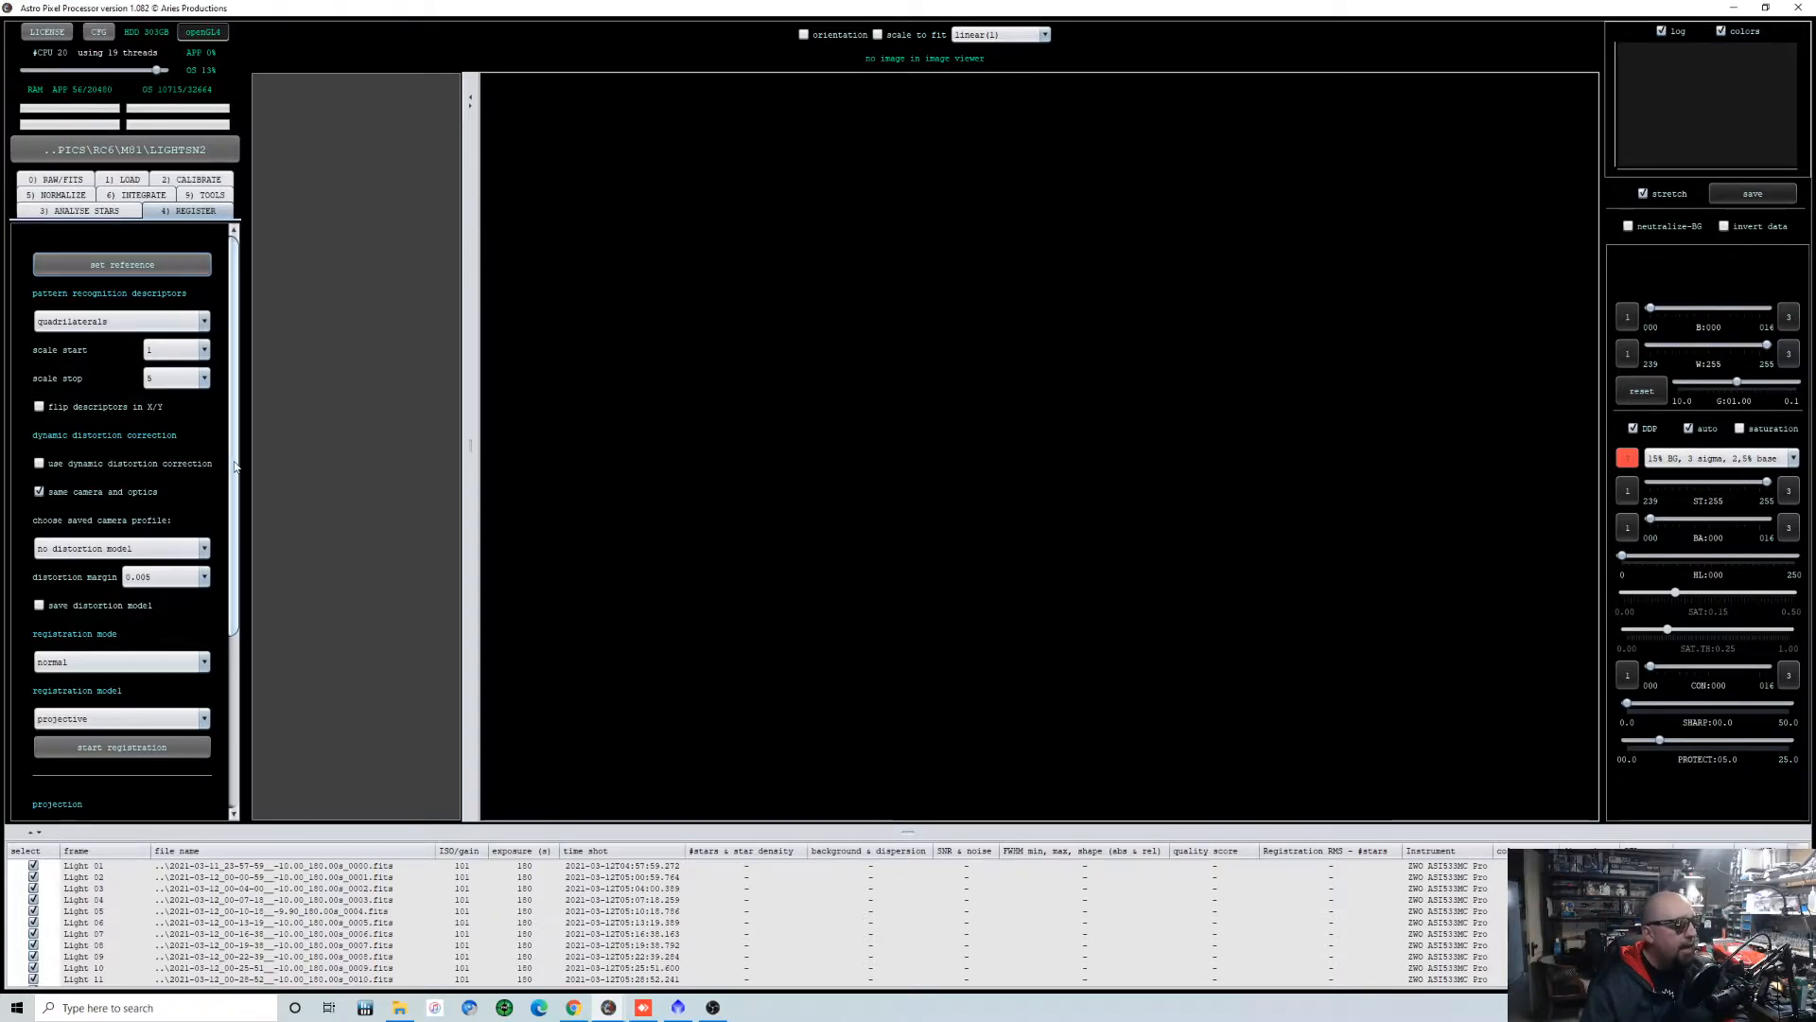
pyautogui.click(201, 323)
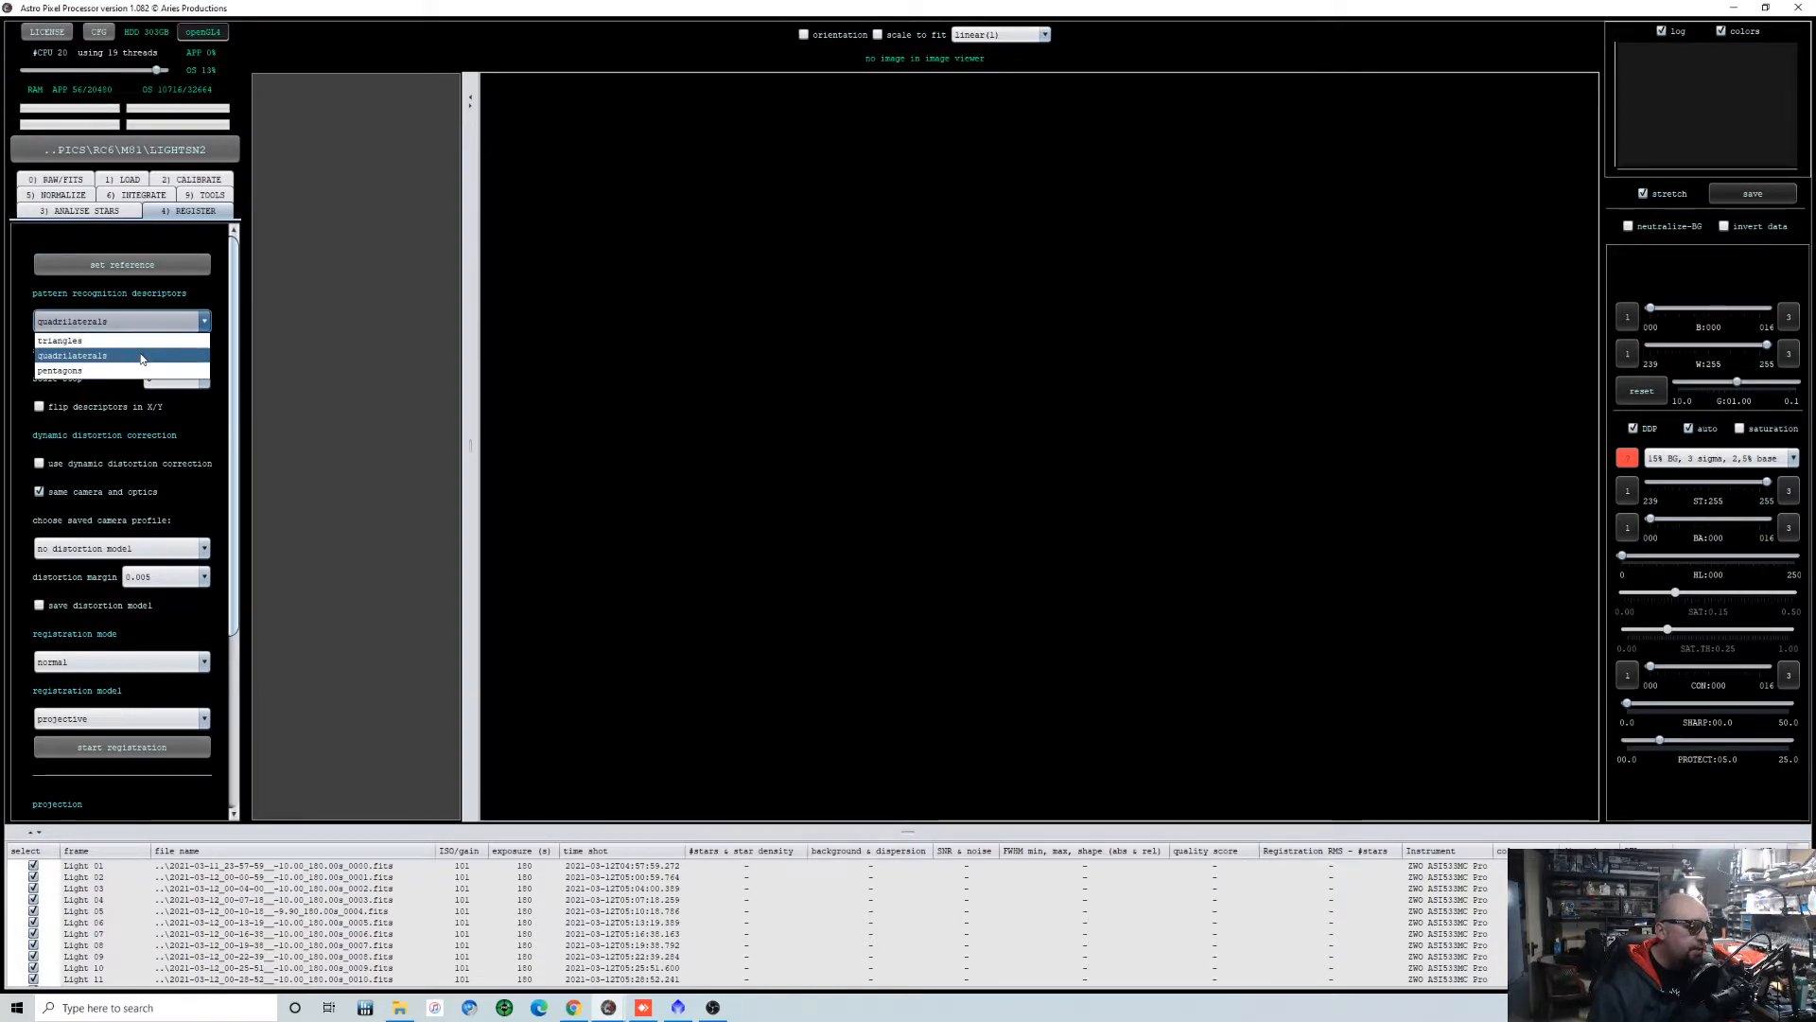
pyautogui.click(161, 356)
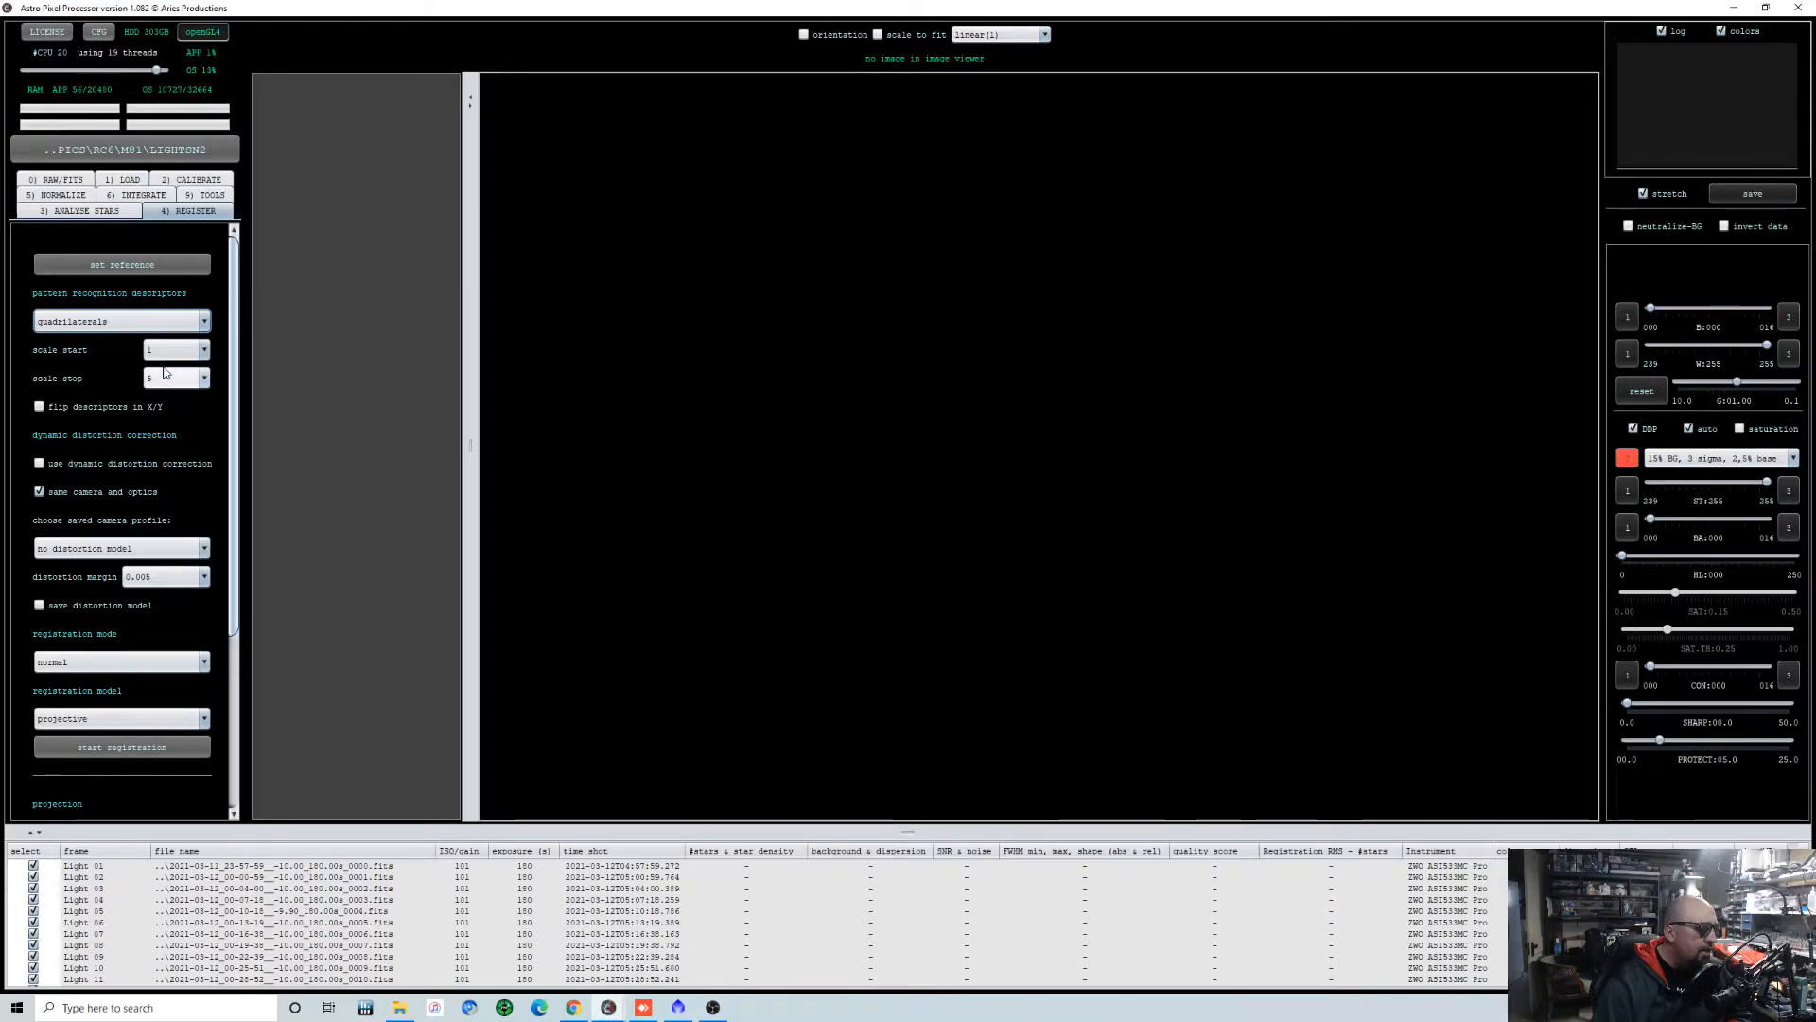
# Choose regular mode and the multiply-scale method for normalization.
pyautogui.click(64, 195)
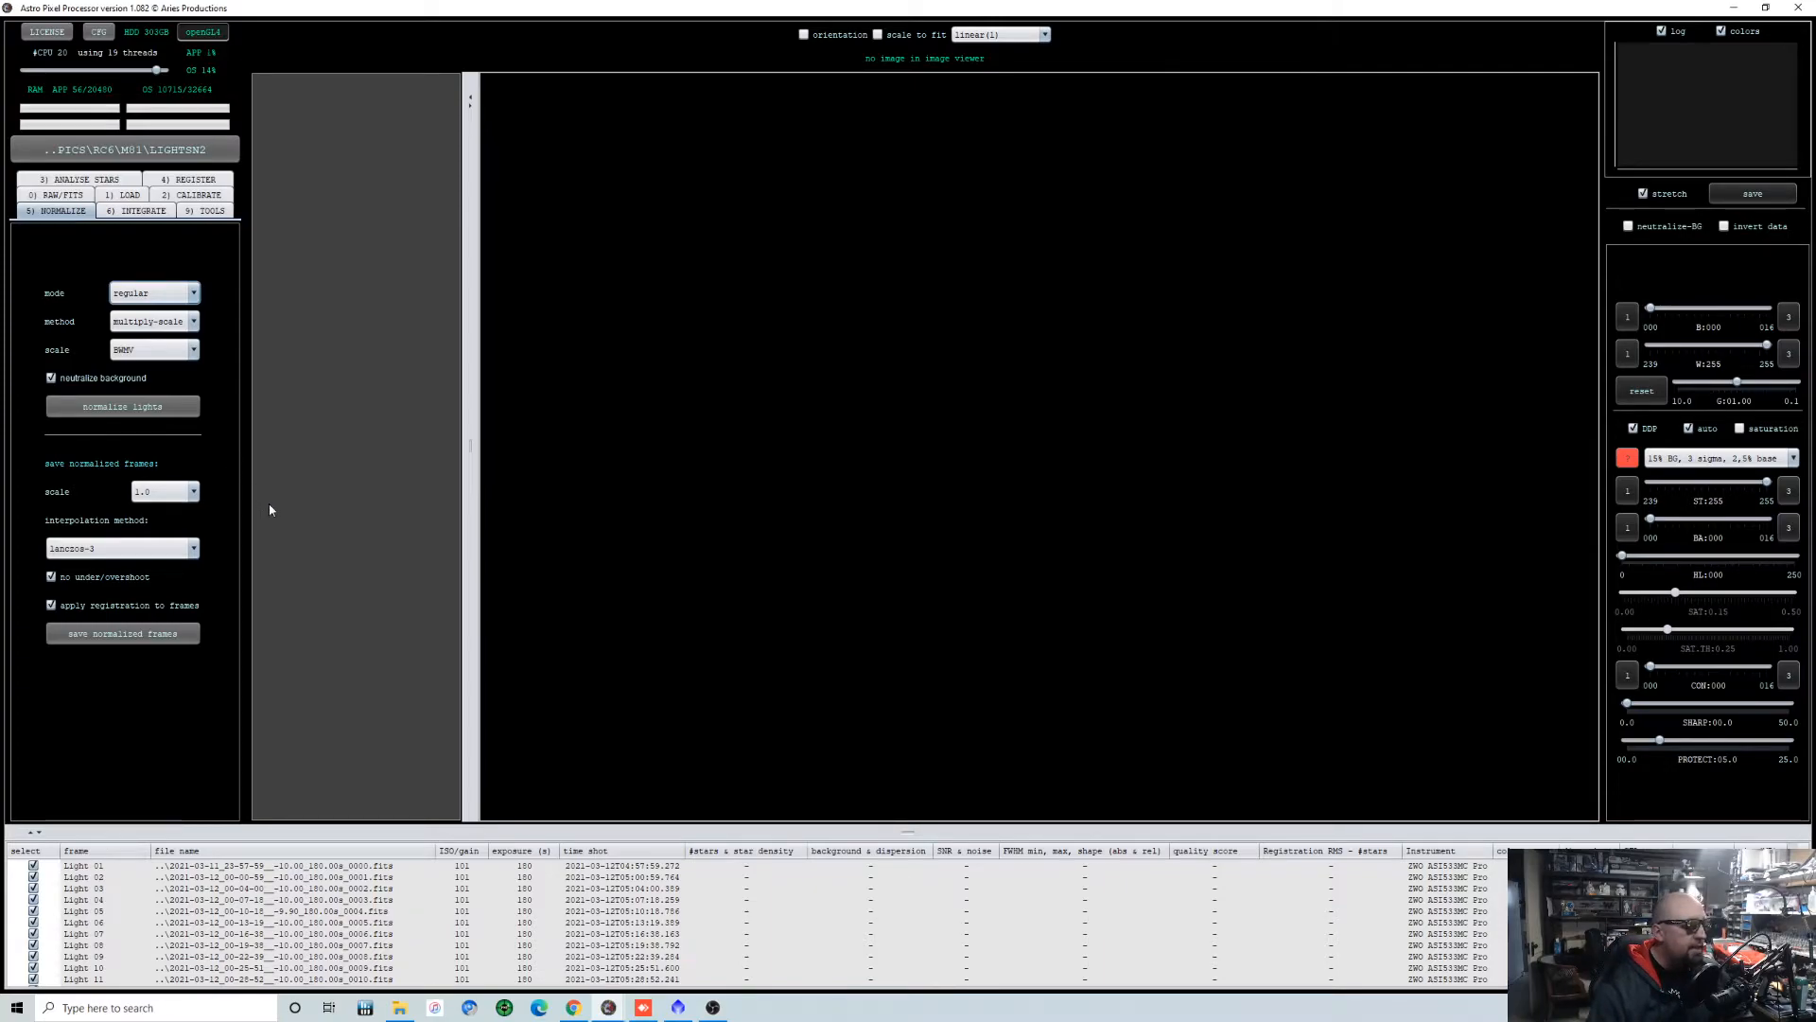
pyautogui.click(193, 294)
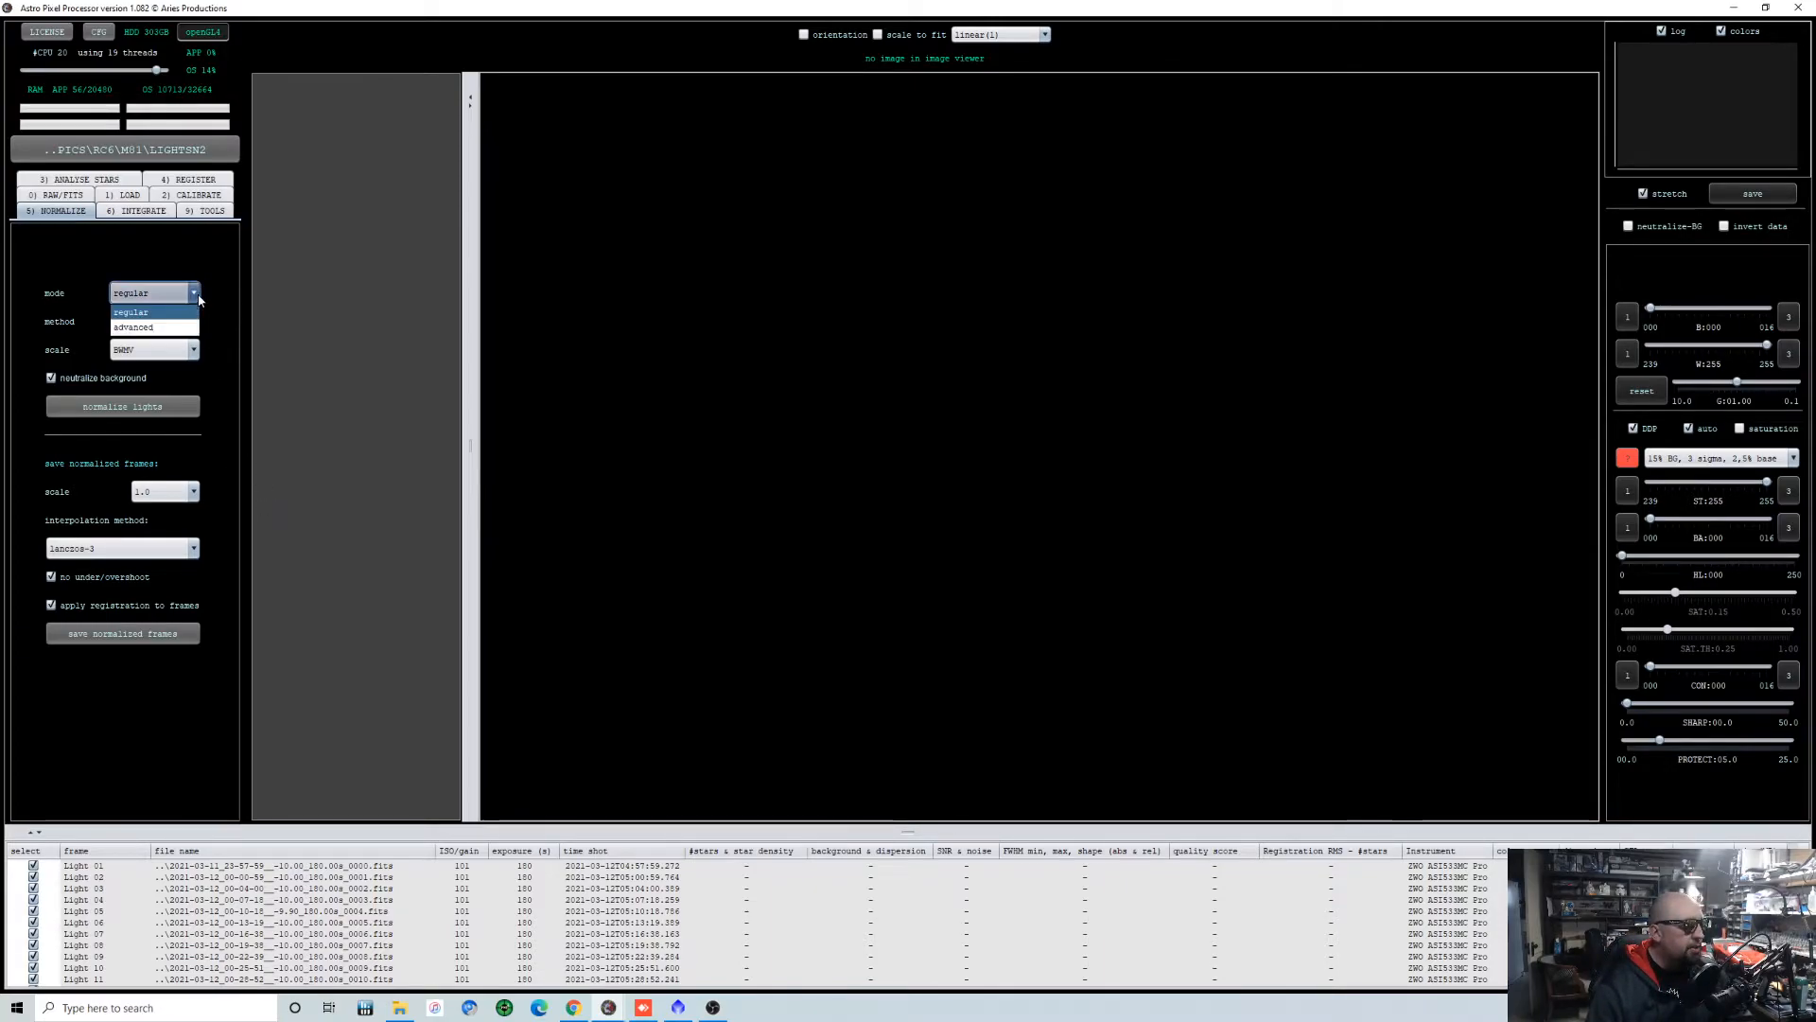
pyautogui.click(173, 318)
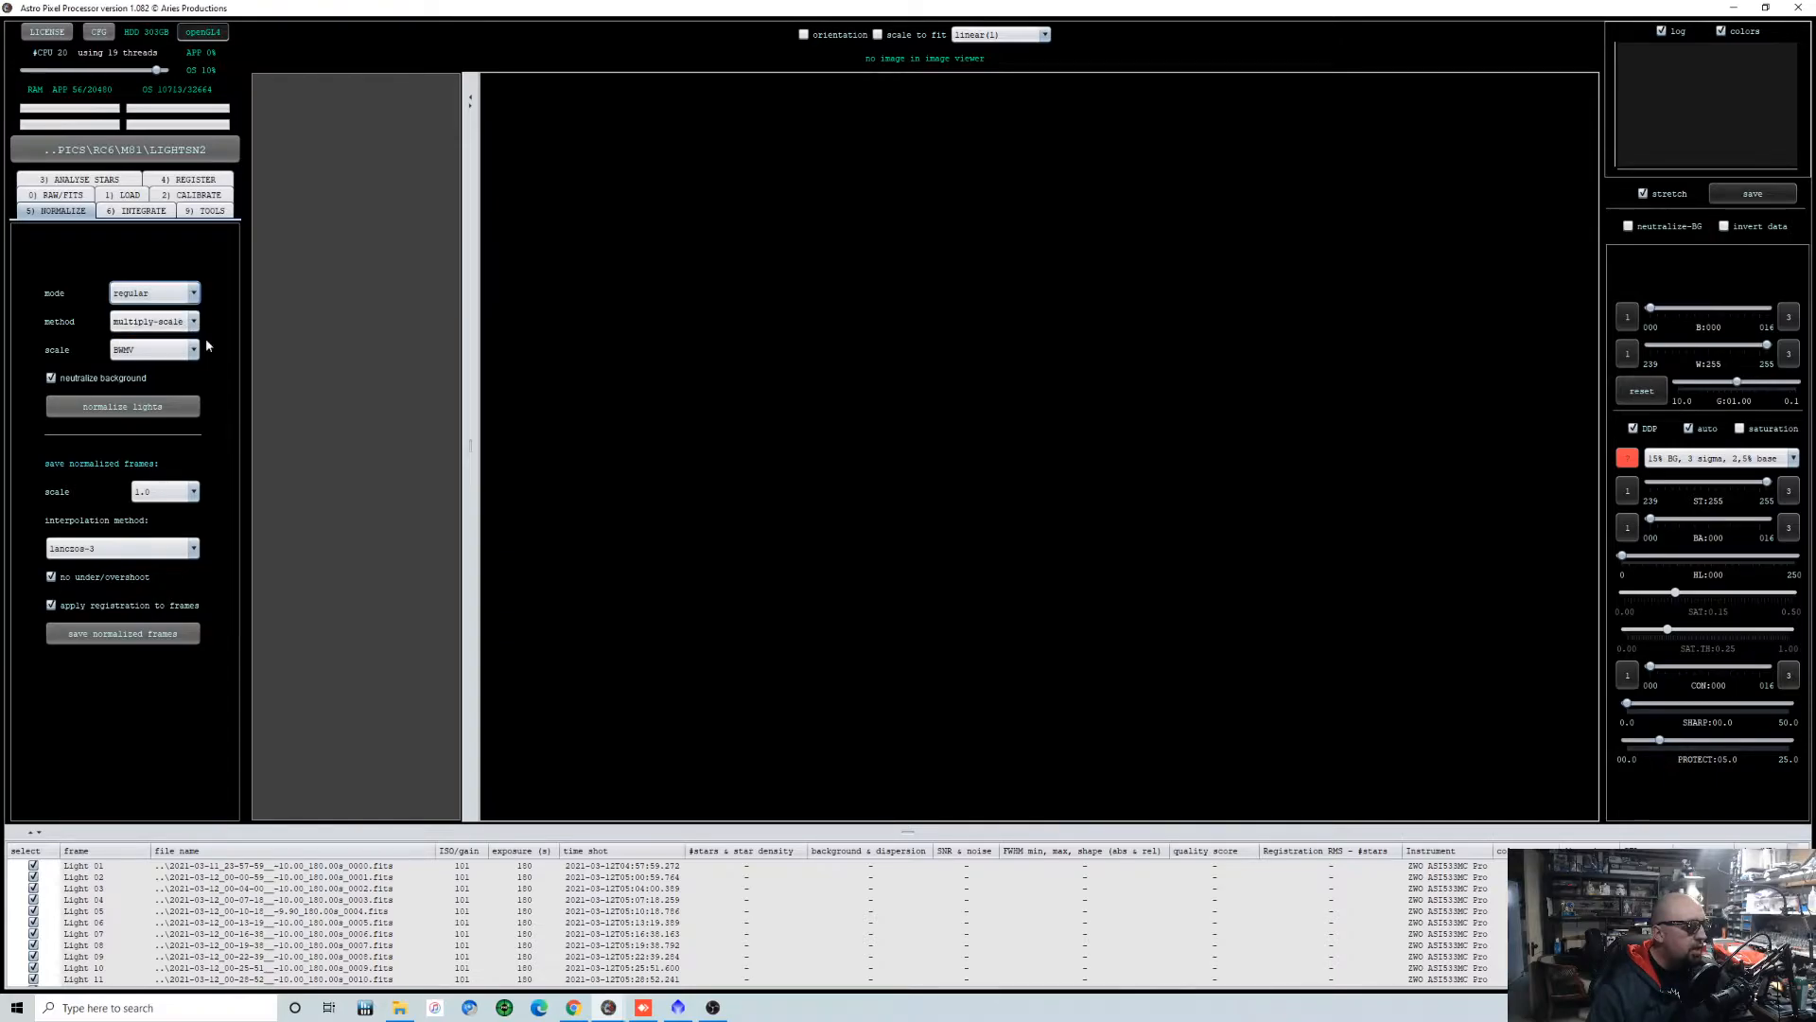
pyautogui.click(193, 323)
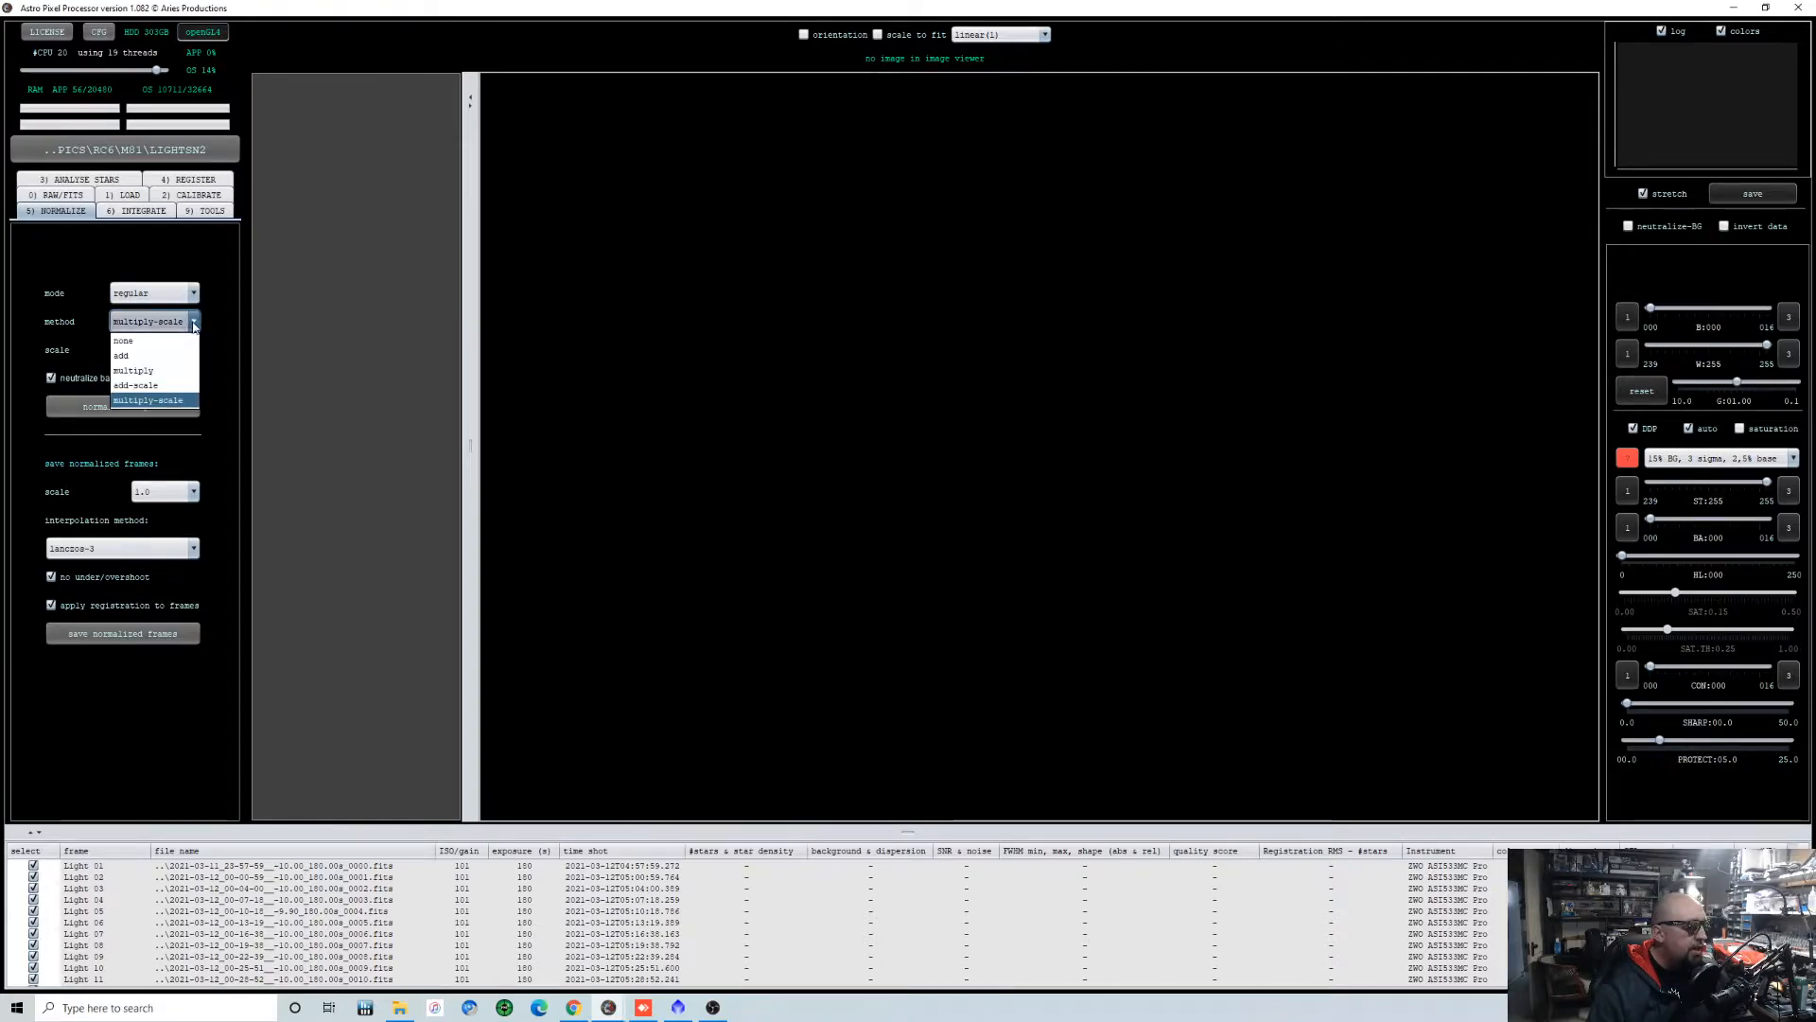
pyautogui.click(189, 400)
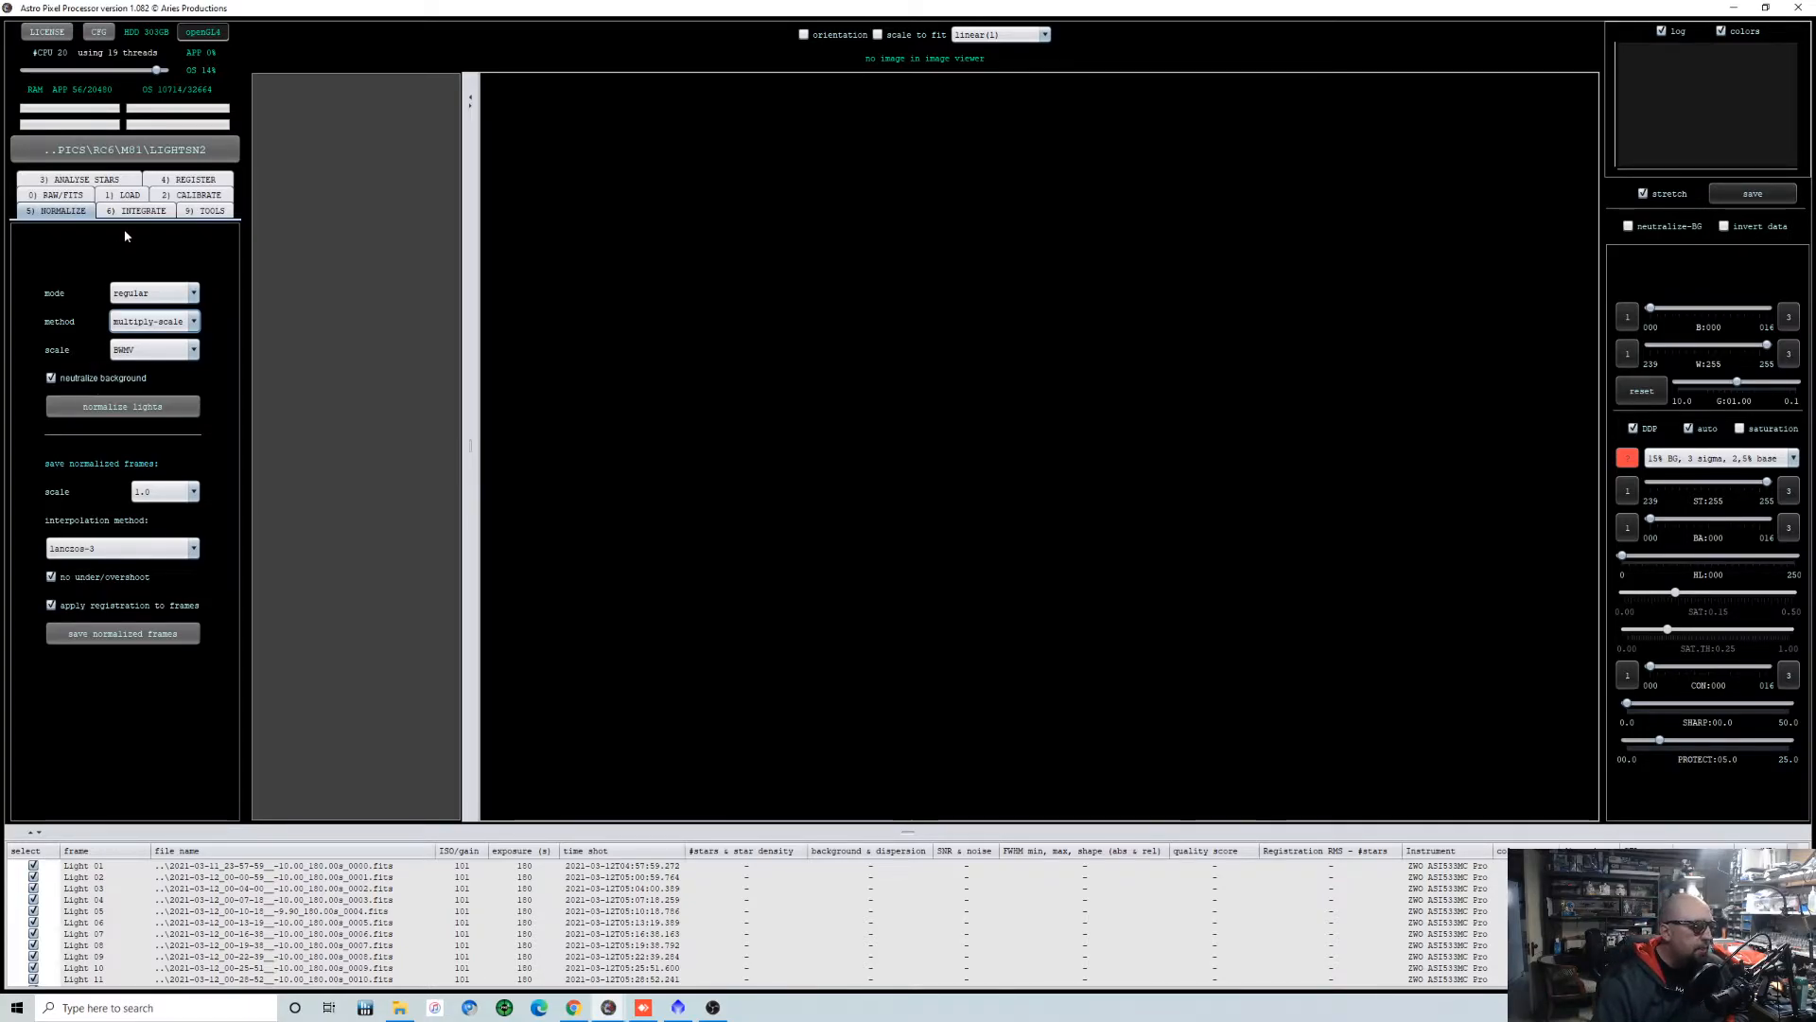
# Set the integration to stack 47 of 50 lights and to combine them by average.
pyautogui.click(117, 213)
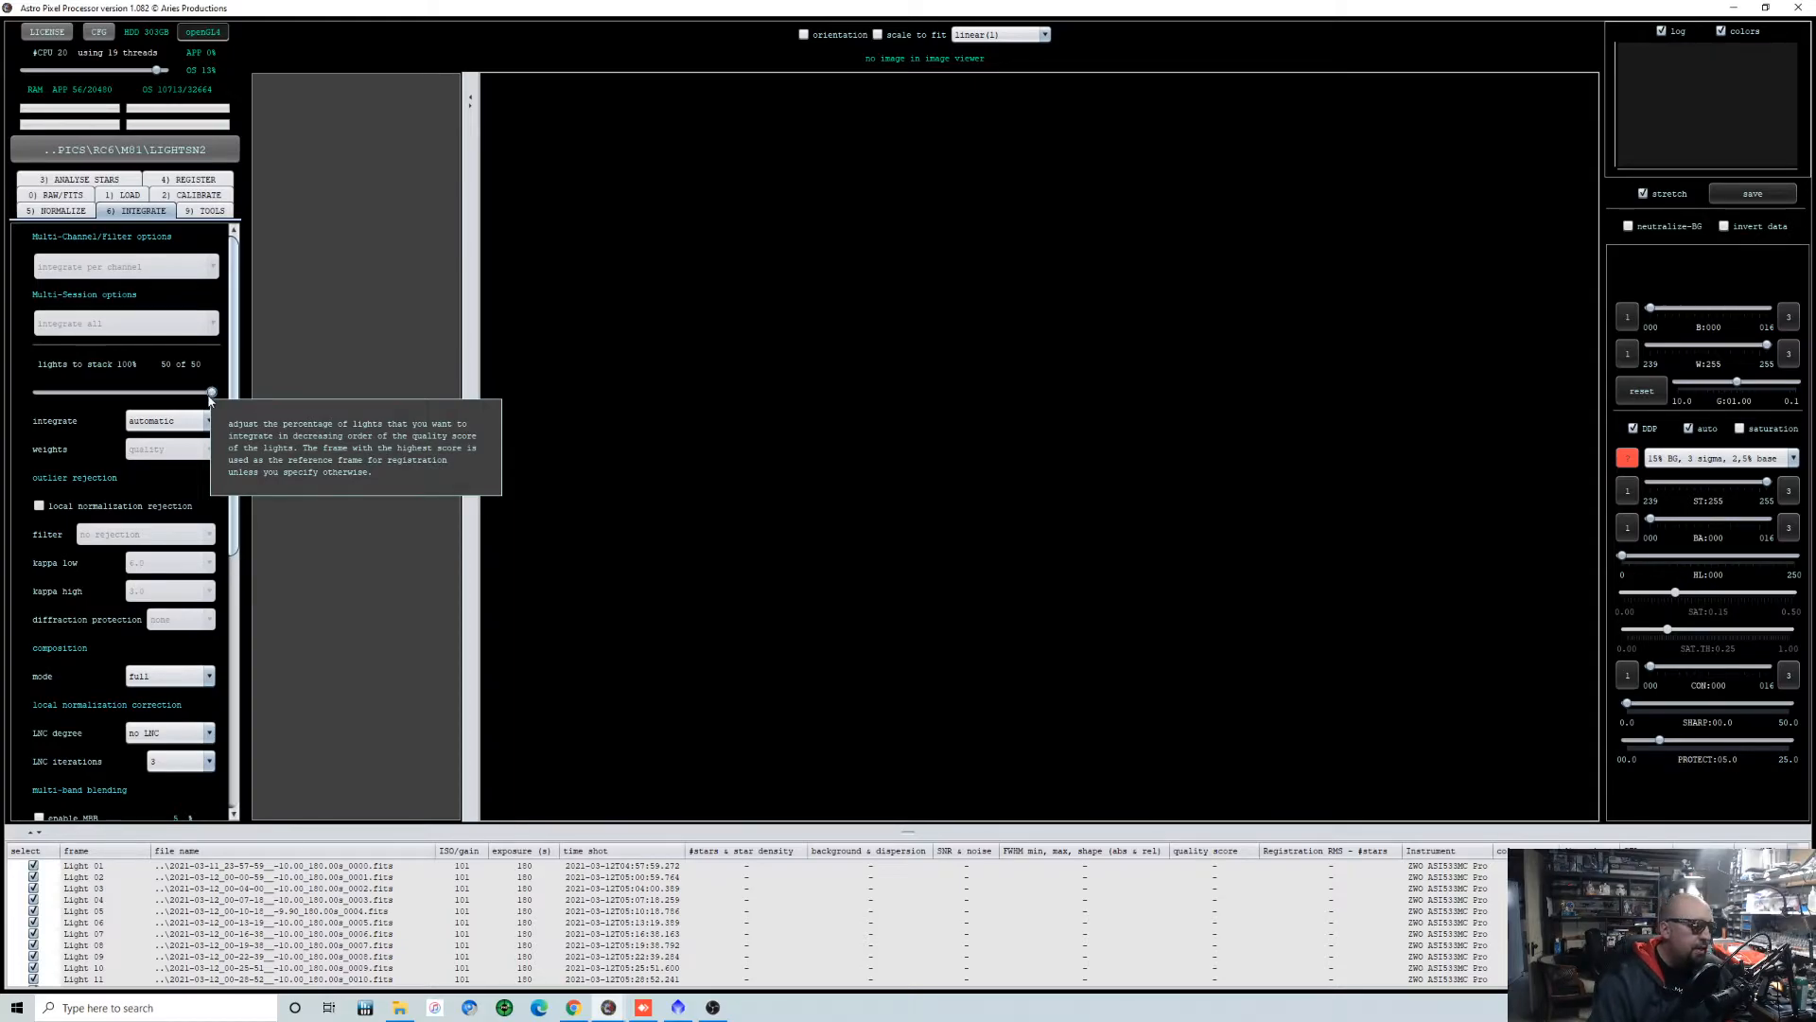
pyautogui.moveTo(211, 393); pyautogui.dragTo(206, 399)
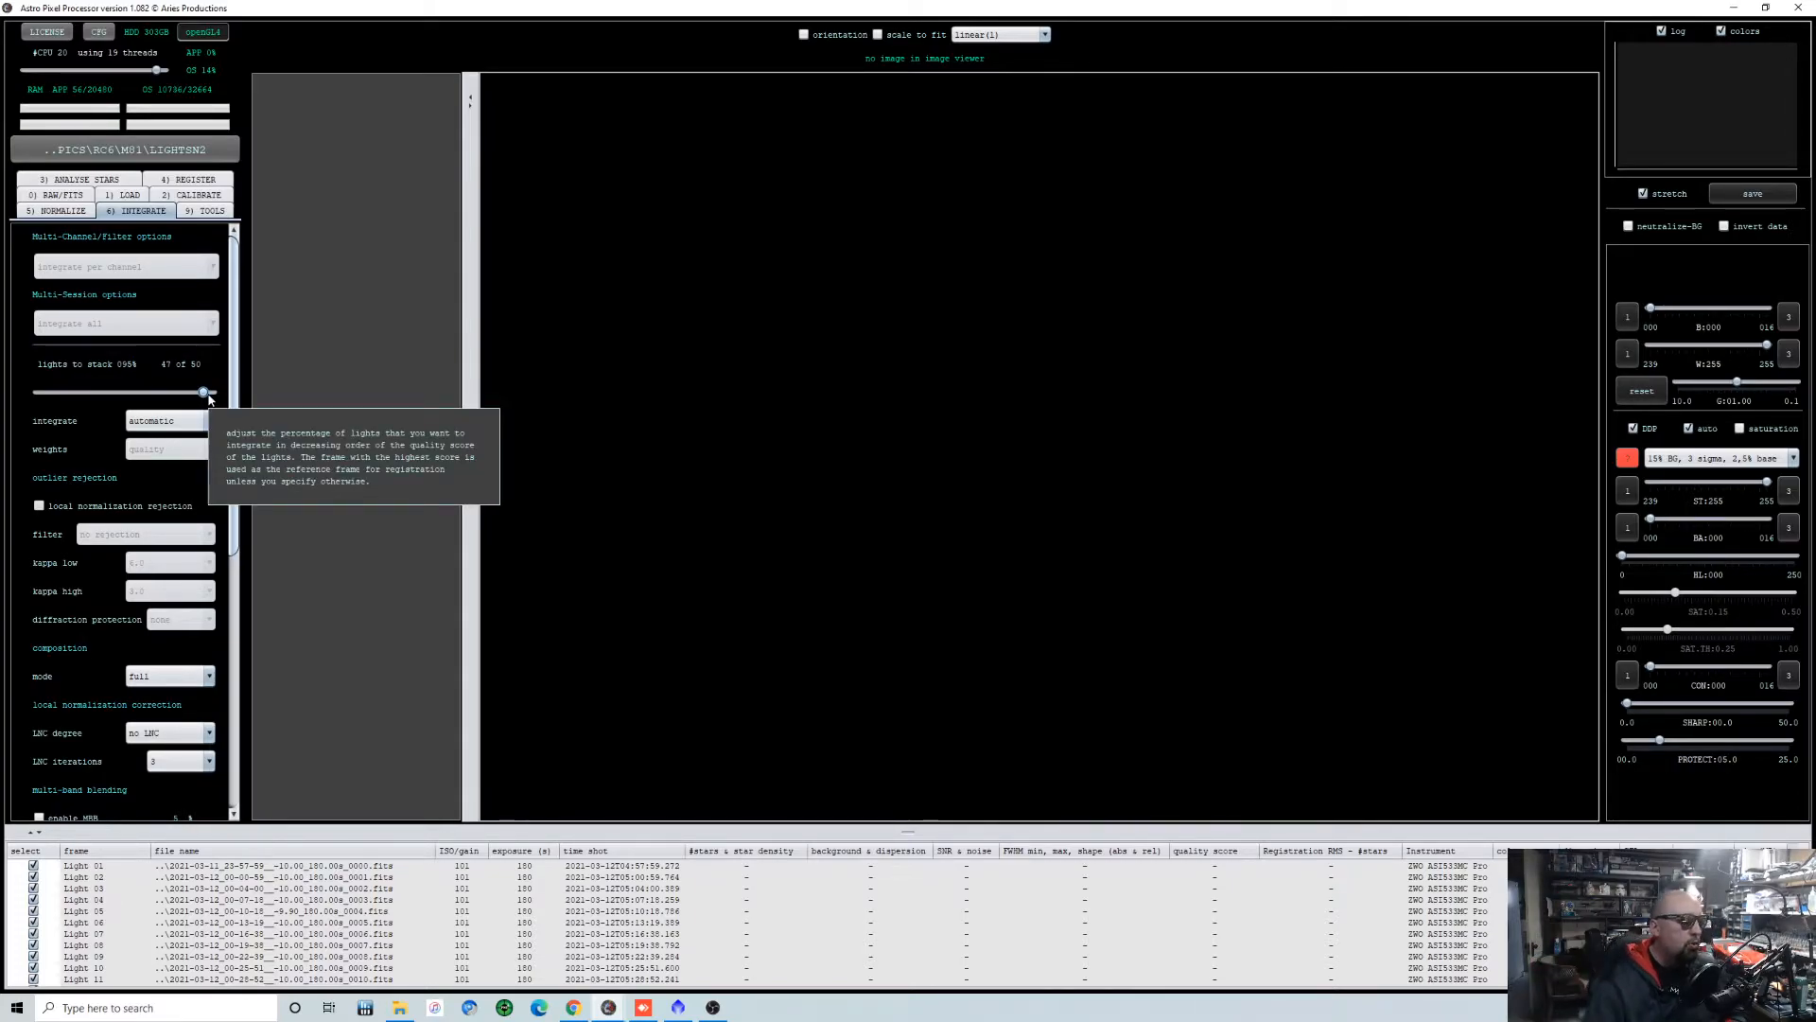
pyautogui.click(207, 423)
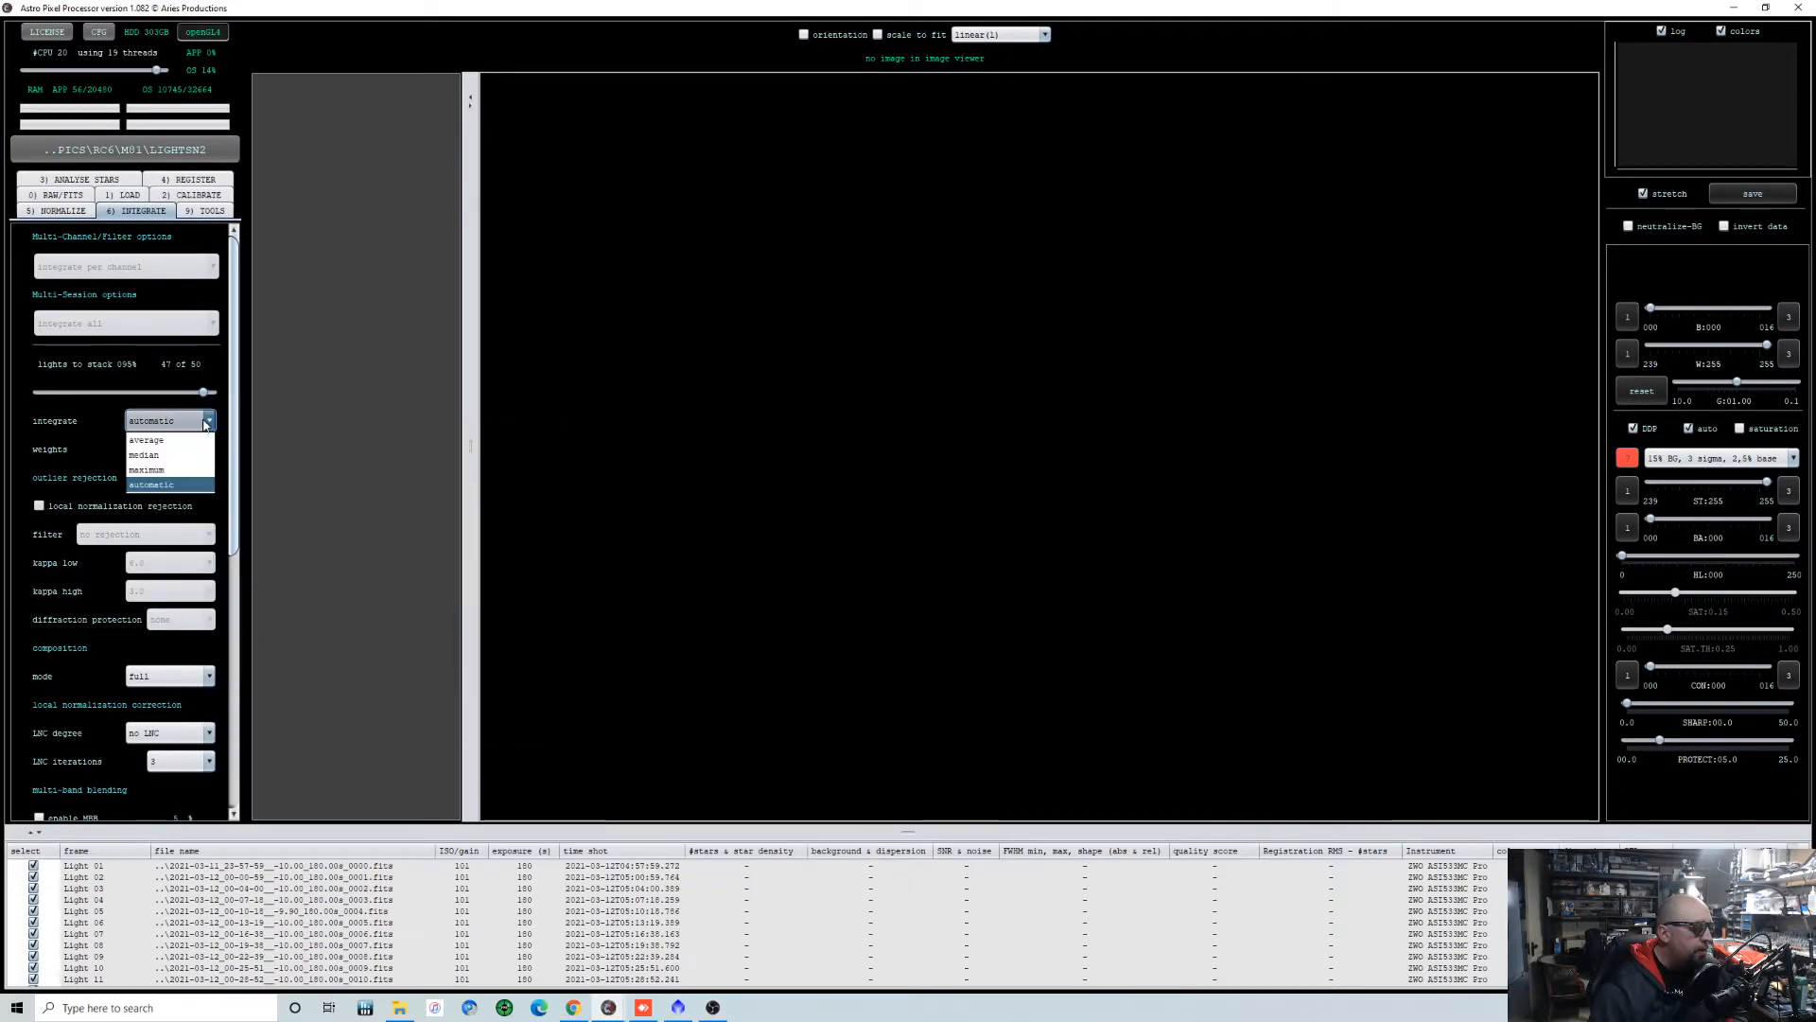
pyautogui.click(170, 440)
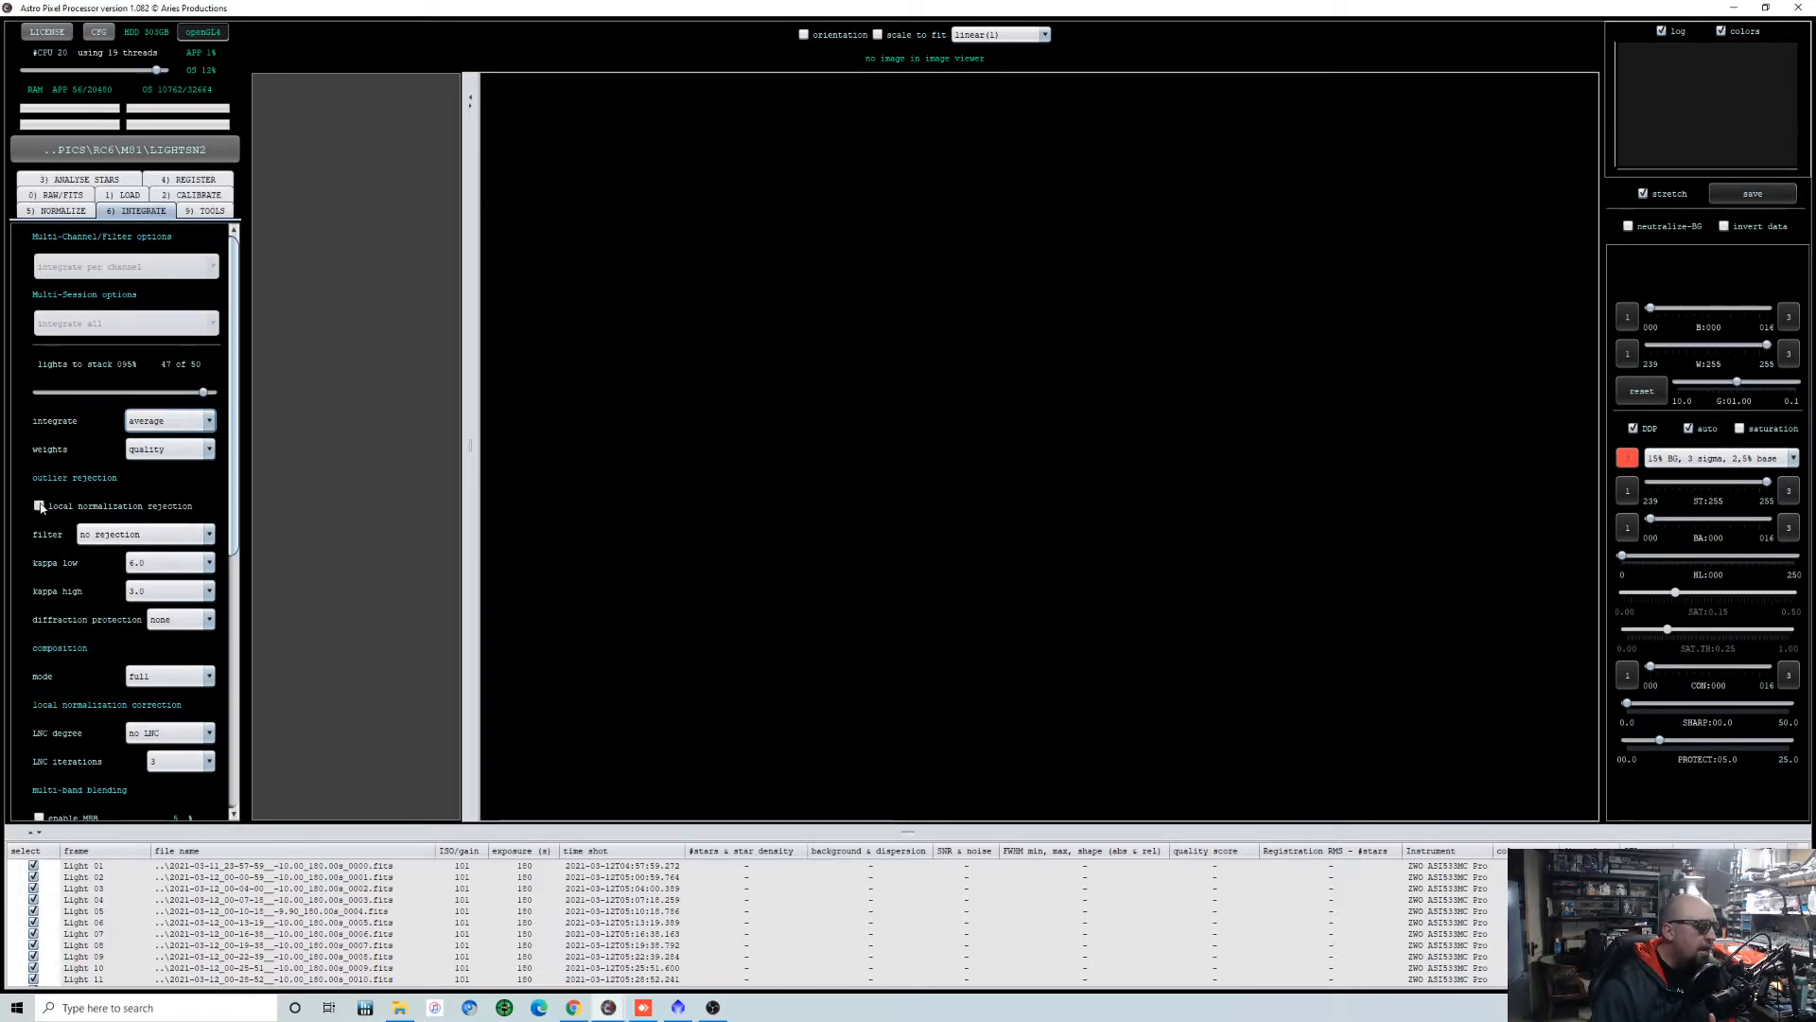
# Set the outlier rejection filter to winsorized rejection and enable local normalization rejection.
pyautogui.click(210, 536)
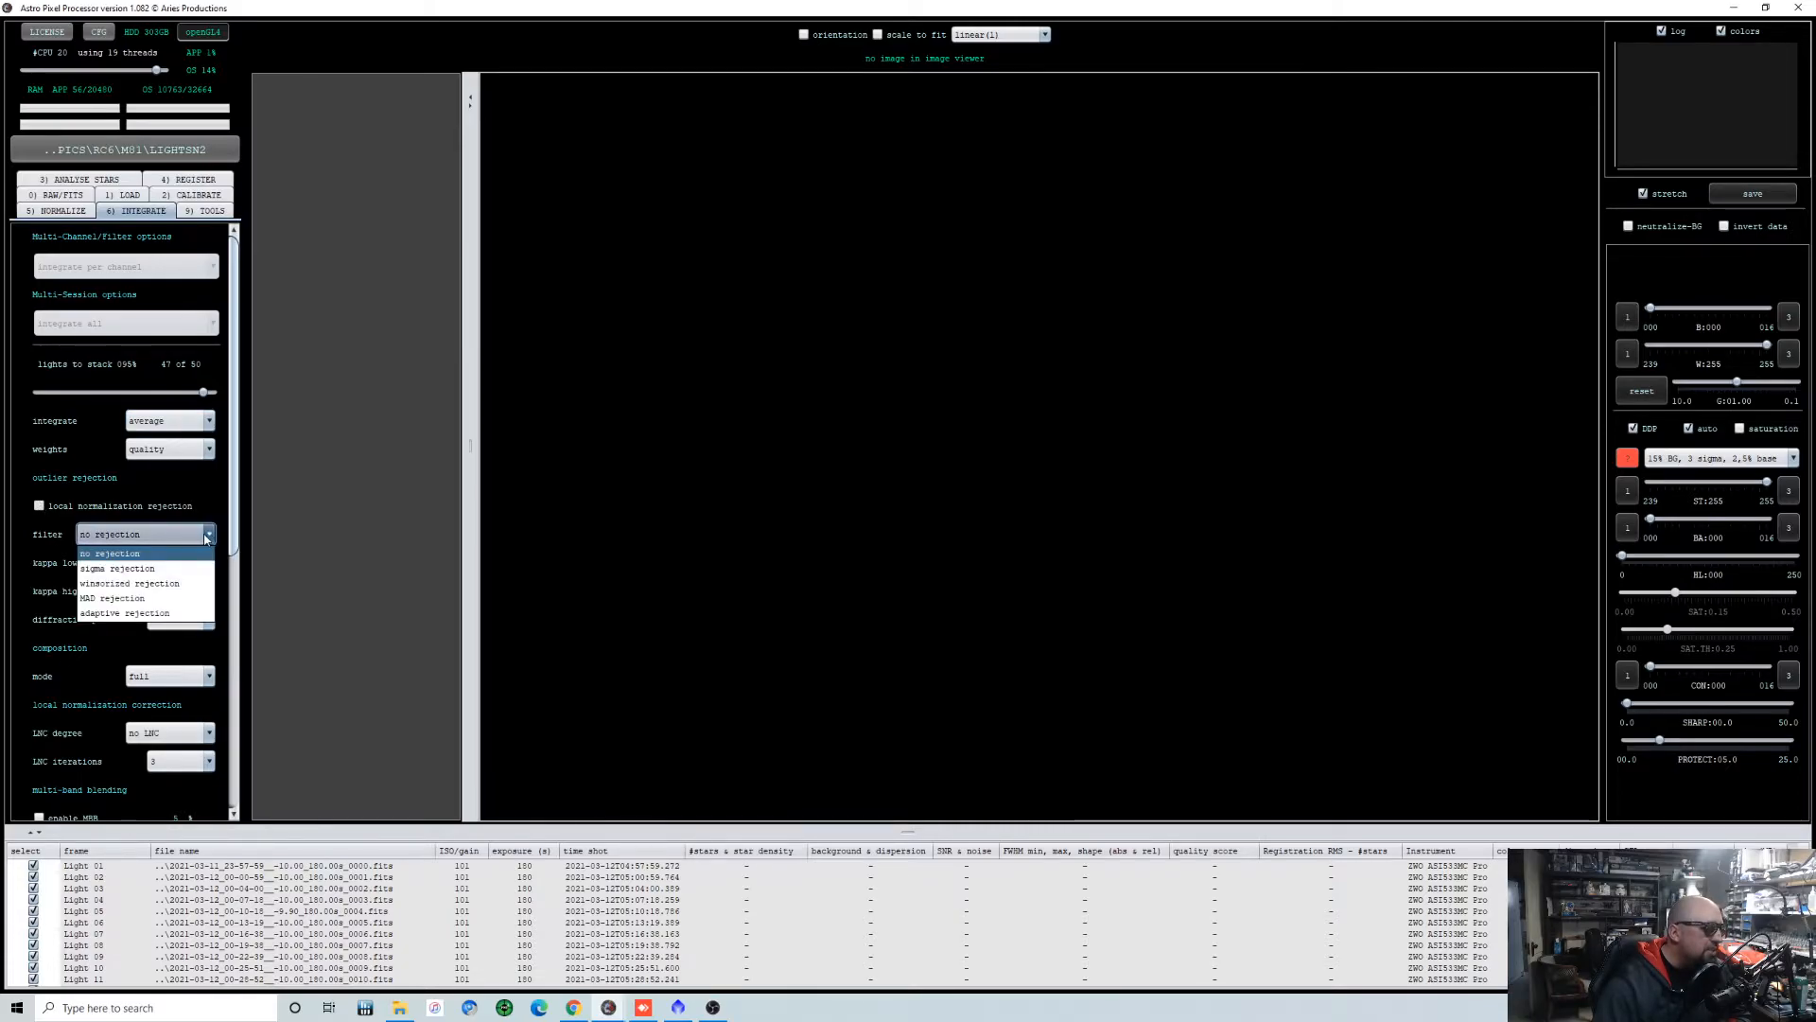
pyautogui.click(186, 585)
pyautogui.click(39, 508)
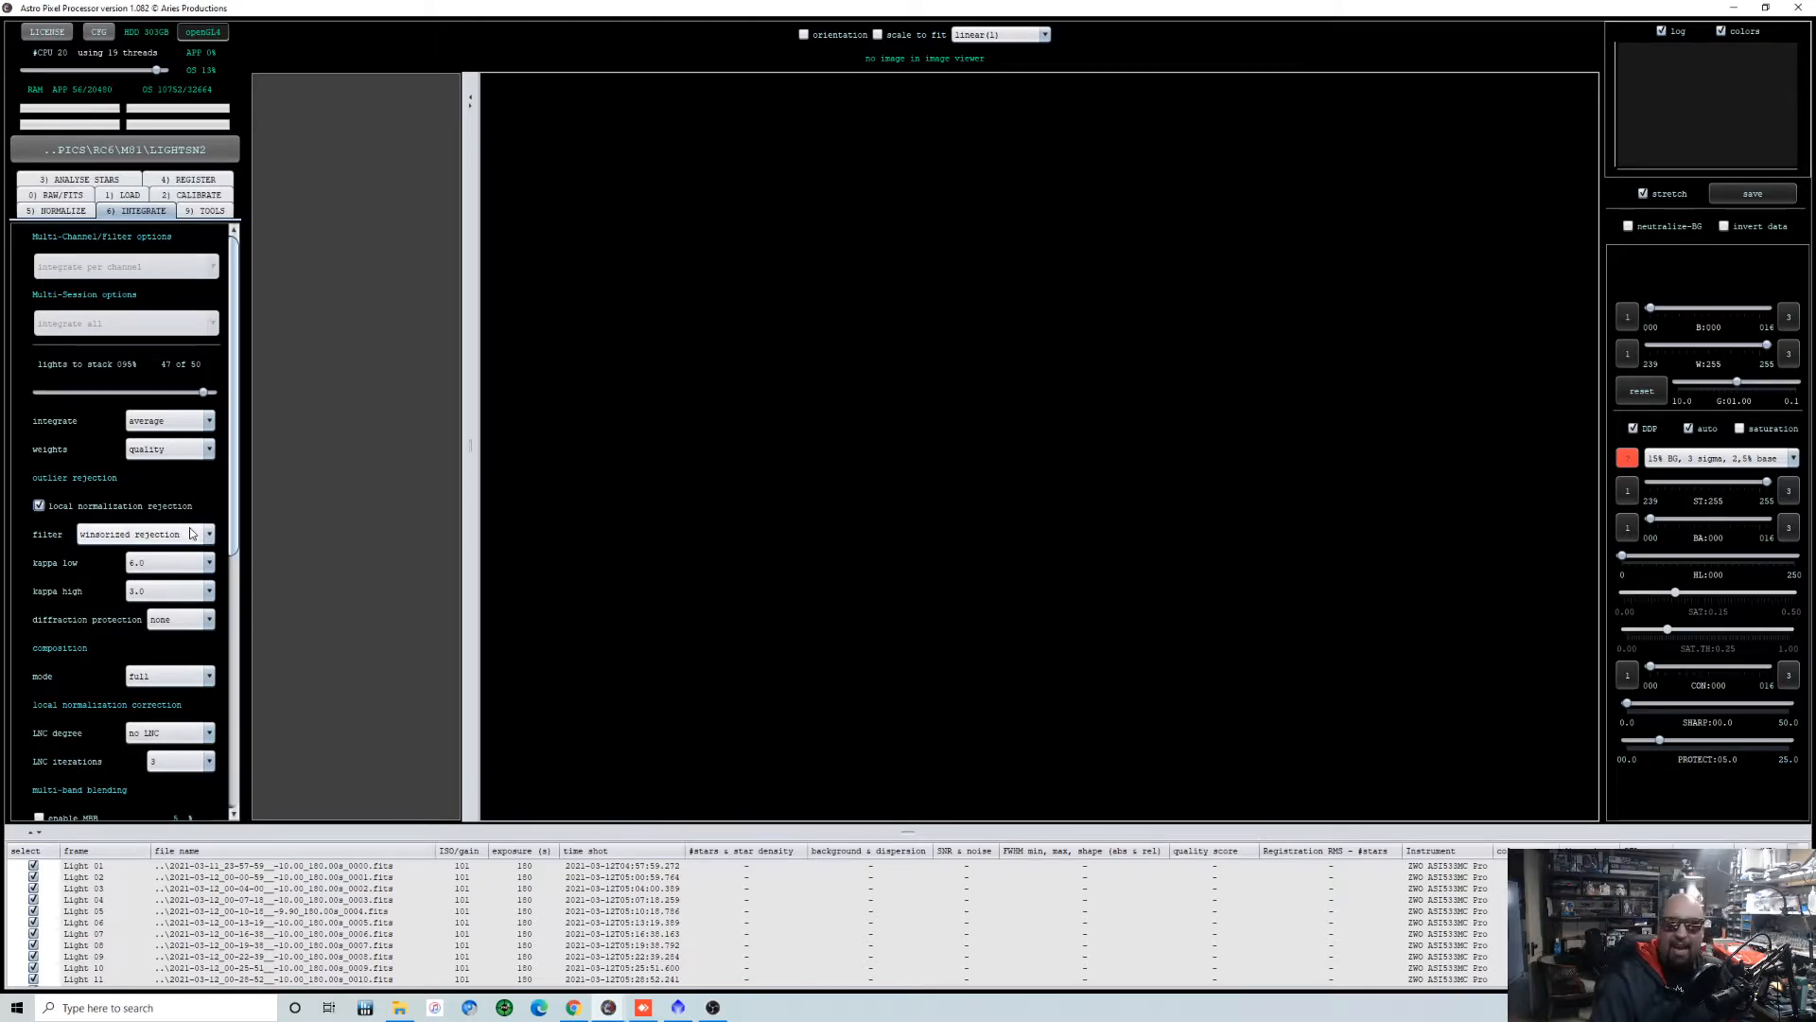
# Integrate the lights under the object name M81N2 and check the created master dark and master dark flat in the frame list.
pyautogui.moveTo(191, 534)
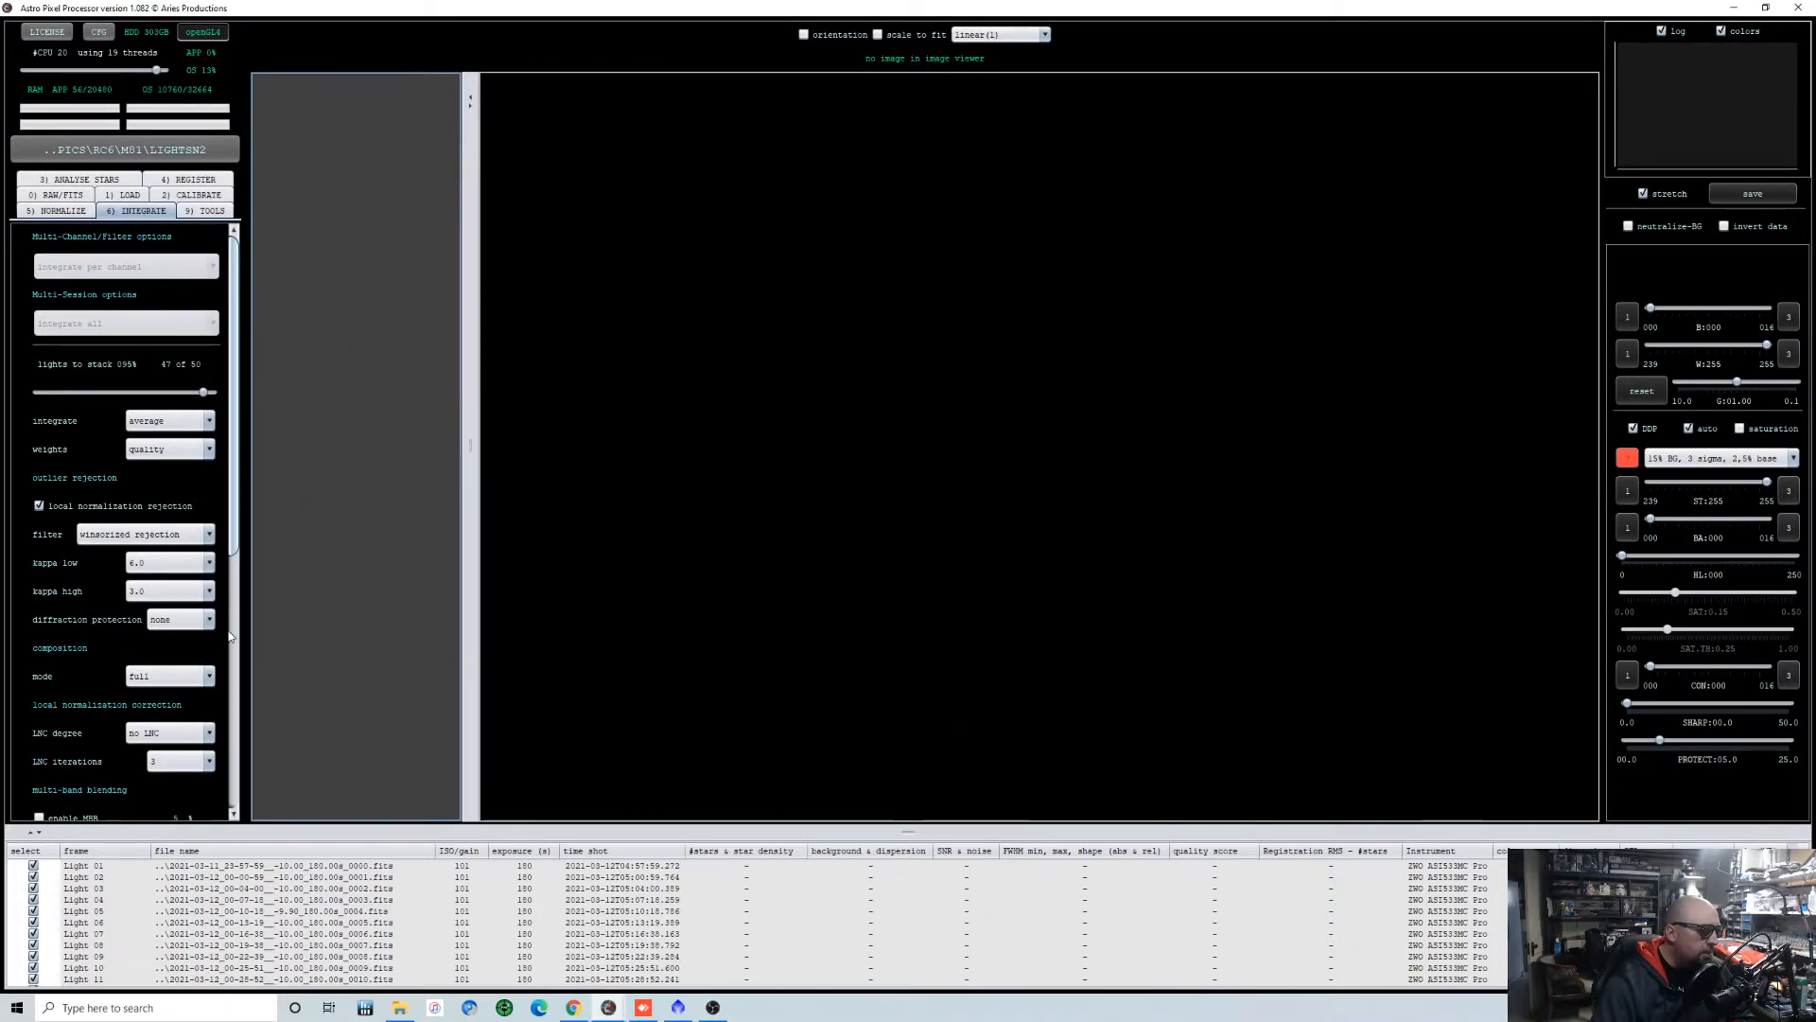
pyautogui.moveTo(230, 549); pyautogui.dragTo(245, 795)
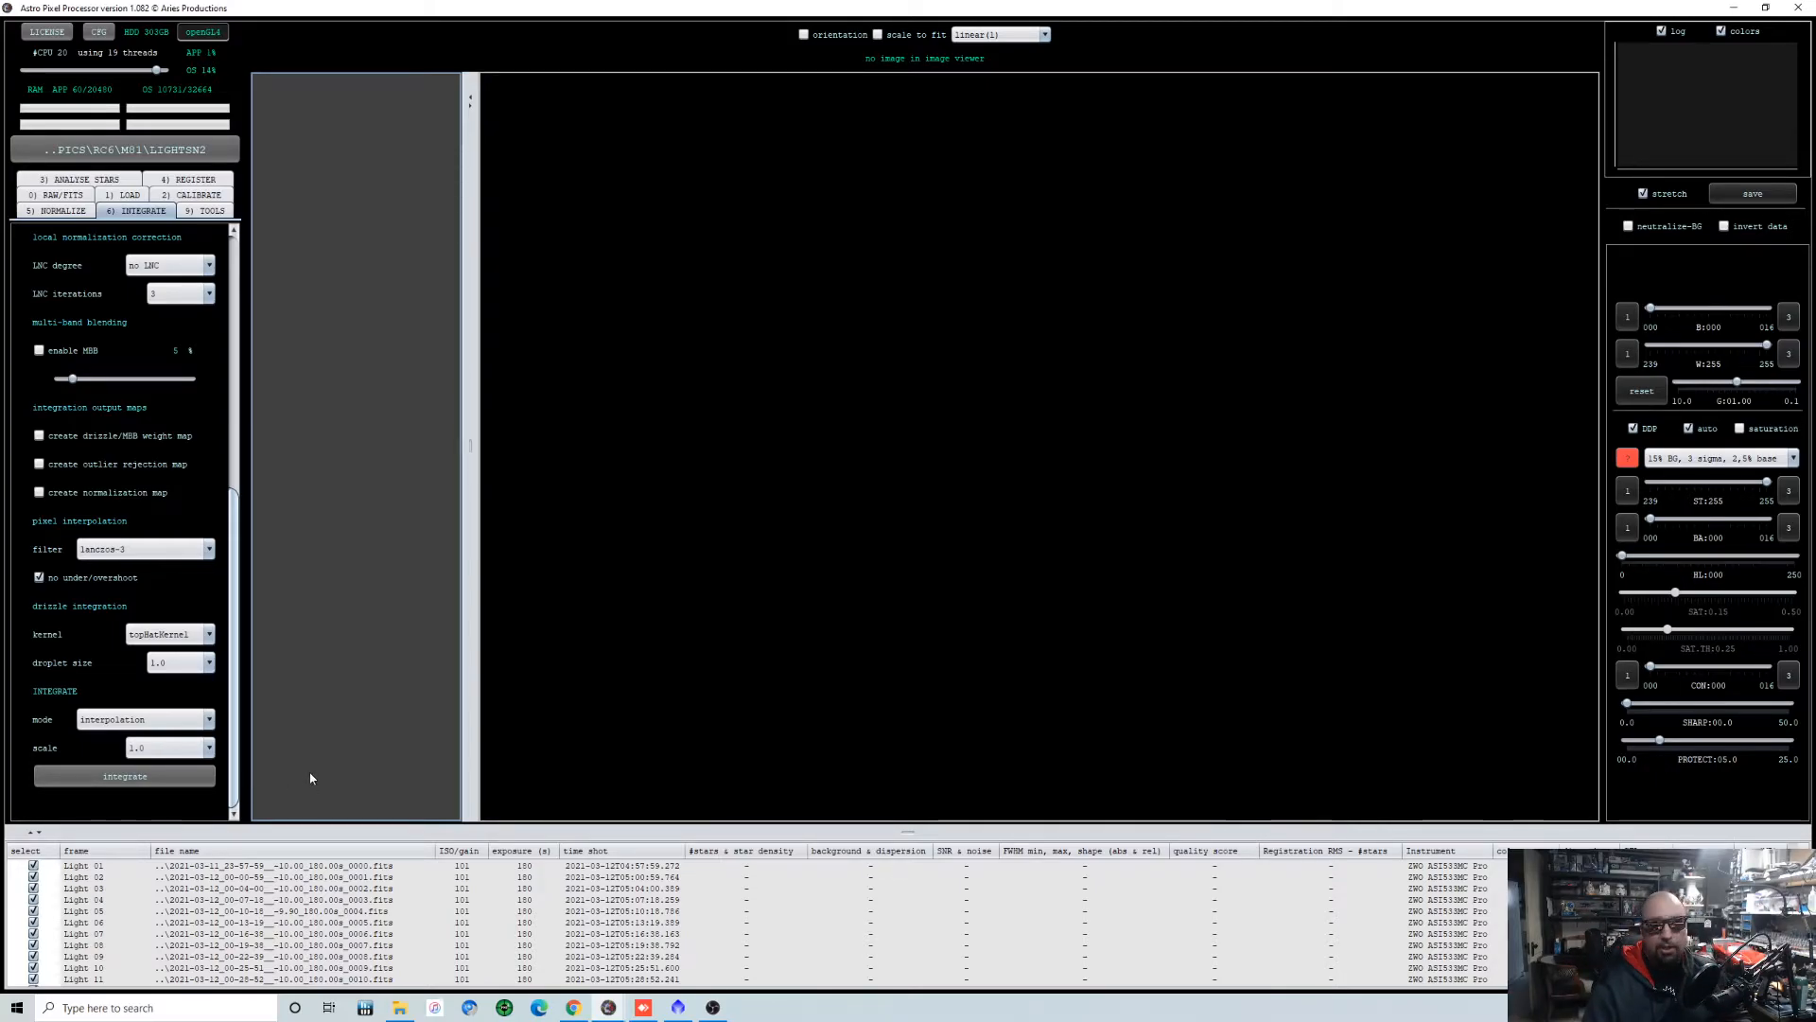
pyautogui.click(122, 776)
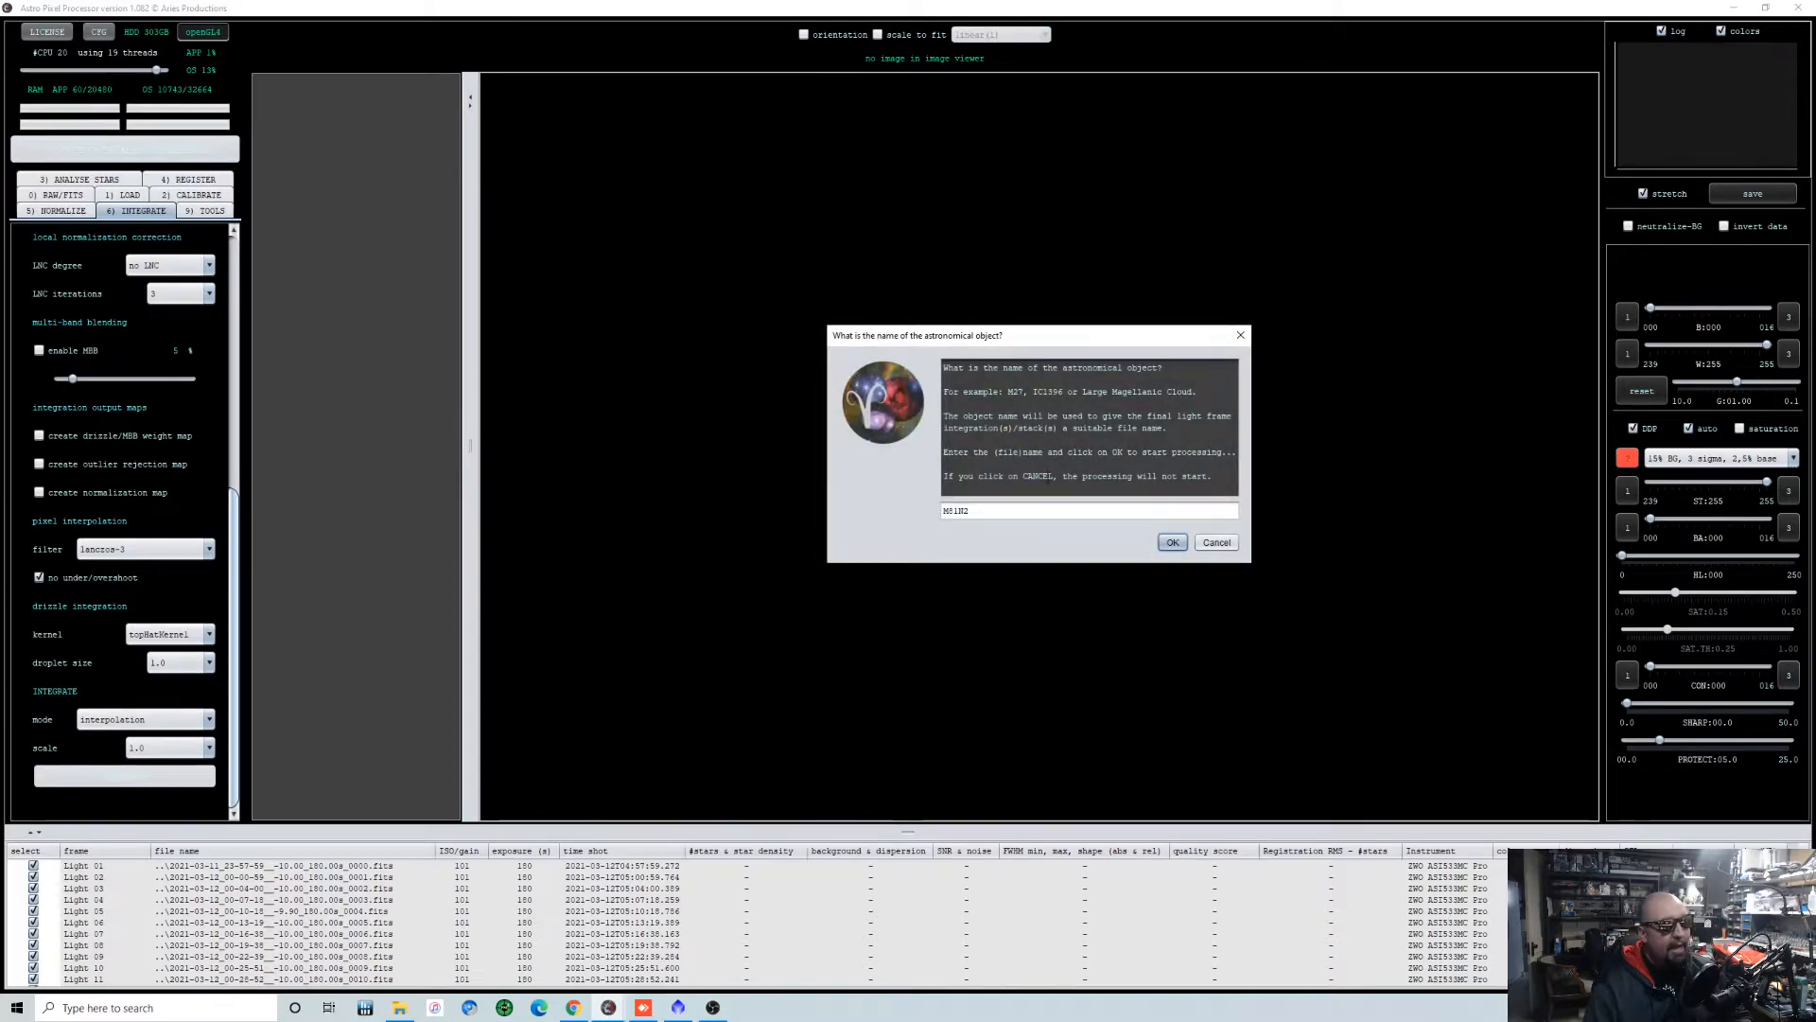
pyautogui.click(1172, 543)
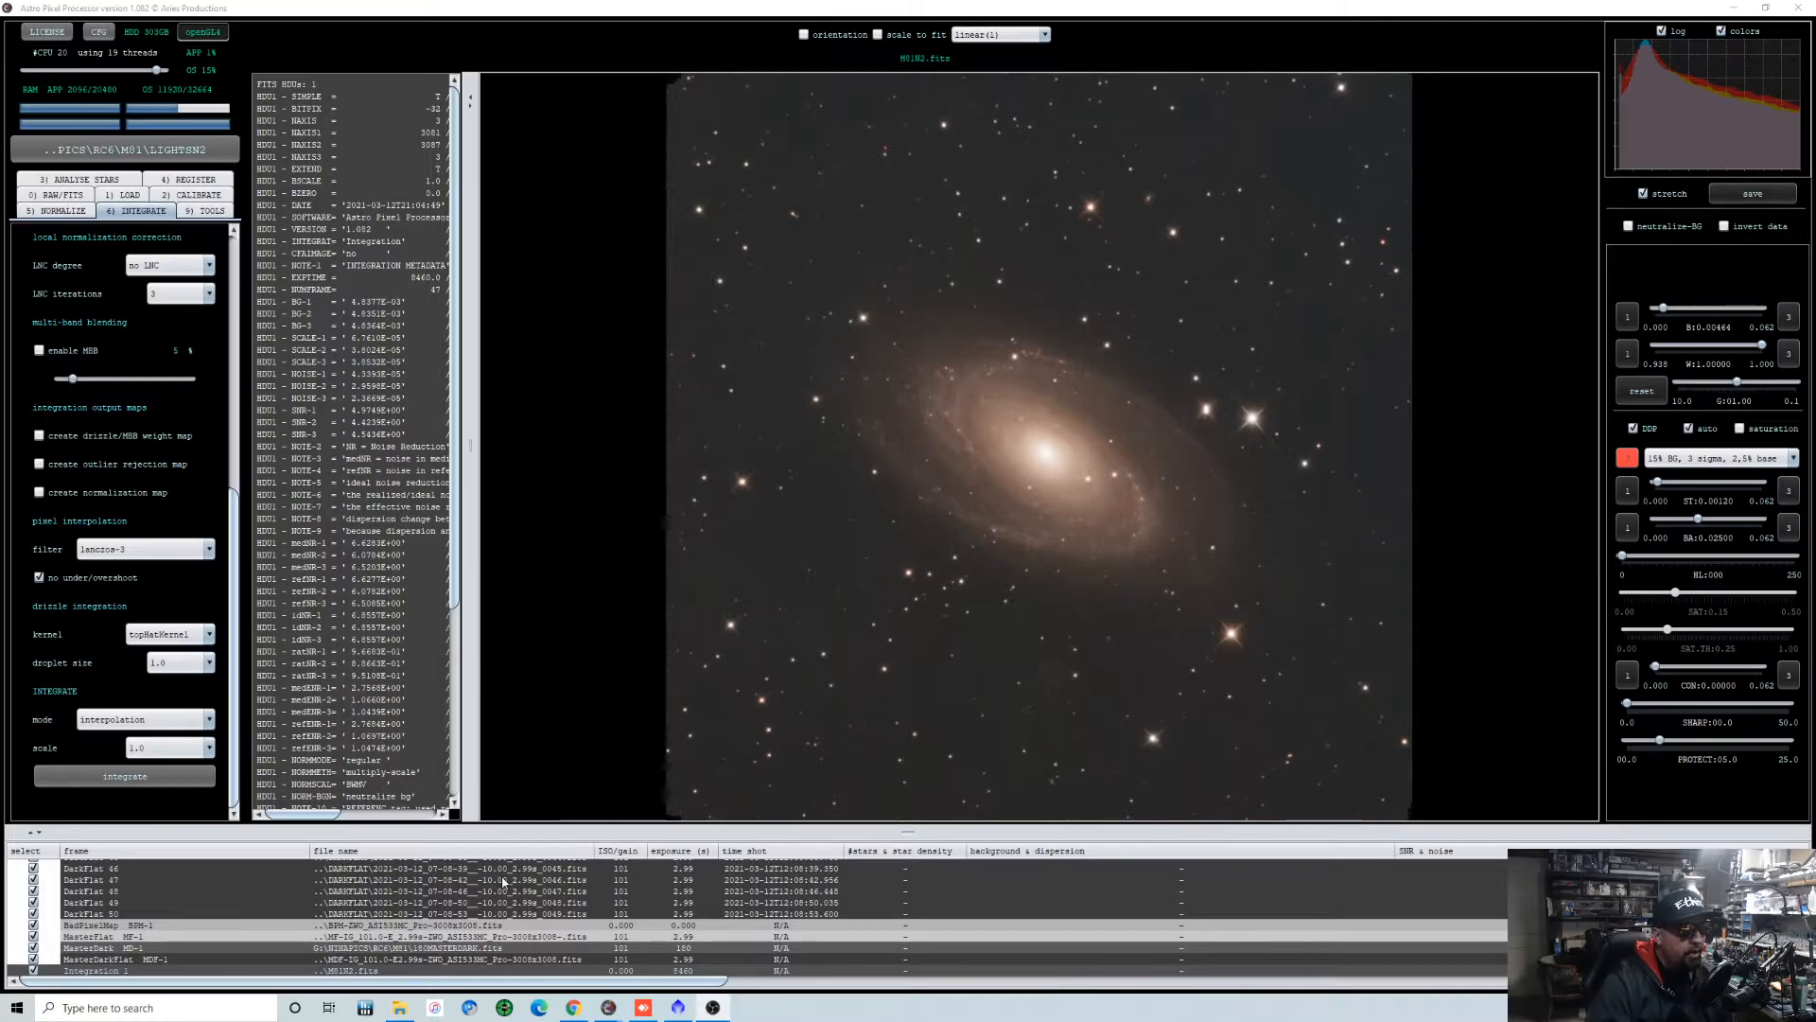
pyautogui.click(195, 946)
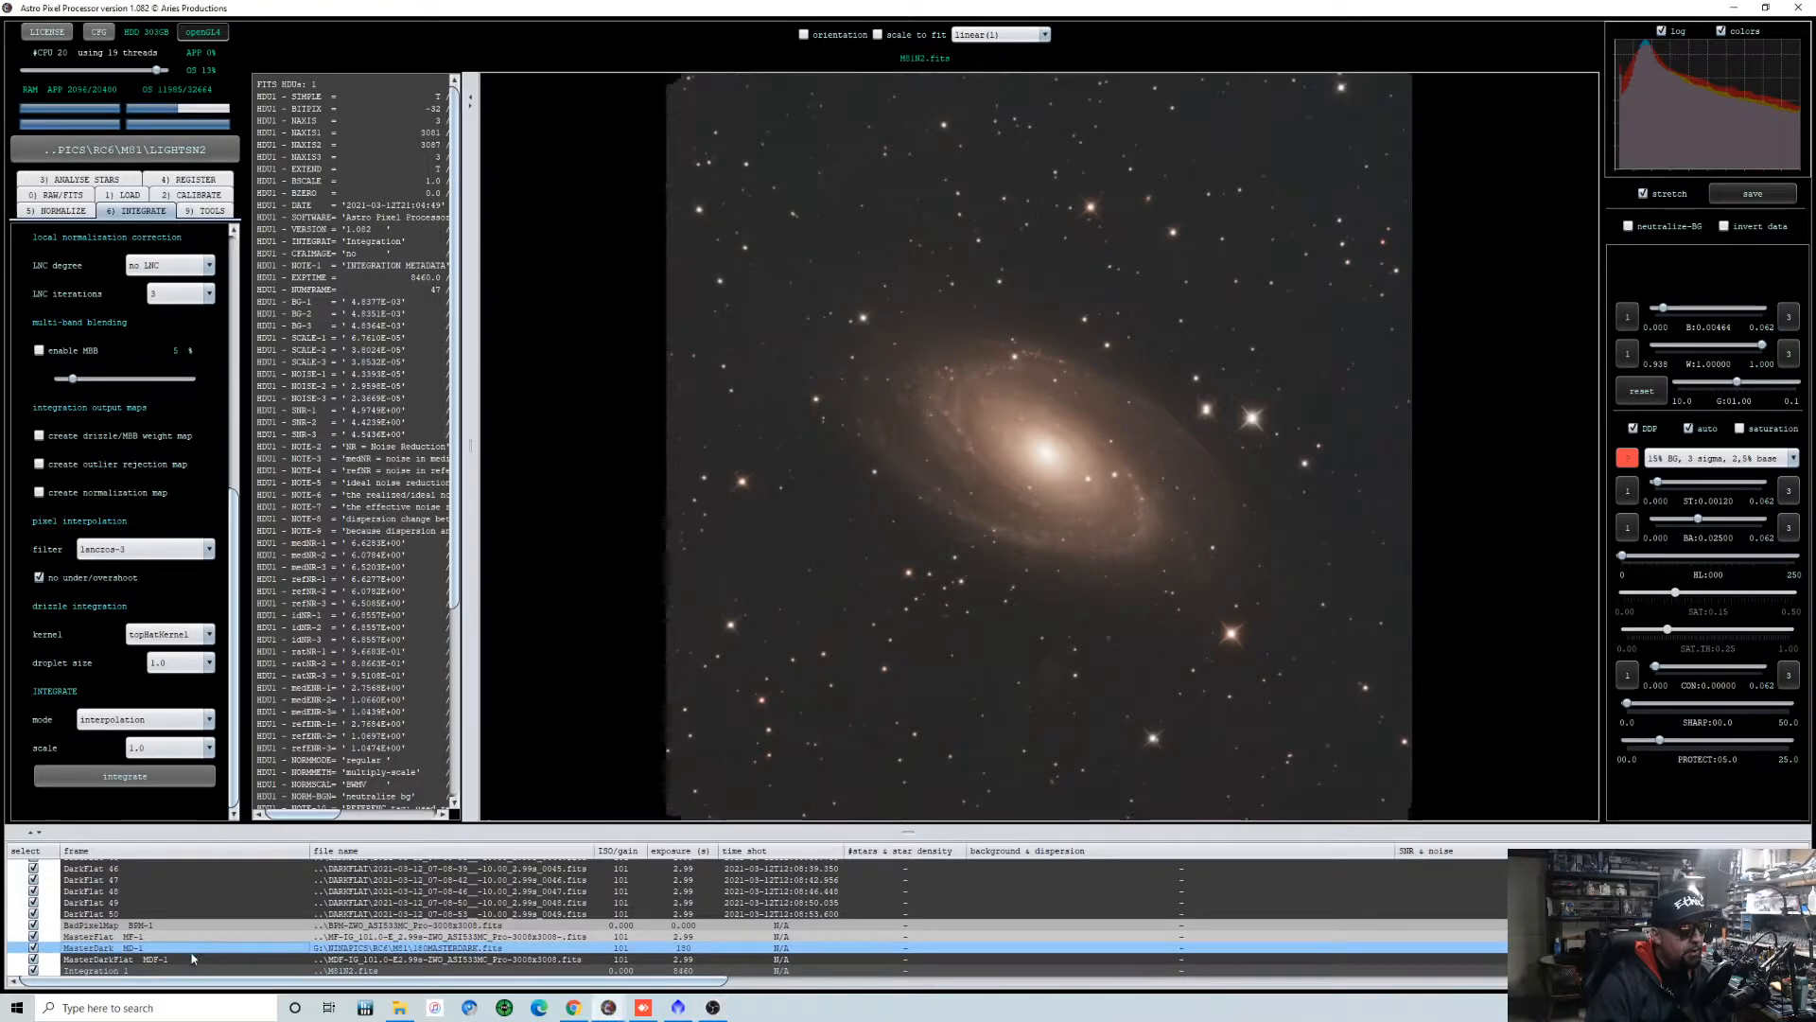
pyautogui.click(199, 961)
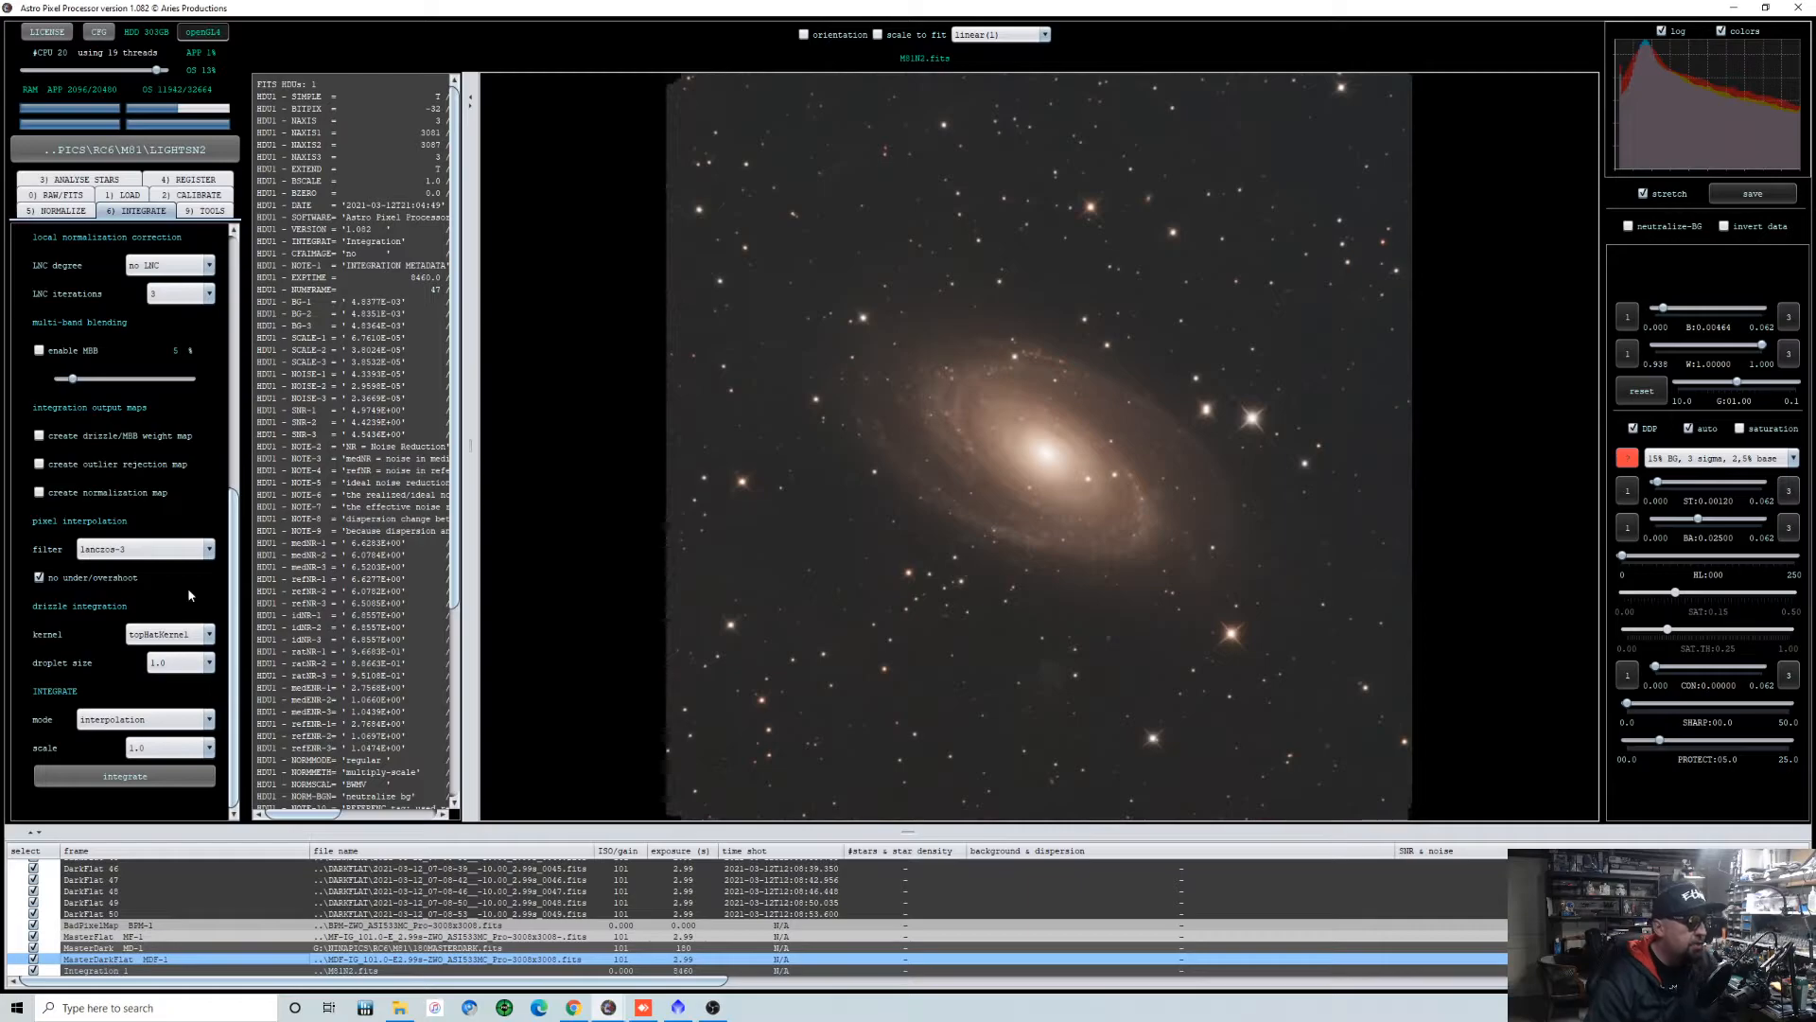
# Crop the integrated M81 image with batch modify, trimming a narrow margin off all four uneven edges.
pyautogui.click(200, 211)
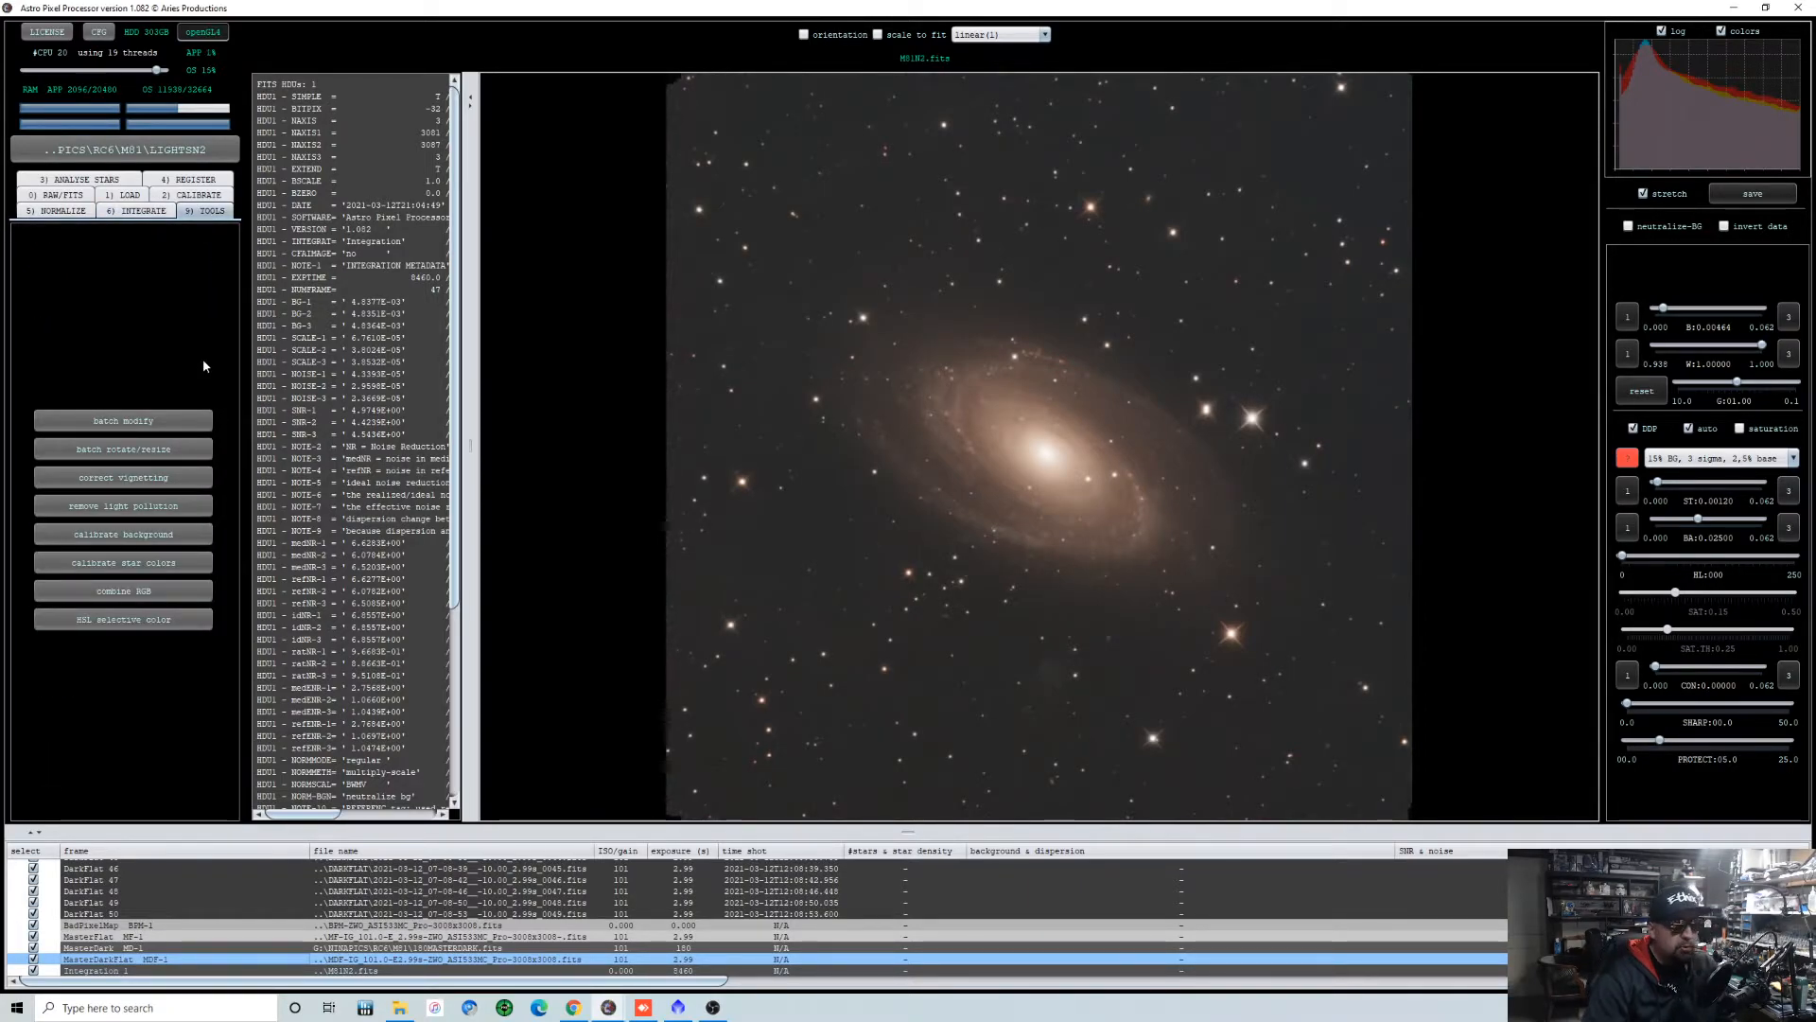
pyautogui.click(119, 422)
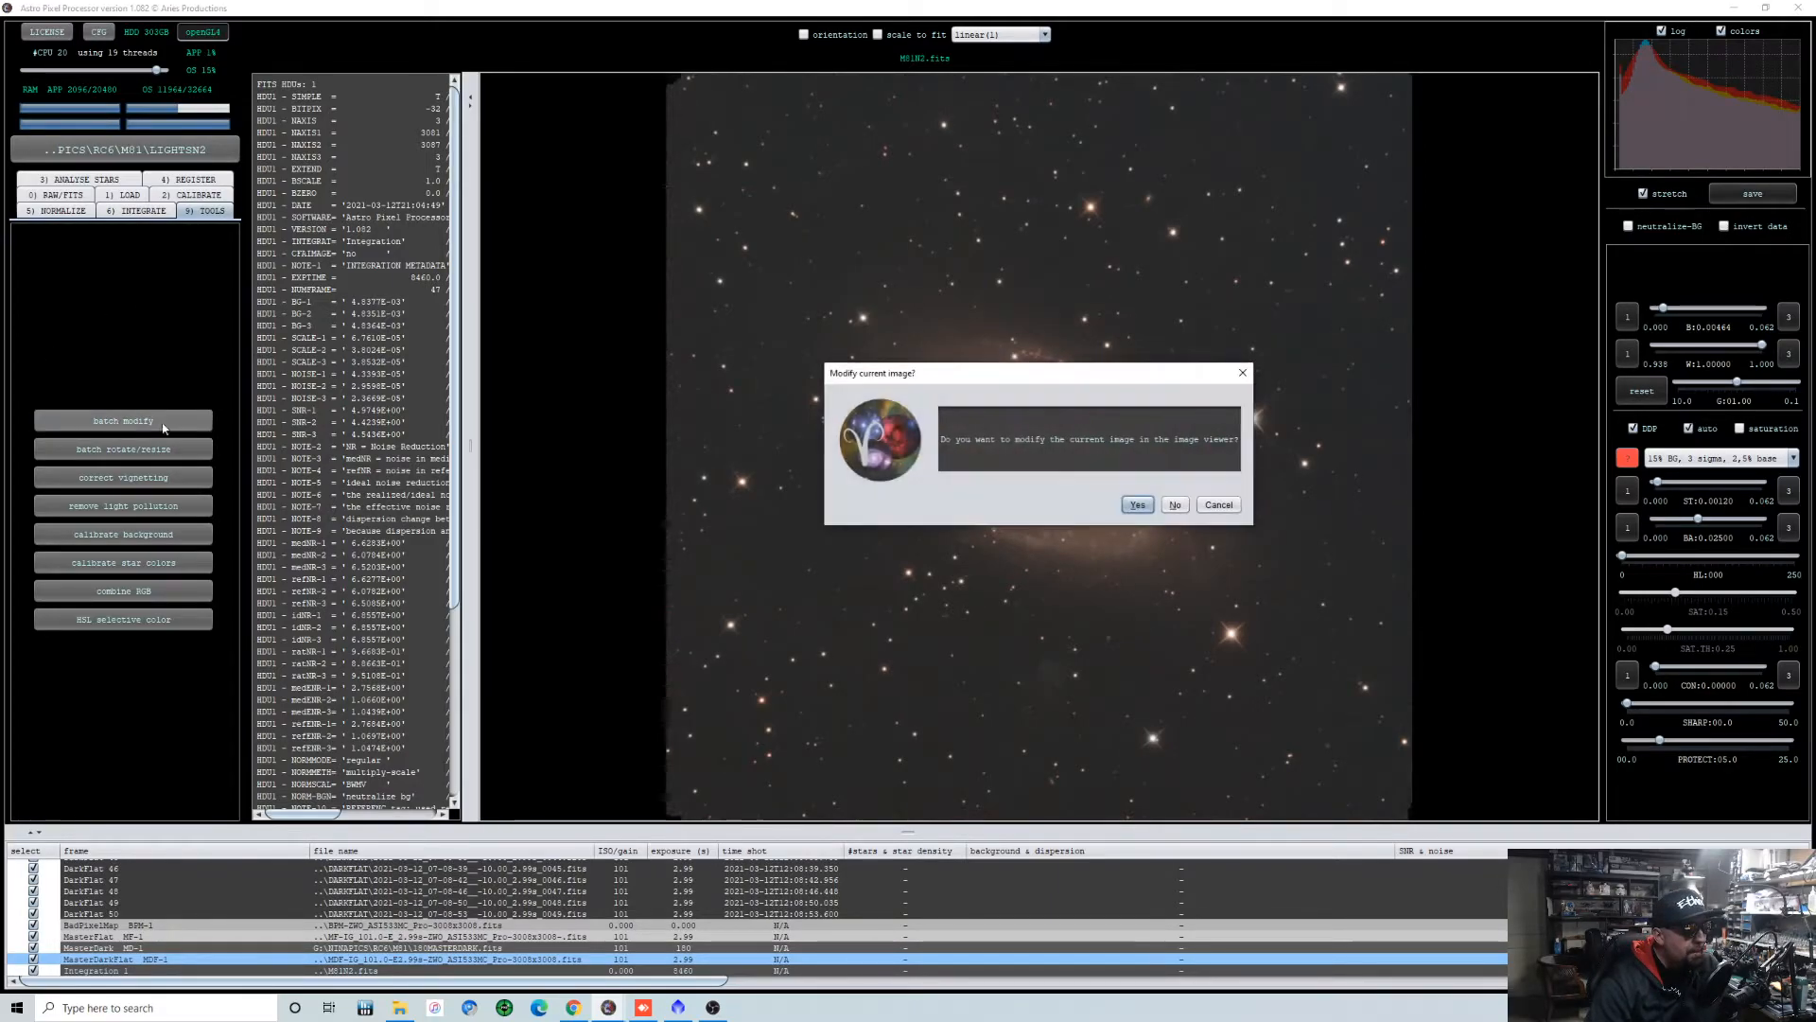
pyautogui.click(1138, 504)
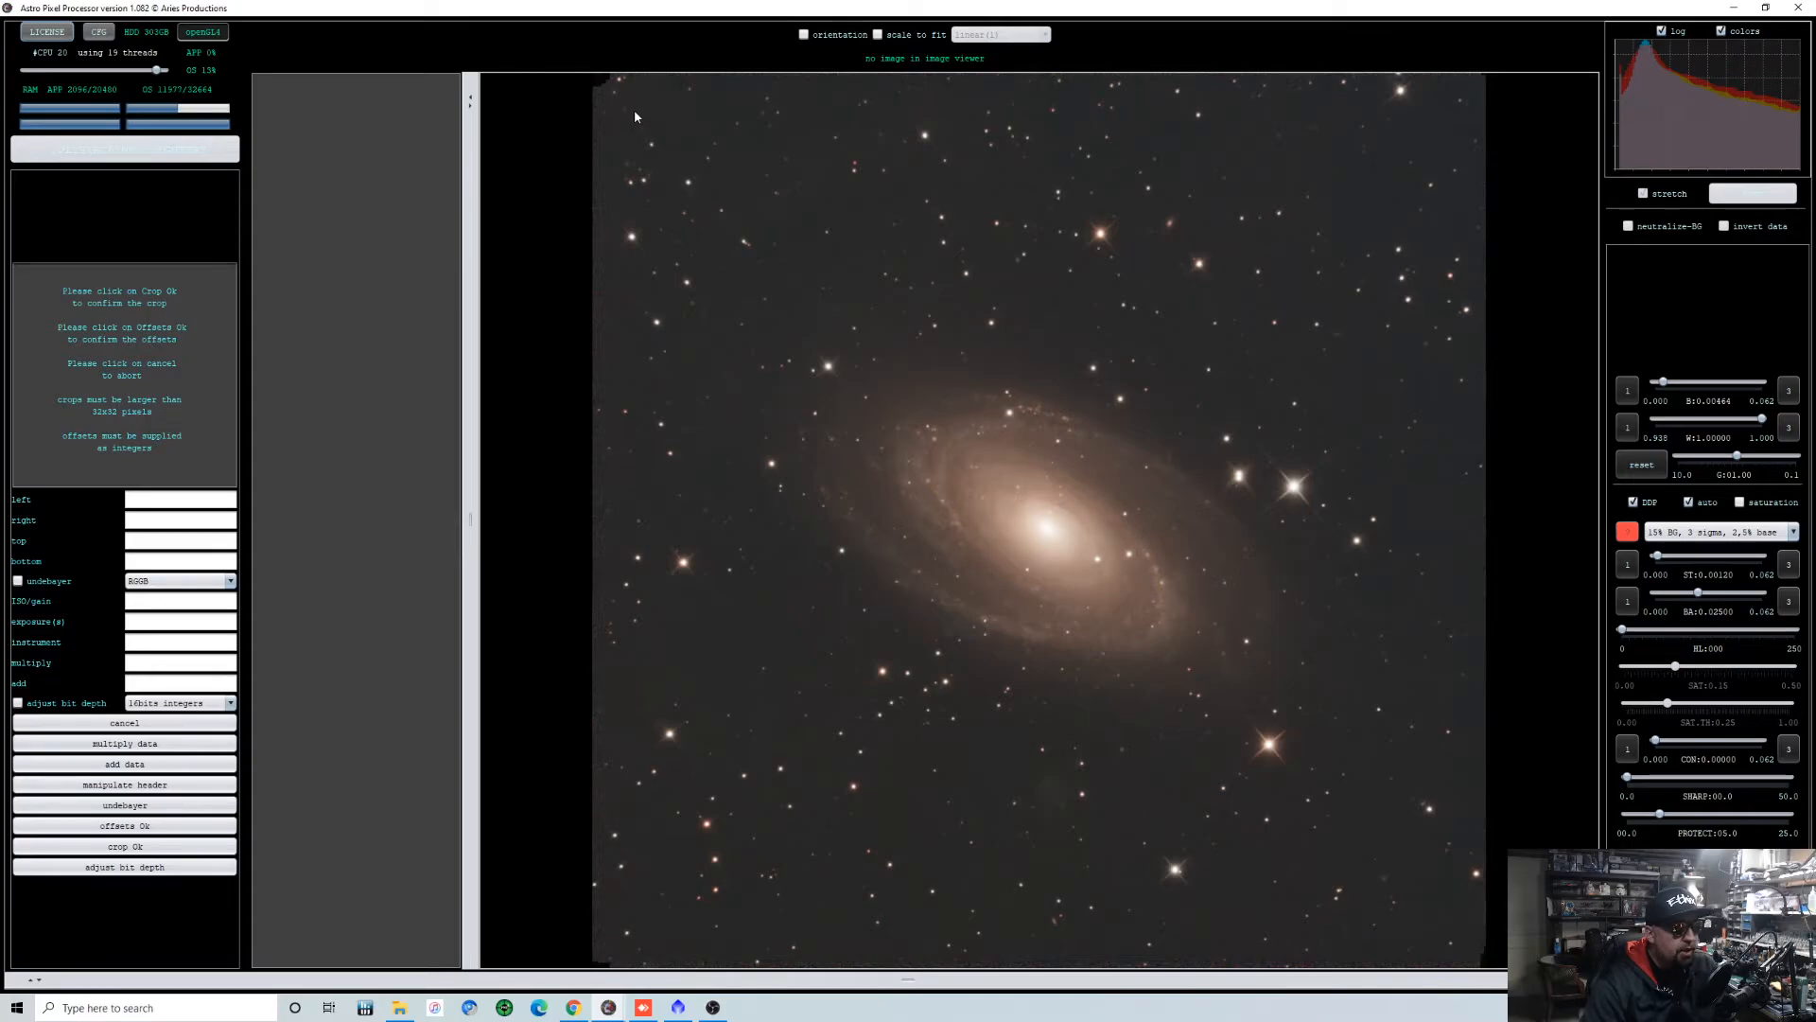
pyautogui.moveTo(636, 117); pyautogui.dragTo(1415, 937)
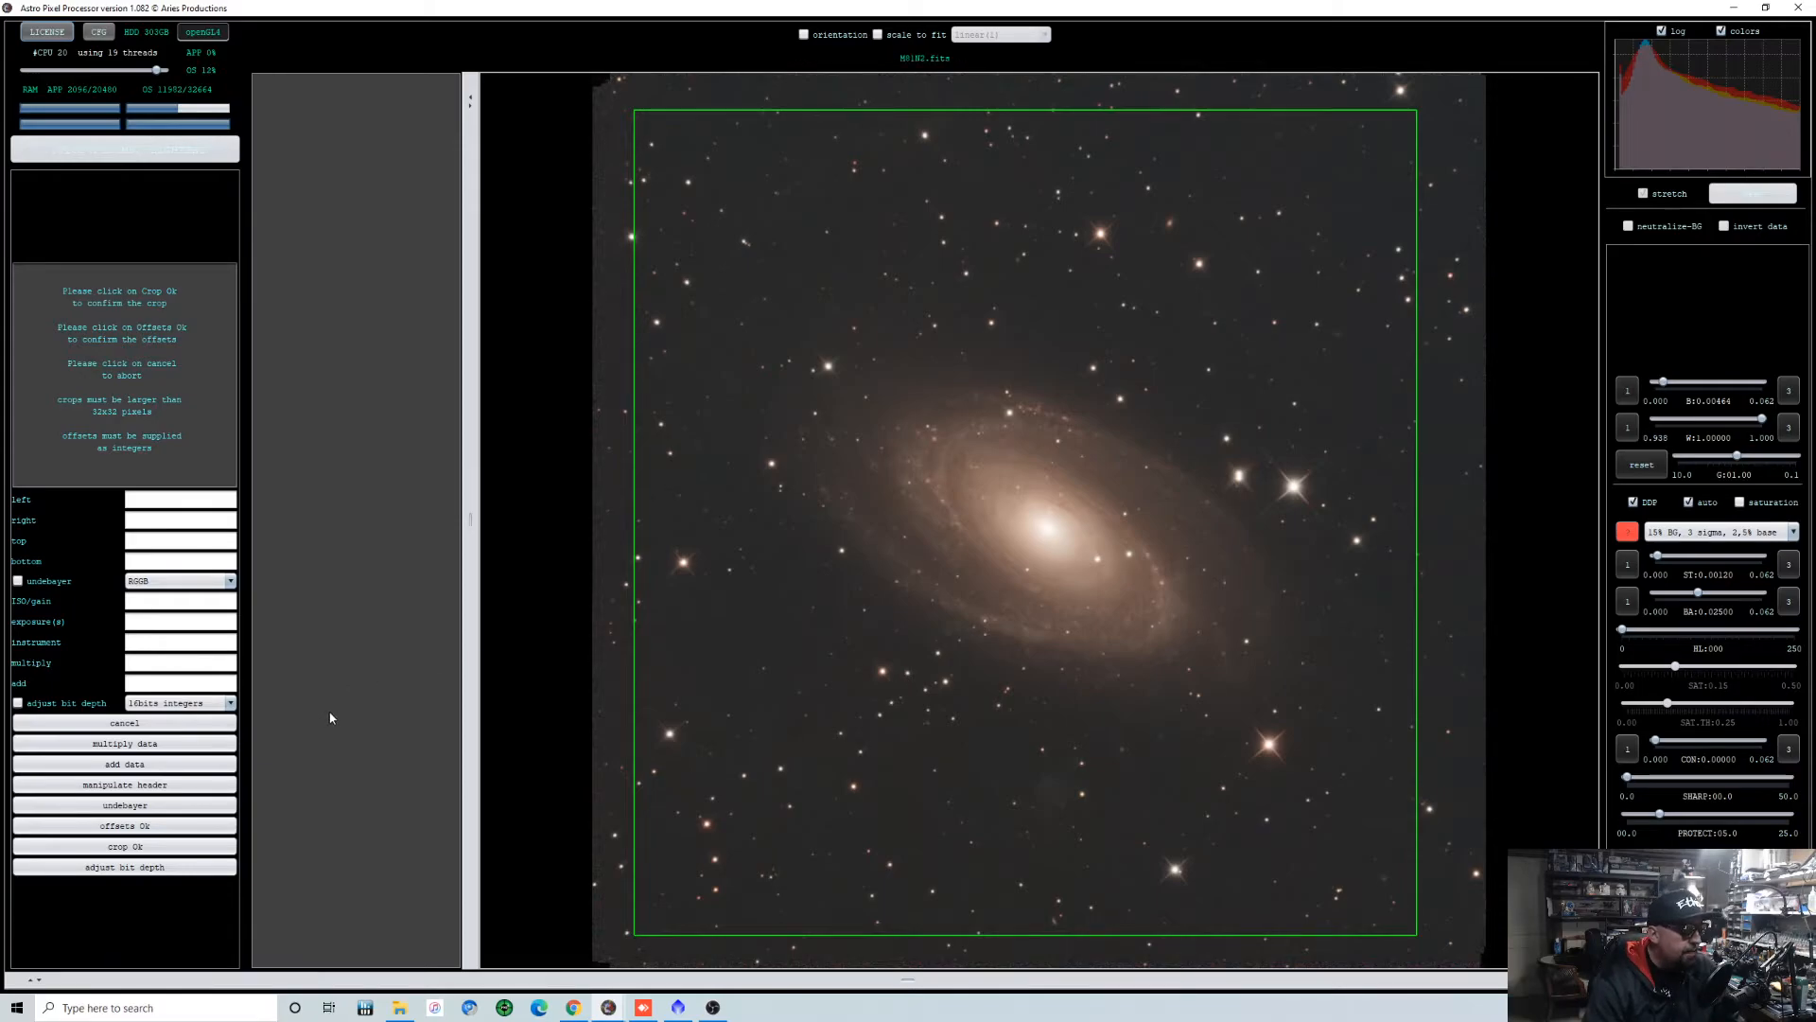
pyautogui.click(152, 847)
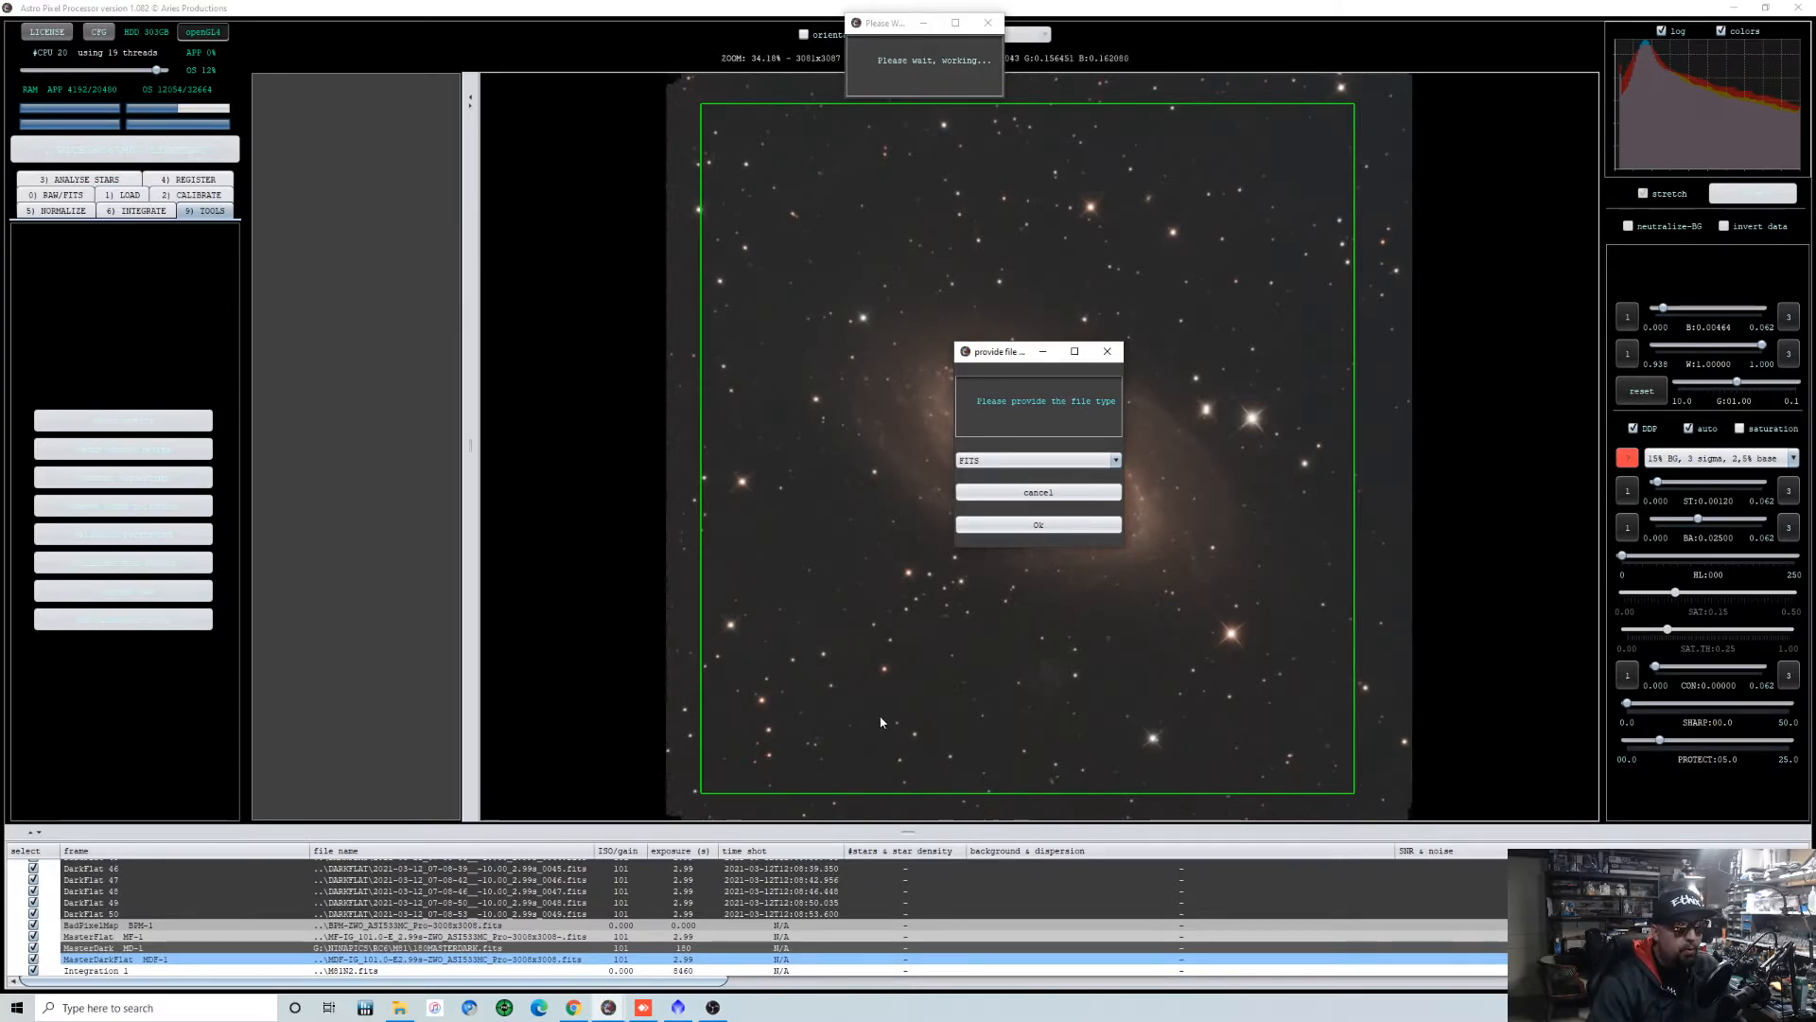
# Save the cropped image with FITS as the file type.
pyautogui.click(1115, 460)
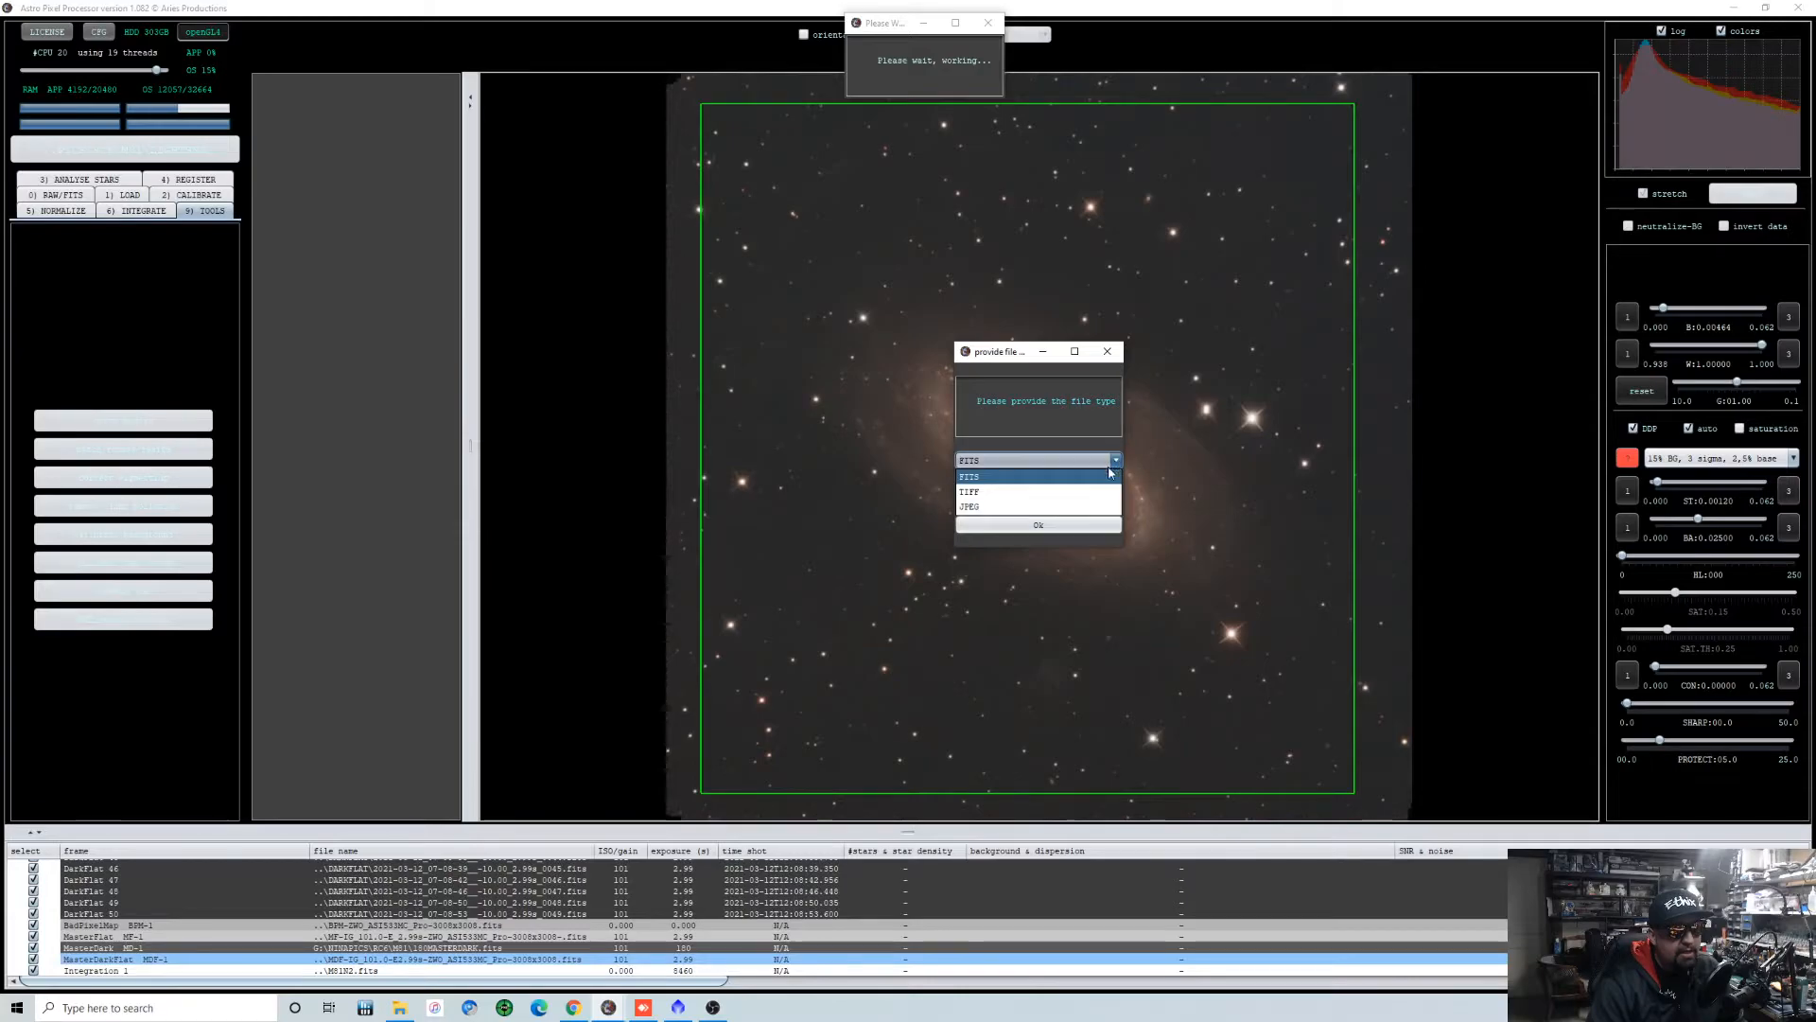
pyautogui.click(1051, 477)
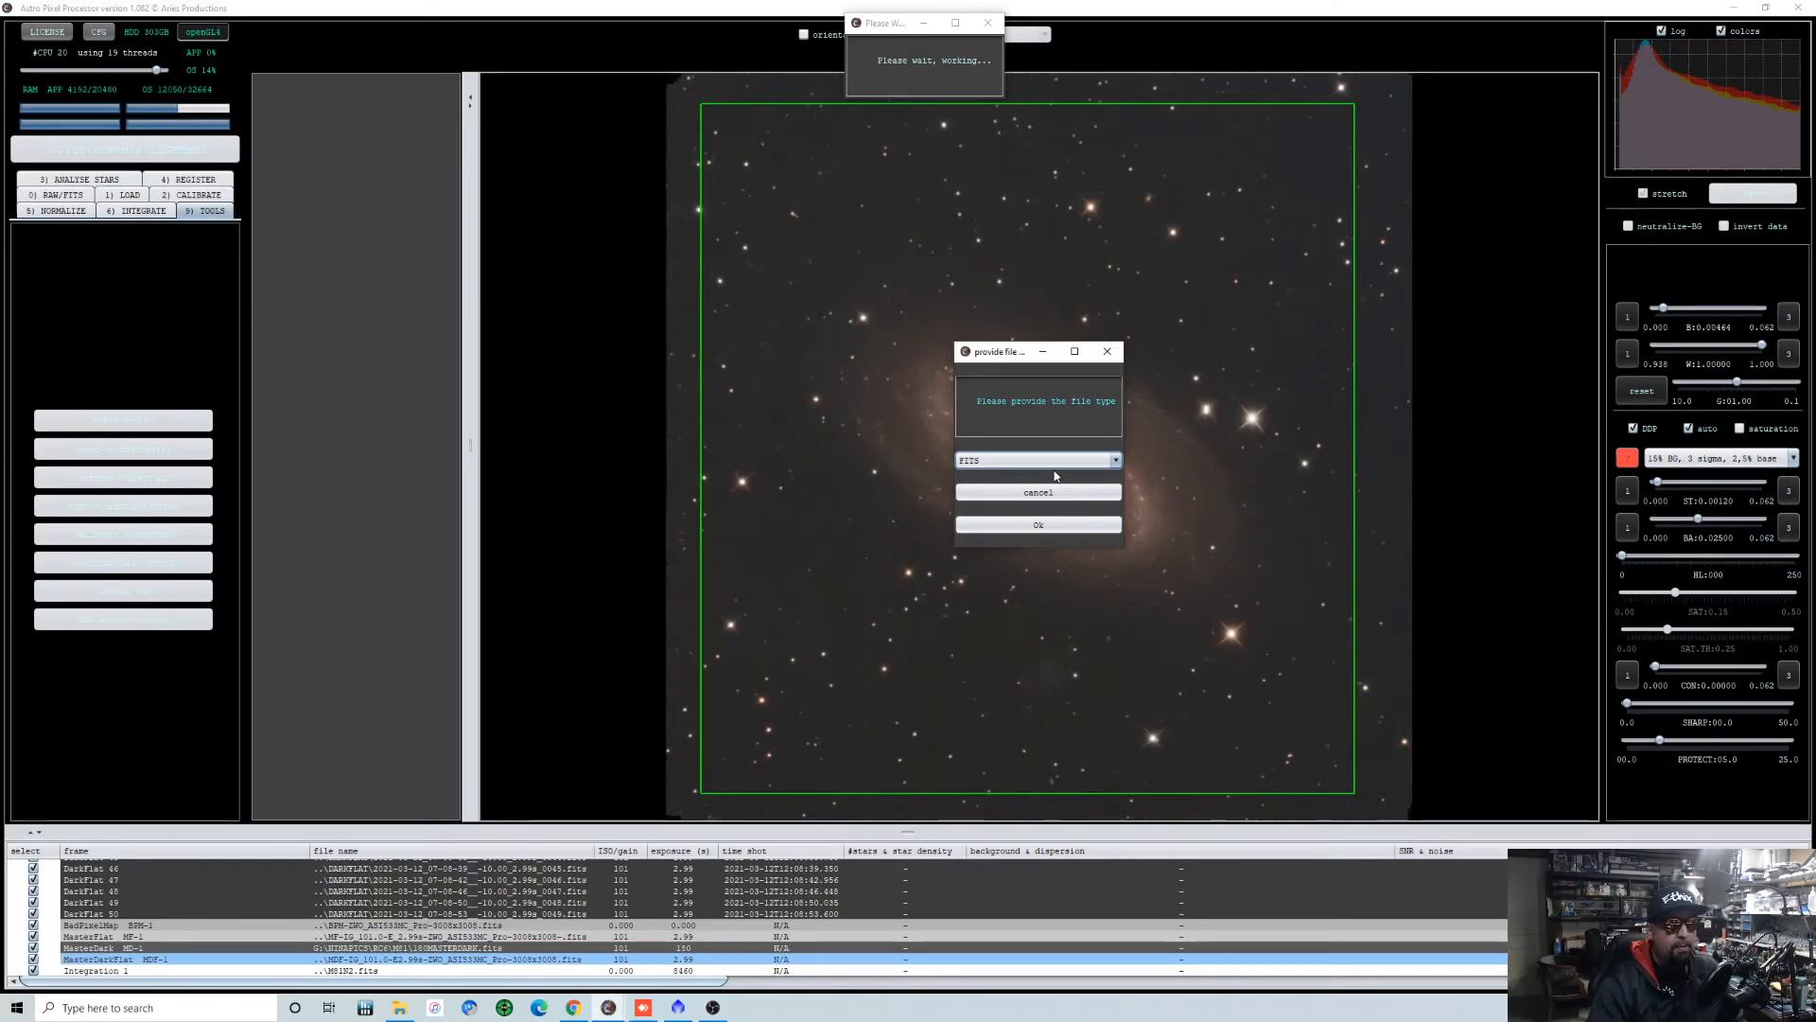
pyautogui.click(1045, 526)
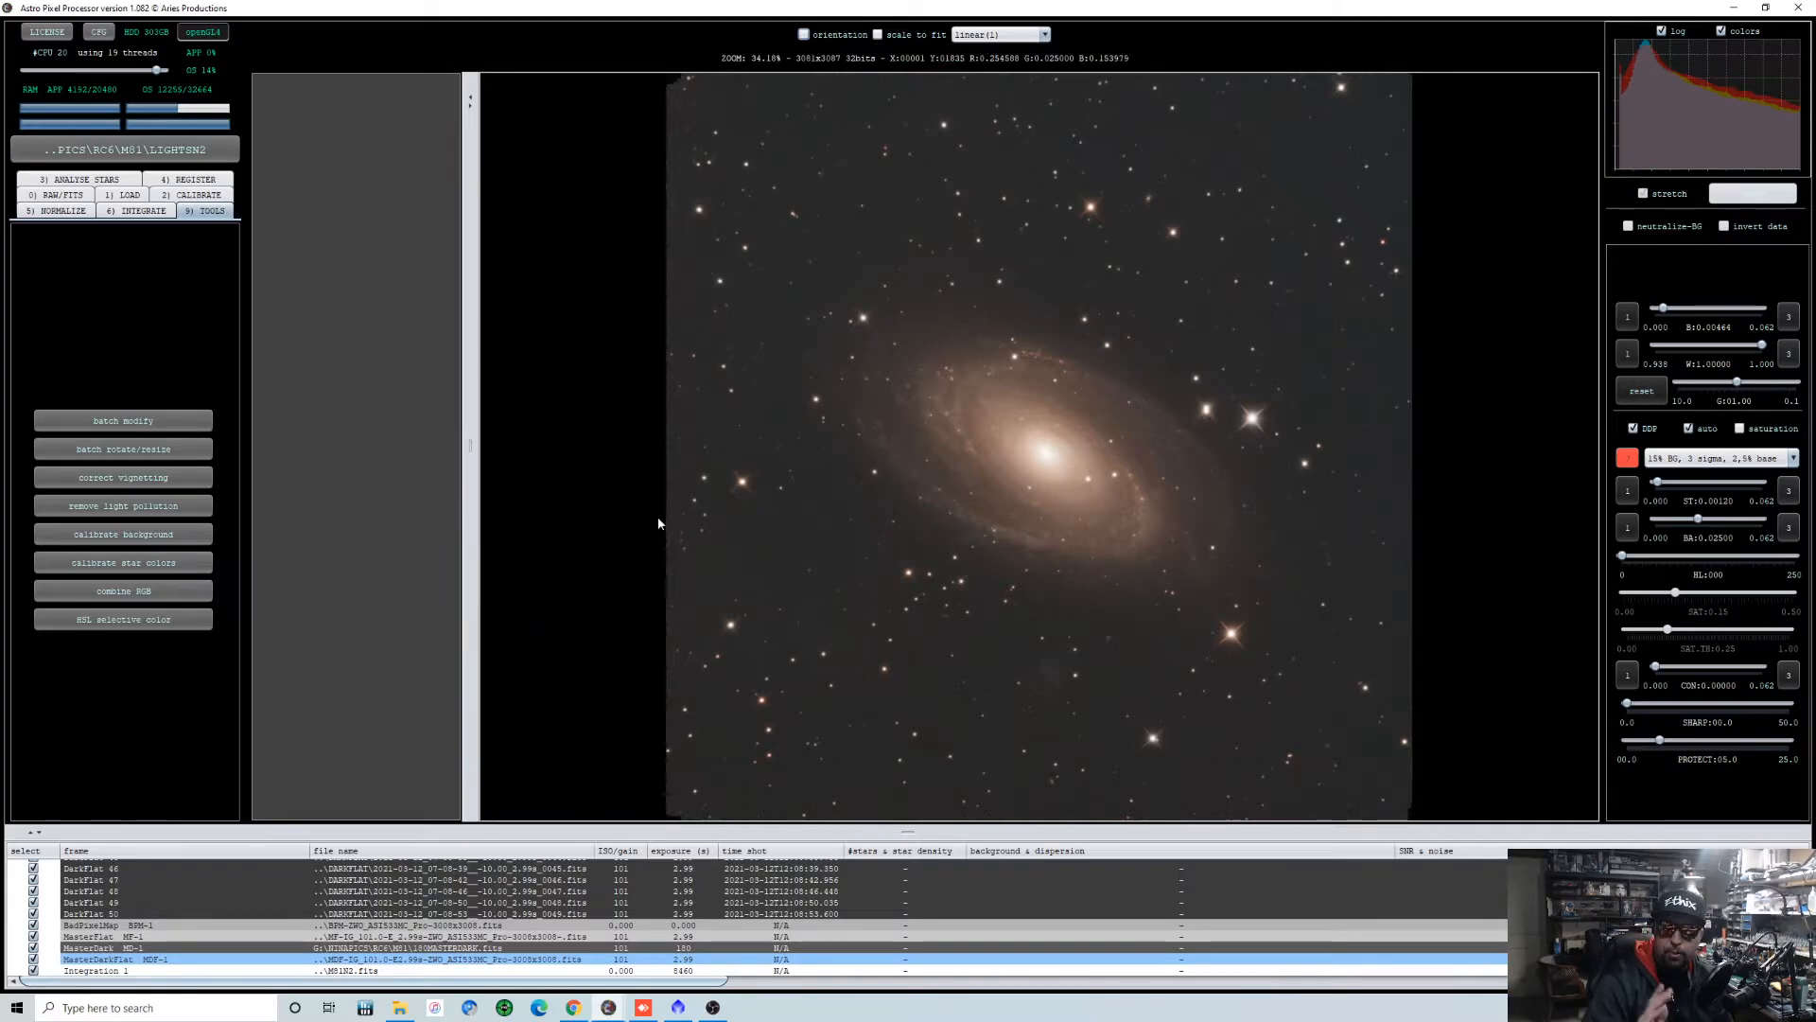
# Load the cropped file M81N2-mod.fits into the image viewer and inspect its edges.
pyautogui.scroll(-2, 650, 514)
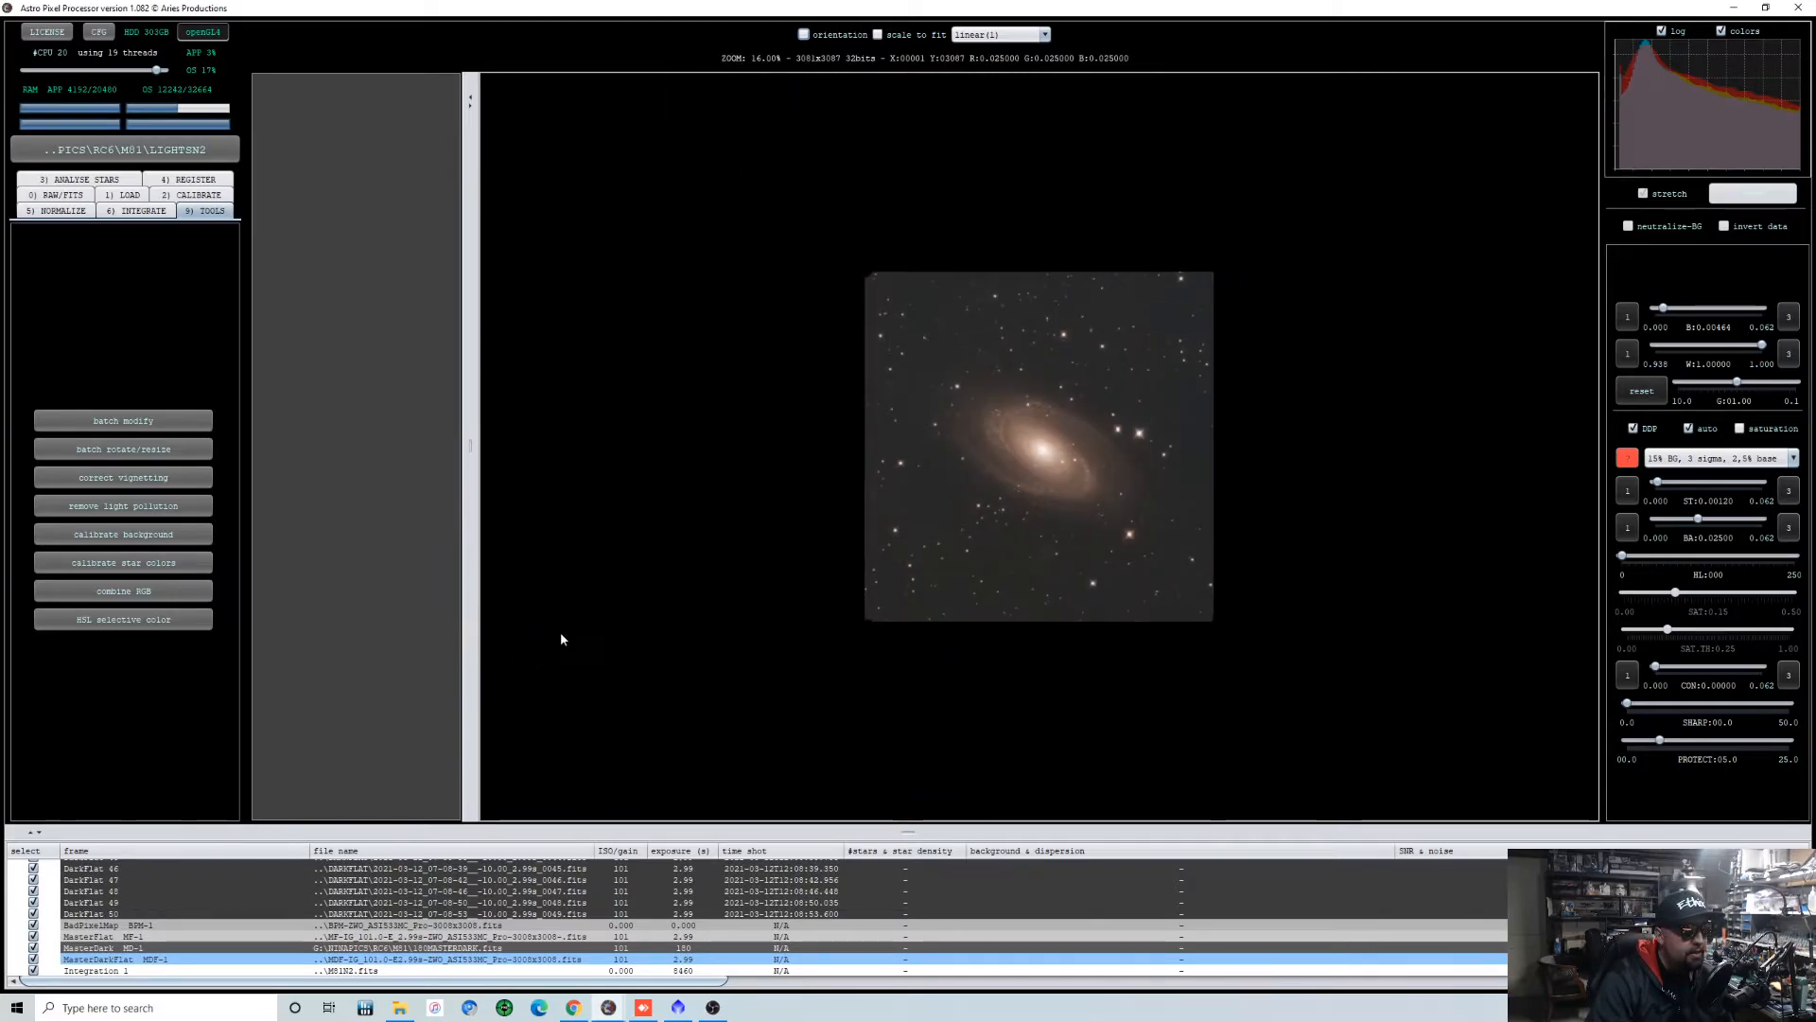
pyautogui.scroll(2, 555, 642)
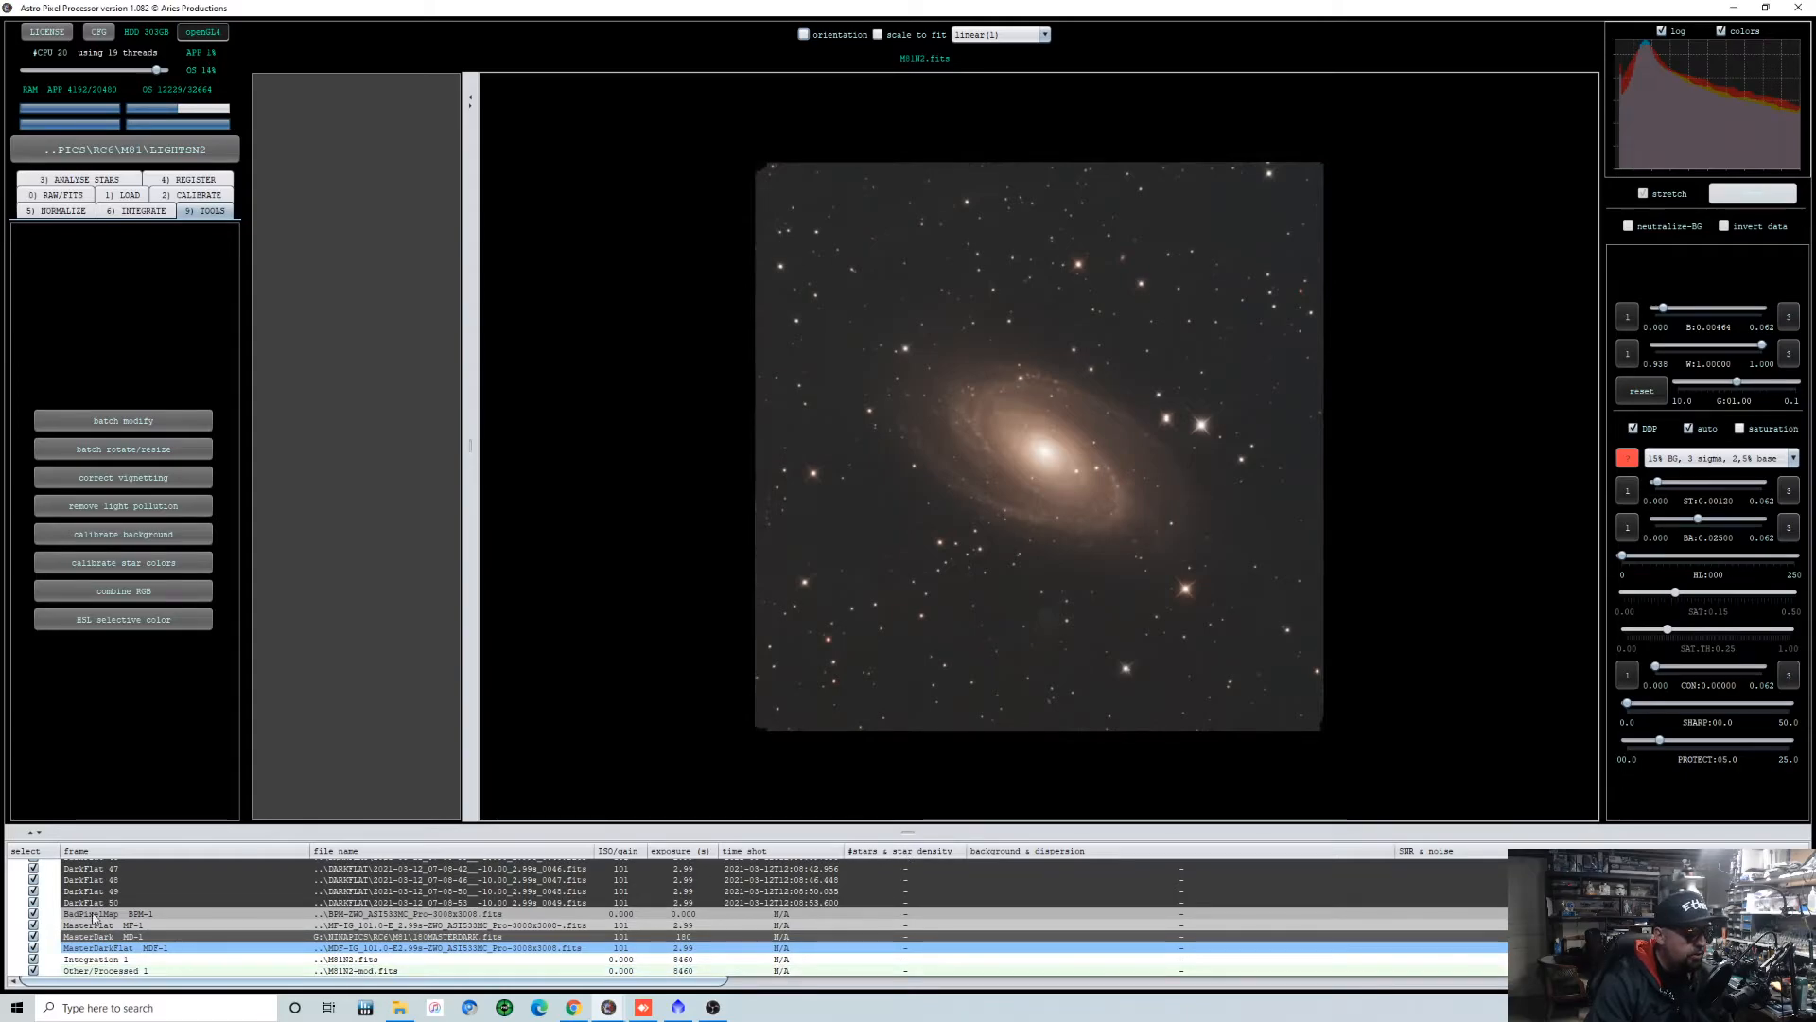
pyautogui.click(129, 972)
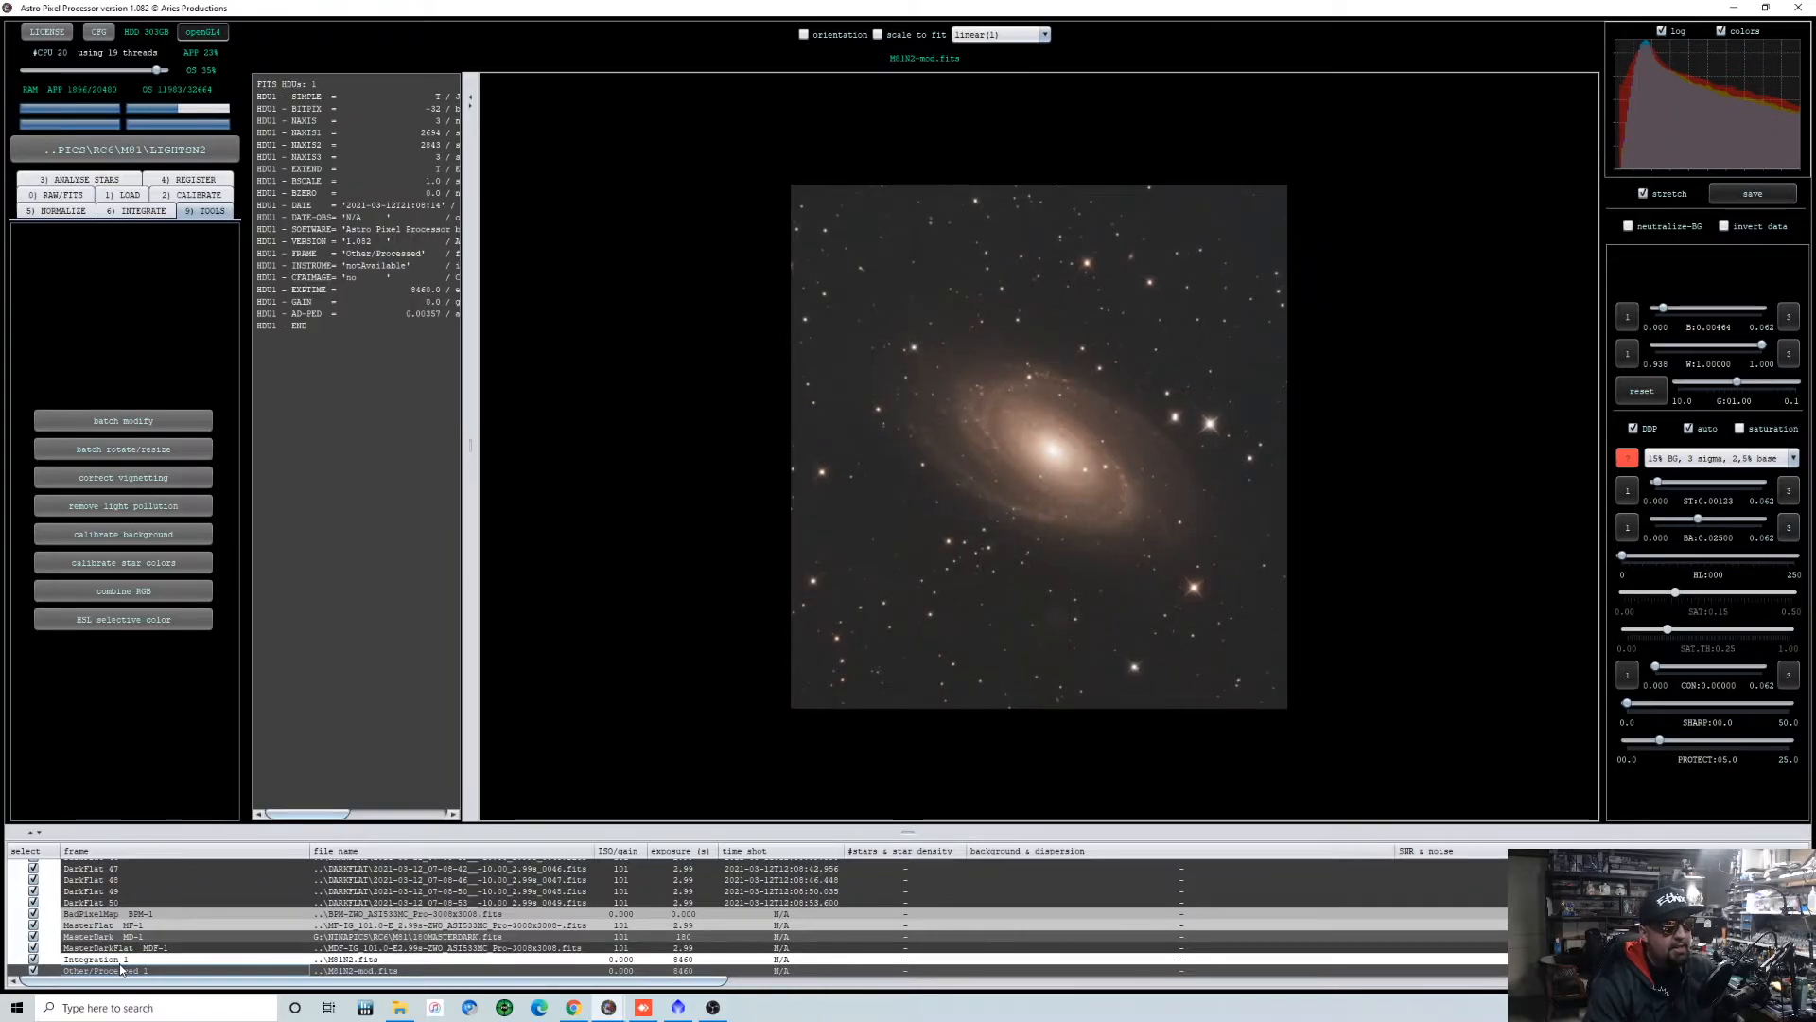
pyautogui.scroll(3, 840, 619)
pyautogui.scroll(-2, 838, 615)
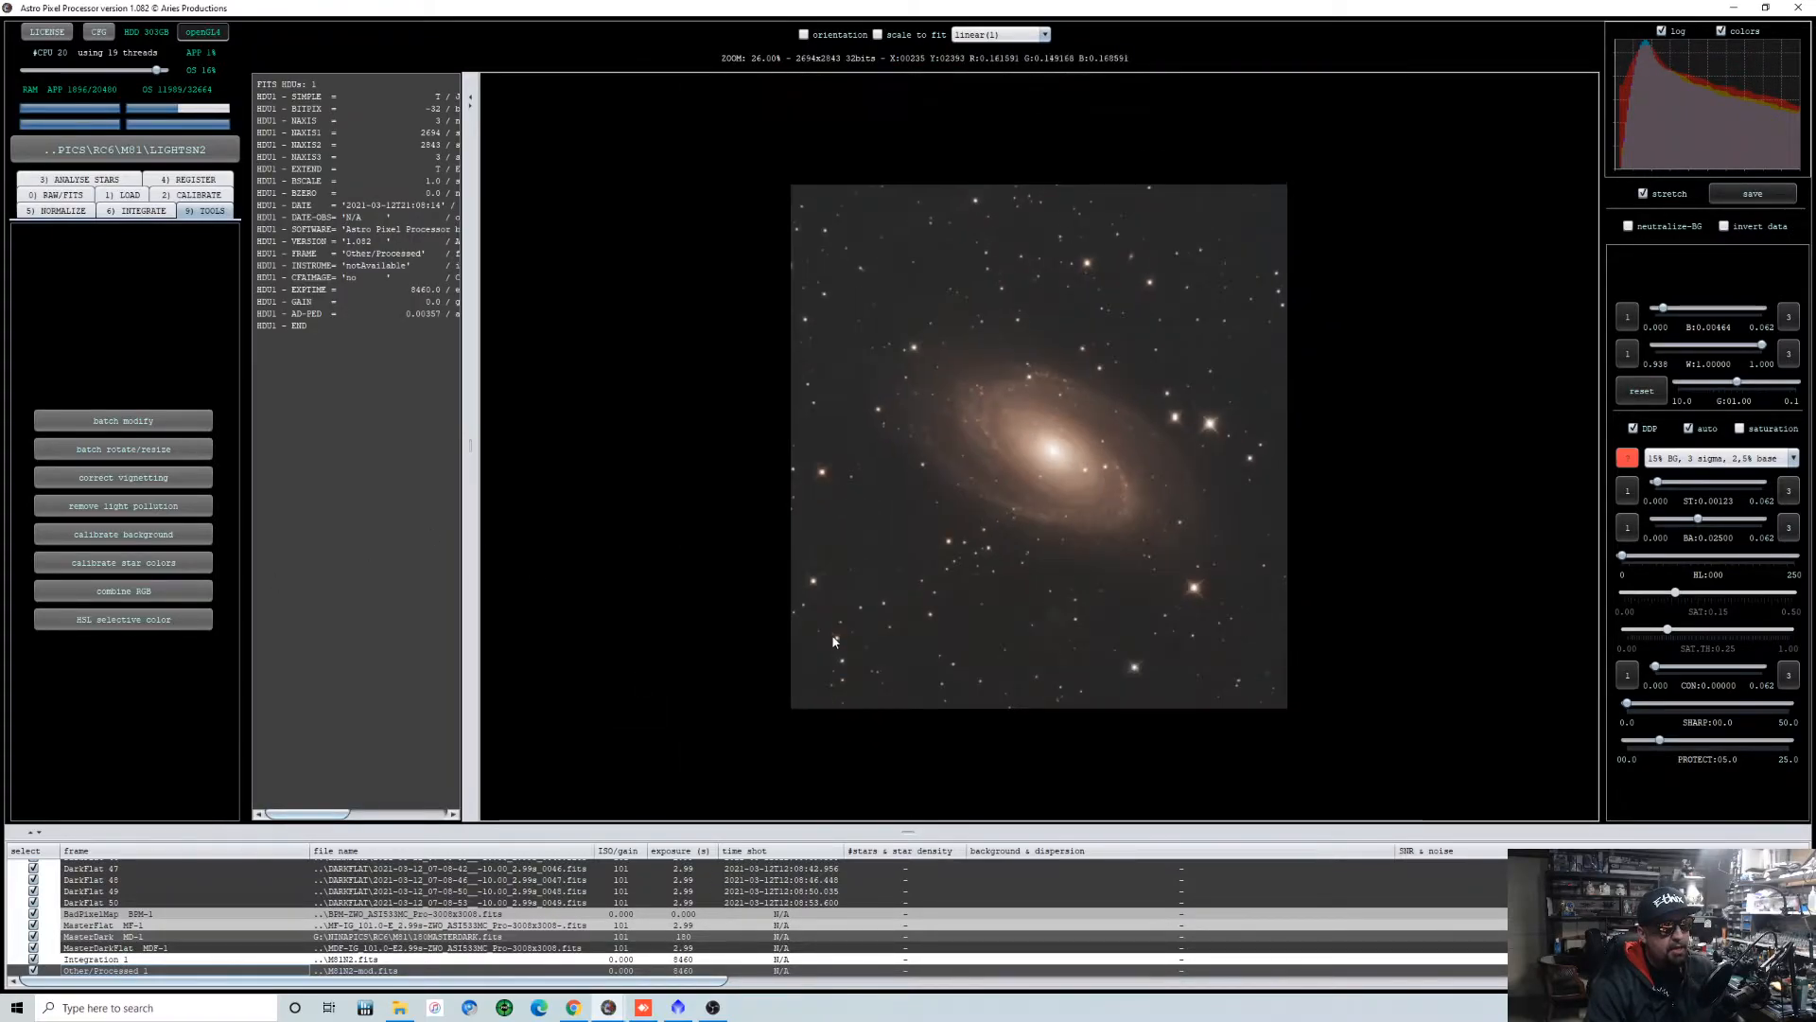
pyautogui.scroll(2, 1029, 605)
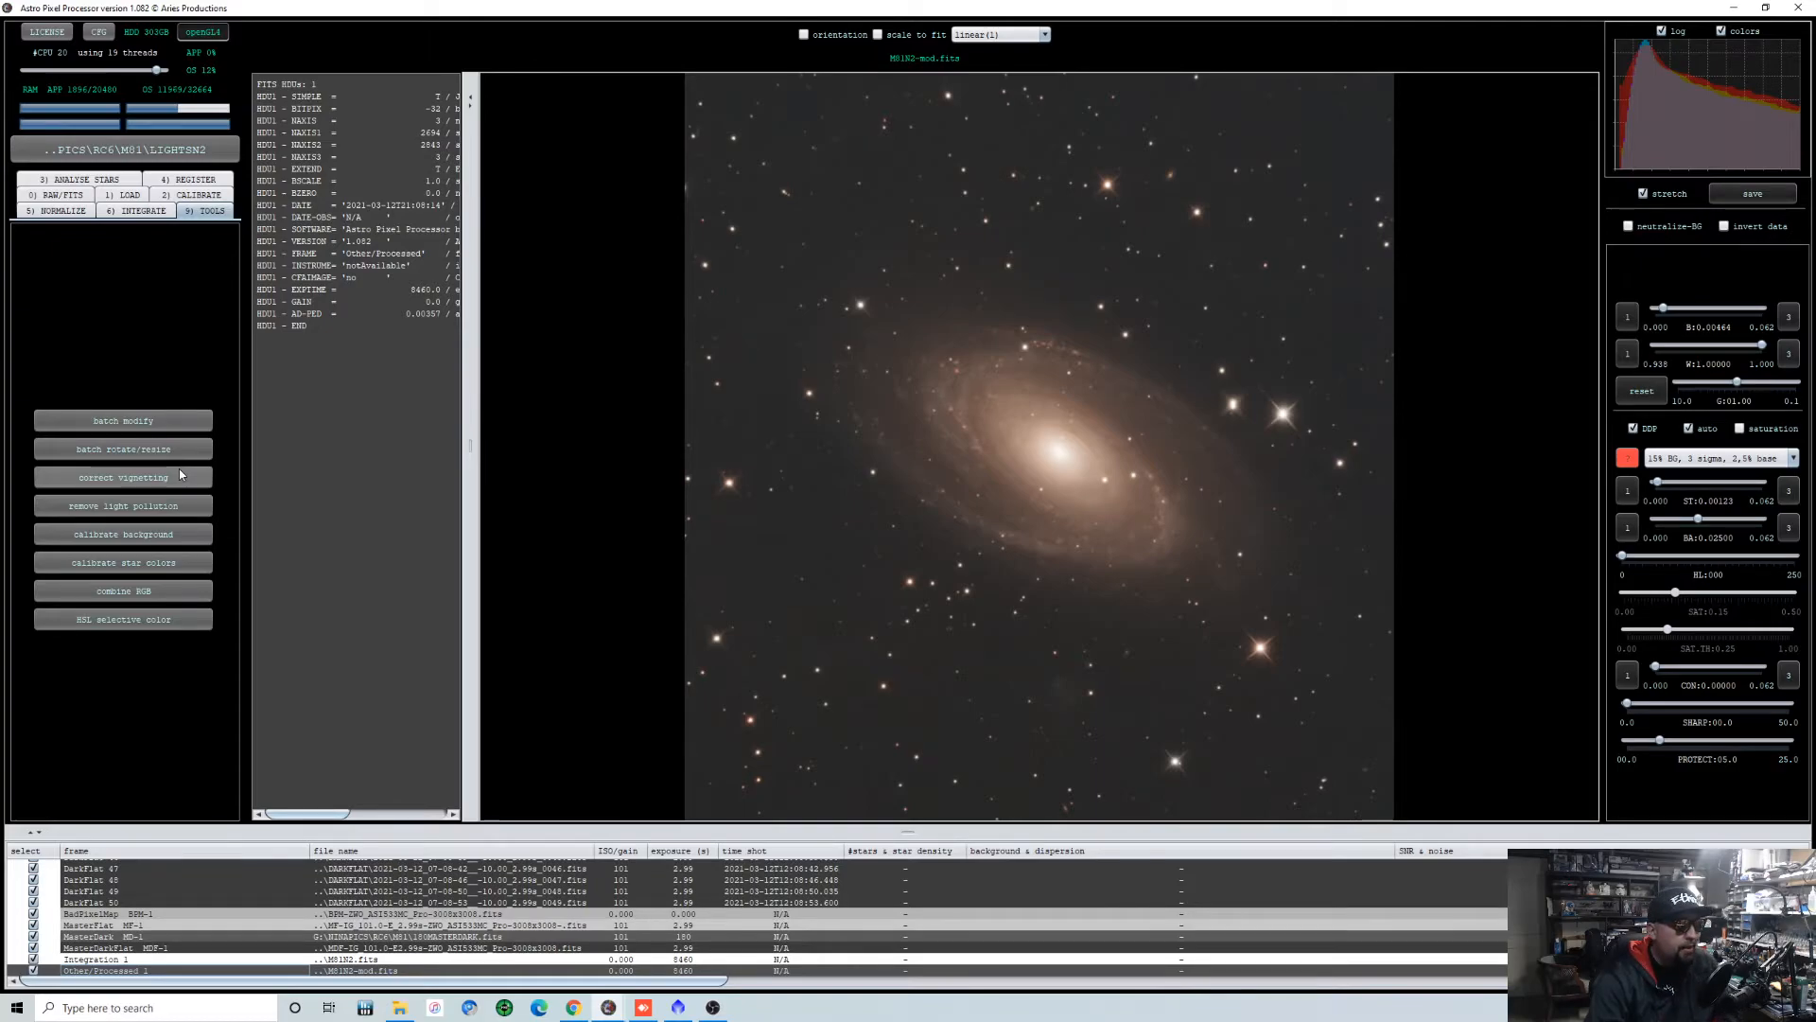
# Start removing light pollution from the cropped image and mark four starless background areas, three along the upper edge and one left of the galaxy.
pyautogui.click(167, 510)
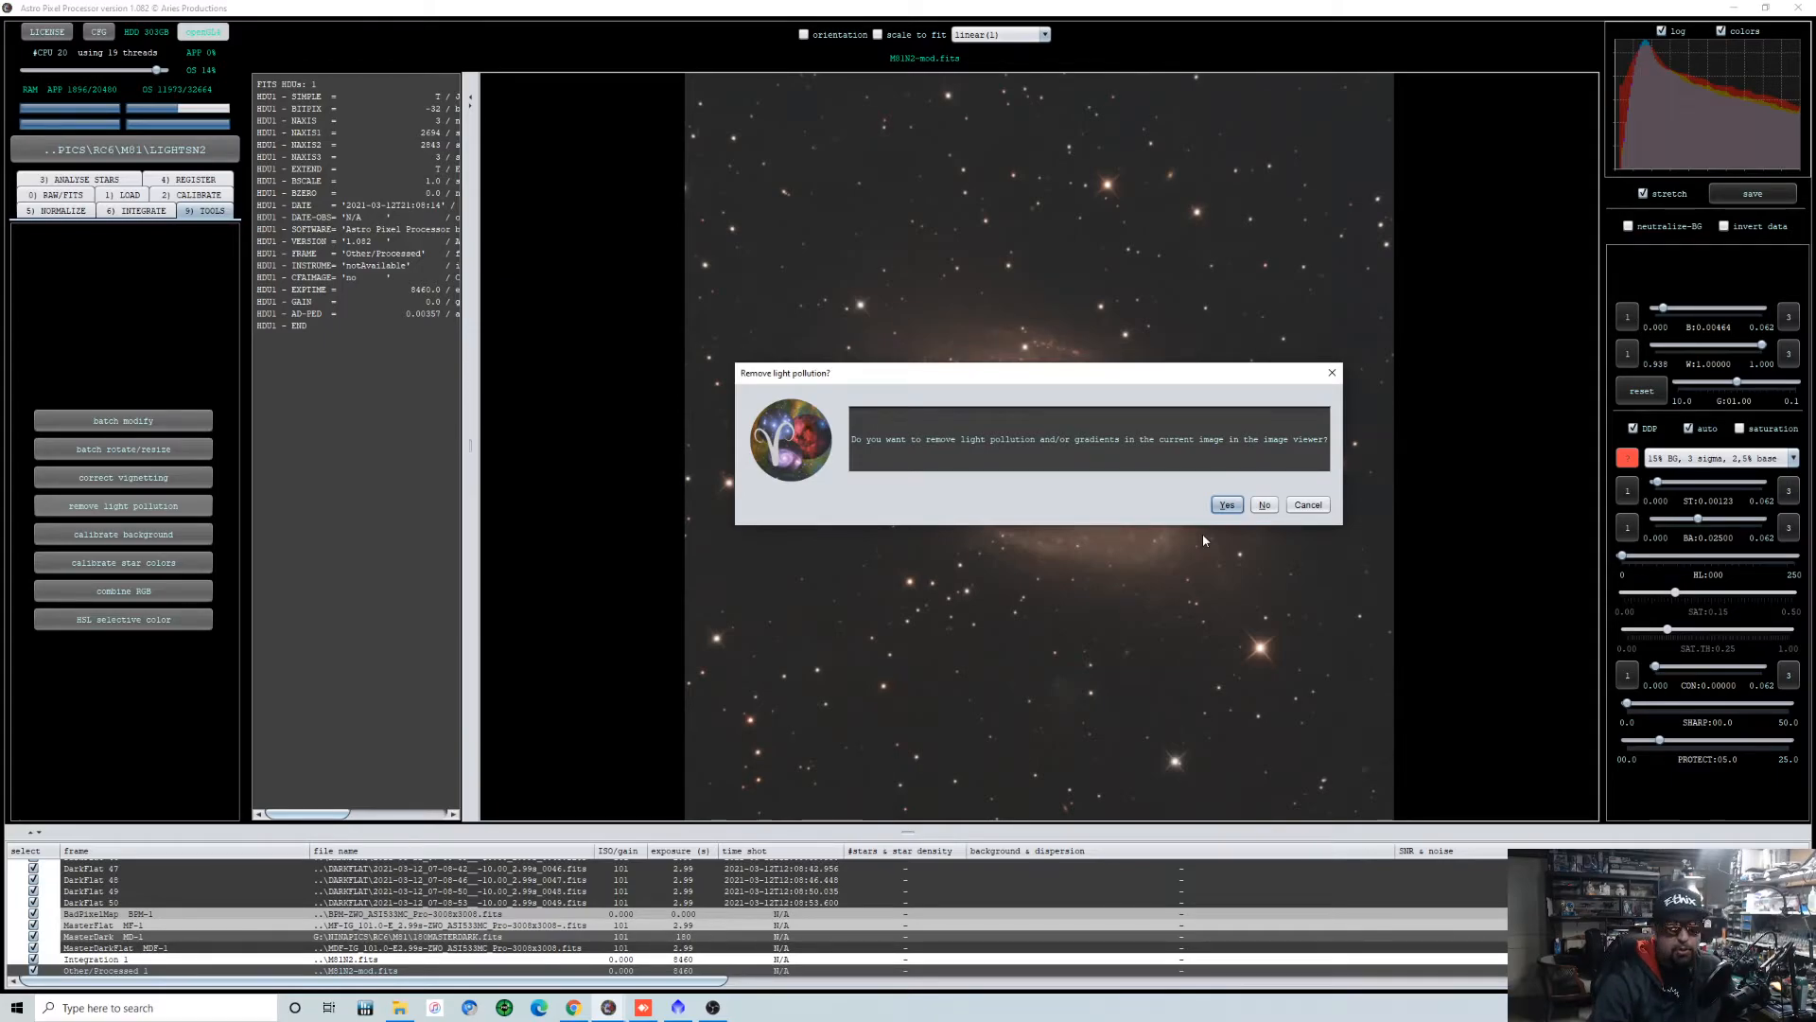
pyautogui.click(1229, 505)
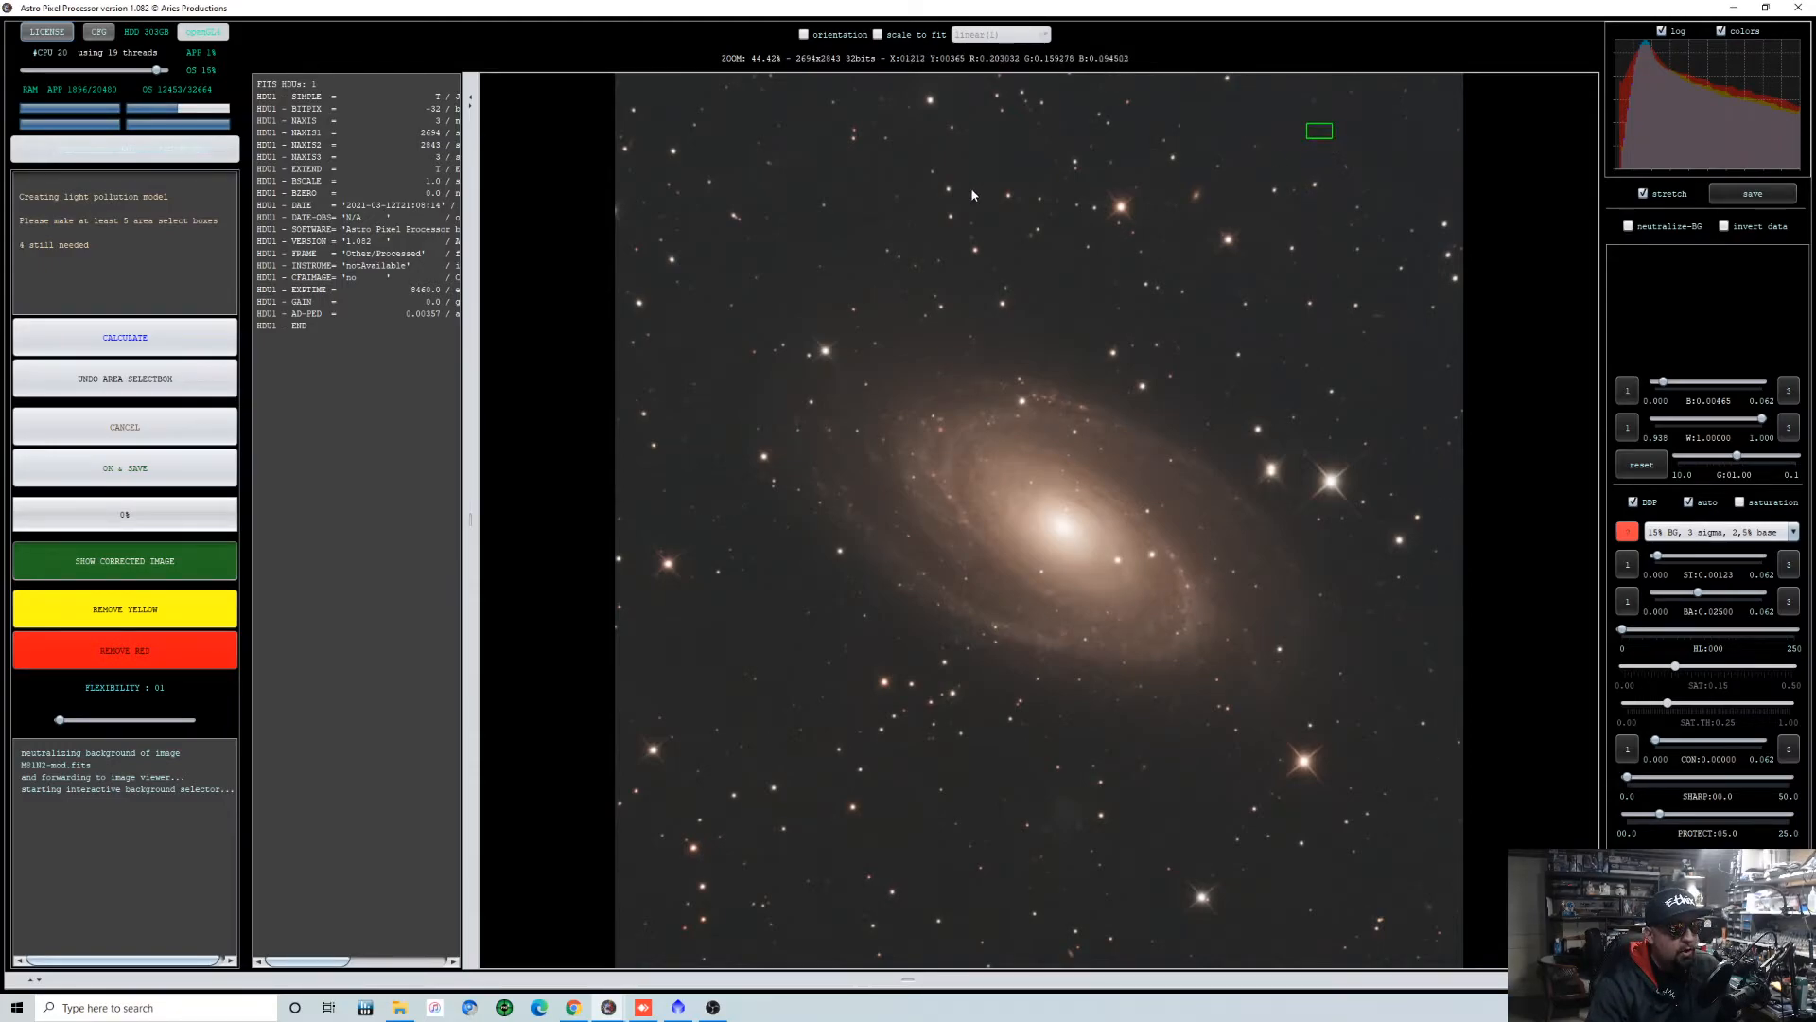
pyautogui.moveTo(998, 142); pyautogui.dragTo(1023, 167)
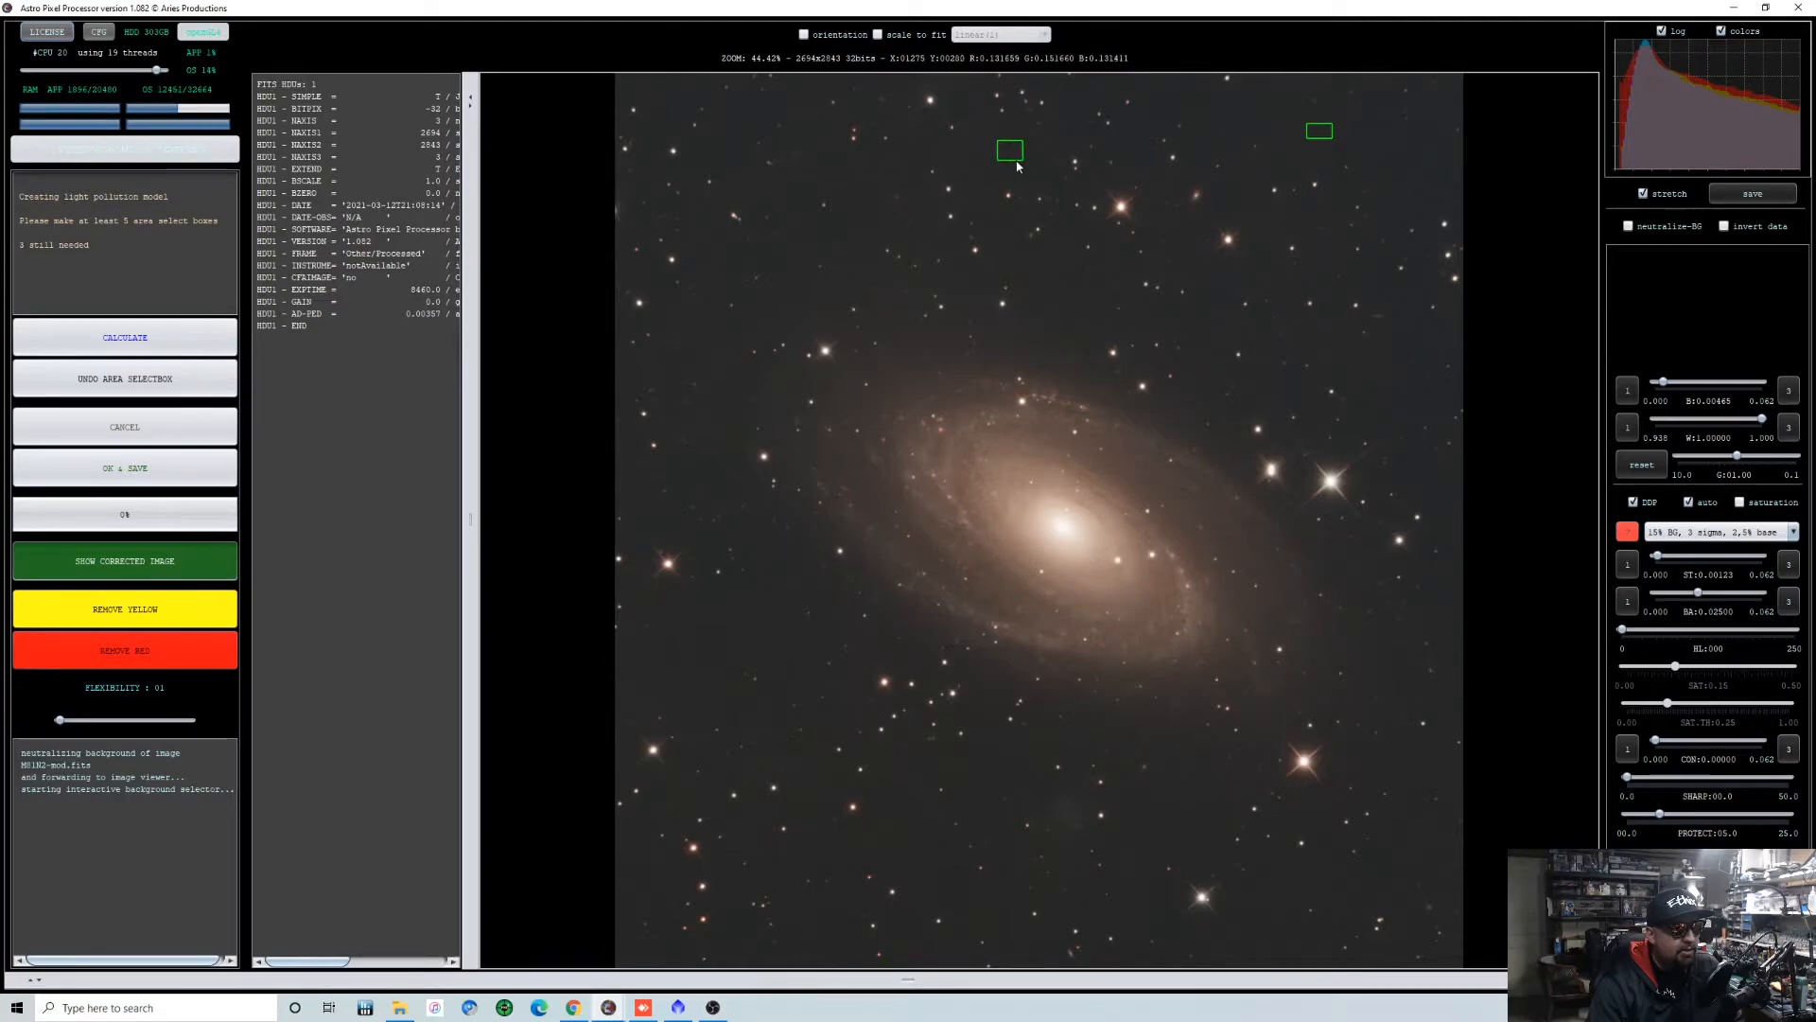
pyautogui.moveTo(730, 110); pyautogui.dragTo(748, 142)
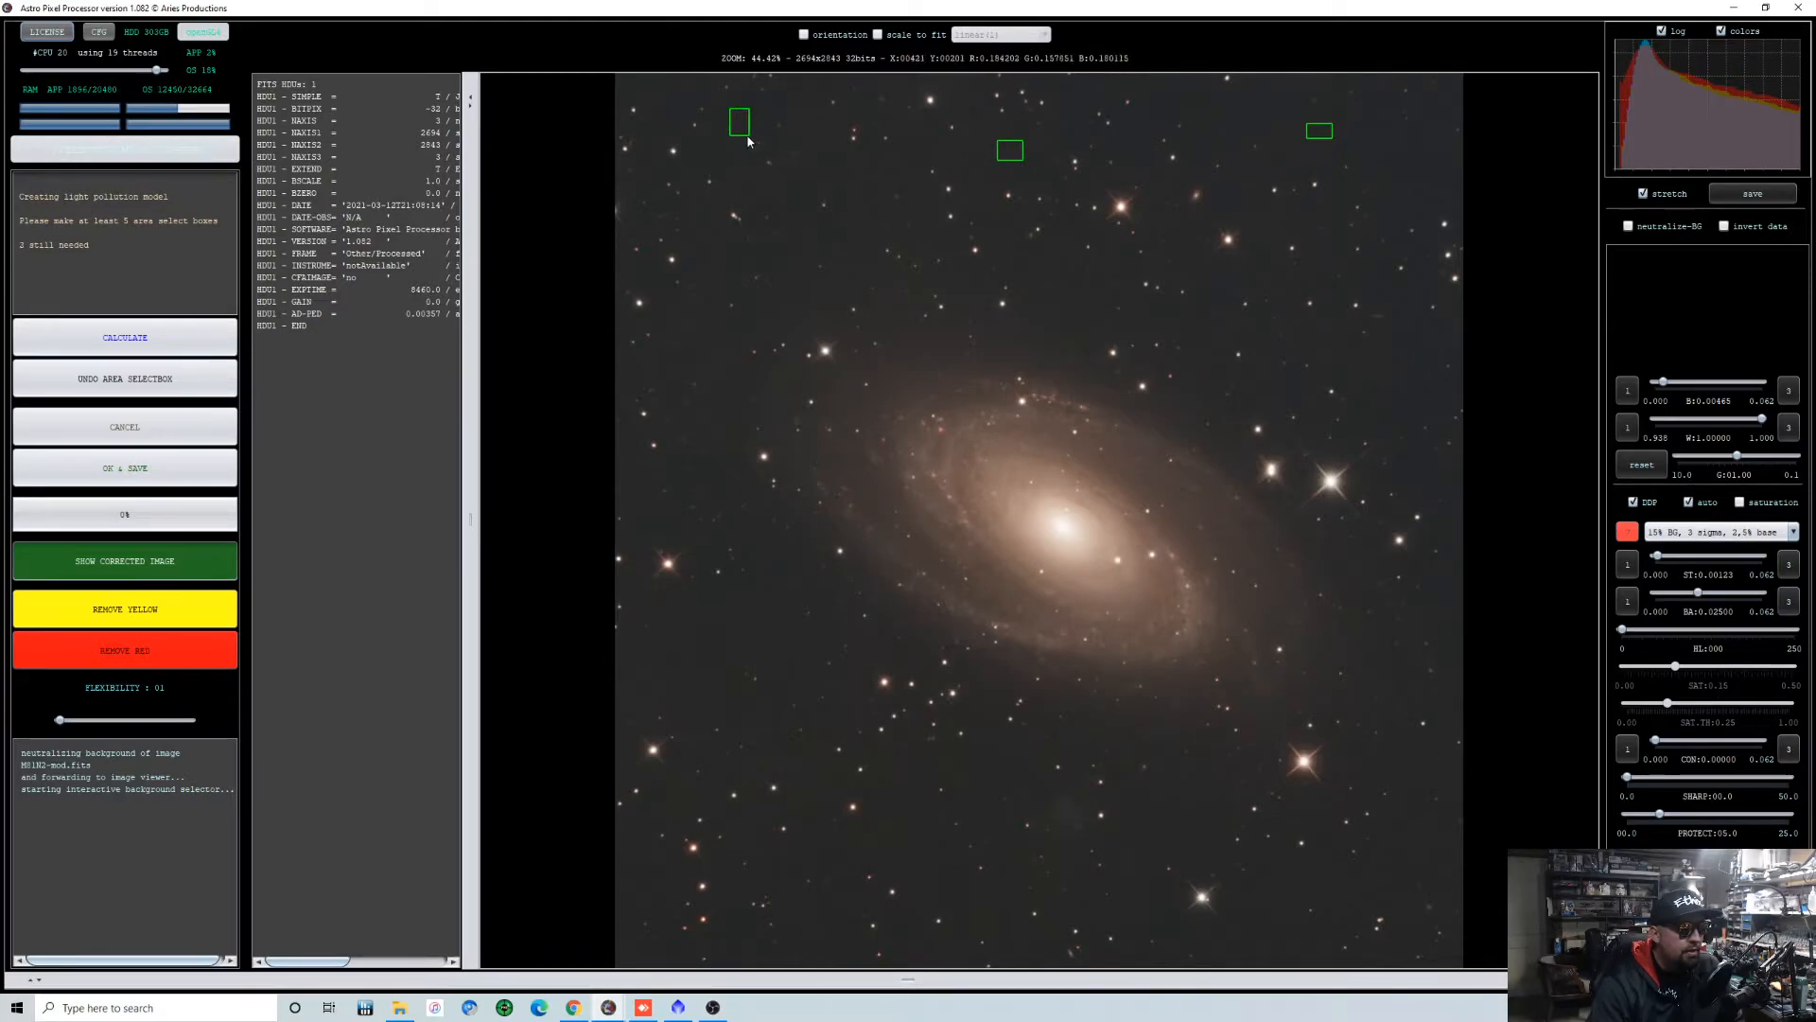
pyautogui.moveTo(697, 344); pyautogui.dragTo(722, 360)
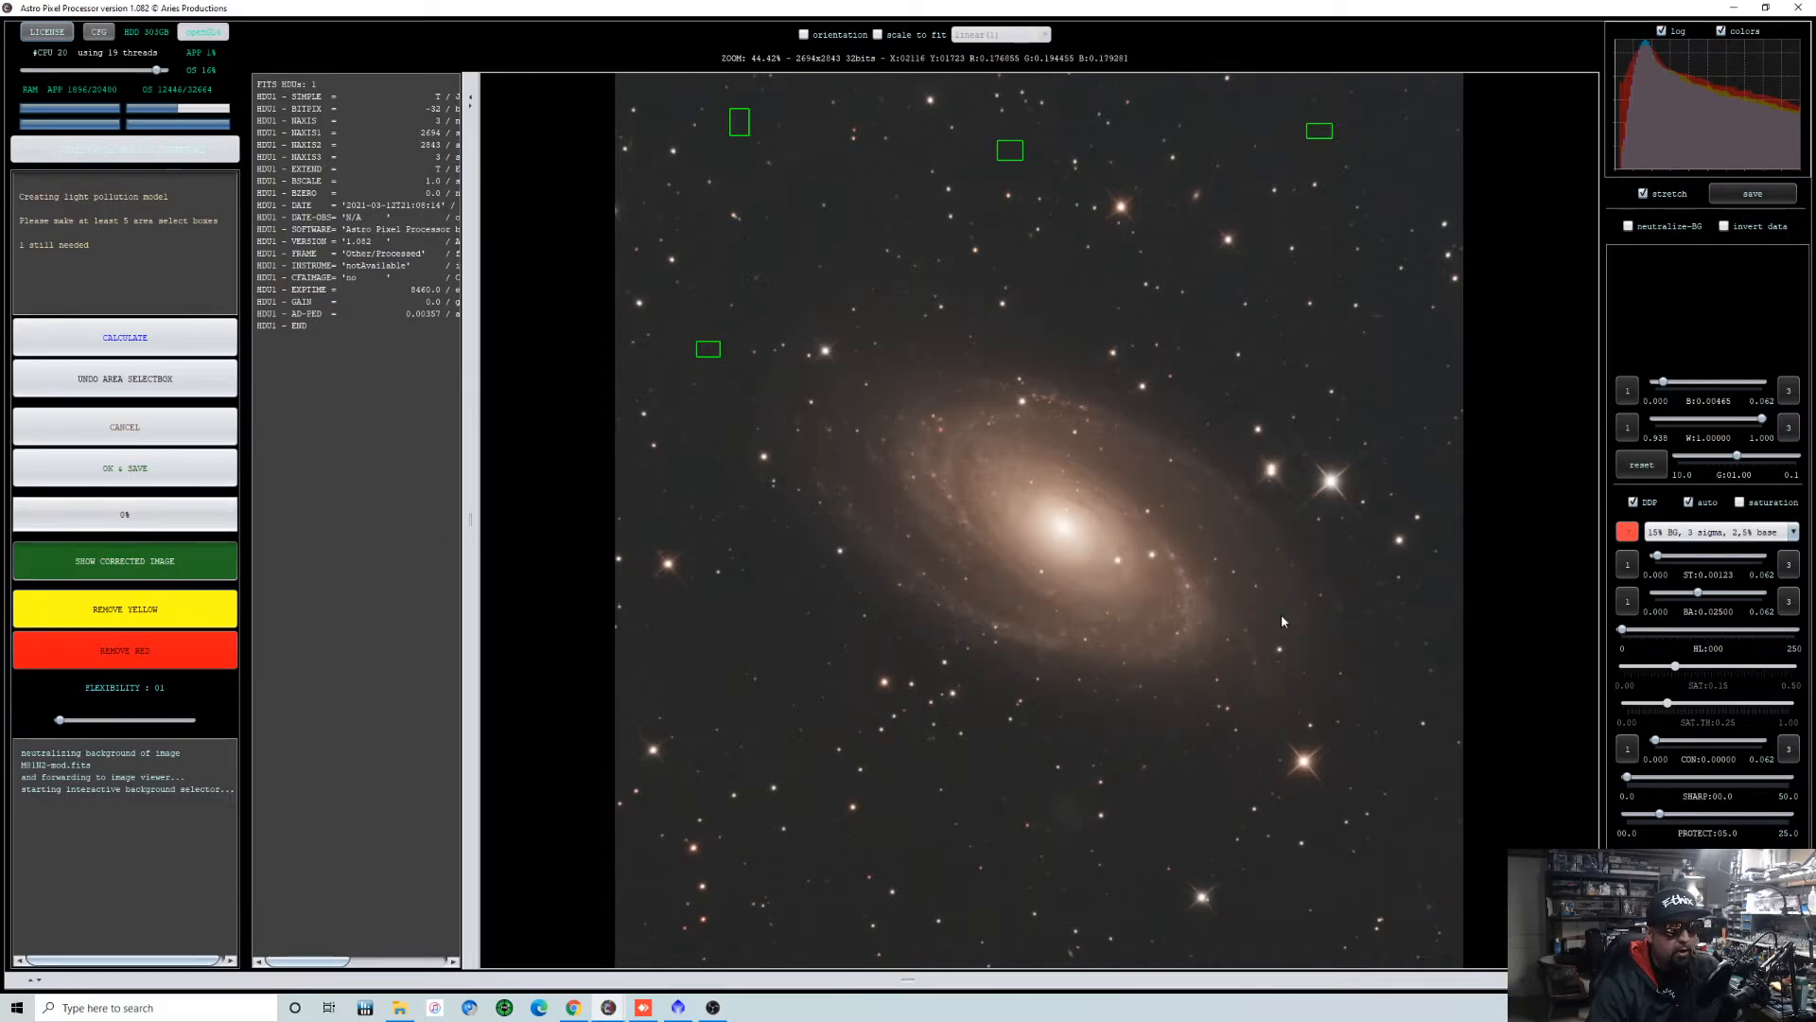
# Set the preview stretch to 30% BG, 2 sigma, 0,0% base and mark eight more background areas around the galaxy.
pyautogui.click(1794, 532)
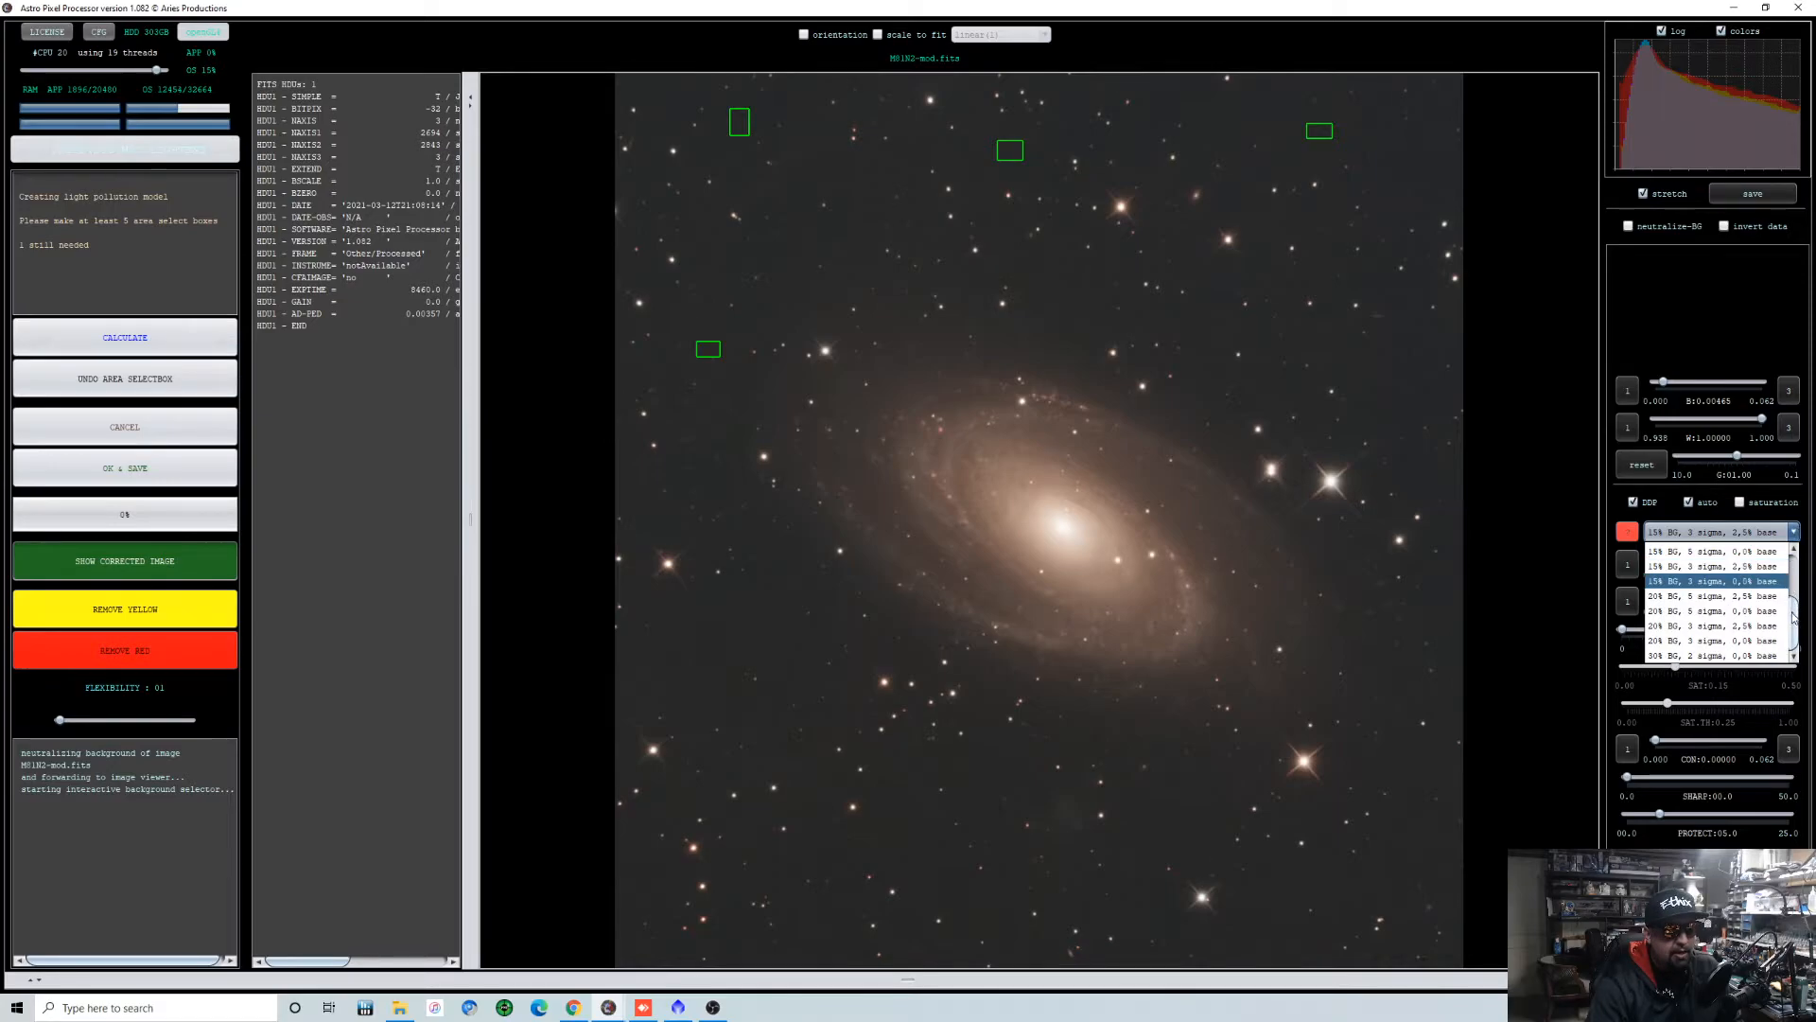
pyautogui.click(1737, 656)
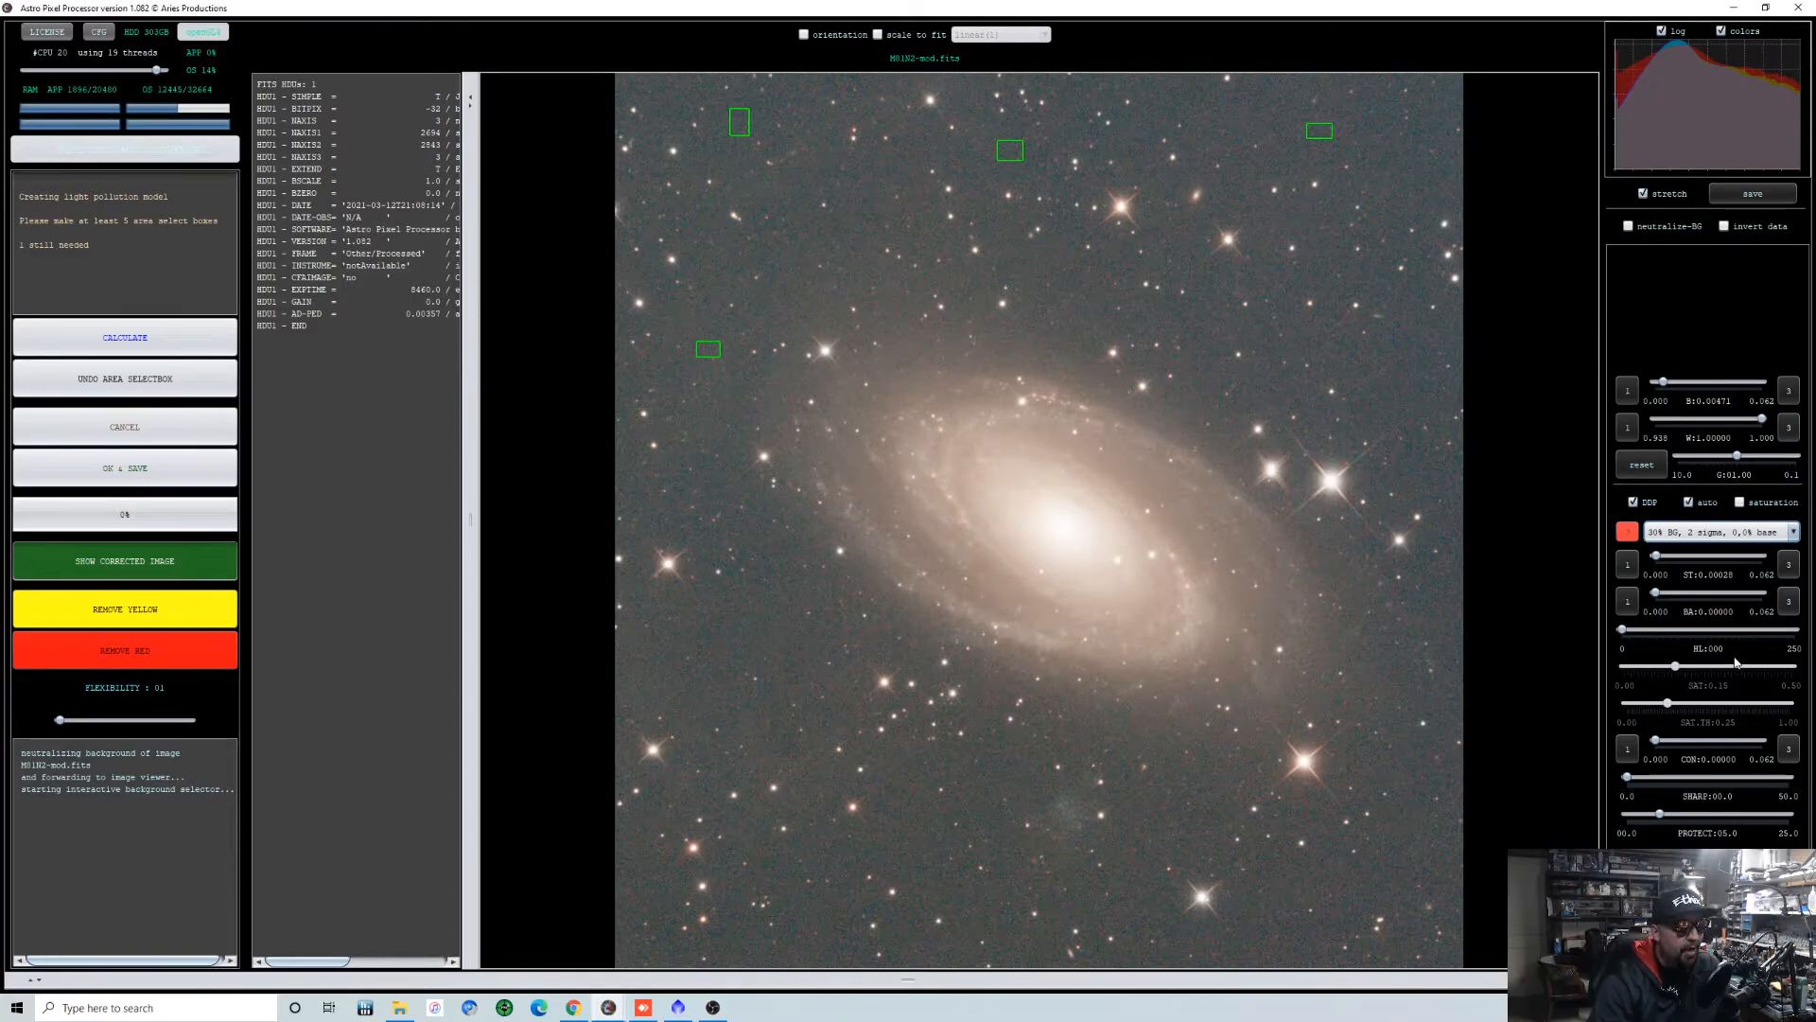
pyautogui.moveTo(719, 616); pyautogui.dragTo(722, 708)
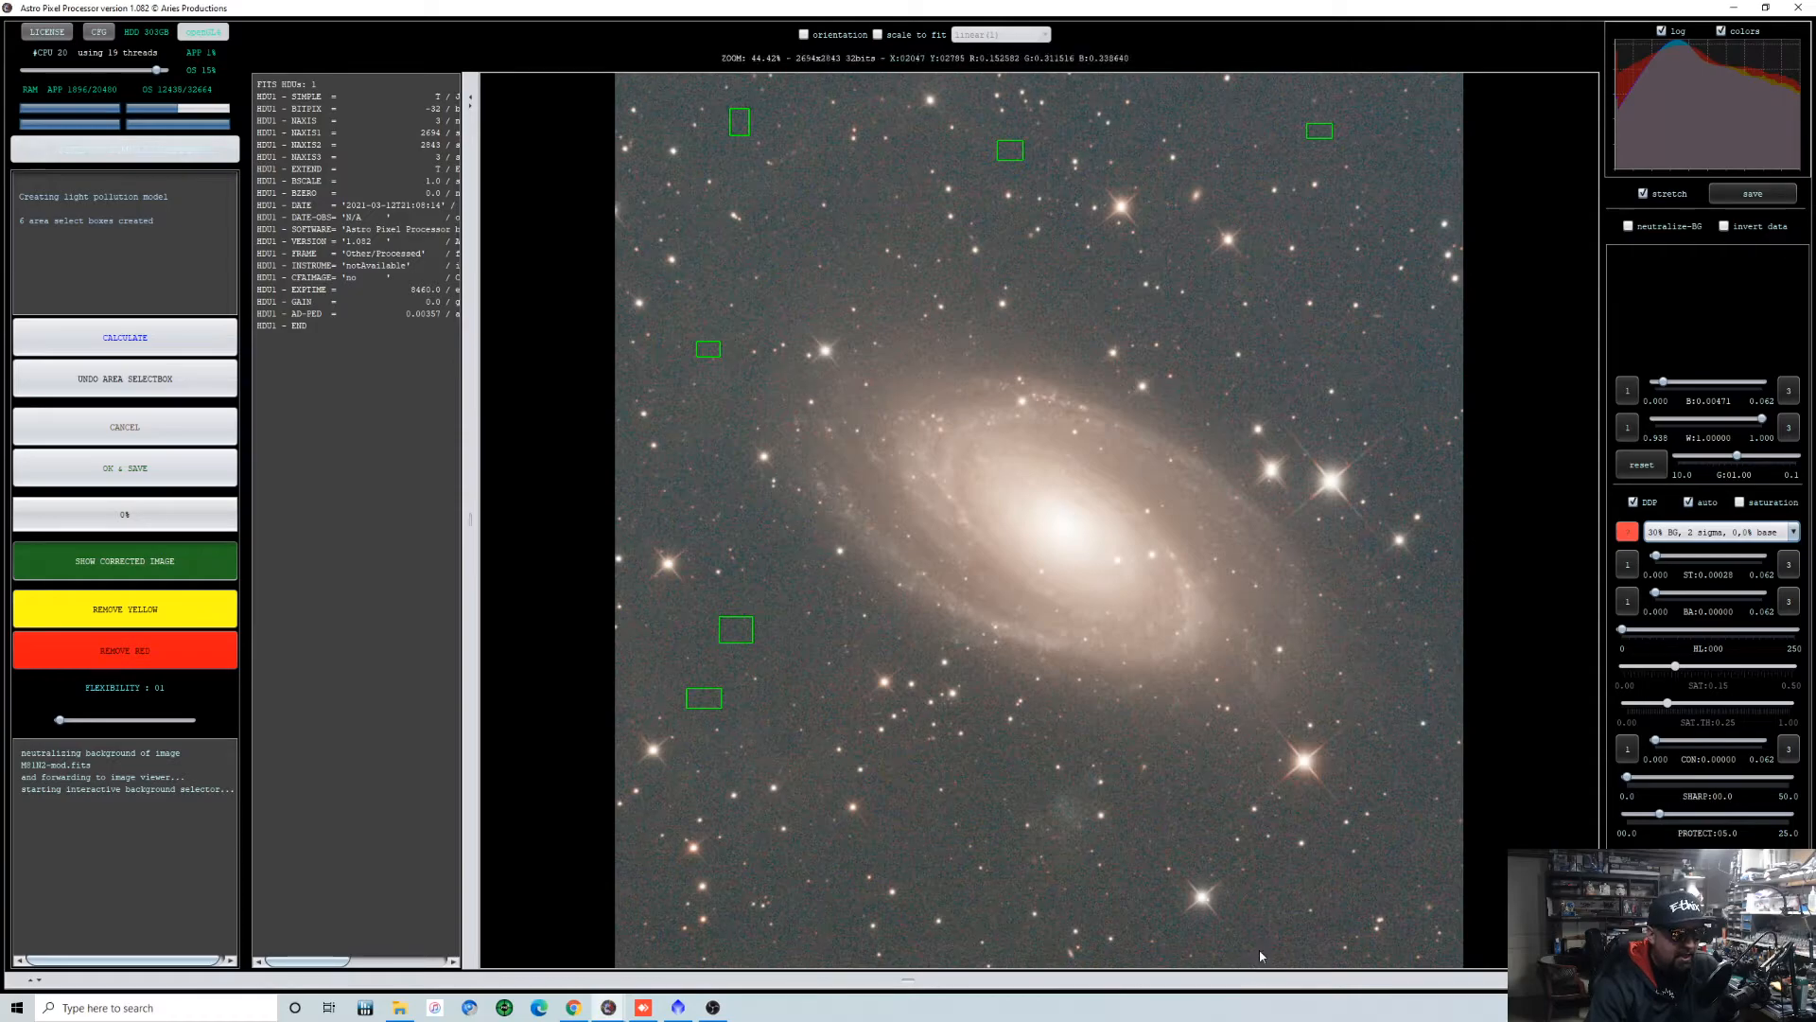
pyautogui.moveTo(1250, 941); pyautogui.dragTo(1283, 951)
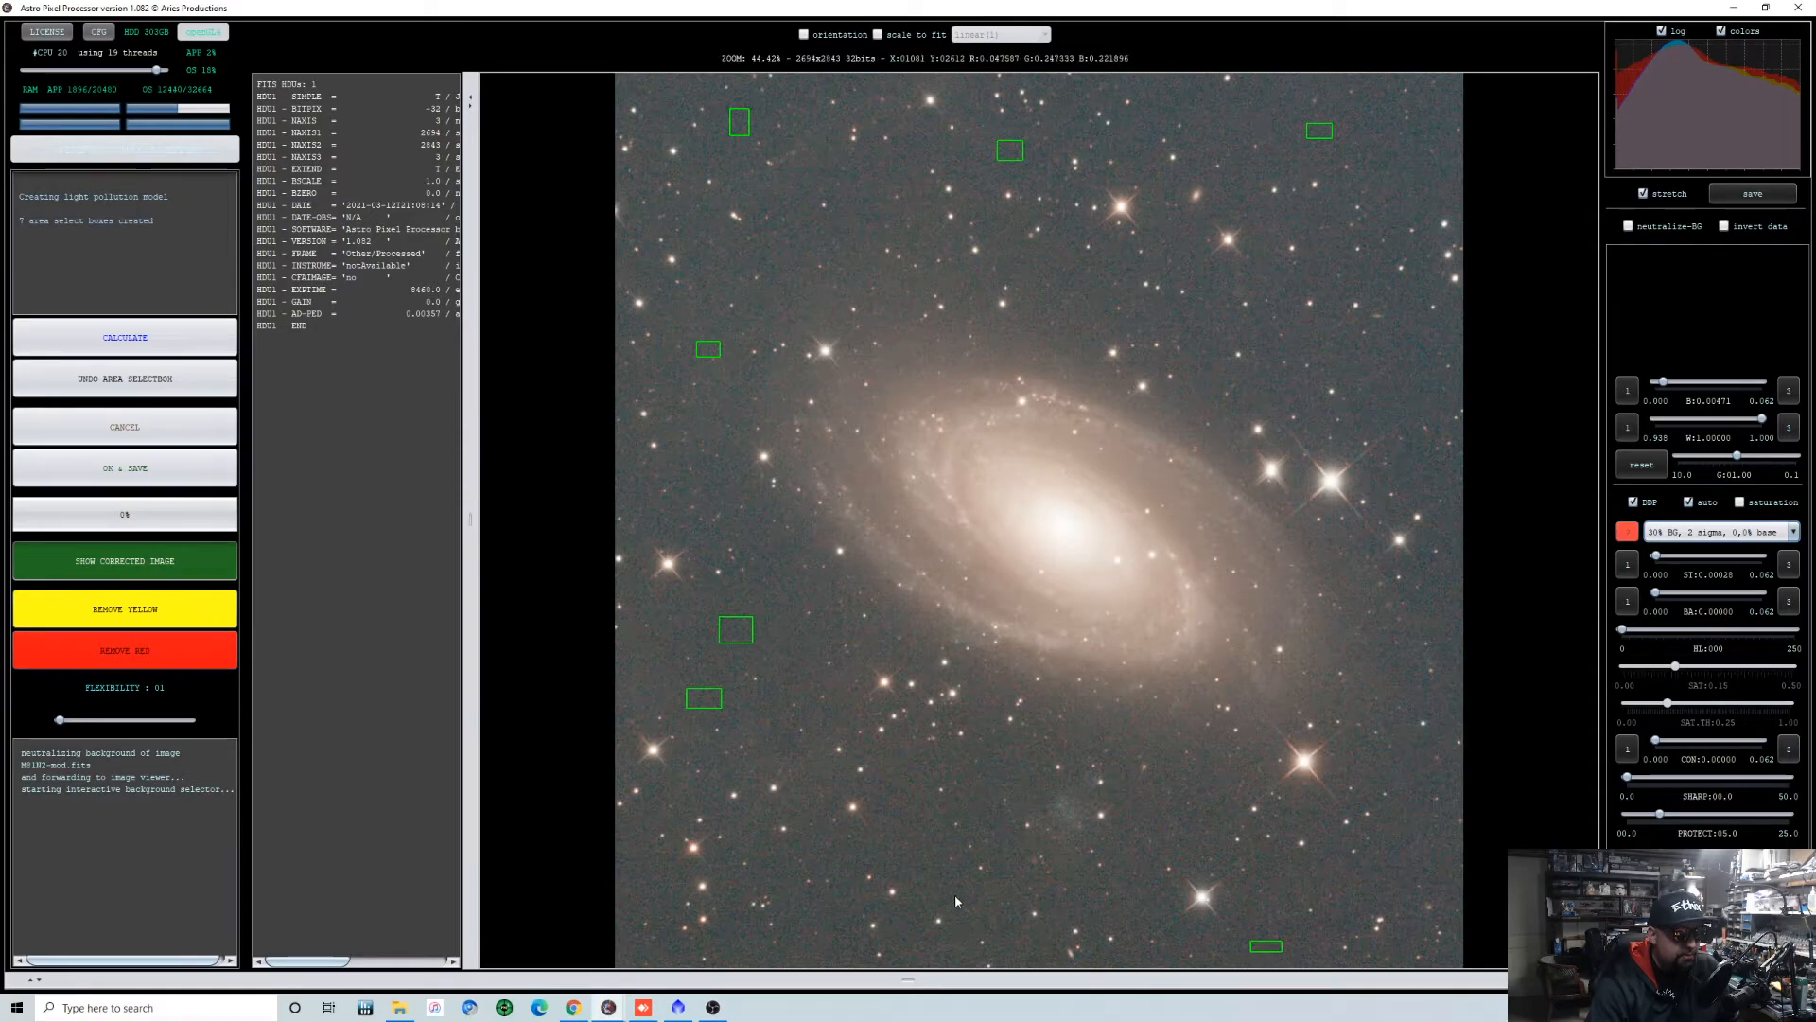
pyautogui.moveTo(951, 889); pyautogui.dragTo(973, 906)
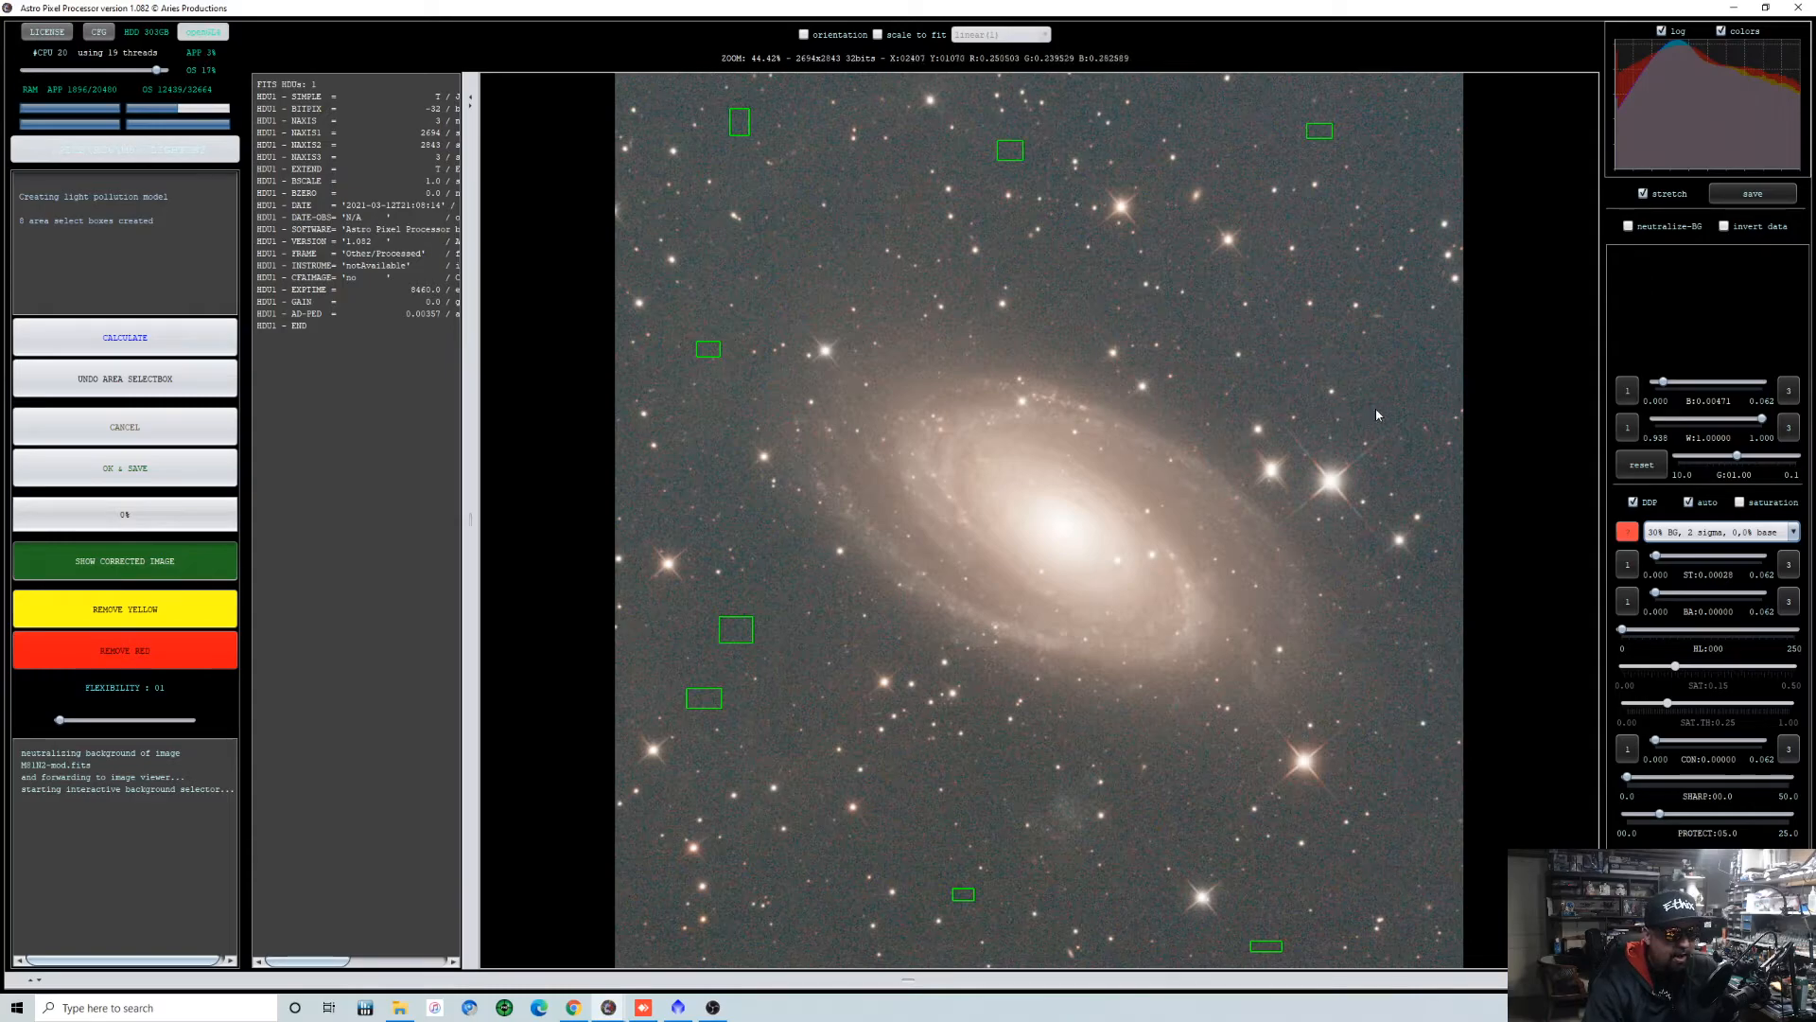
pyautogui.moveTo(1395, 380); pyautogui.dragTo(1418, 395)
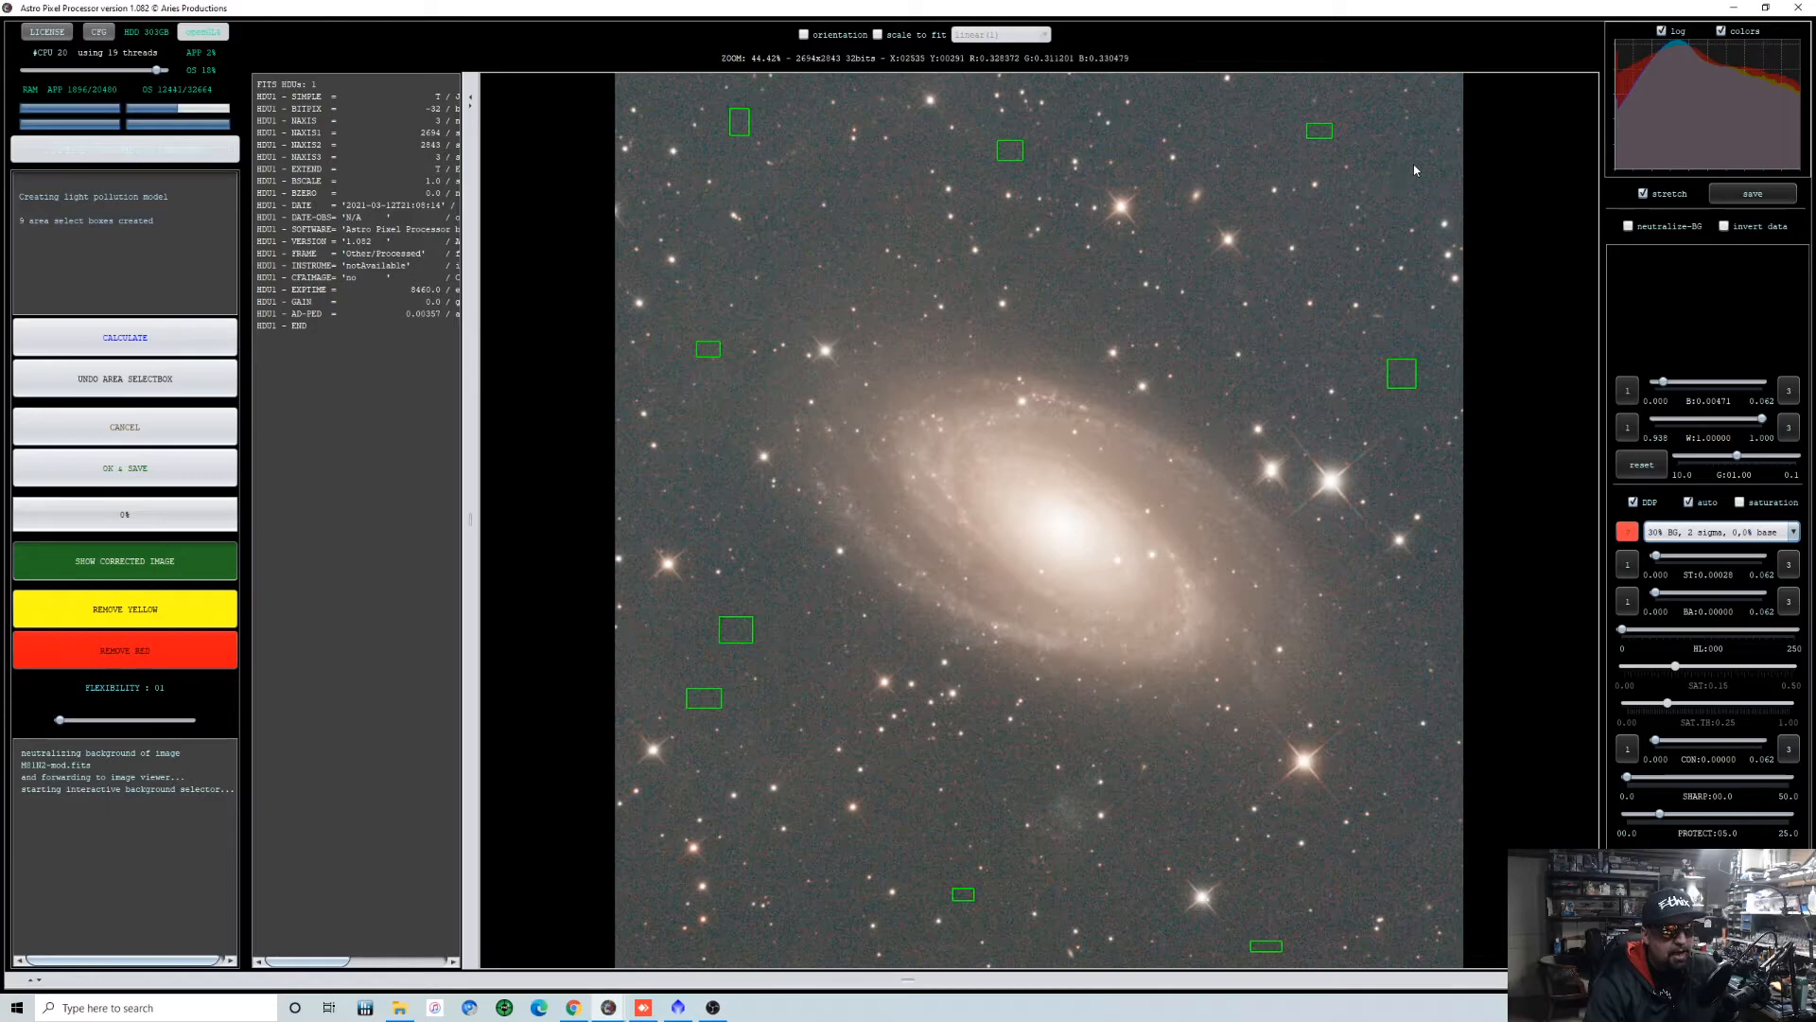
pyautogui.moveTo(1428, 186); pyautogui.dragTo(1439, 182)
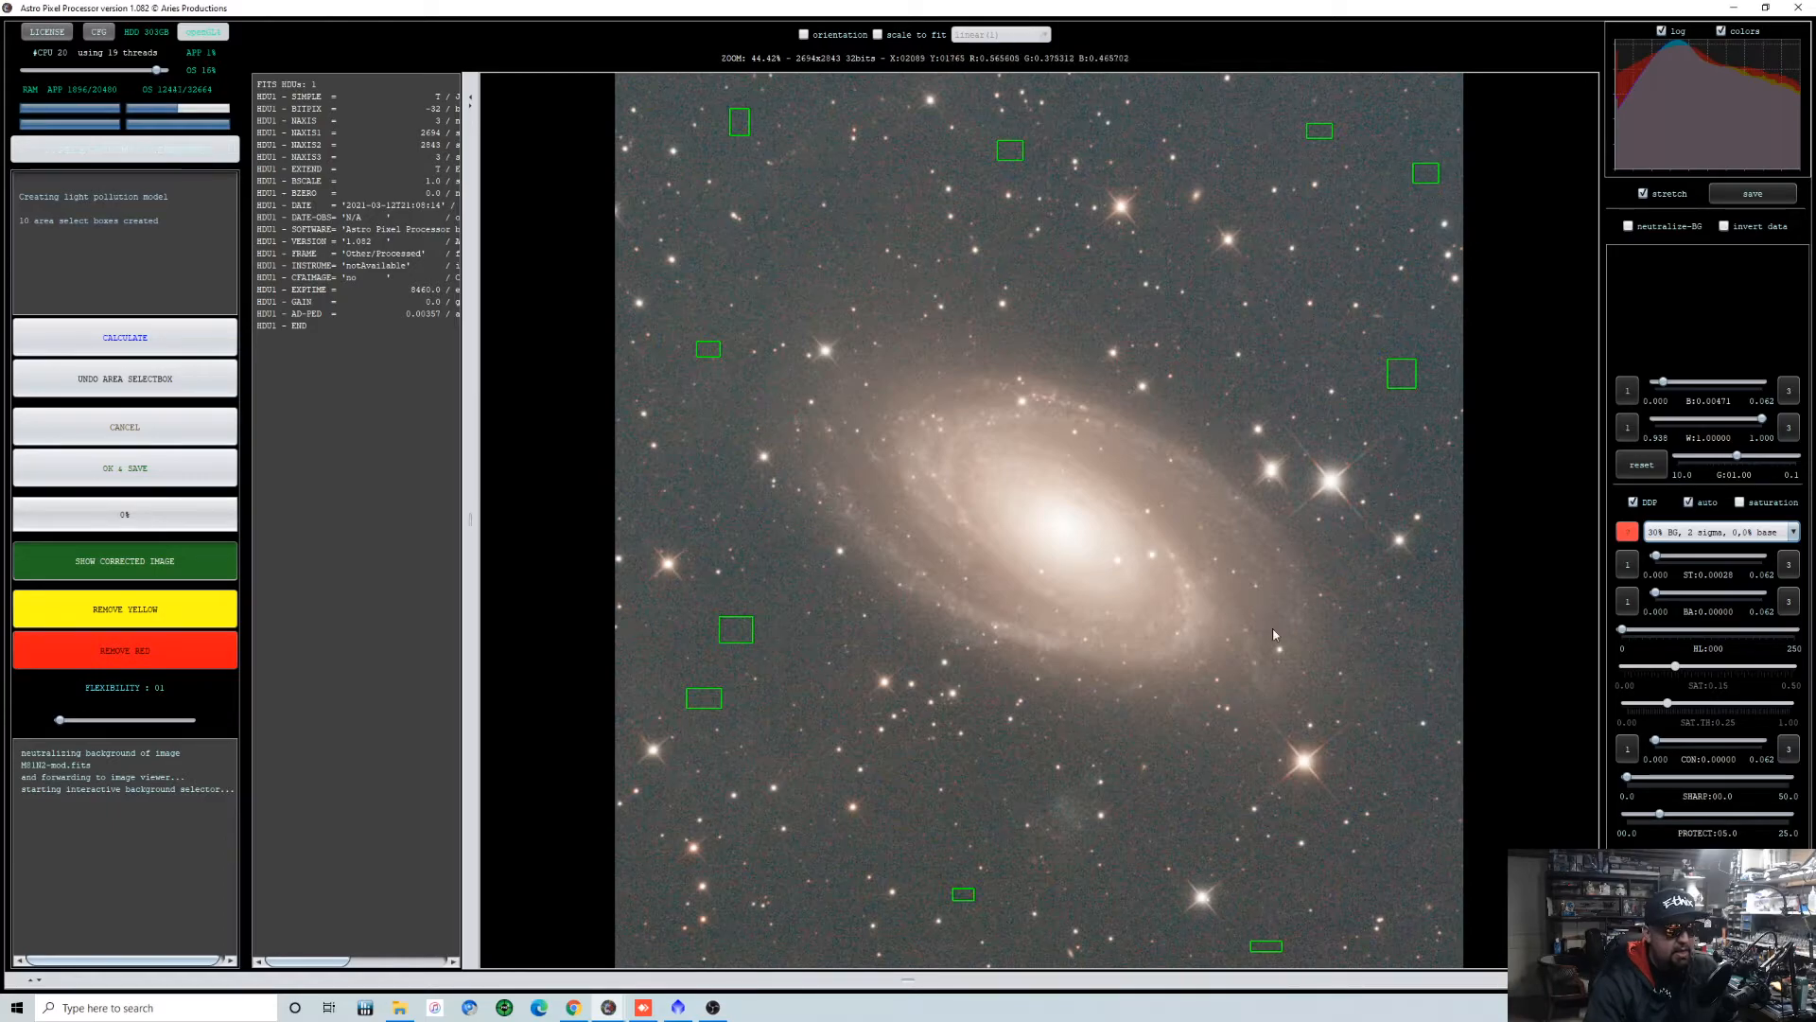
pyautogui.moveTo(1384, 861); pyautogui.dragTo(1408, 874)
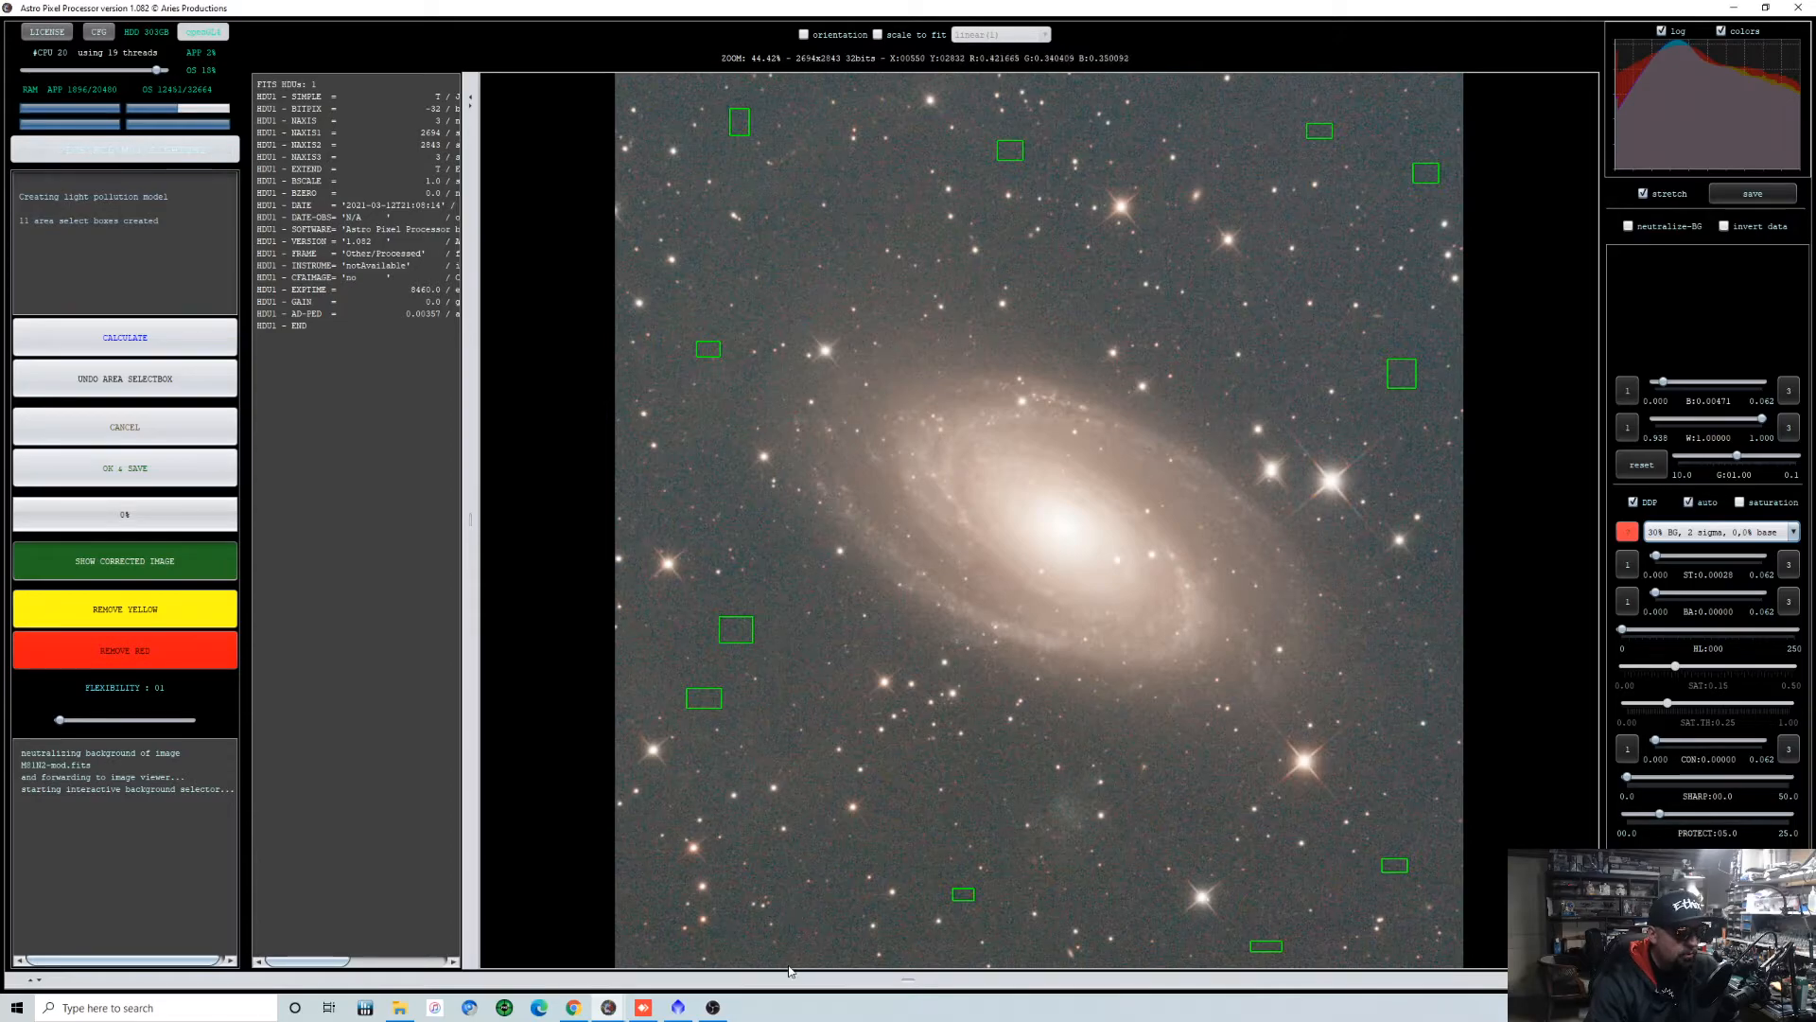
pyautogui.moveTo(805, 944); pyautogui.dragTo(828, 959)
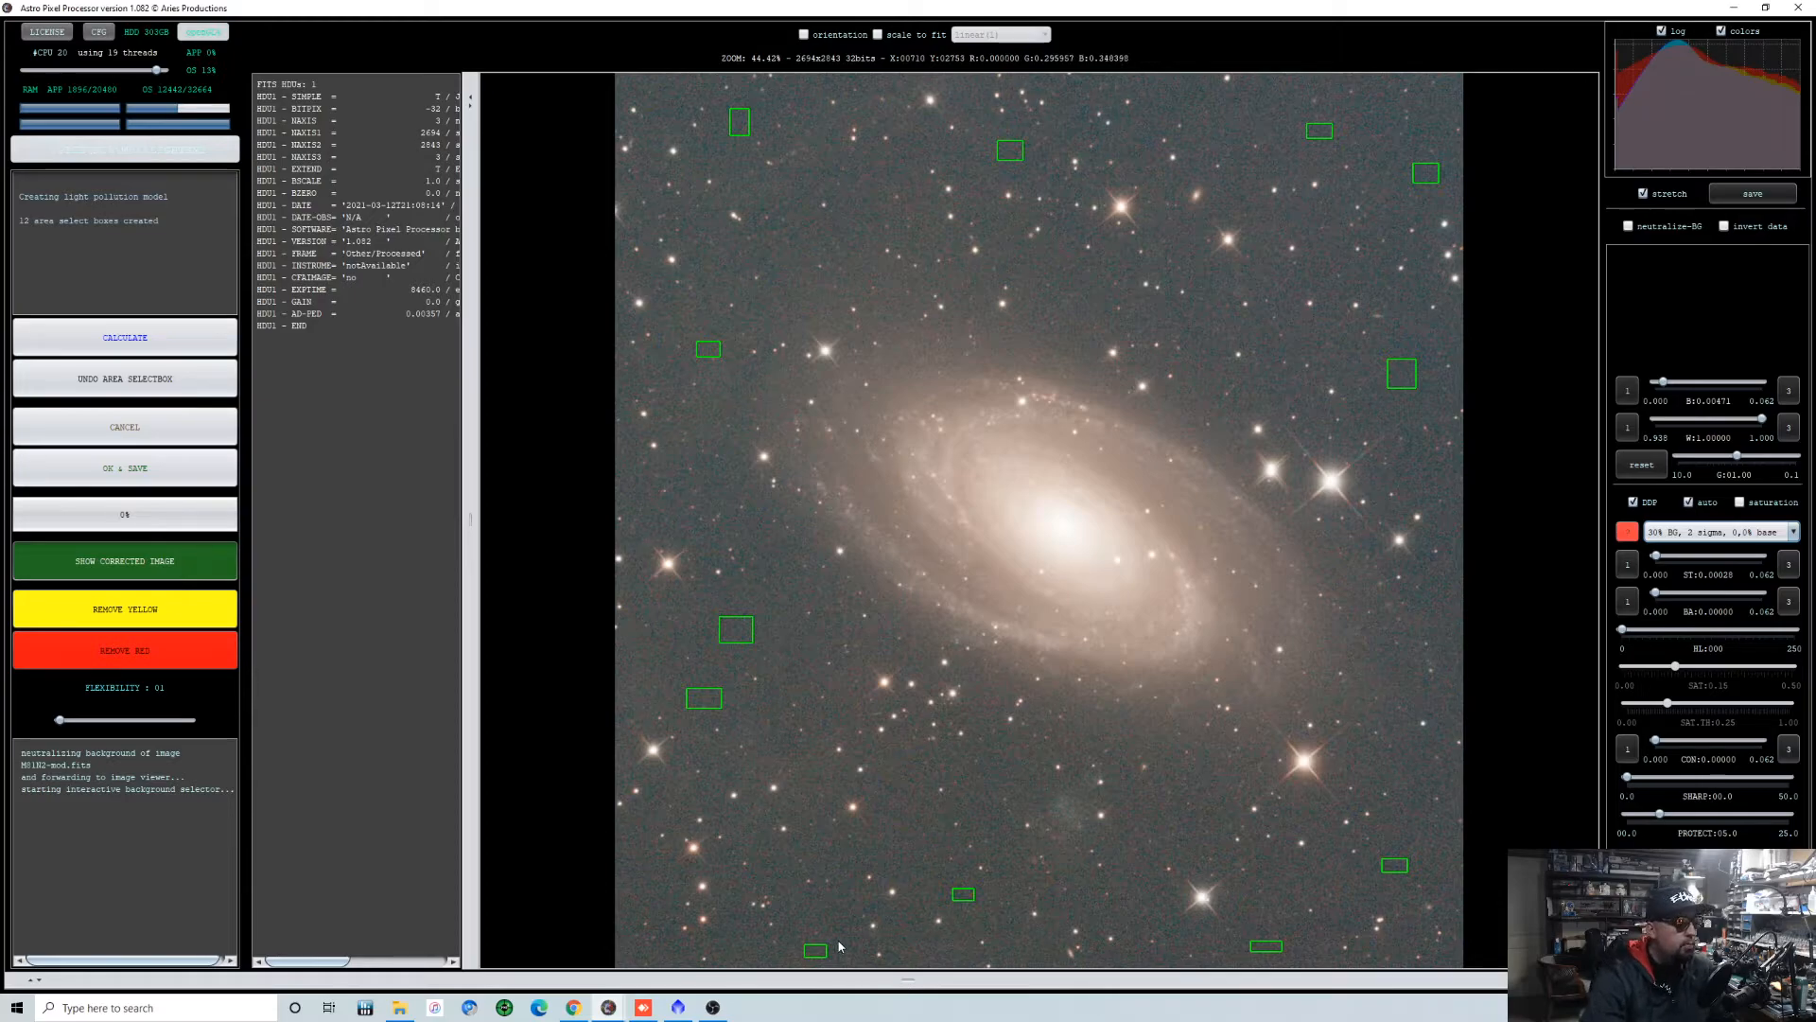
# Calculate the light pollution model and remove the area boxes flagged red.
pyautogui.click(122, 348)
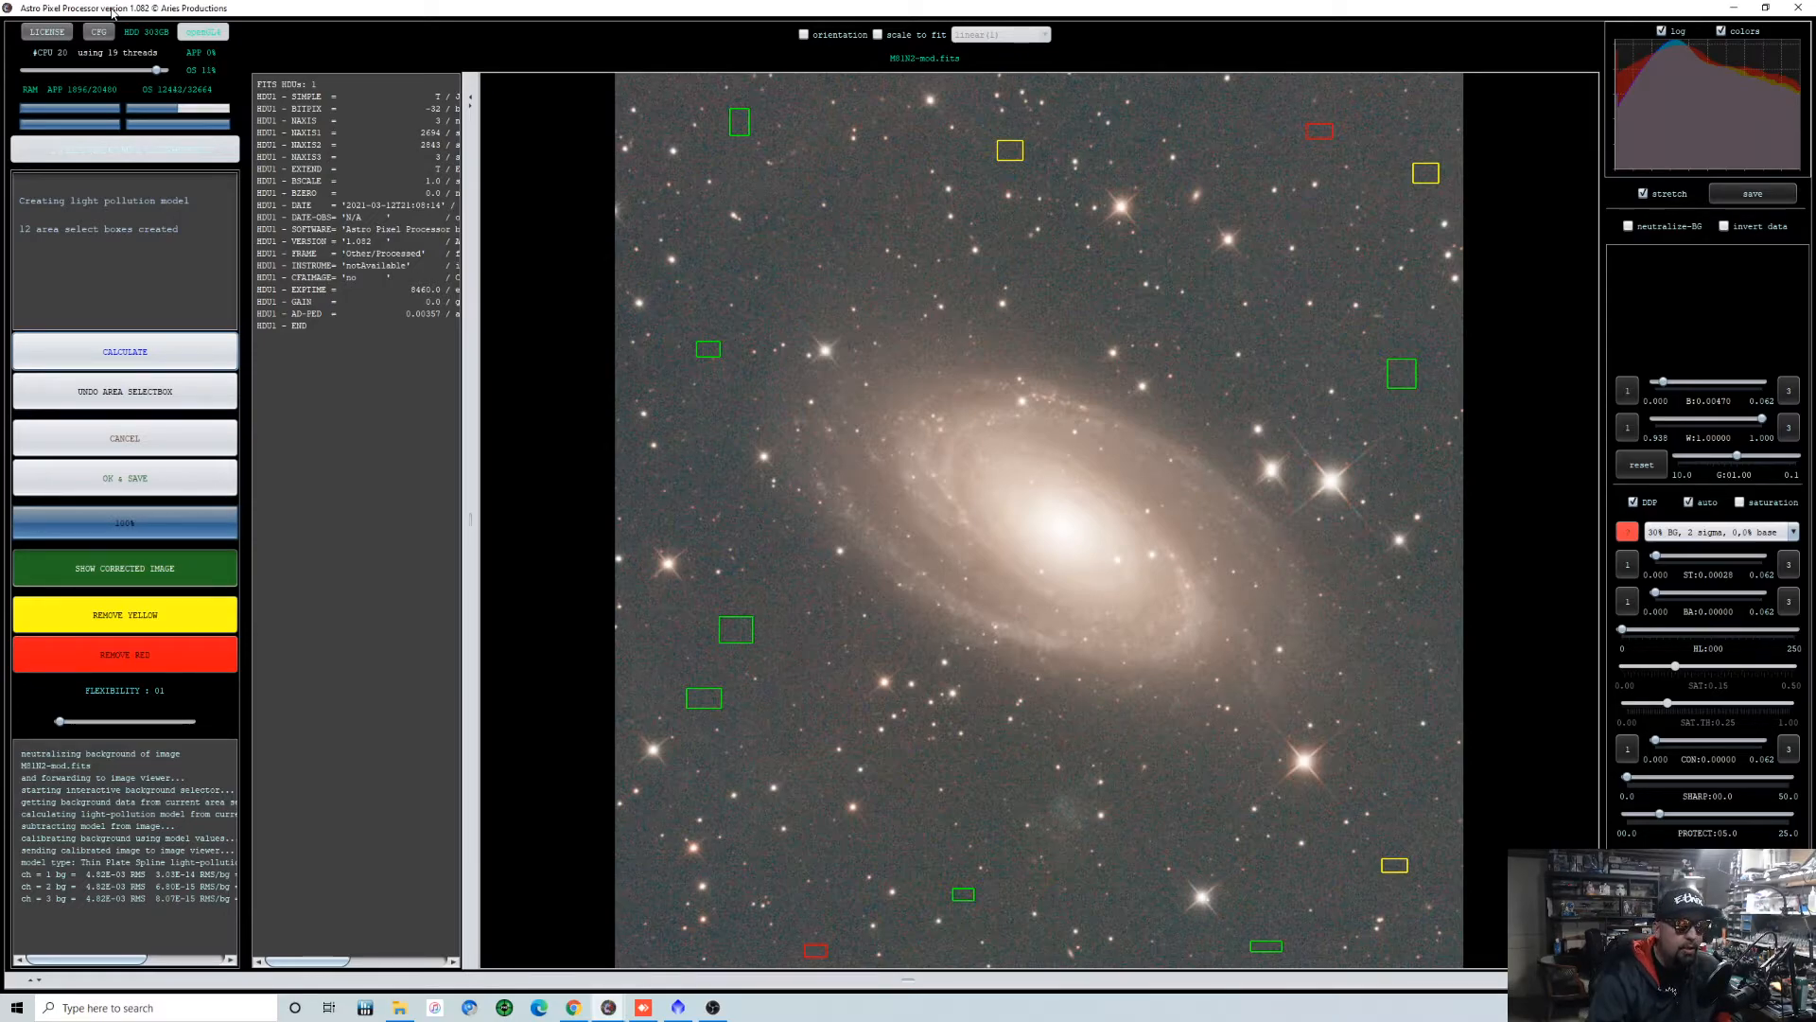
pyautogui.click(157, 656)
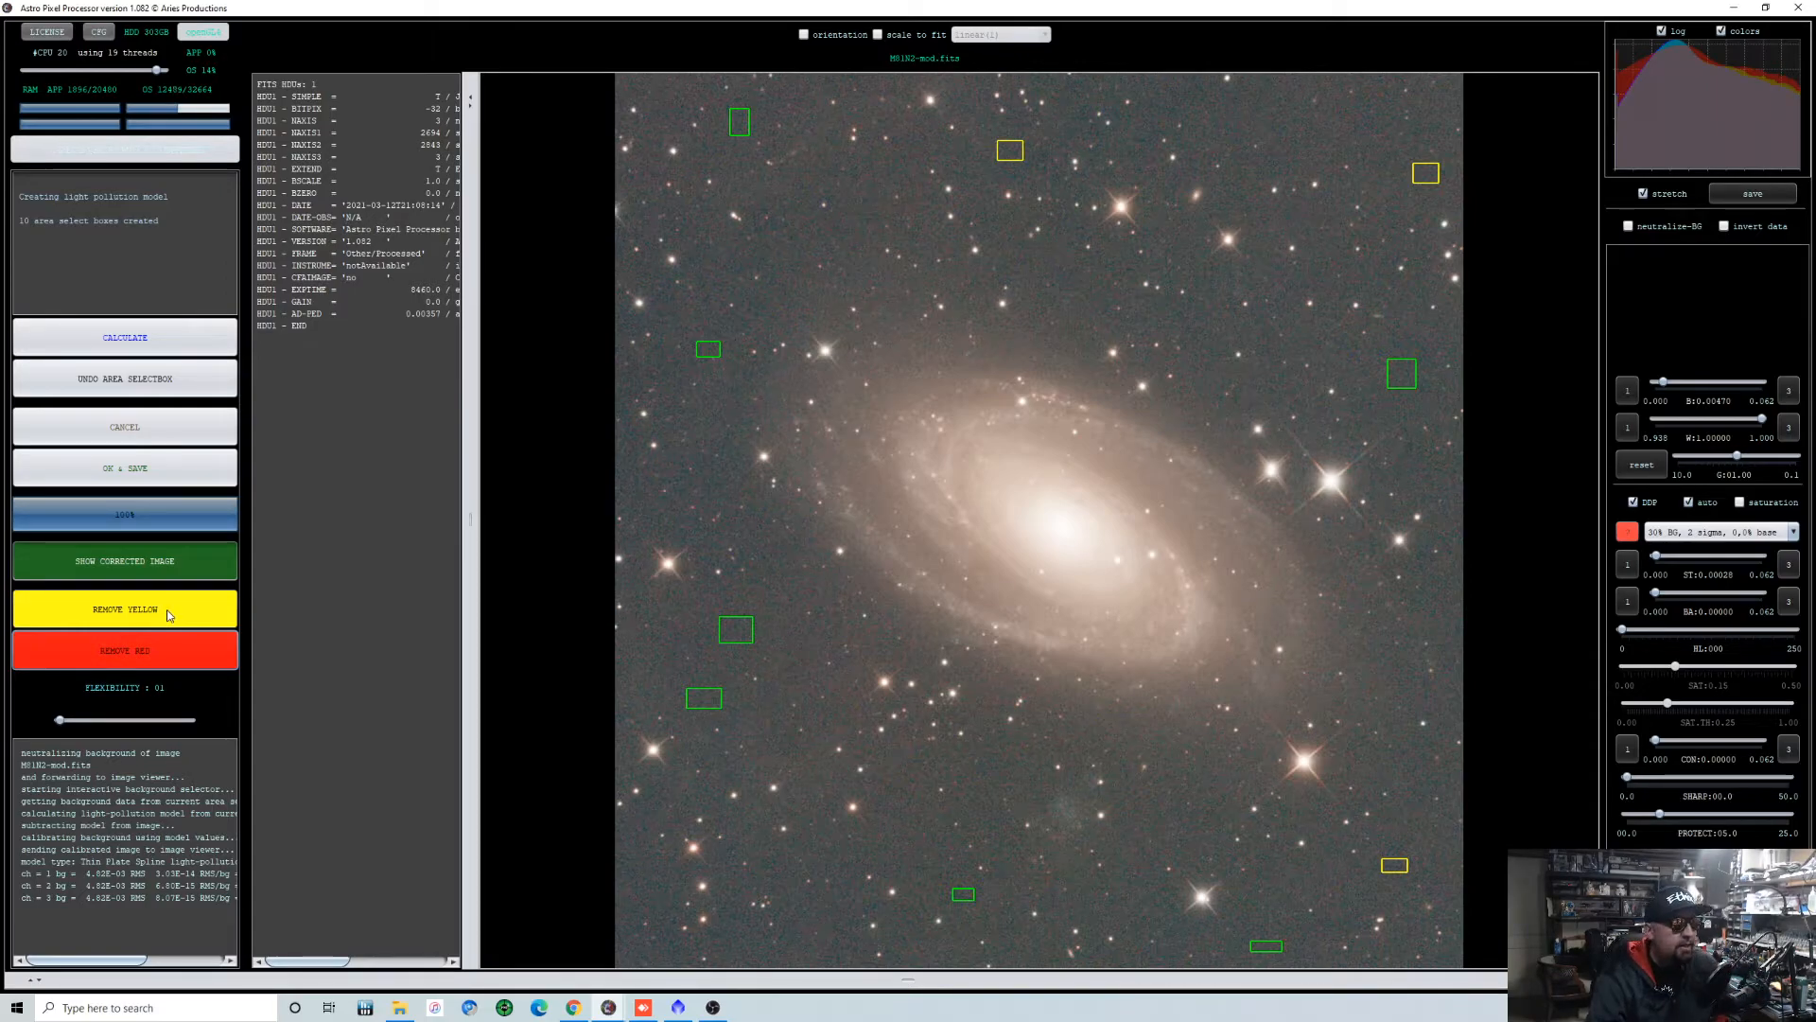
# Save the light-pollution-corrected image under the file name M81N2-mod-lpc-cbg.
pyautogui.click(180, 480)
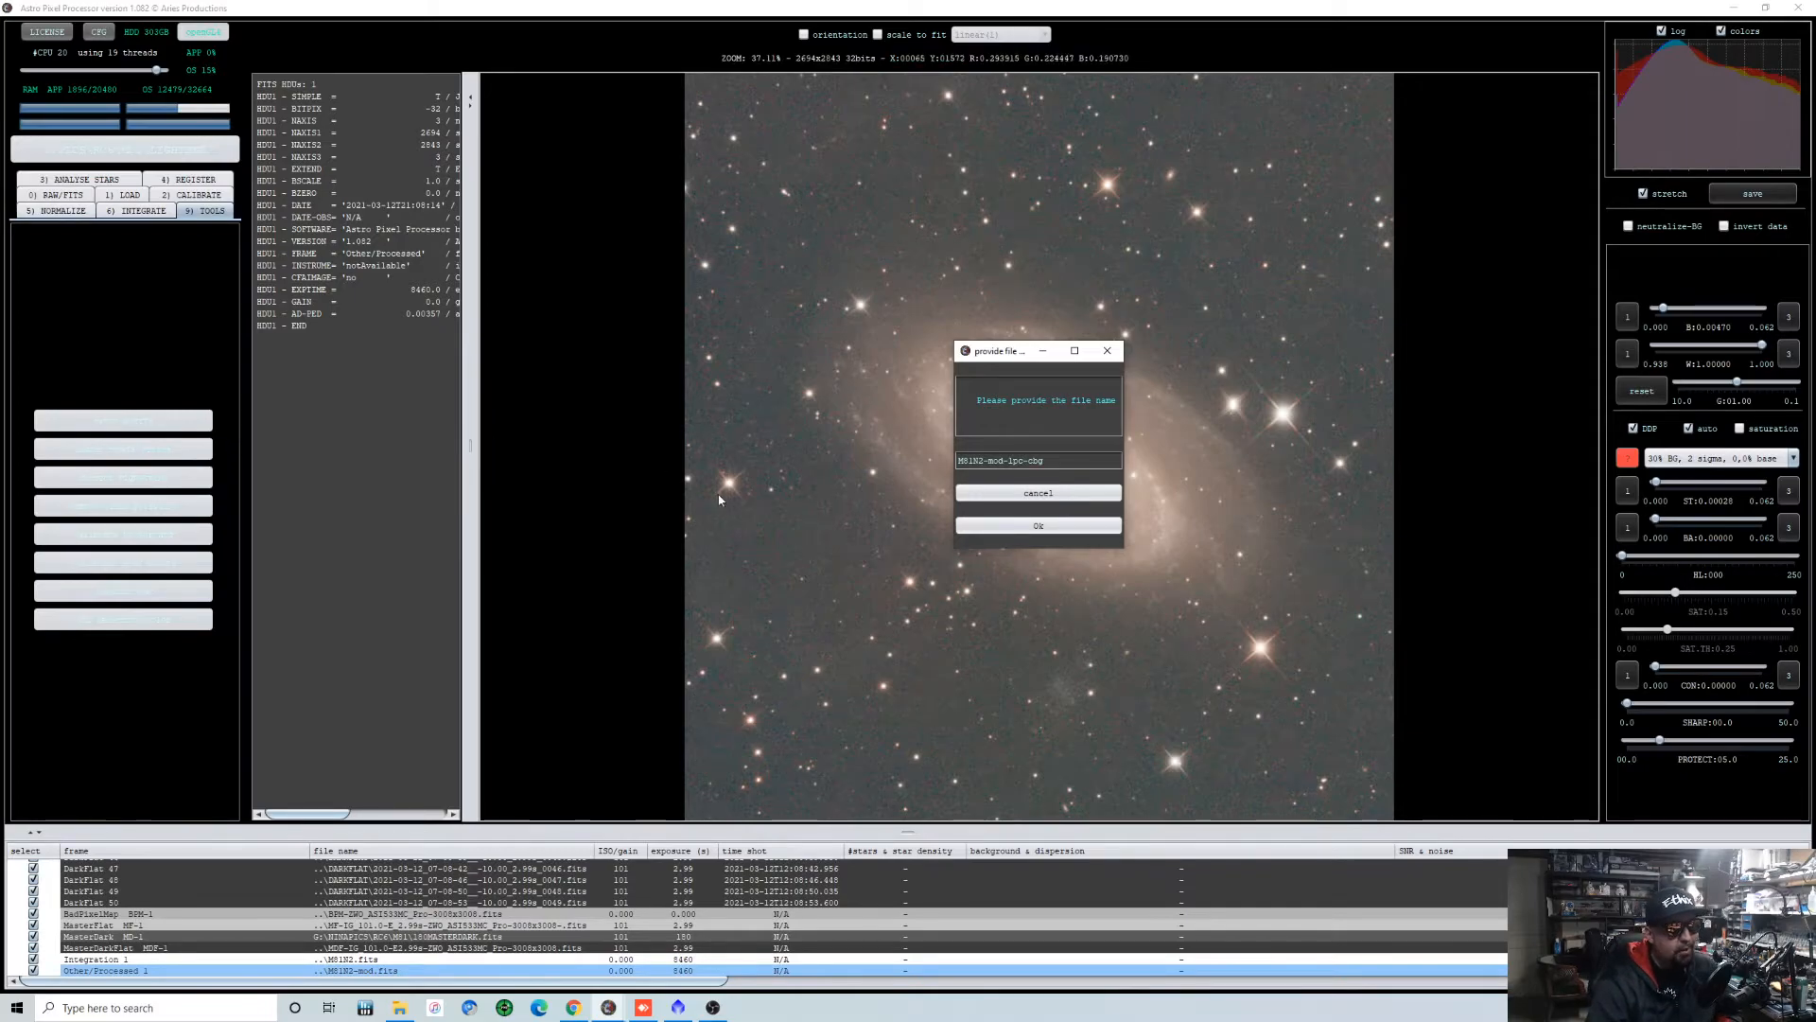
pyautogui.click(1038, 527)
pyautogui.click(1075, 526)
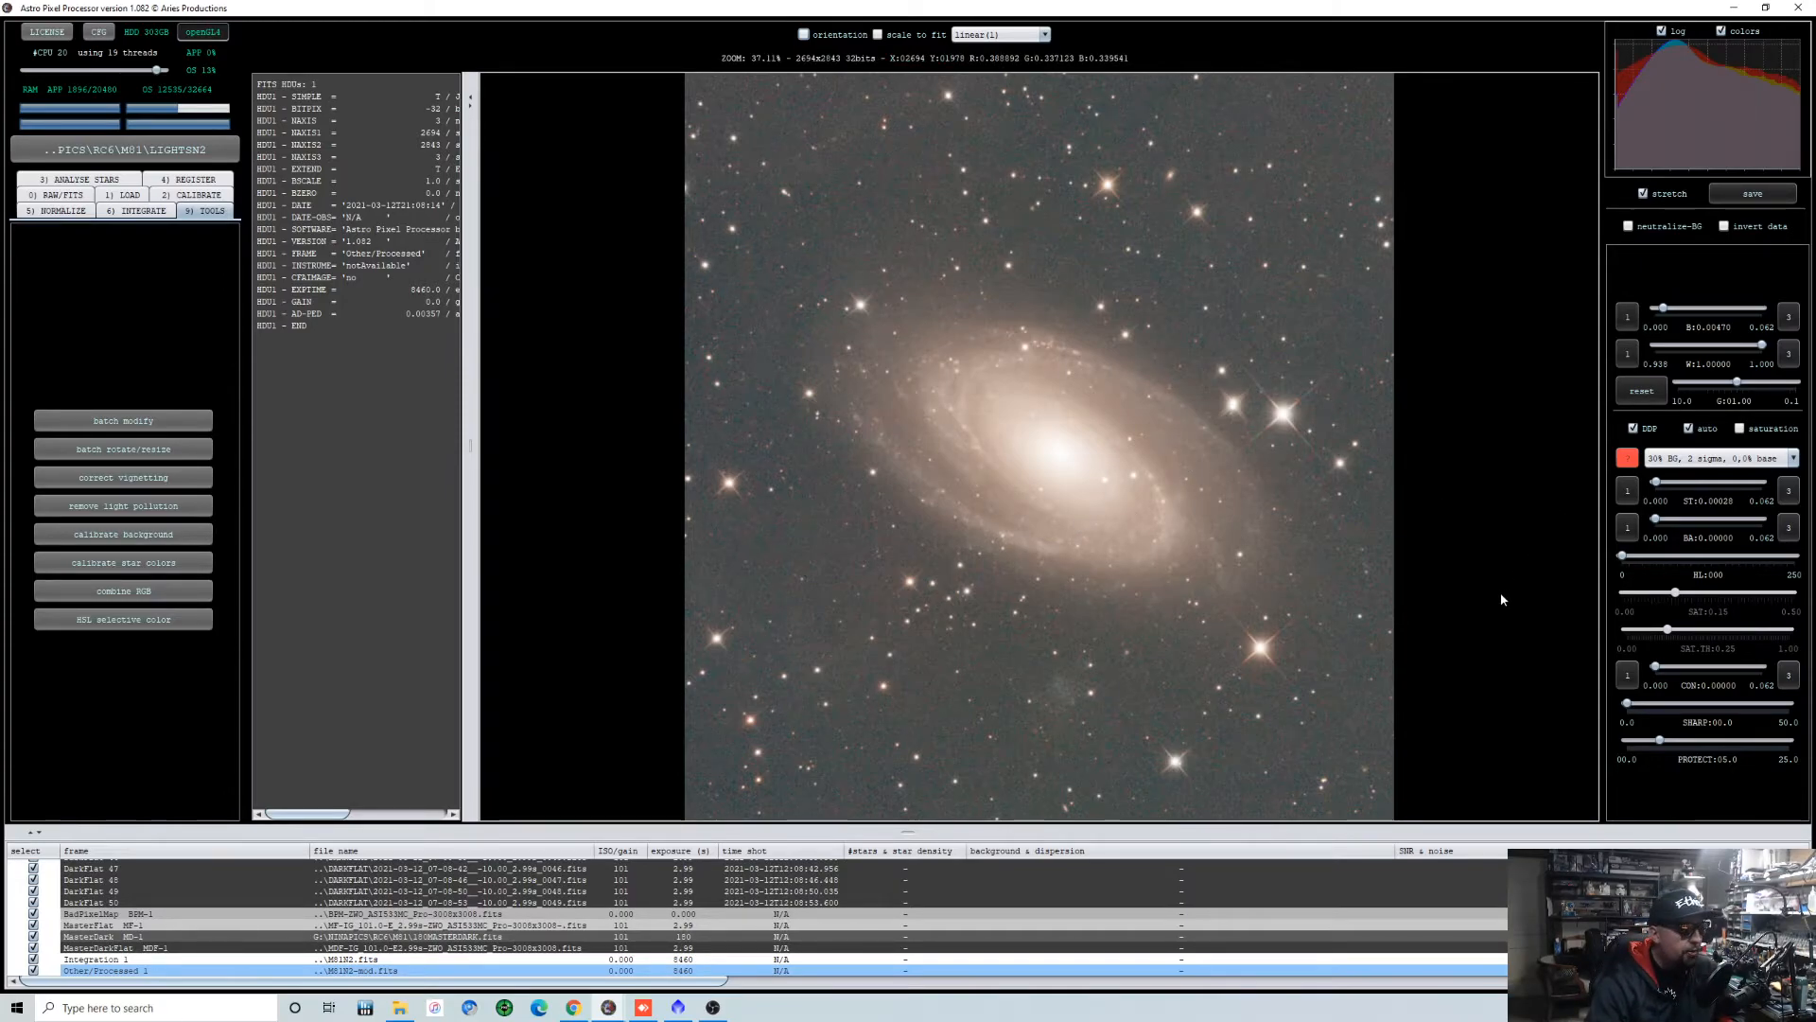
# Start calibrating the background of M81N2-mod.fits and mark four starless areas, three along the image's upper edge and one left of the galaxy.
pyautogui.click(147, 535)
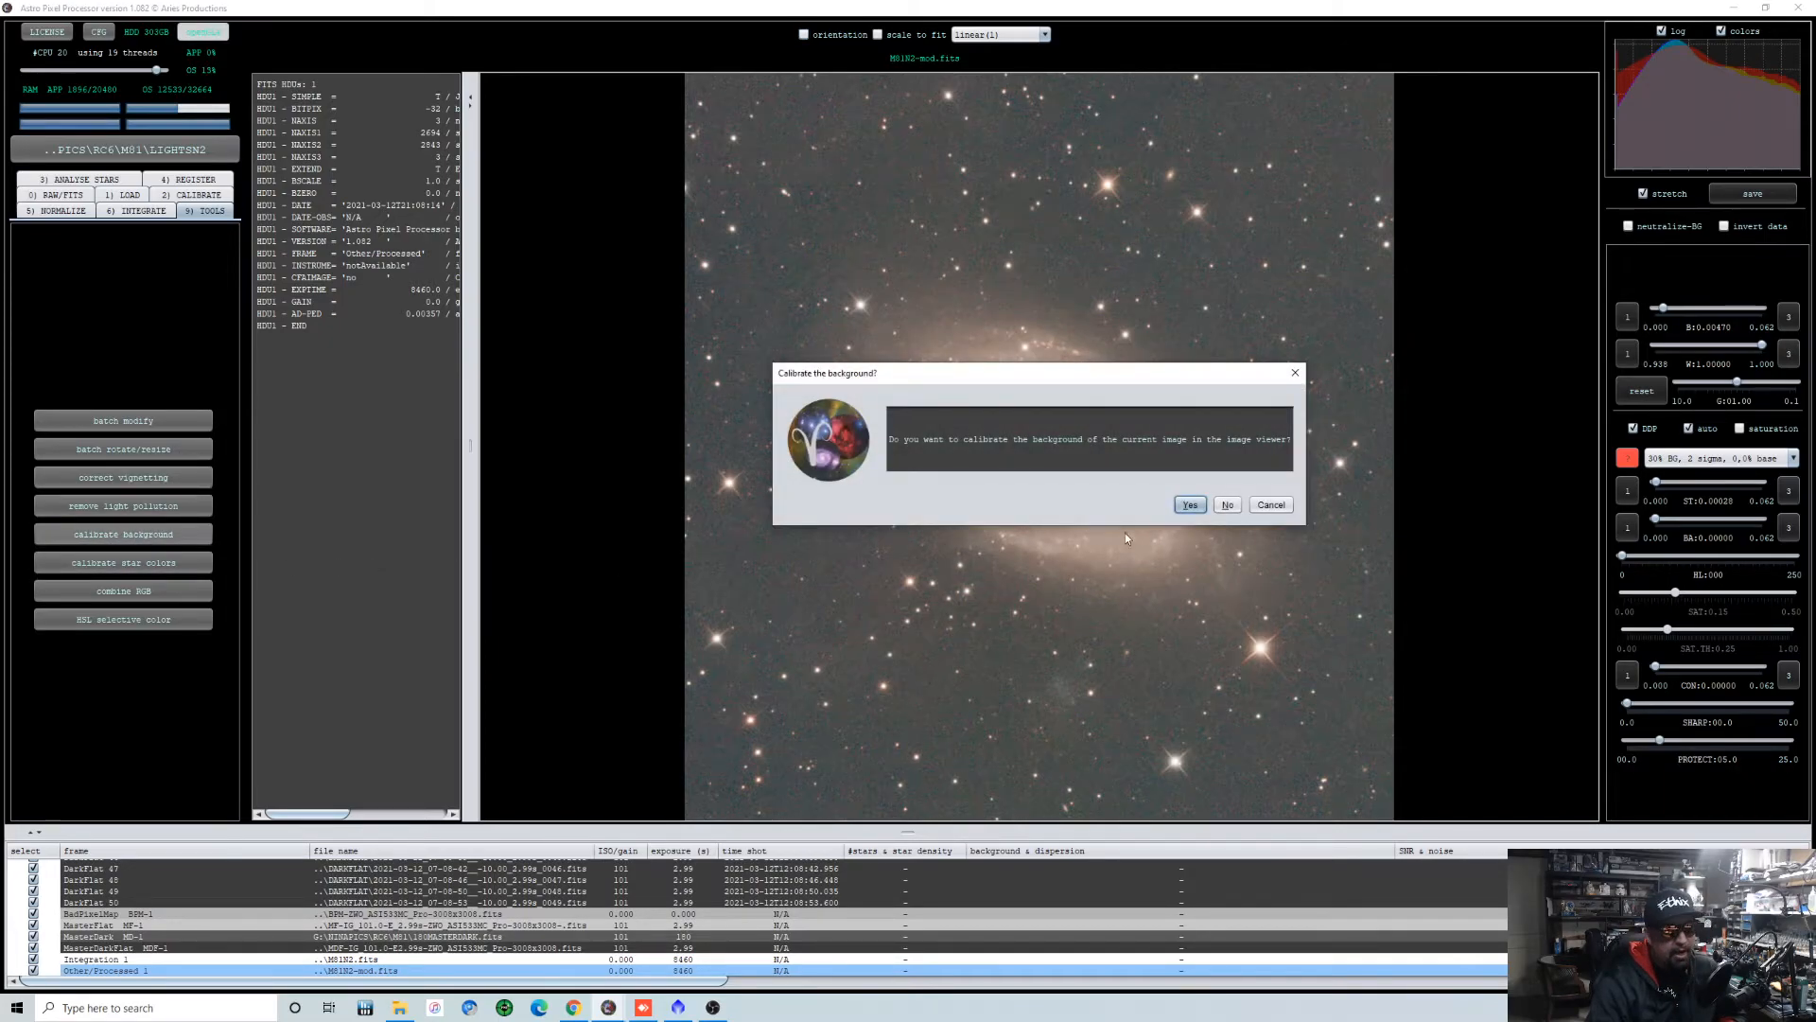
pyautogui.click(1190, 505)
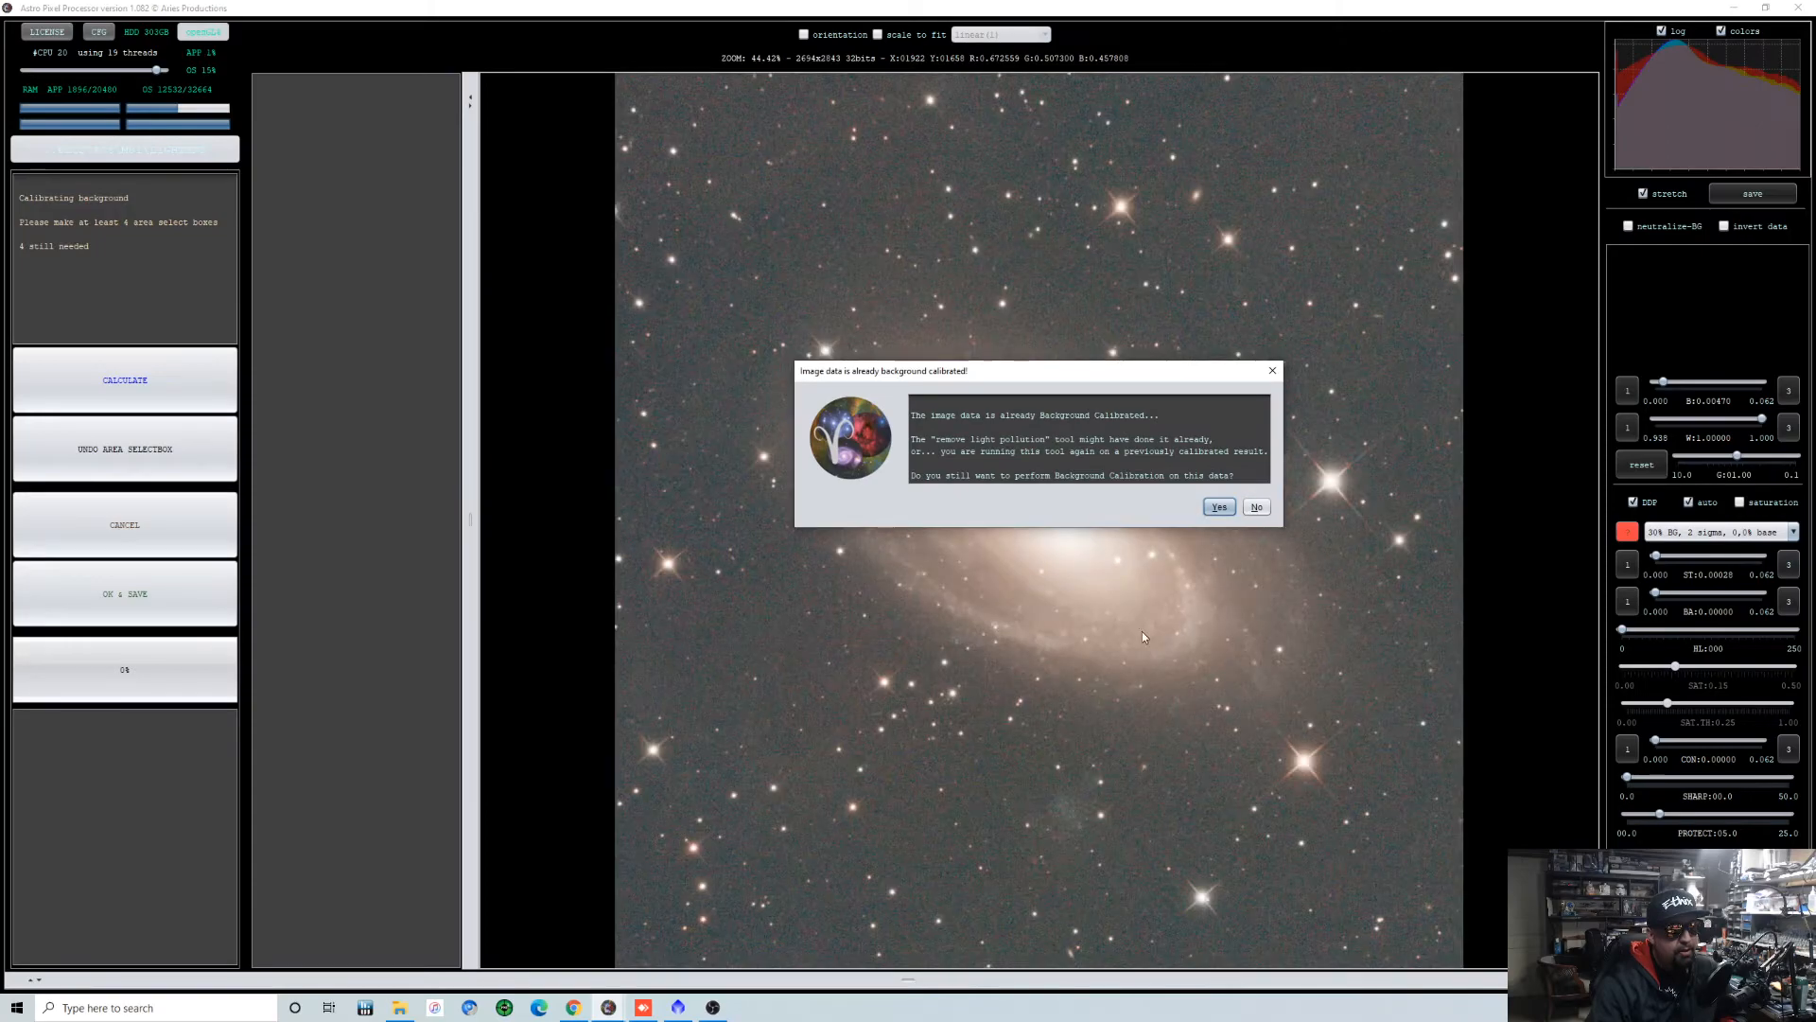
pyautogui.click(1215, 506)
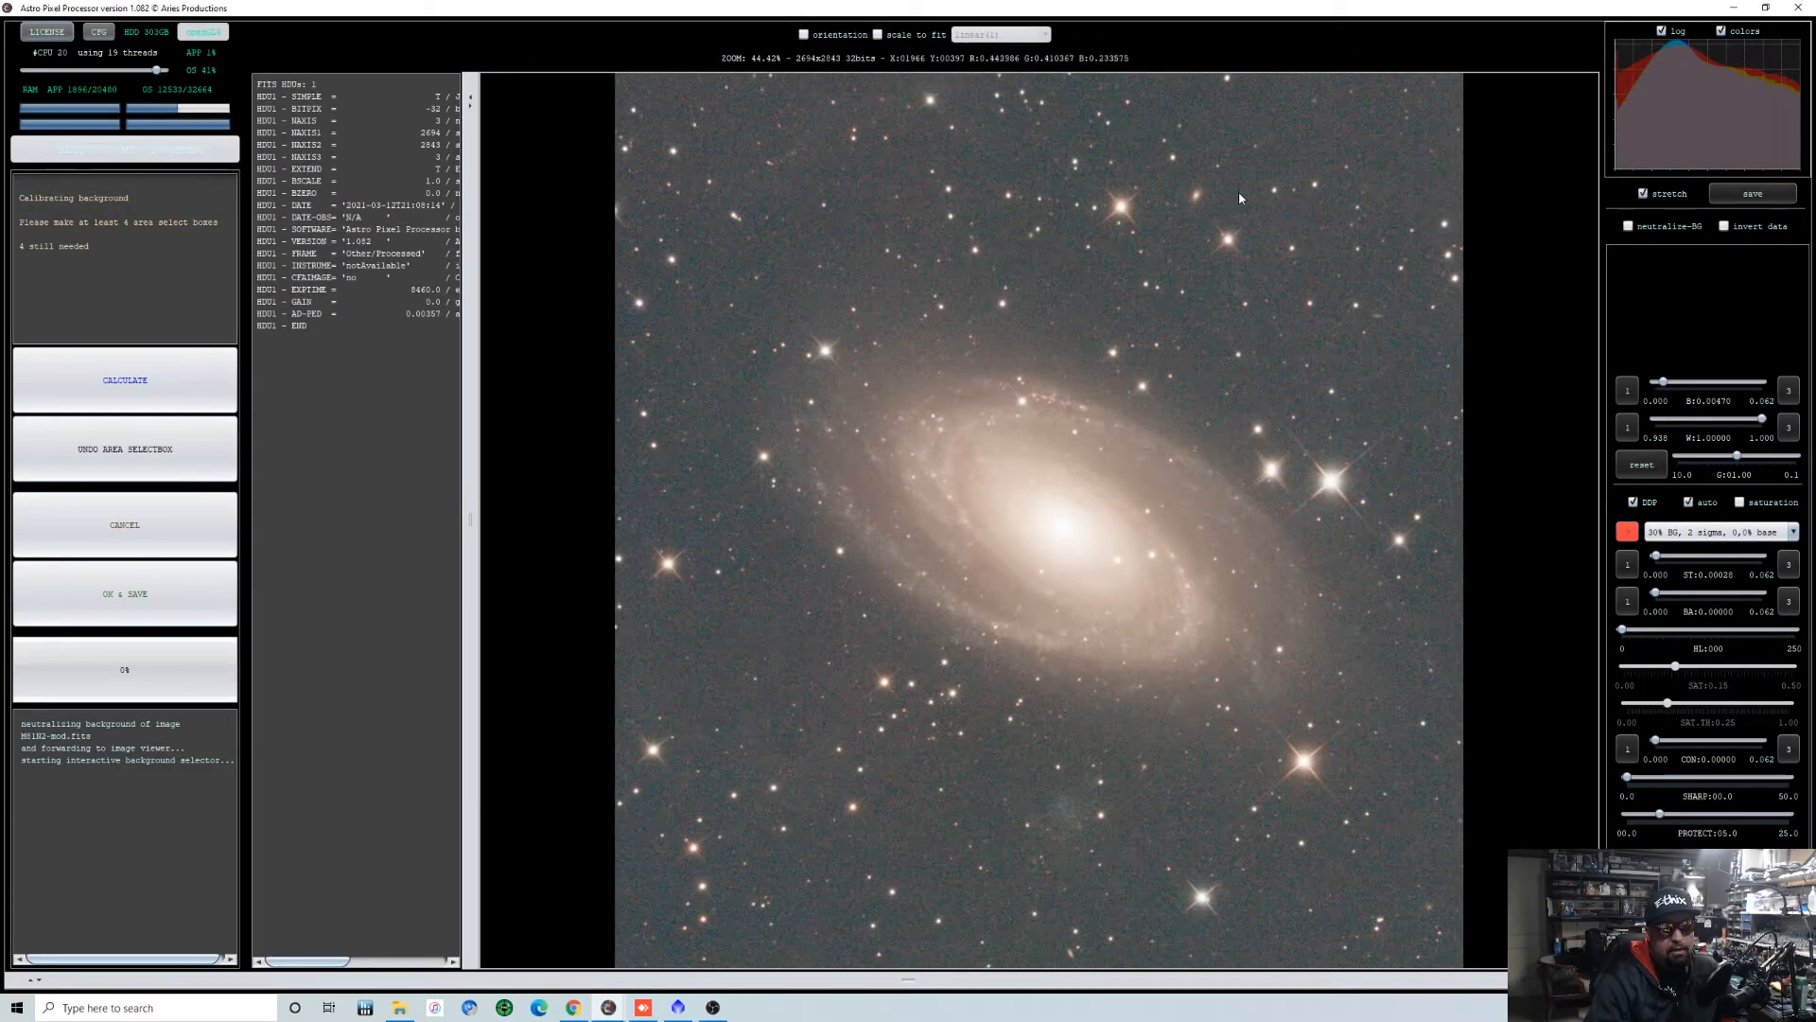
pyautogui.moveTo(1312, 140); pyautogui.dragTo(1334, 148)
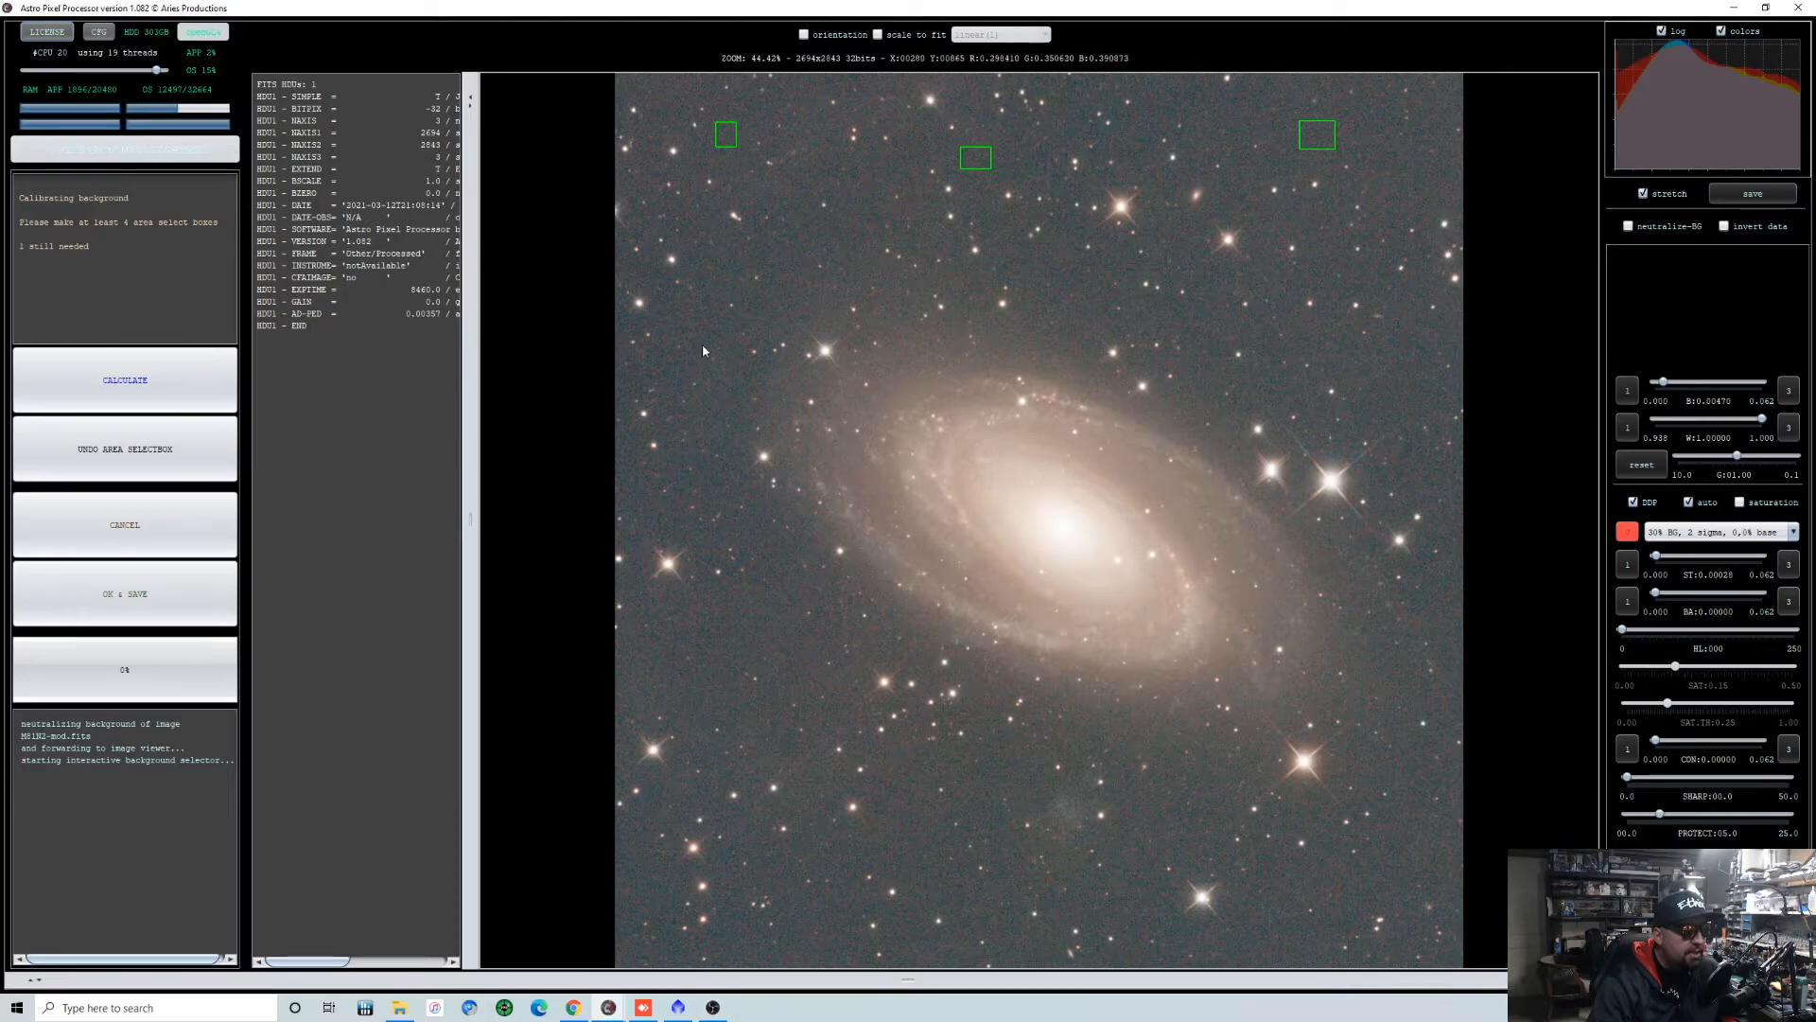
pyautogui.moveTo(693, 314); pyautogui.dragTo(720, 333)
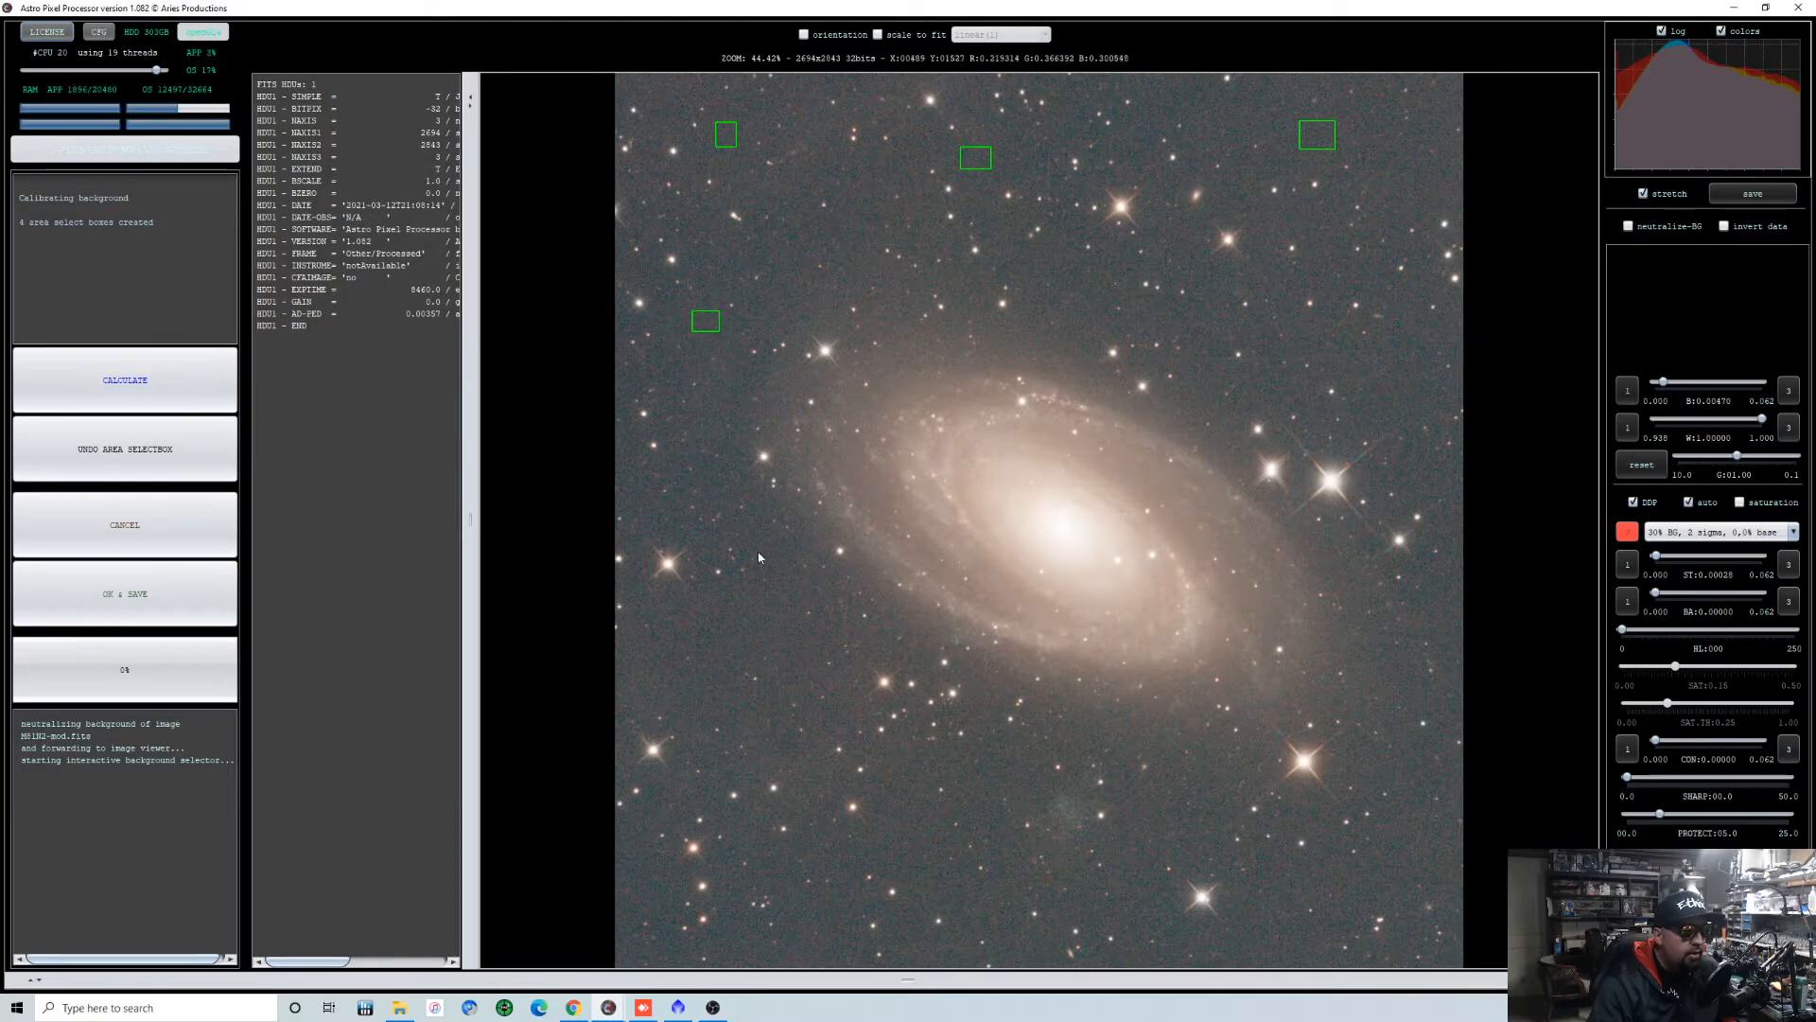
# Mark seven more starless background areas: two to the galaxy's lower left, two below, two on its right side and one above.
pyautogui.moveTo(633, 659); pyautogui.dragTo(652, 680)
pyautogui.moveTo(877, 848); pyautogui.dragTo(909, 870)
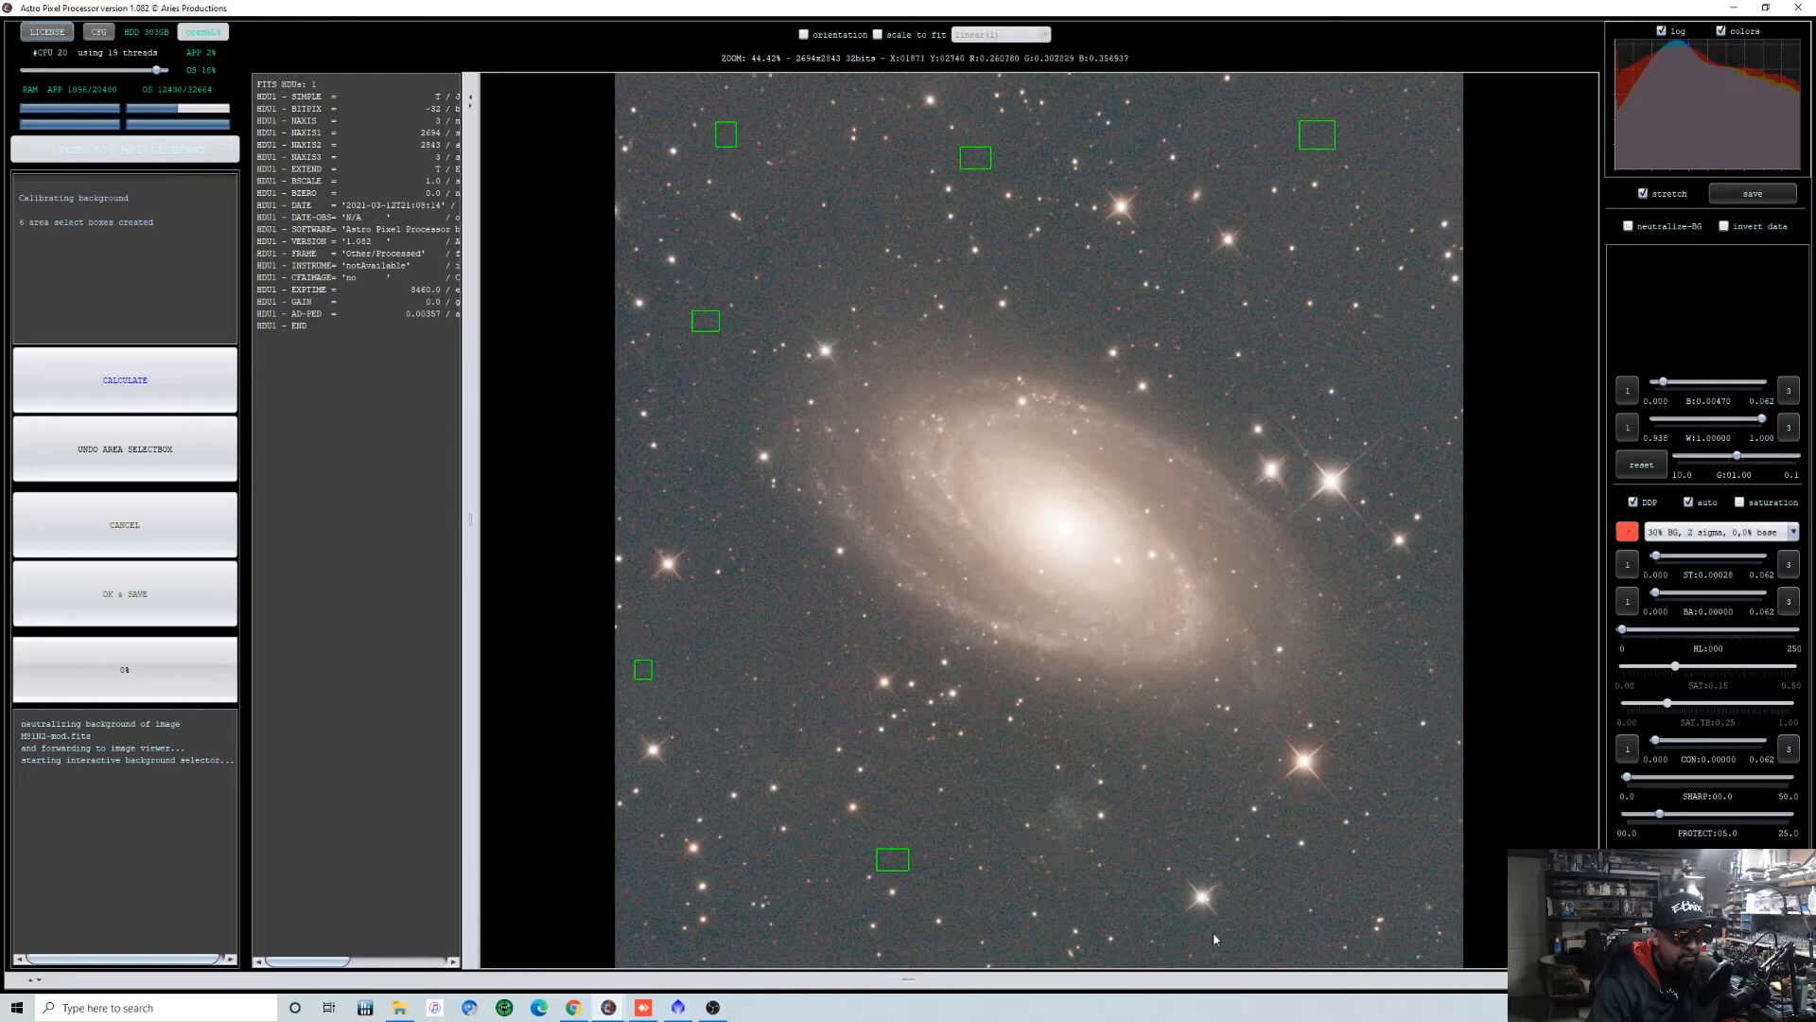
pyautogui.moveTo(1325, 870); pyautogui.dragTo(1354, 888)
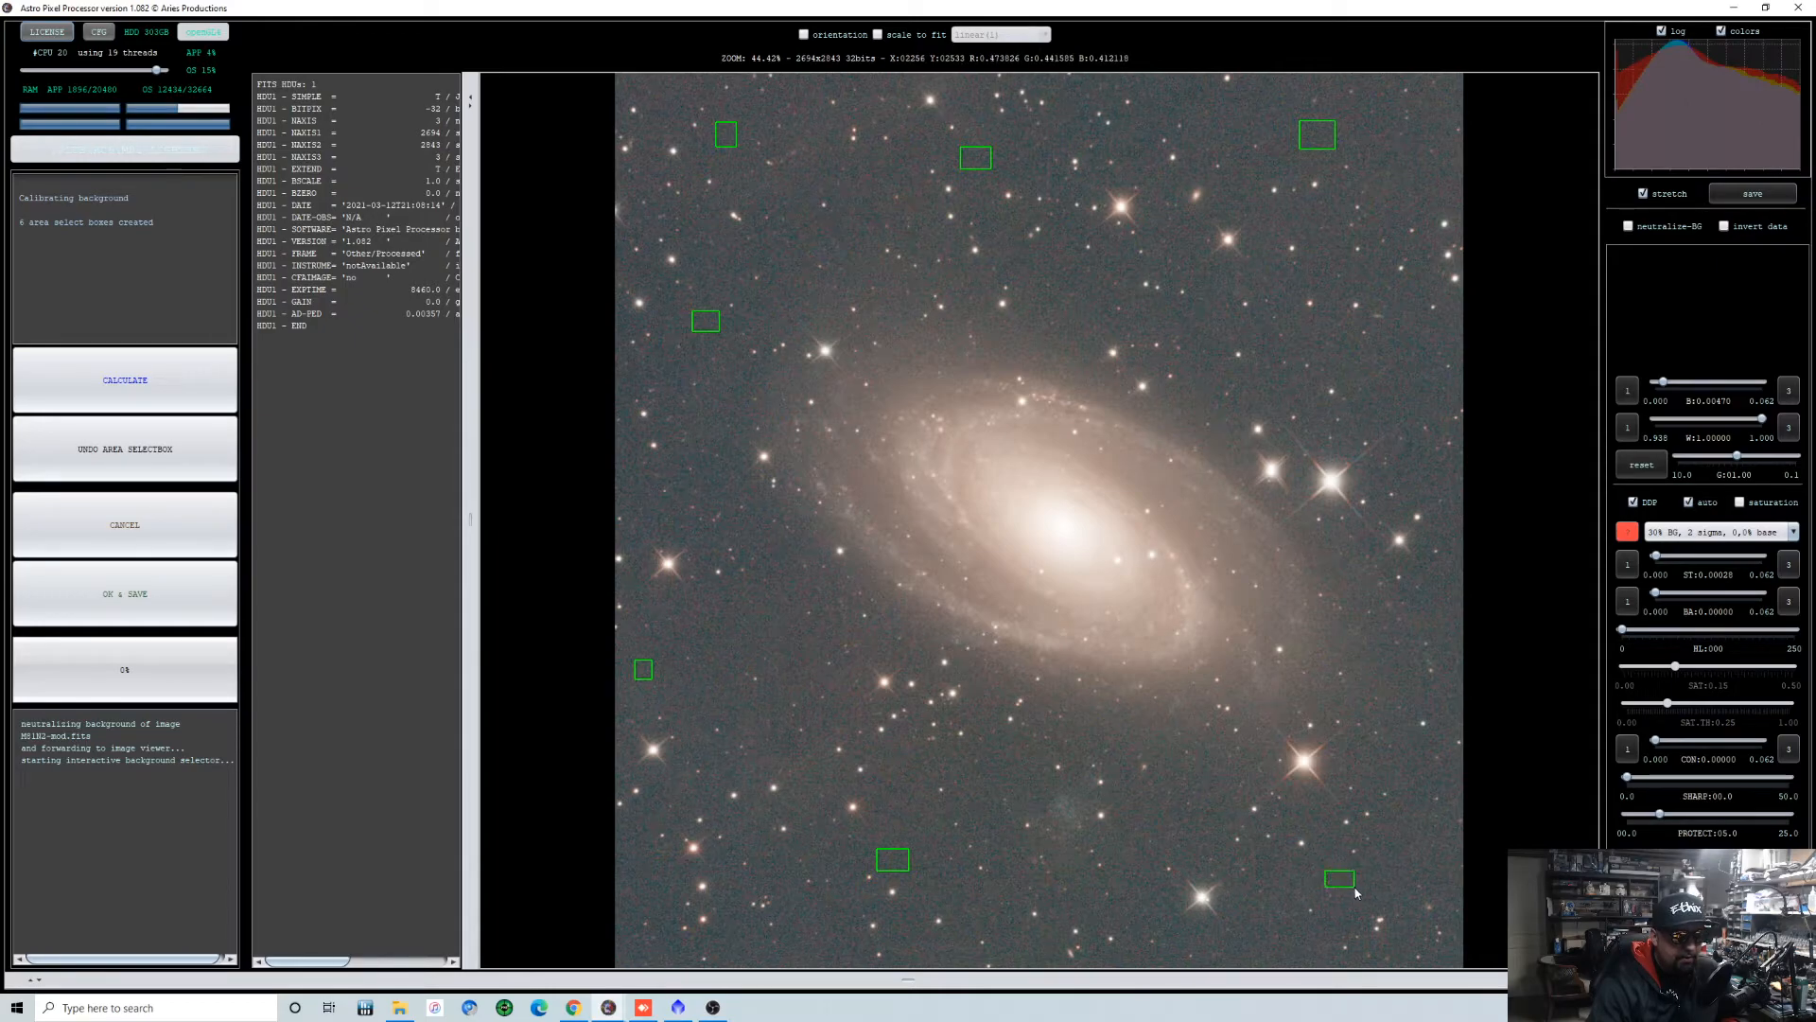
pyautogui.moveTo(1382, 362); pyautogui.dragTo(1407, 394)
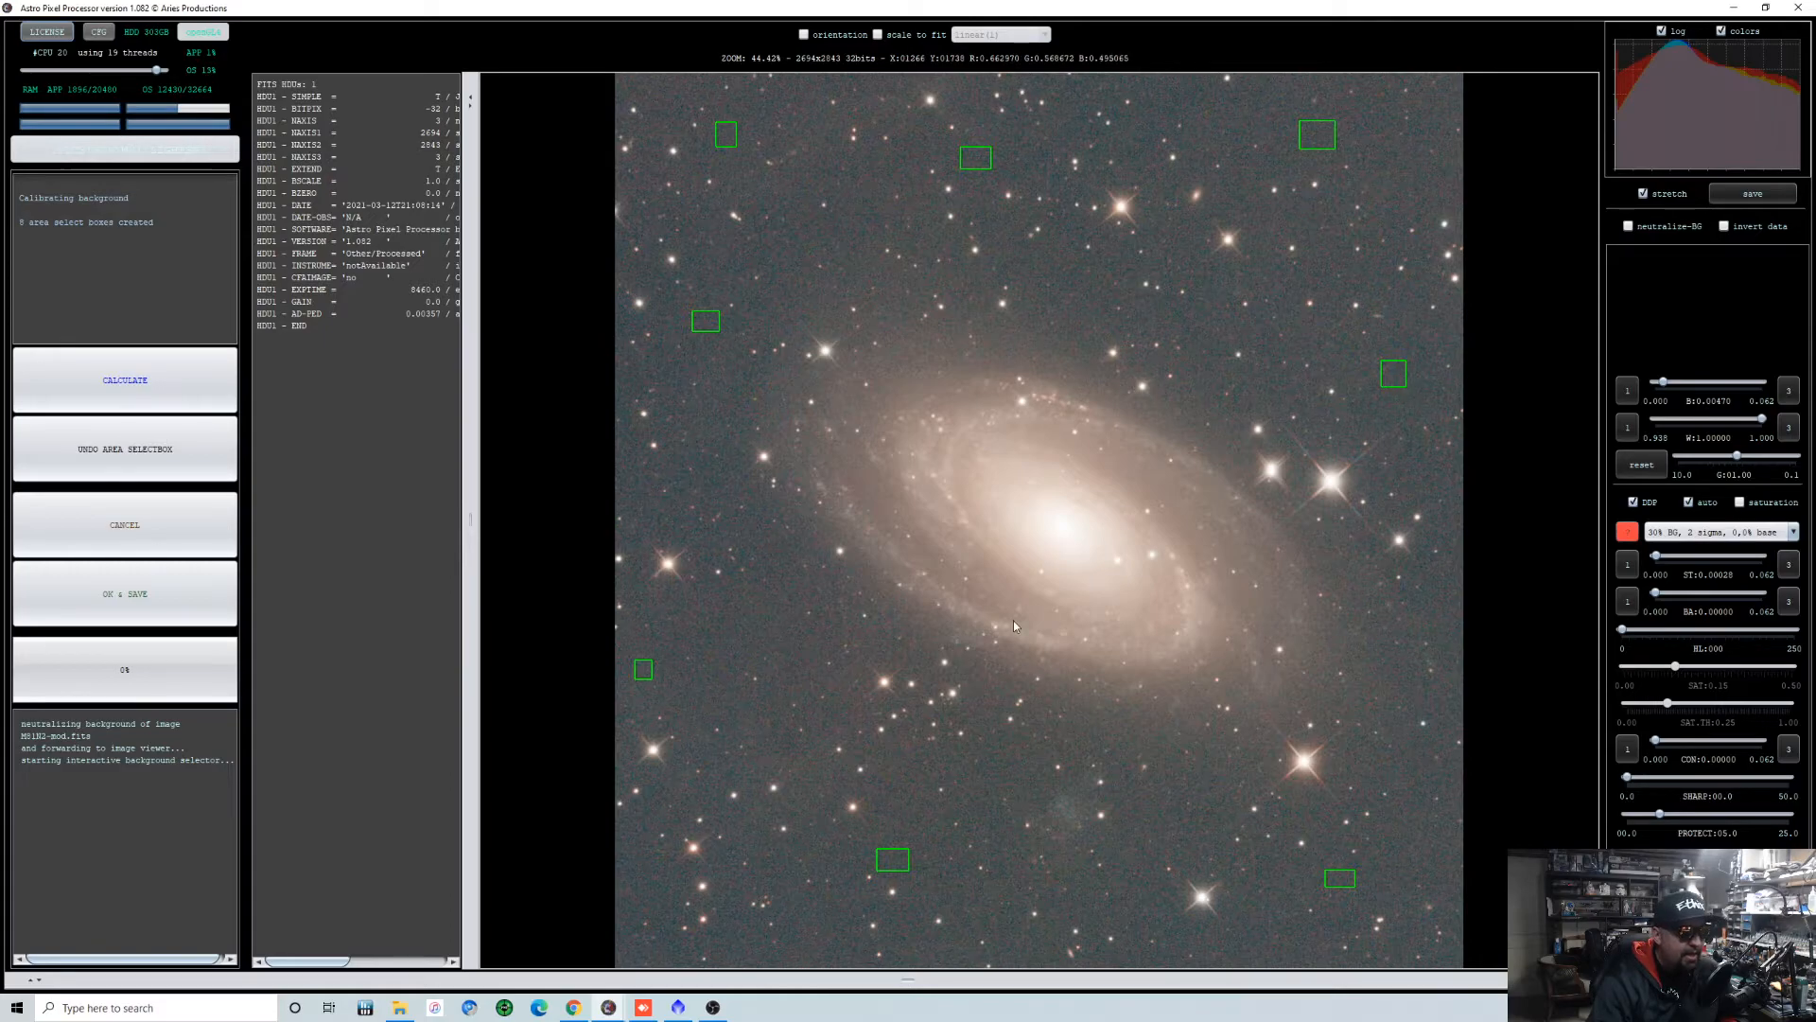
pyautogui.moveTo(712, 624); pyautogui.dragTo(728, 646)
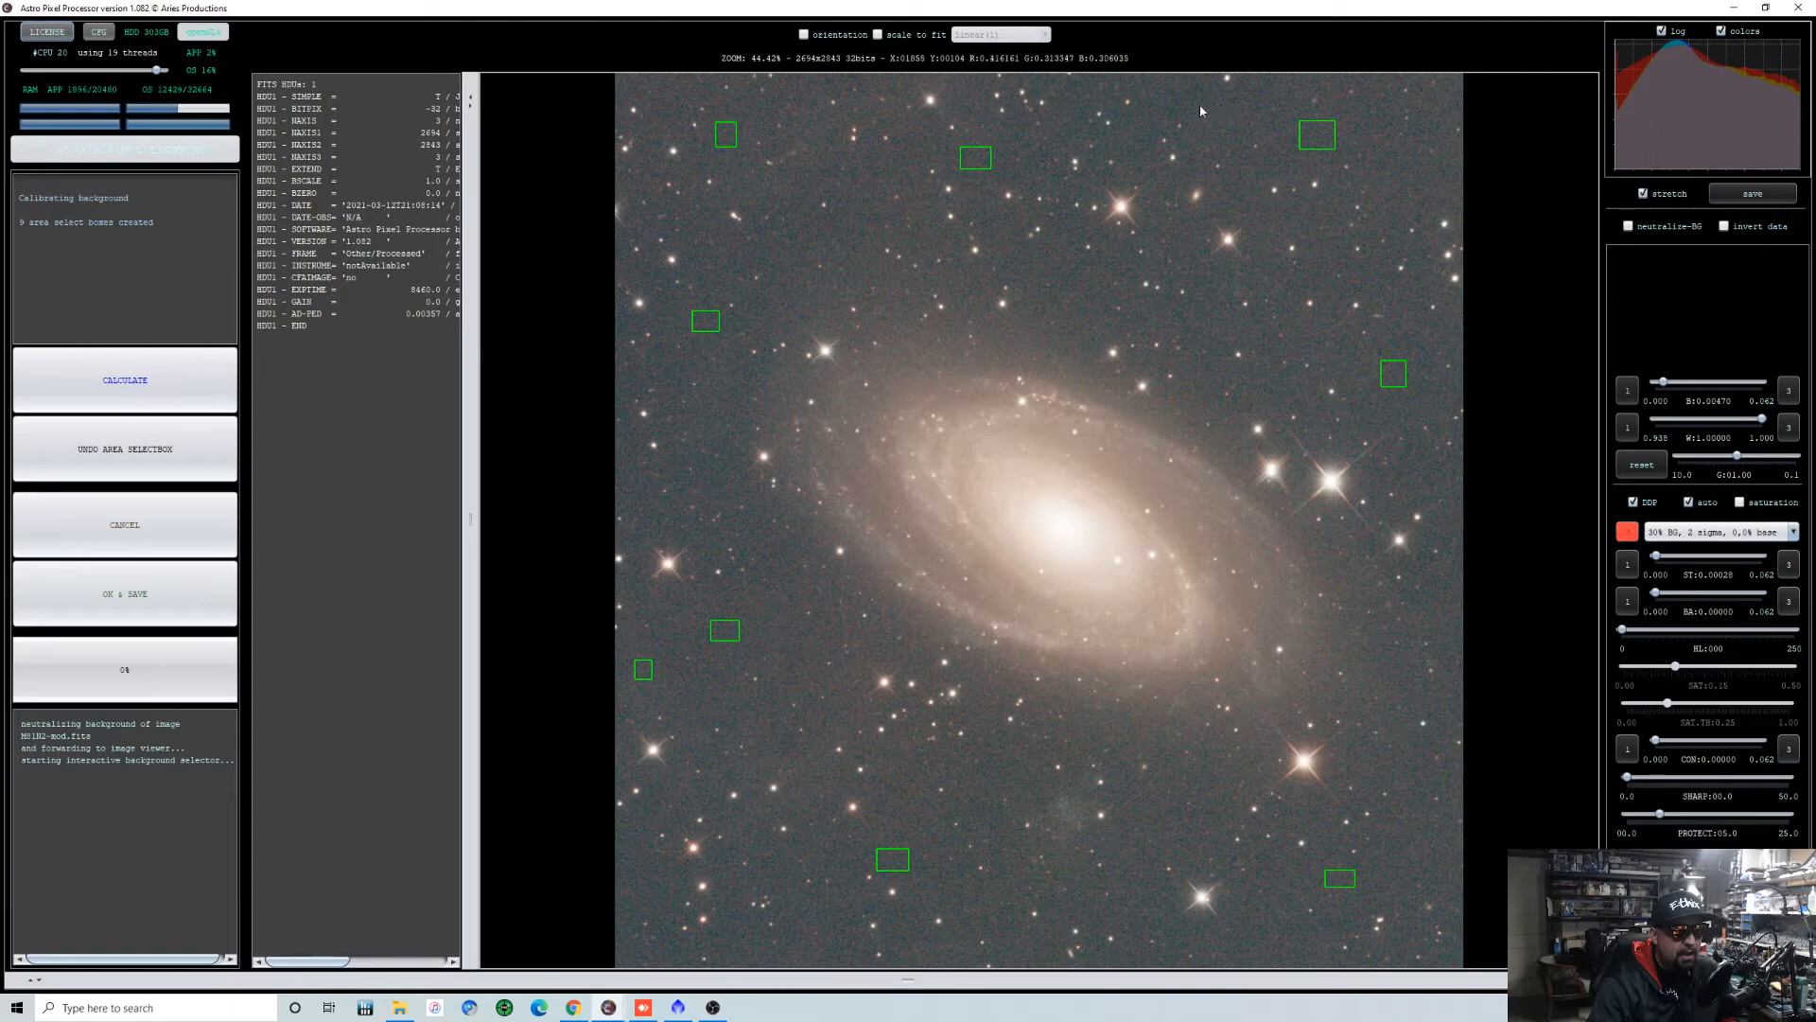
pyautogui.moveTo(1204, 106); pyautogui.dragTo(1236, 122)
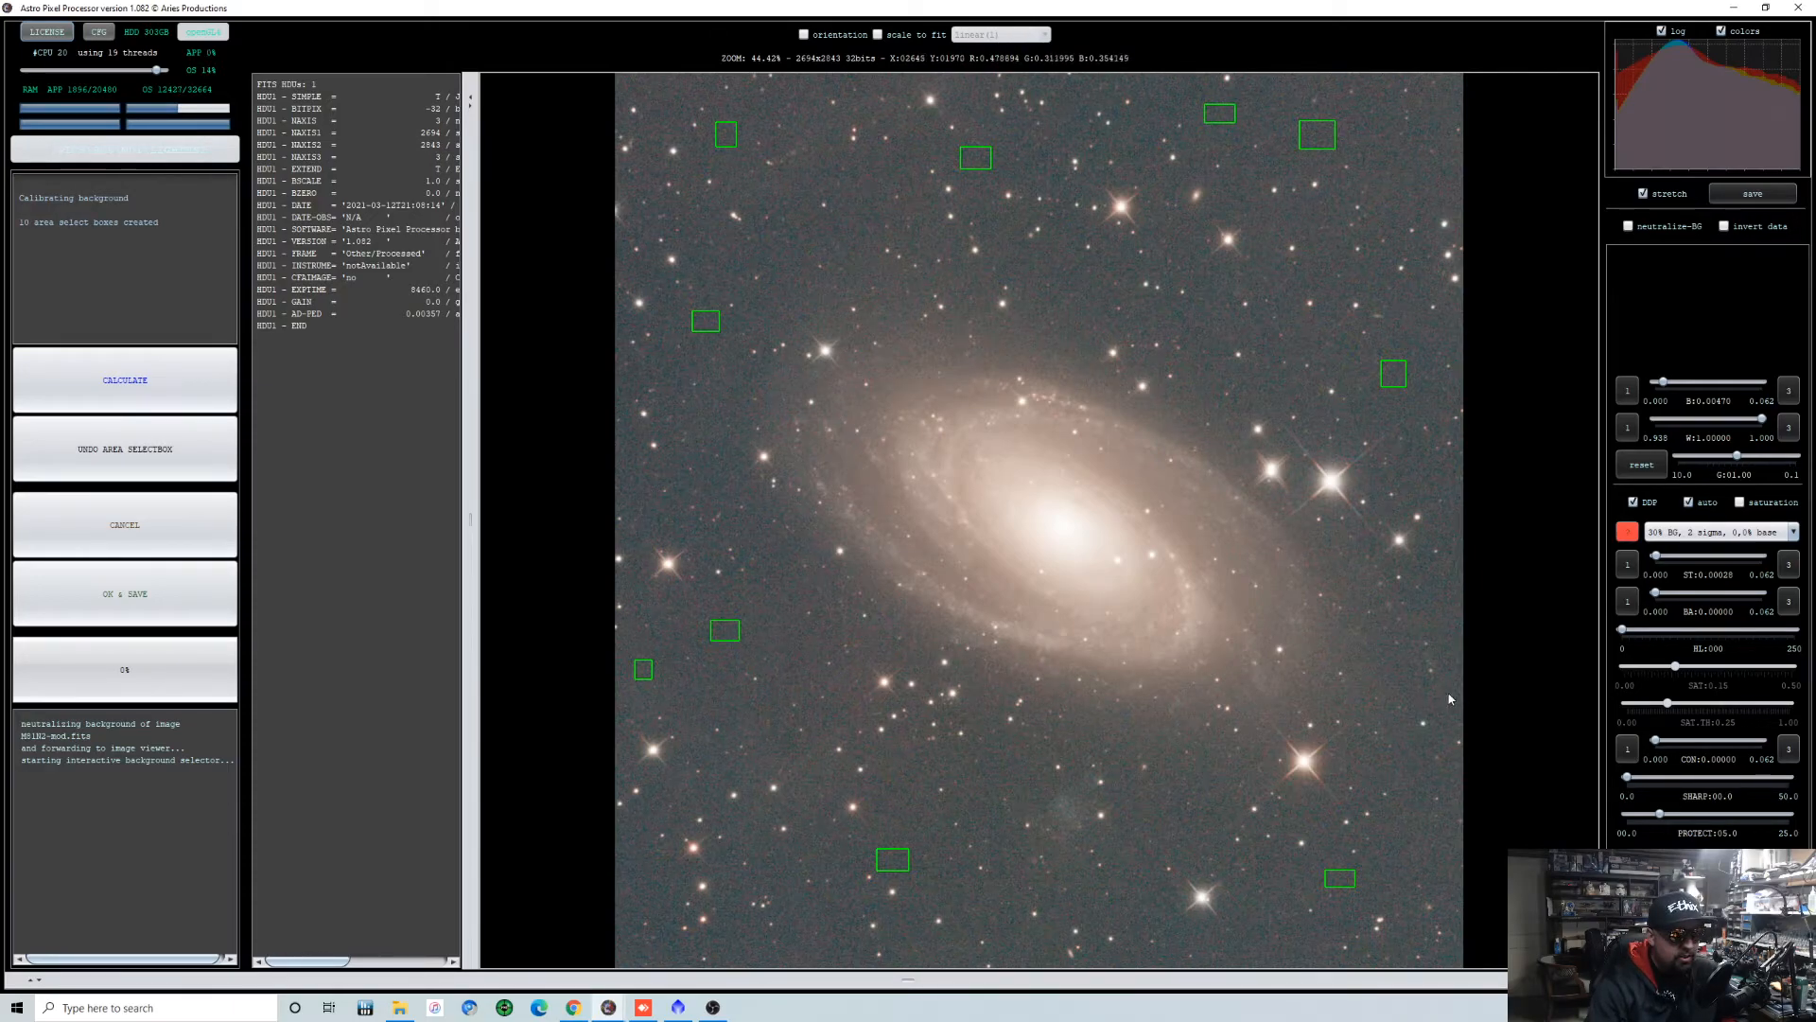
pyautogui.moveTo(1438, 685); pyautogui.dragTo(1450, 705)
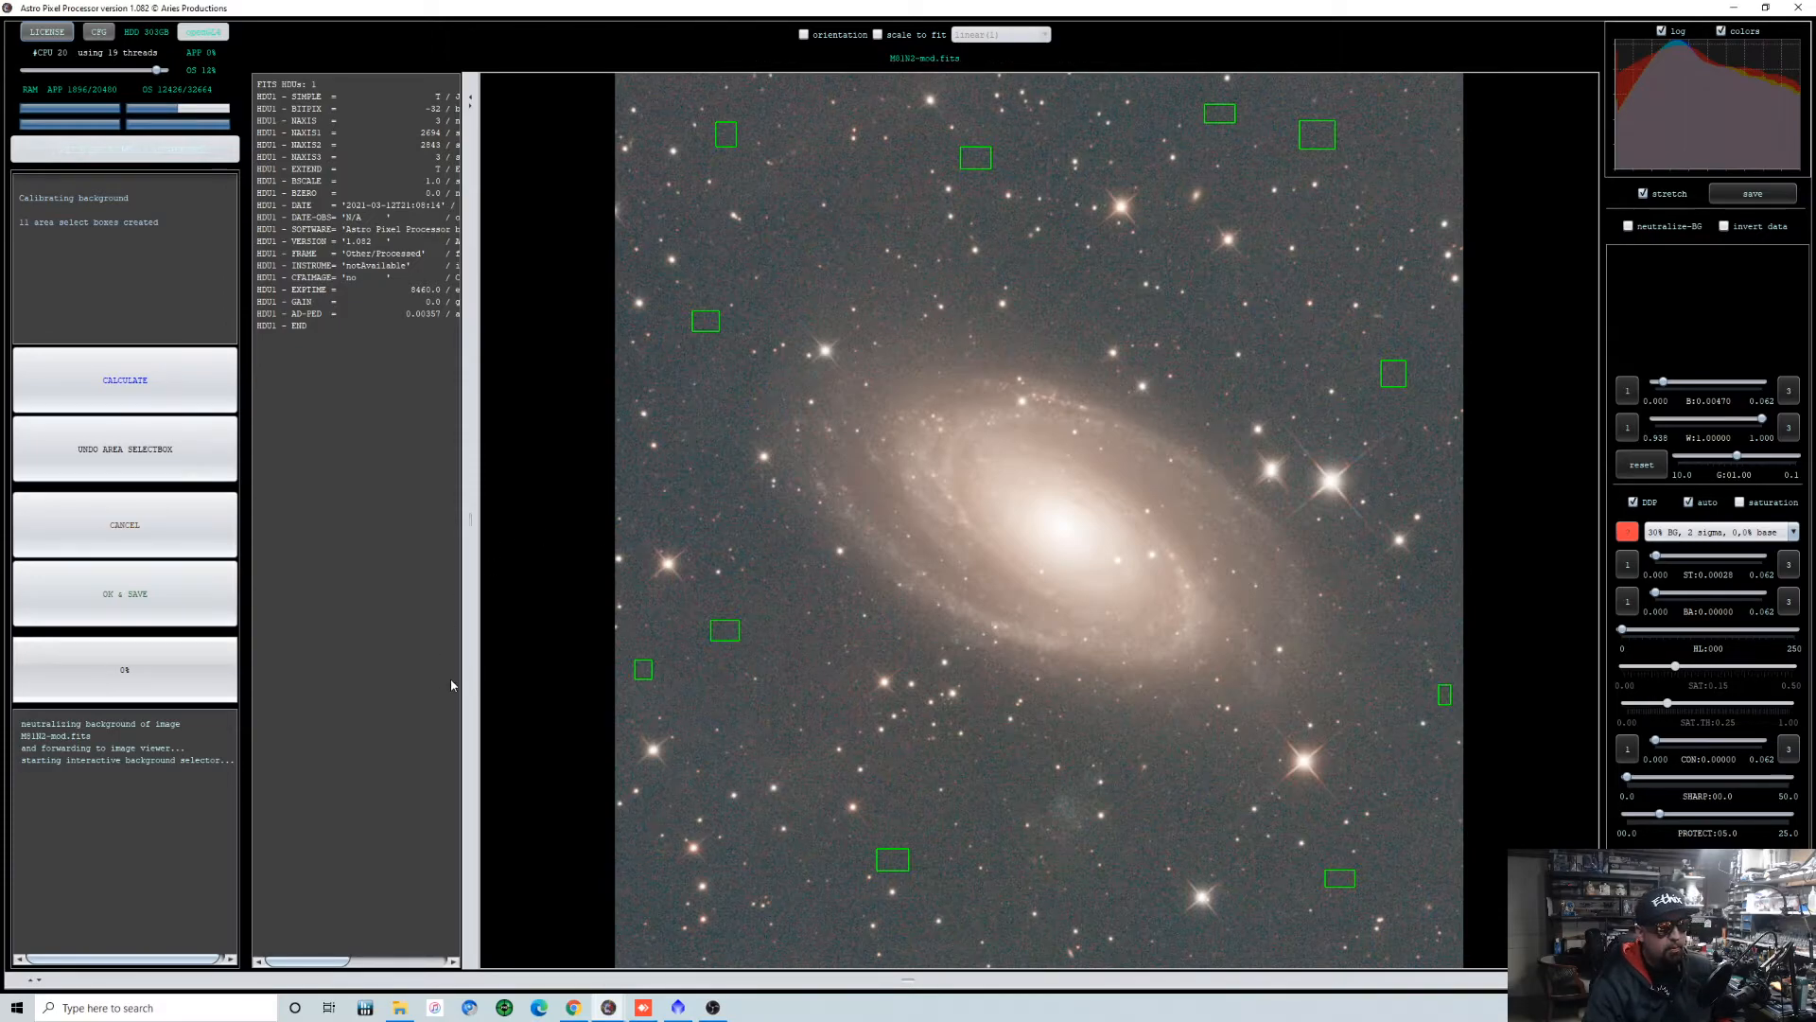
# Calculate the background calibration and save the result as the FITS file M81N2-mod-cbg.
pyautogui.click(137, 394)
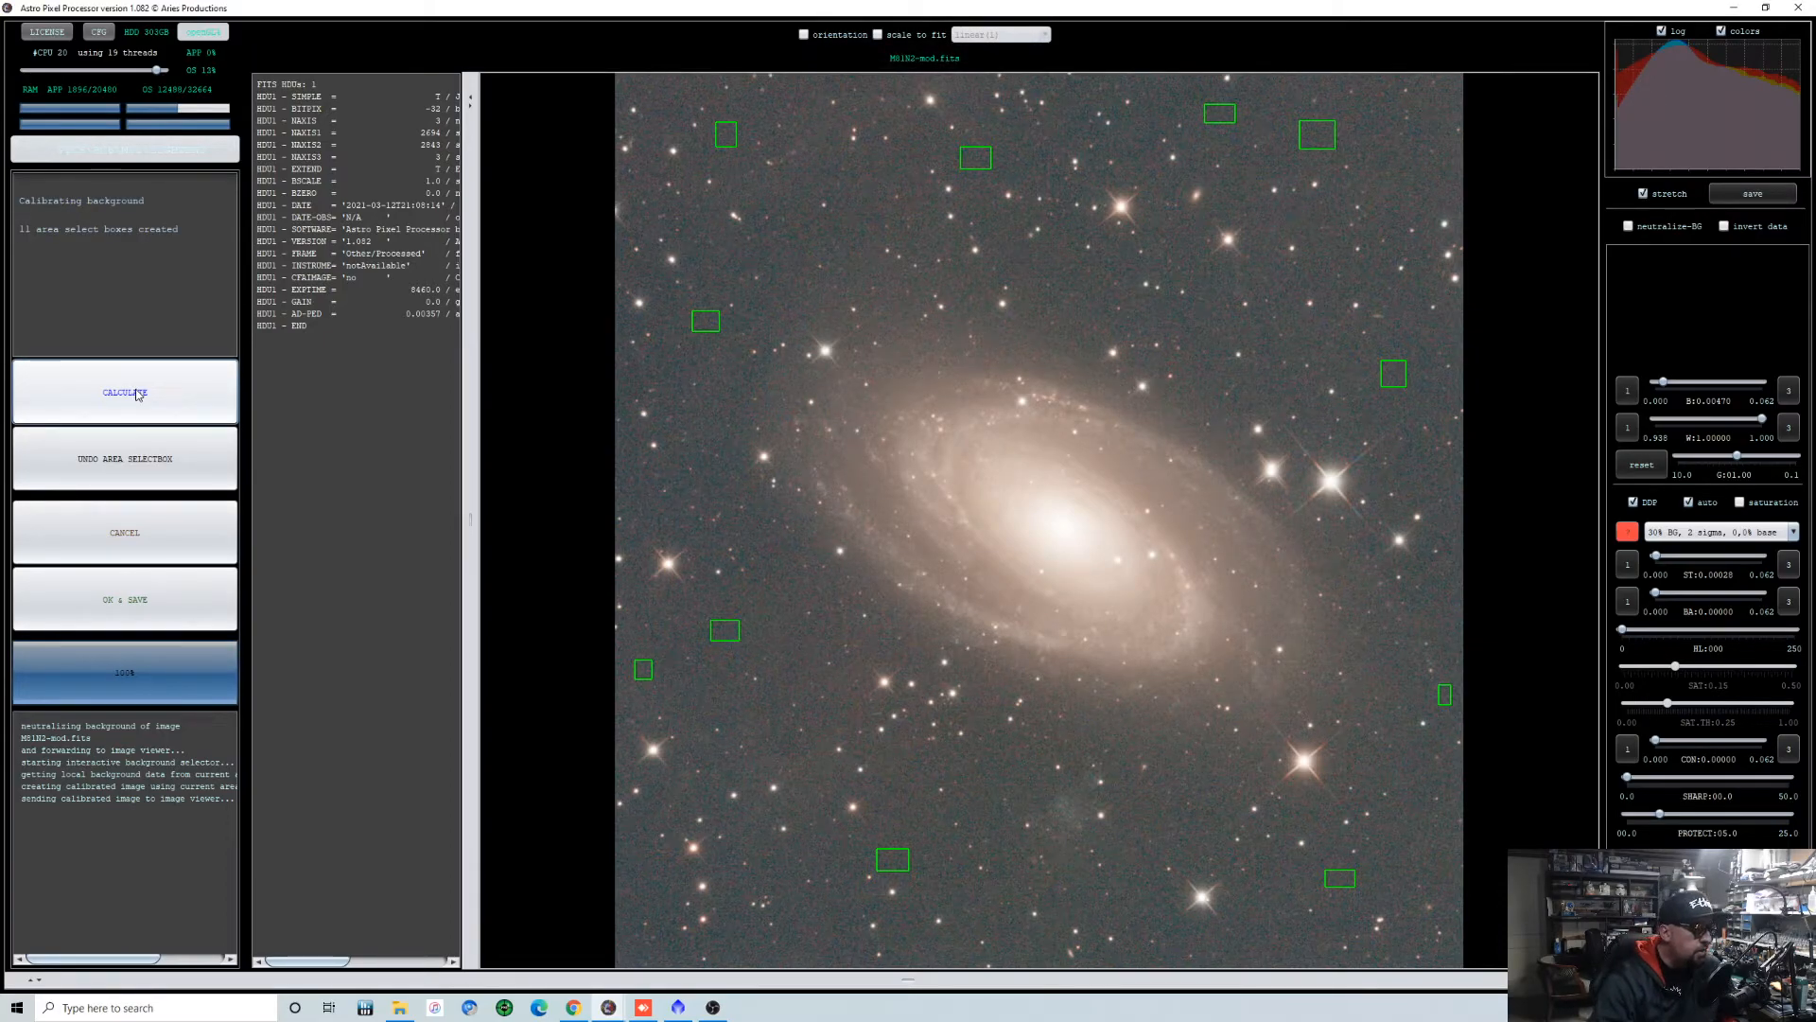
pyautogui.click(137, 602)
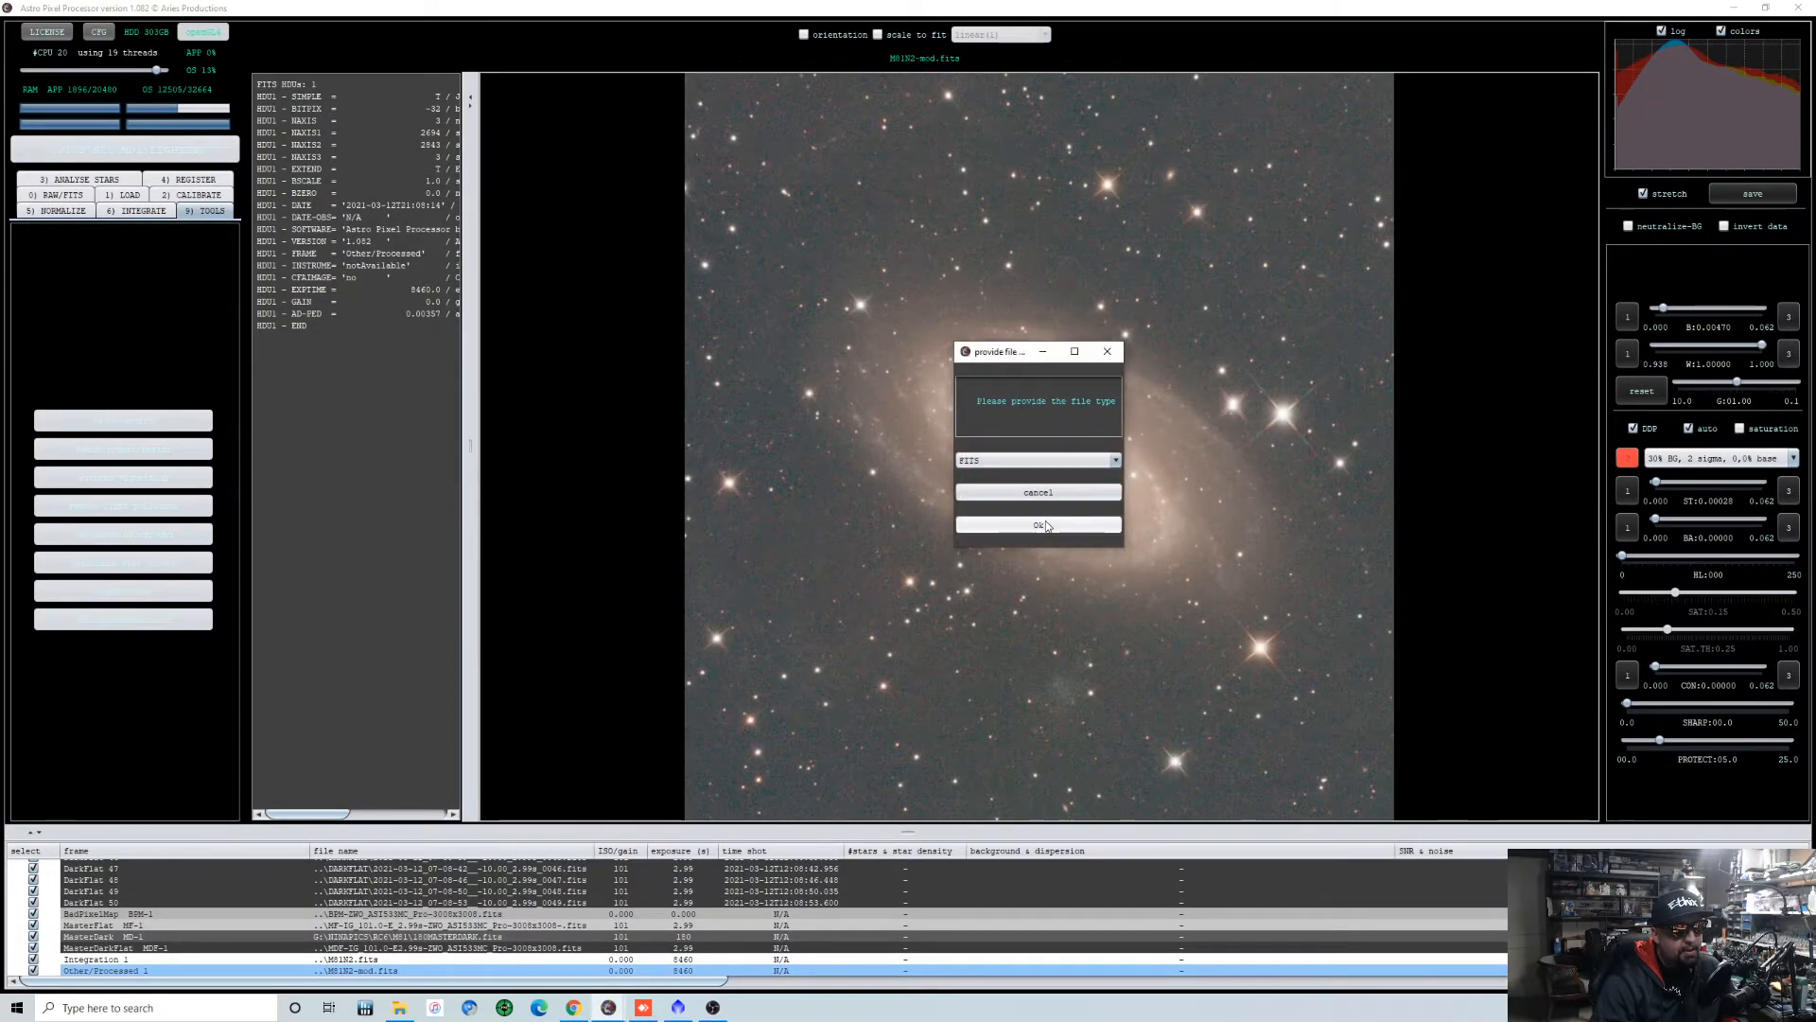
pyautogui.click(1046, 527)
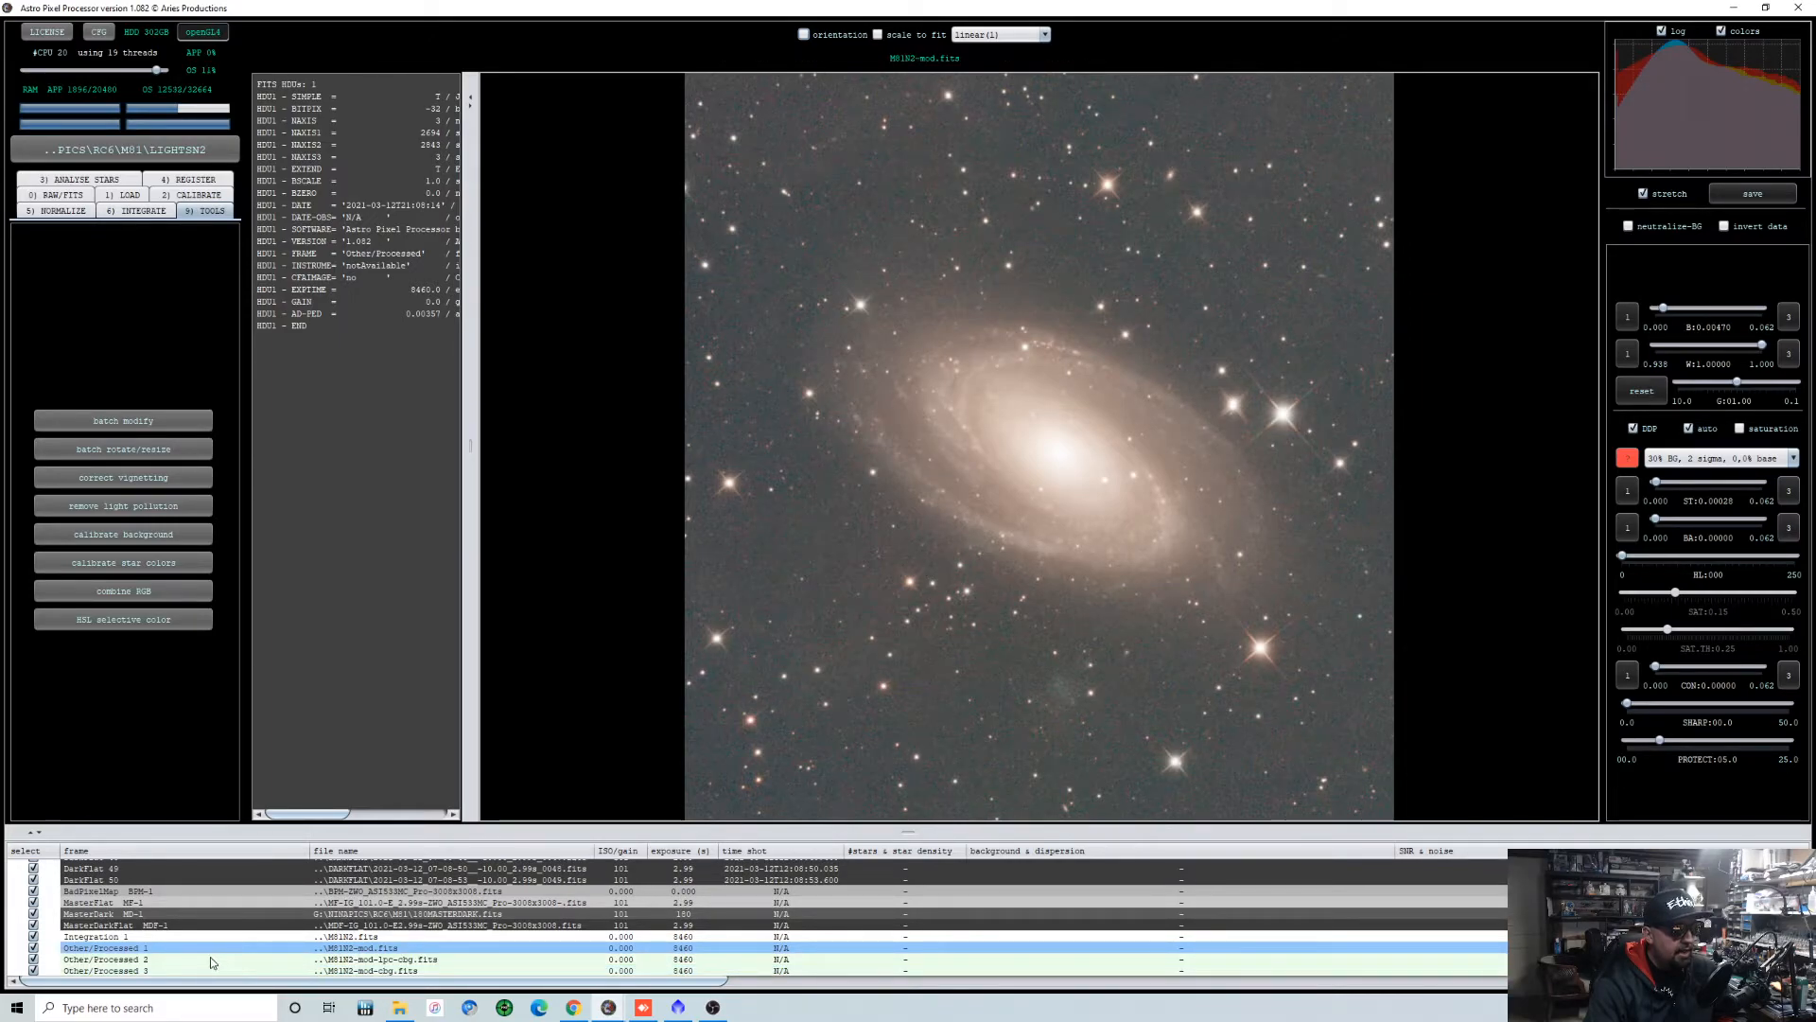
# Switch to File Explorer, examine the saved M81N2 images and master files in the M81 LIGHTSN2 folder, and return to Astro Pixel Processor.
pyautogui.click(398, 1009)
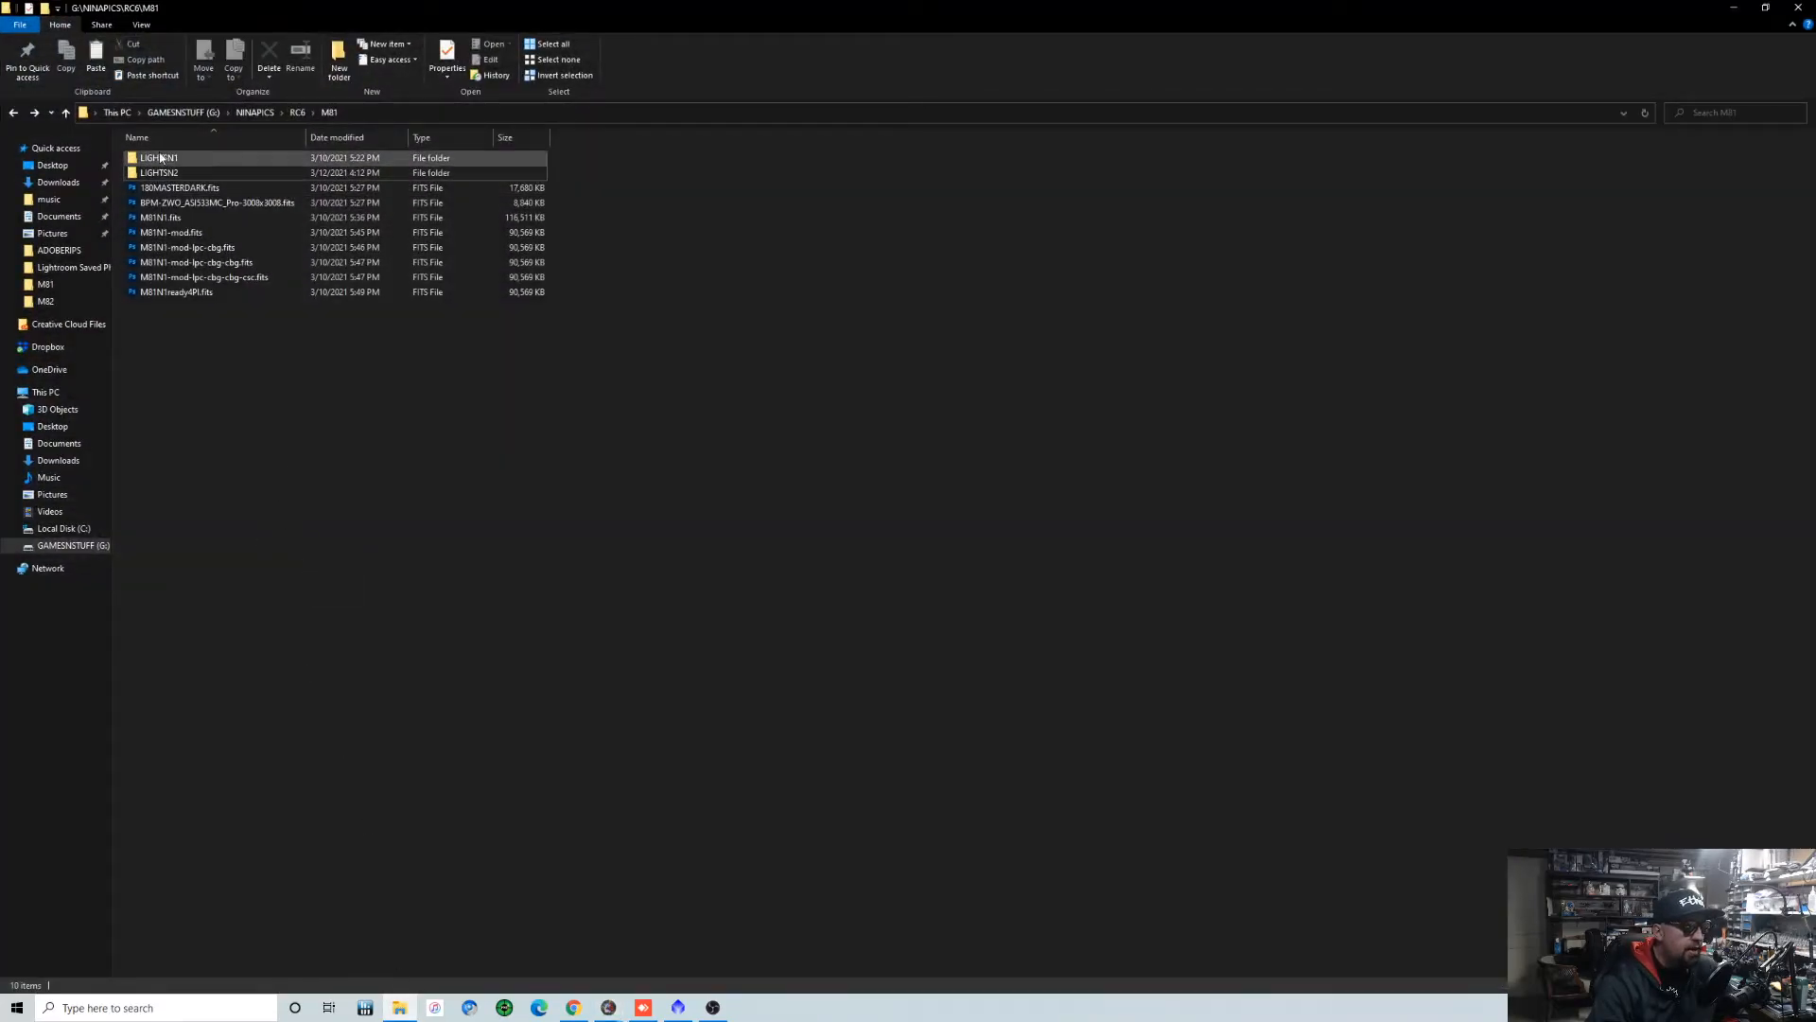
pyautogui.doubleClick(208, 173)
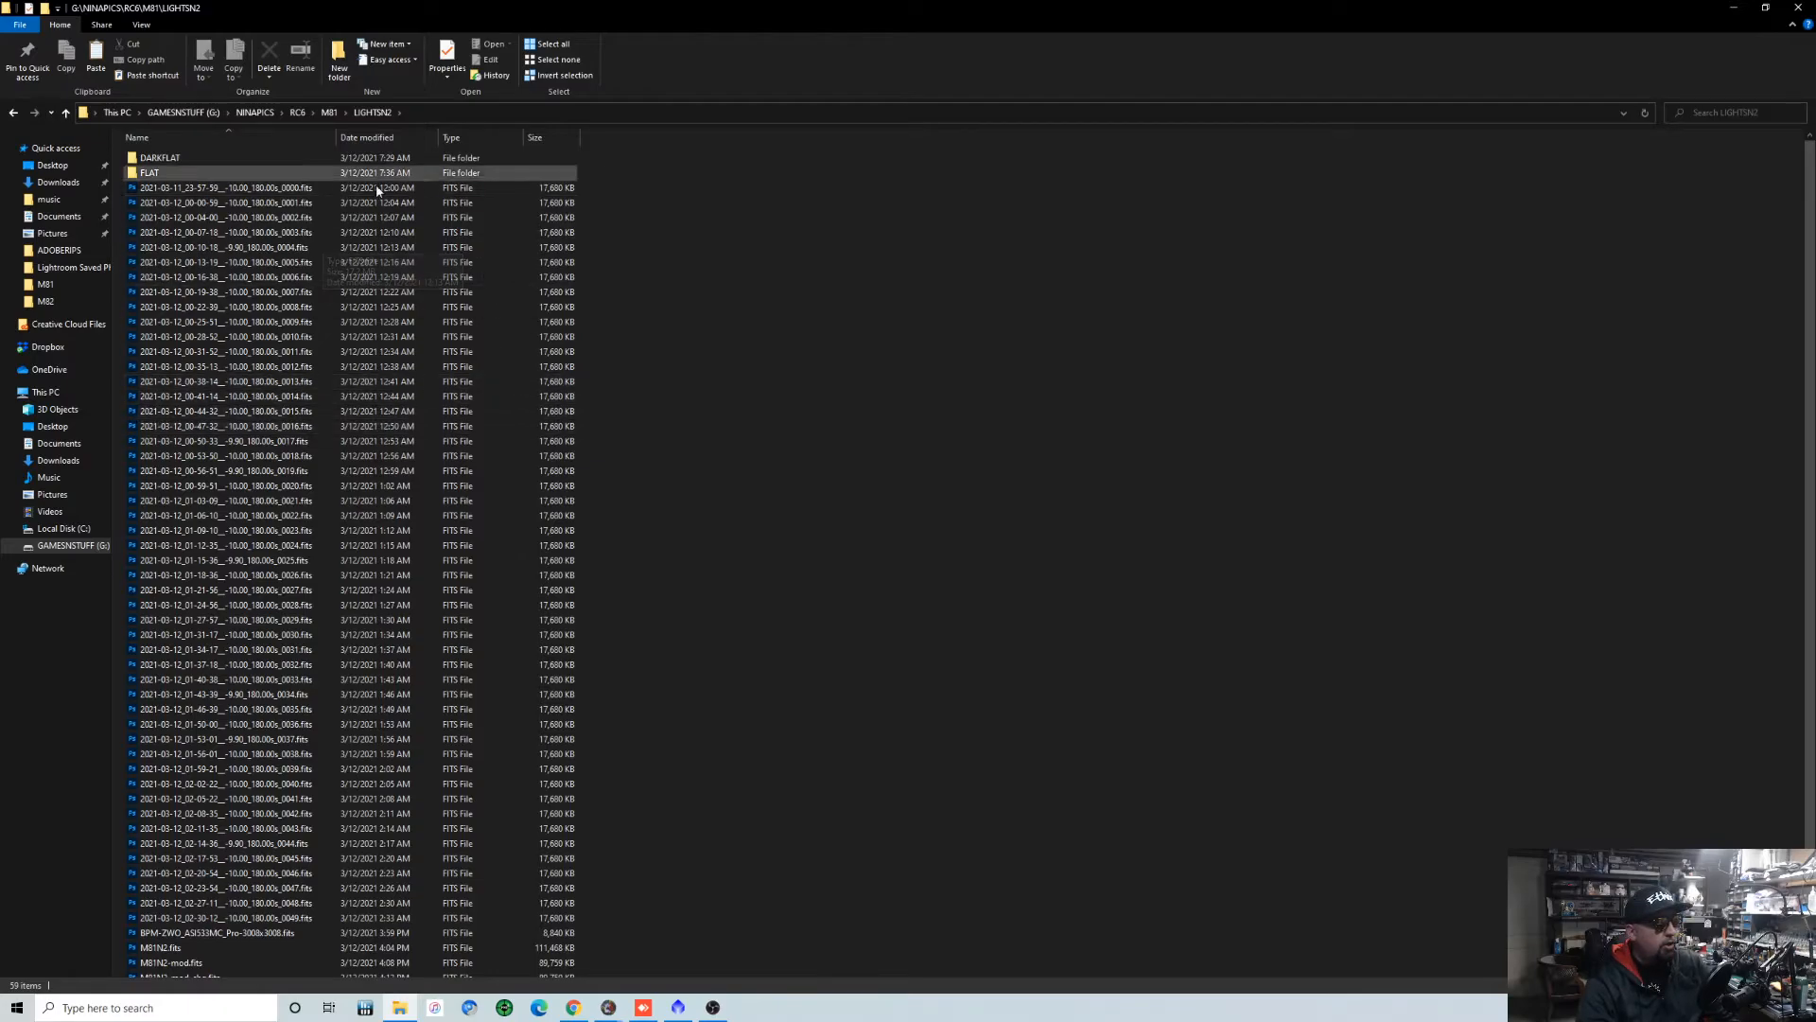
pyautogui.scroll(-1, 698, 867)
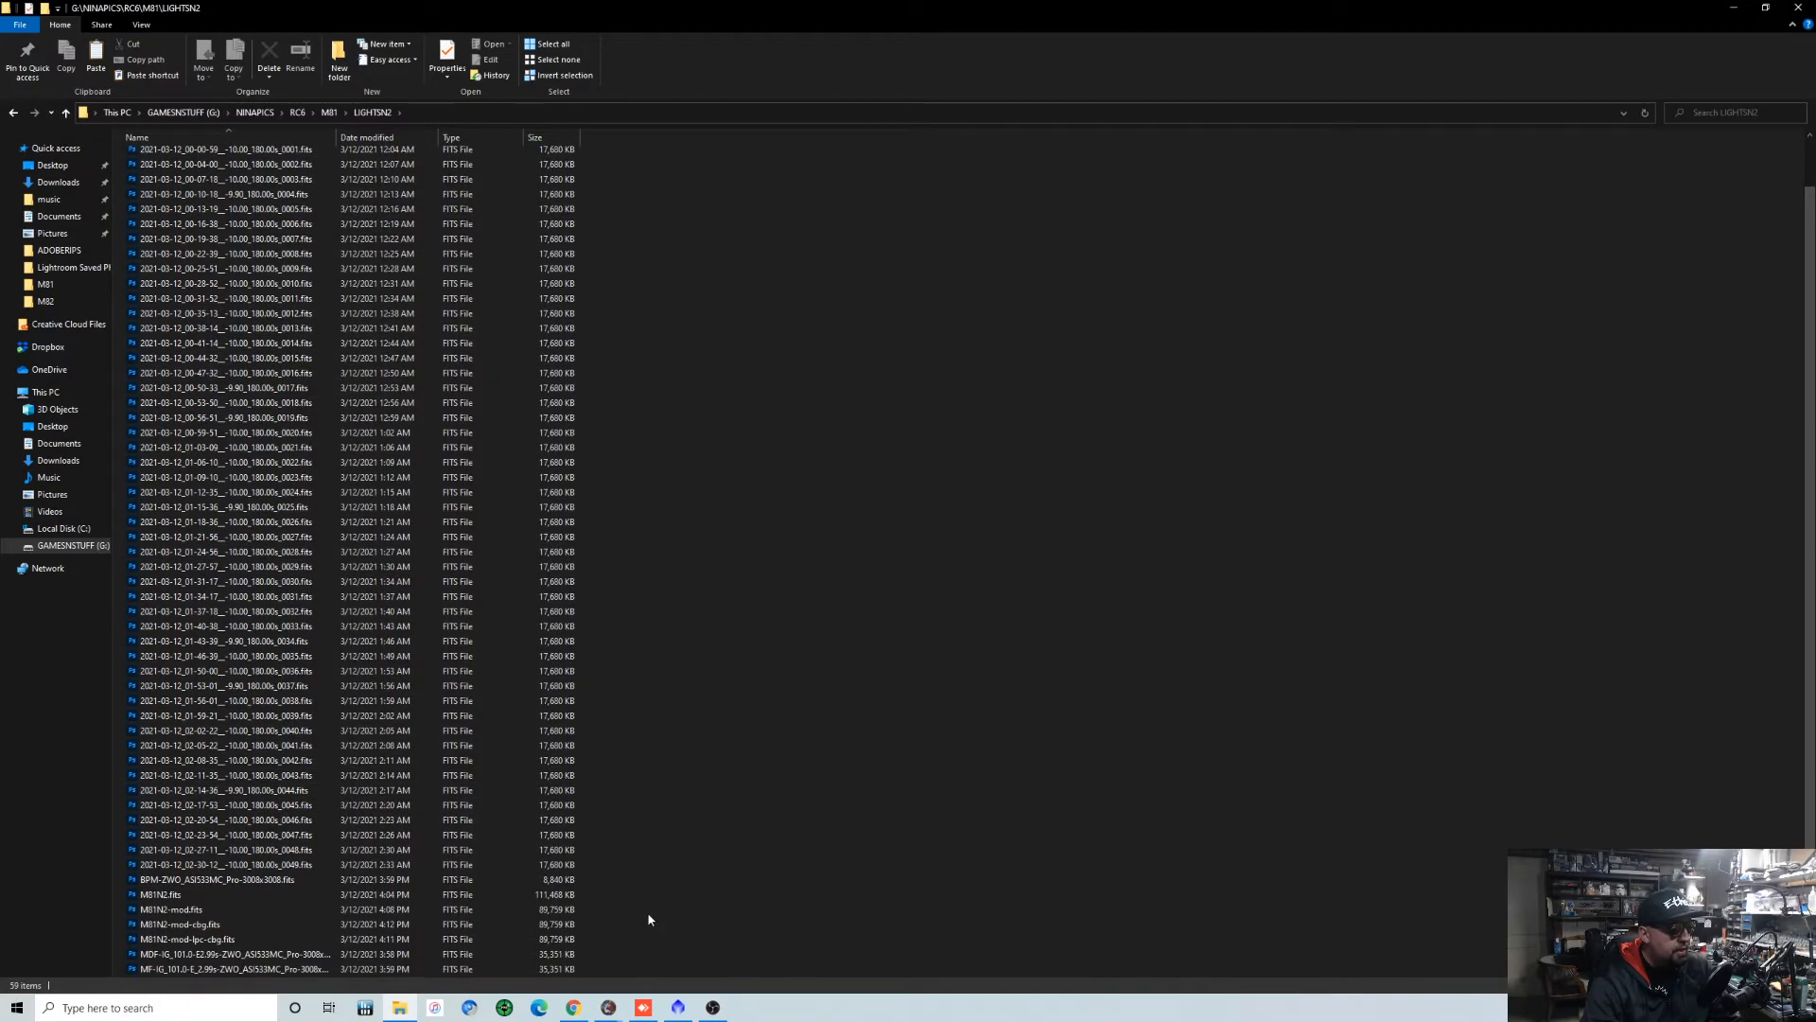
pyautogui.moveTo(616, 904); pyautogui.dragTo(626, 980)
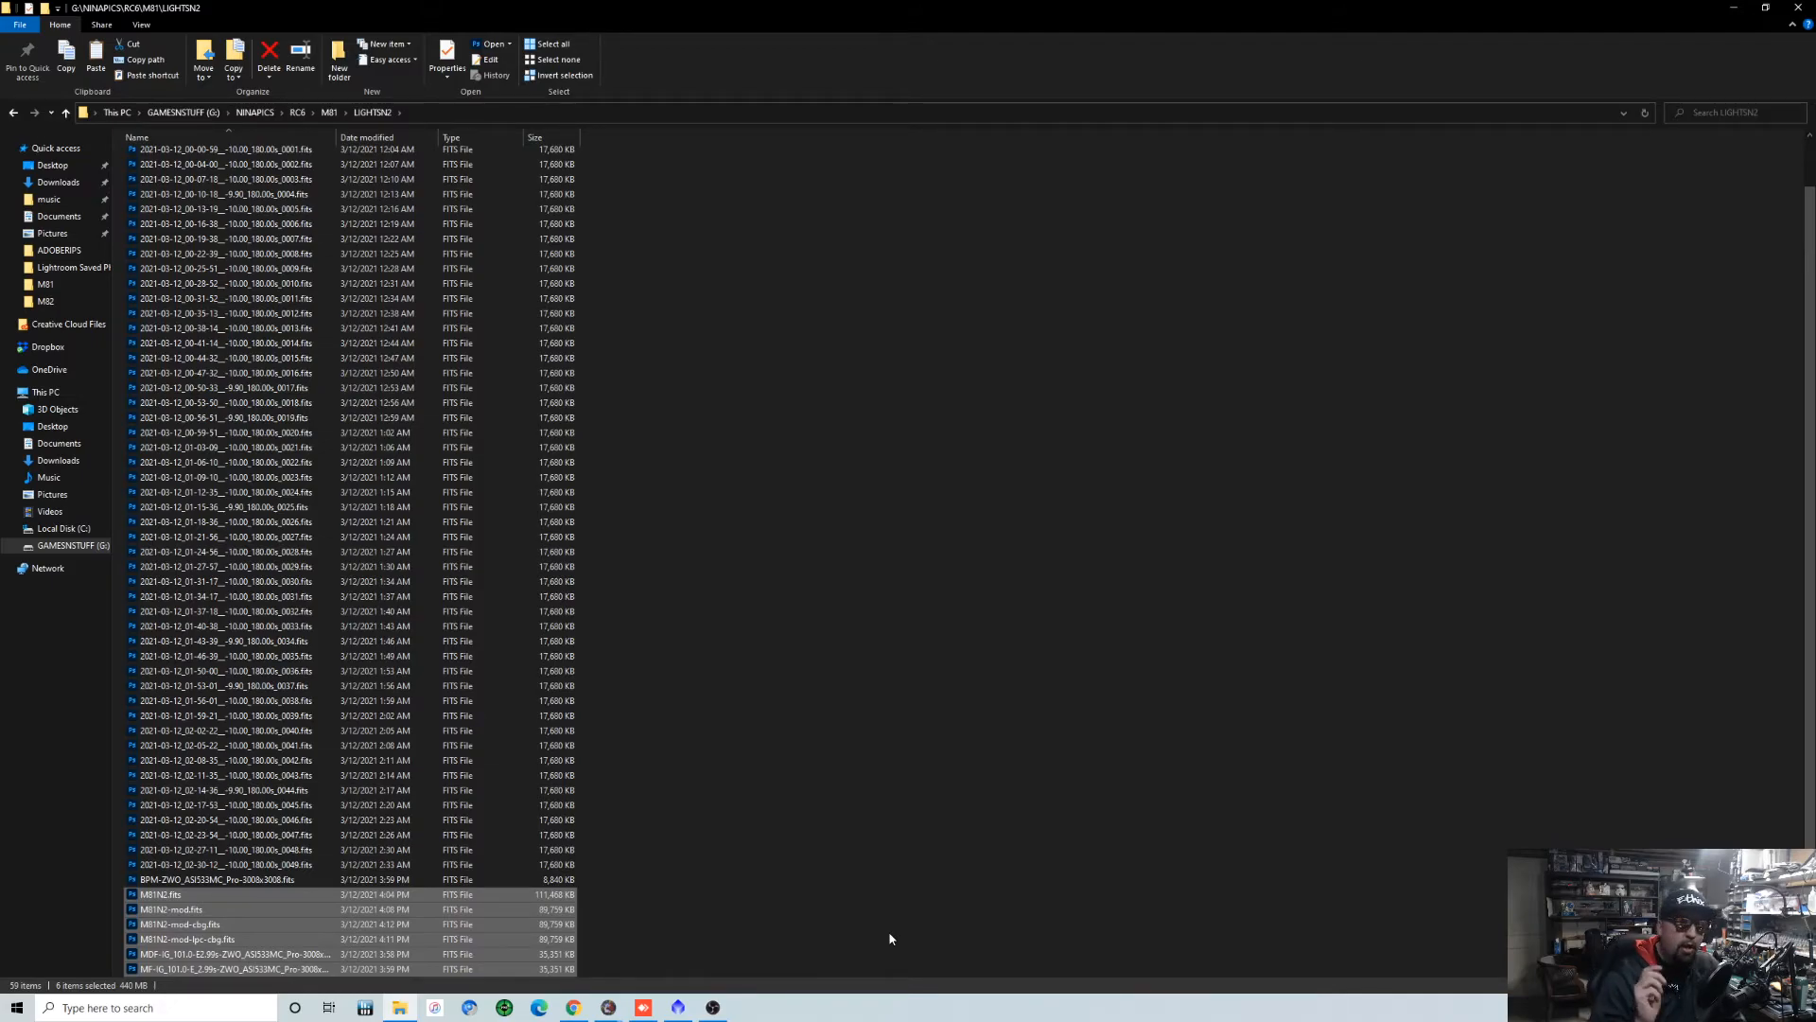
pyautogui.click(1731, 14)
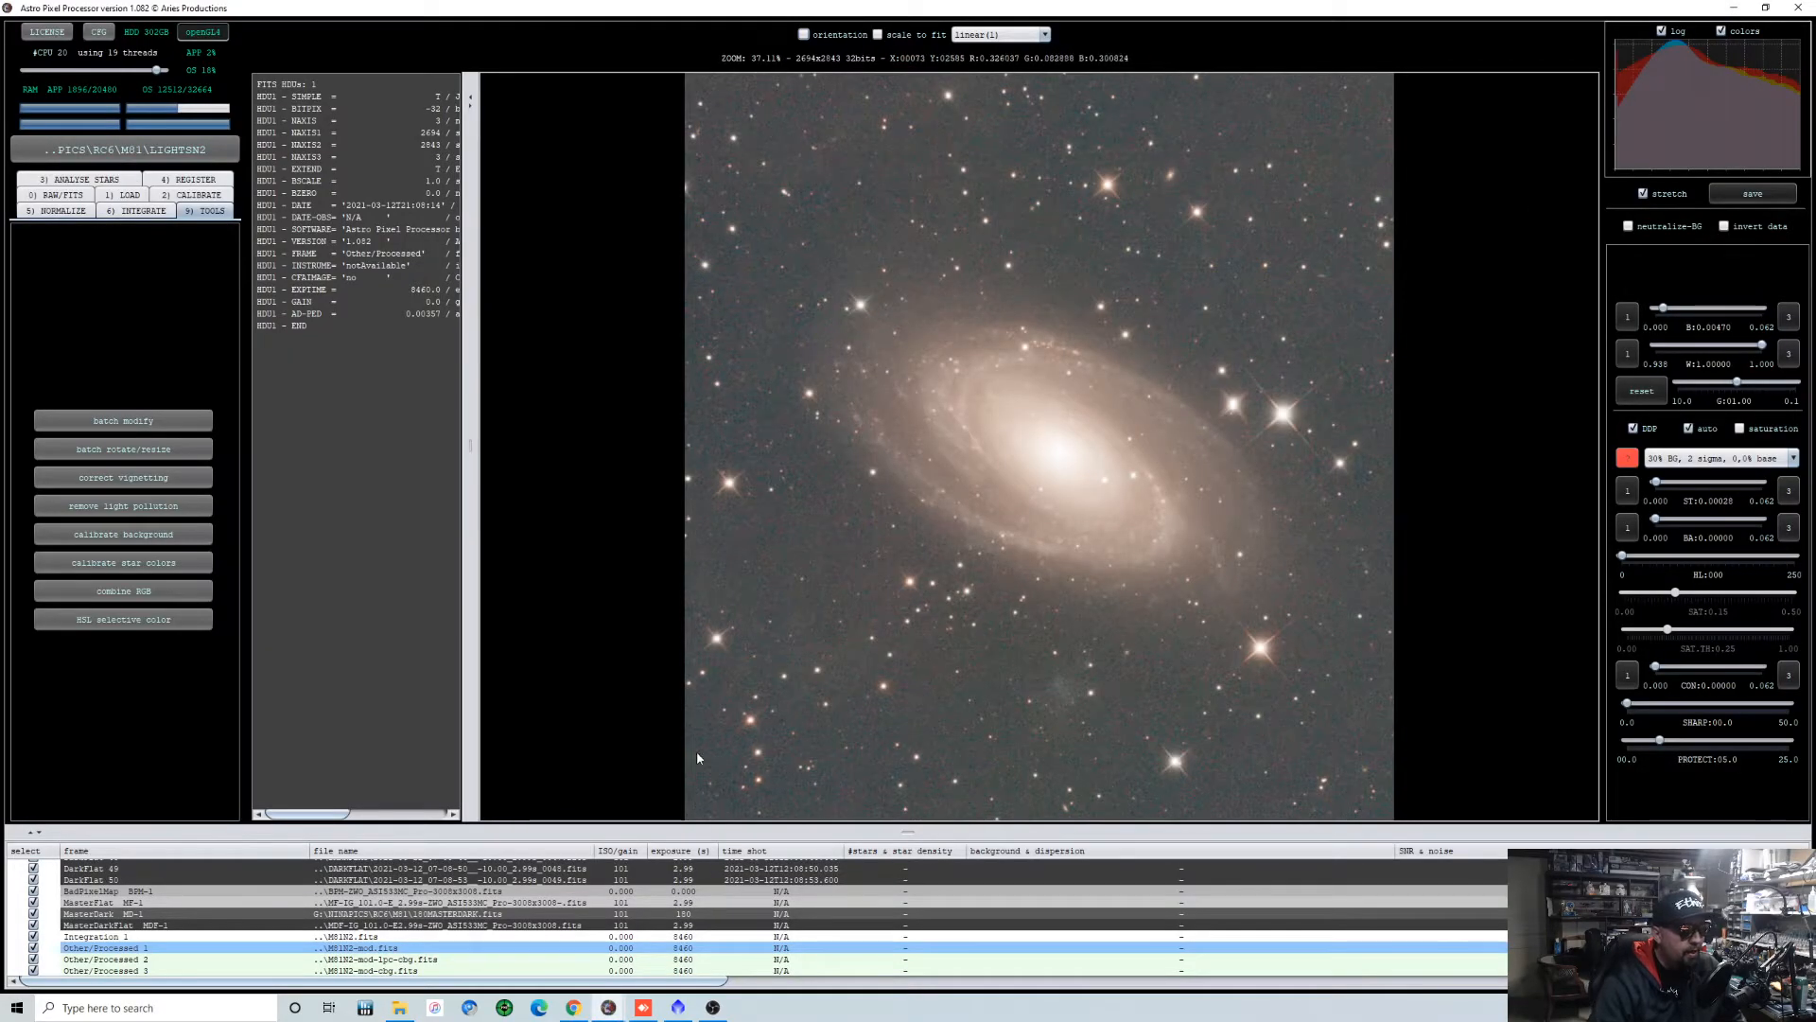
# Try the 10% BG, 3 sigma, 2,5% base preview stretch, and set it to 15% BG, 3 sigma, 0,0% base.
pyautogui.click(1795, 459)
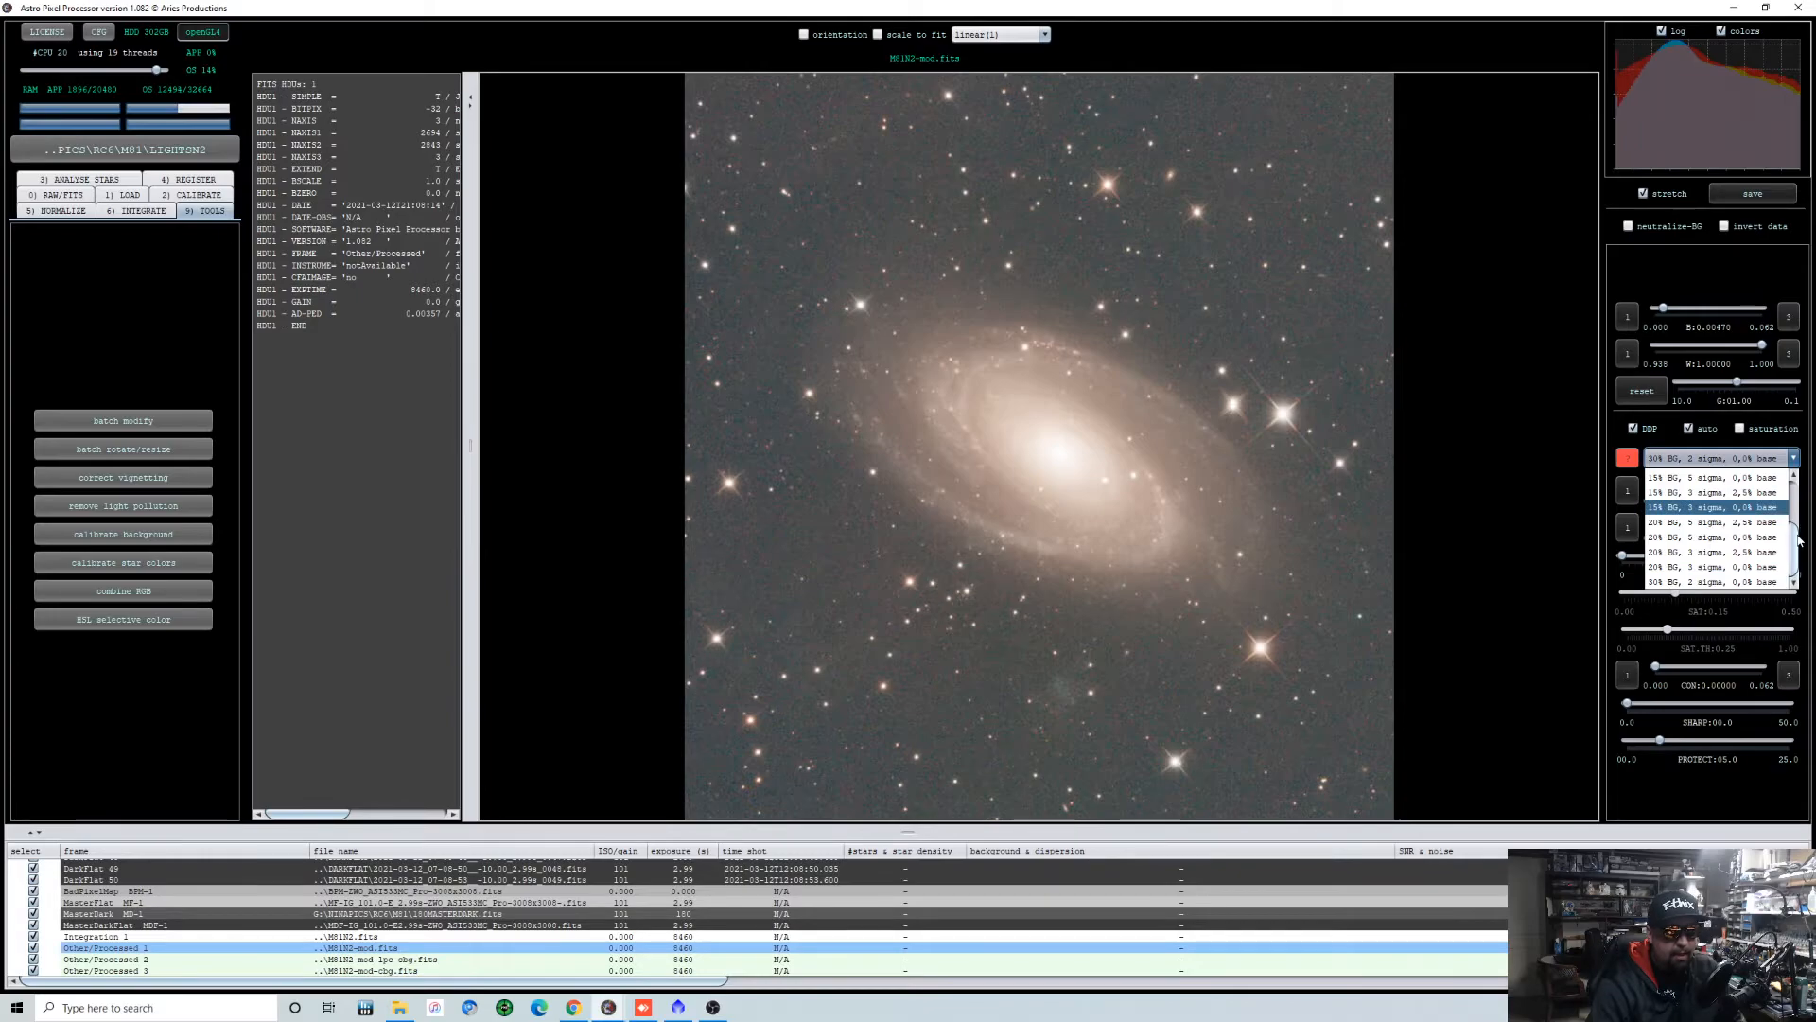
pyautogui.moveTo(1796, 538); pyautogui.dragTo(1796, 522)
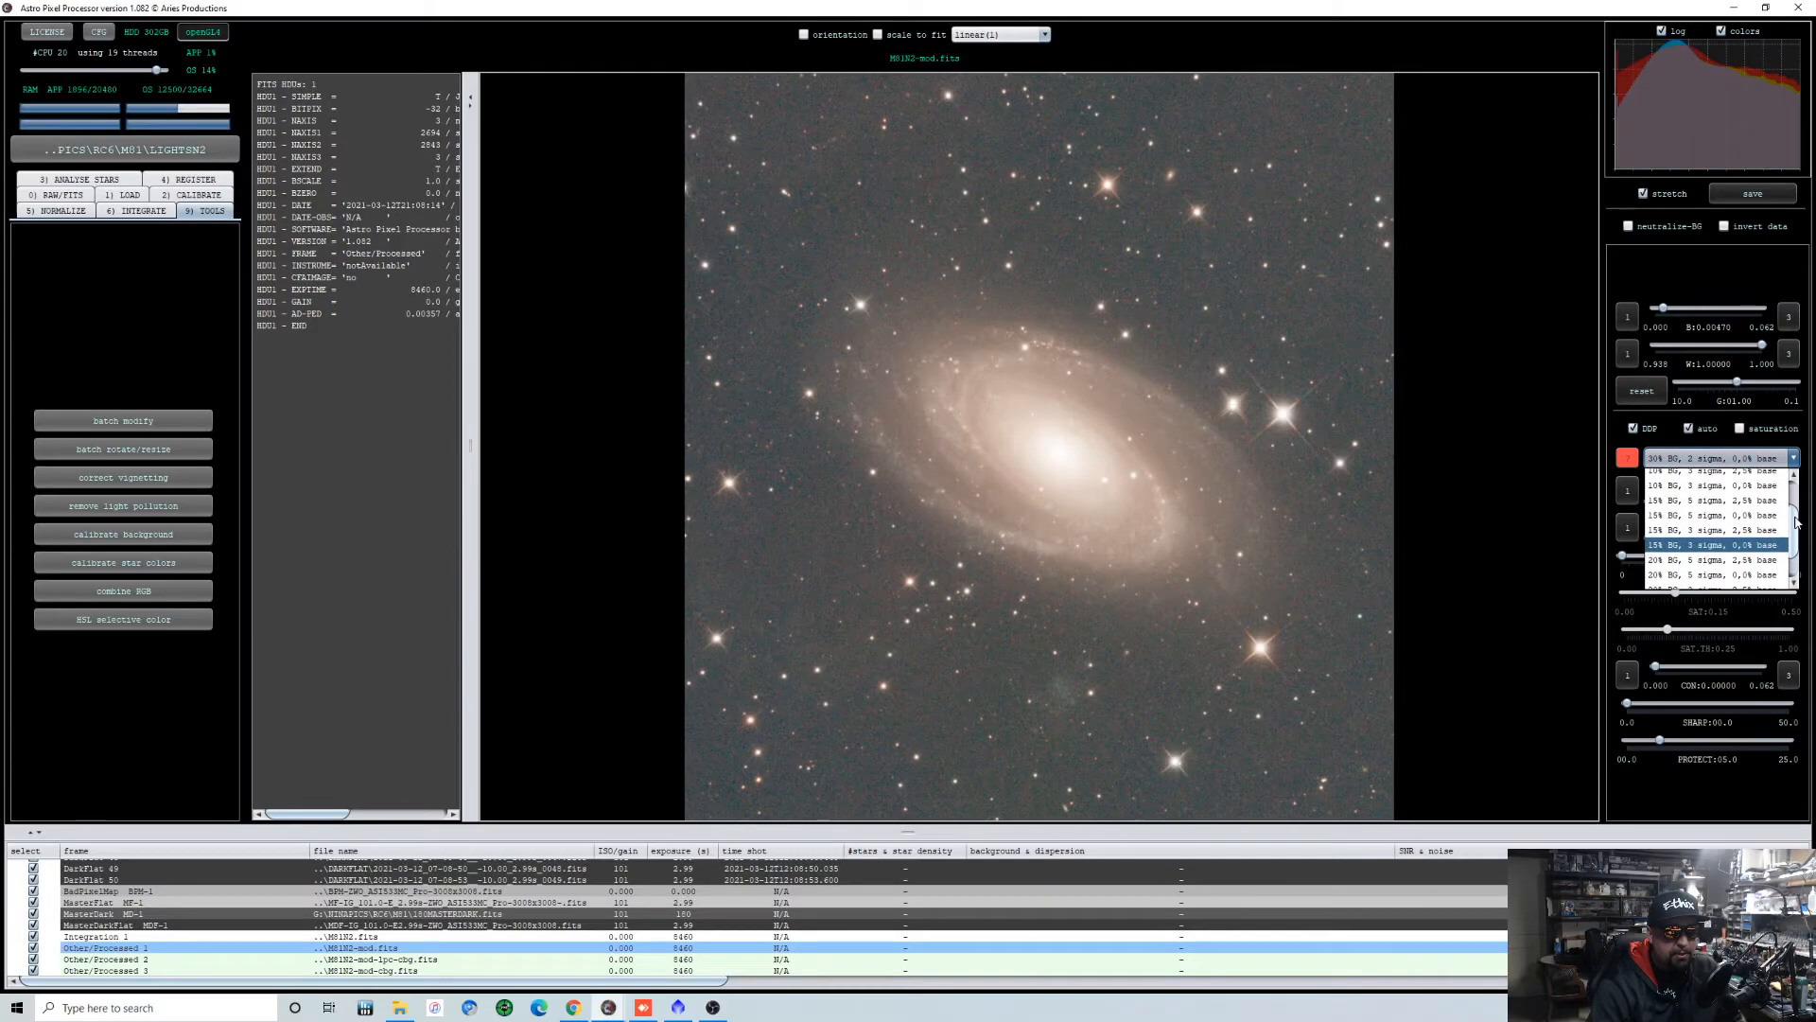
pyautogui.click(1740, 530)
pyautogui.click(1783, 458)
pyautogui.click(1767, 476)
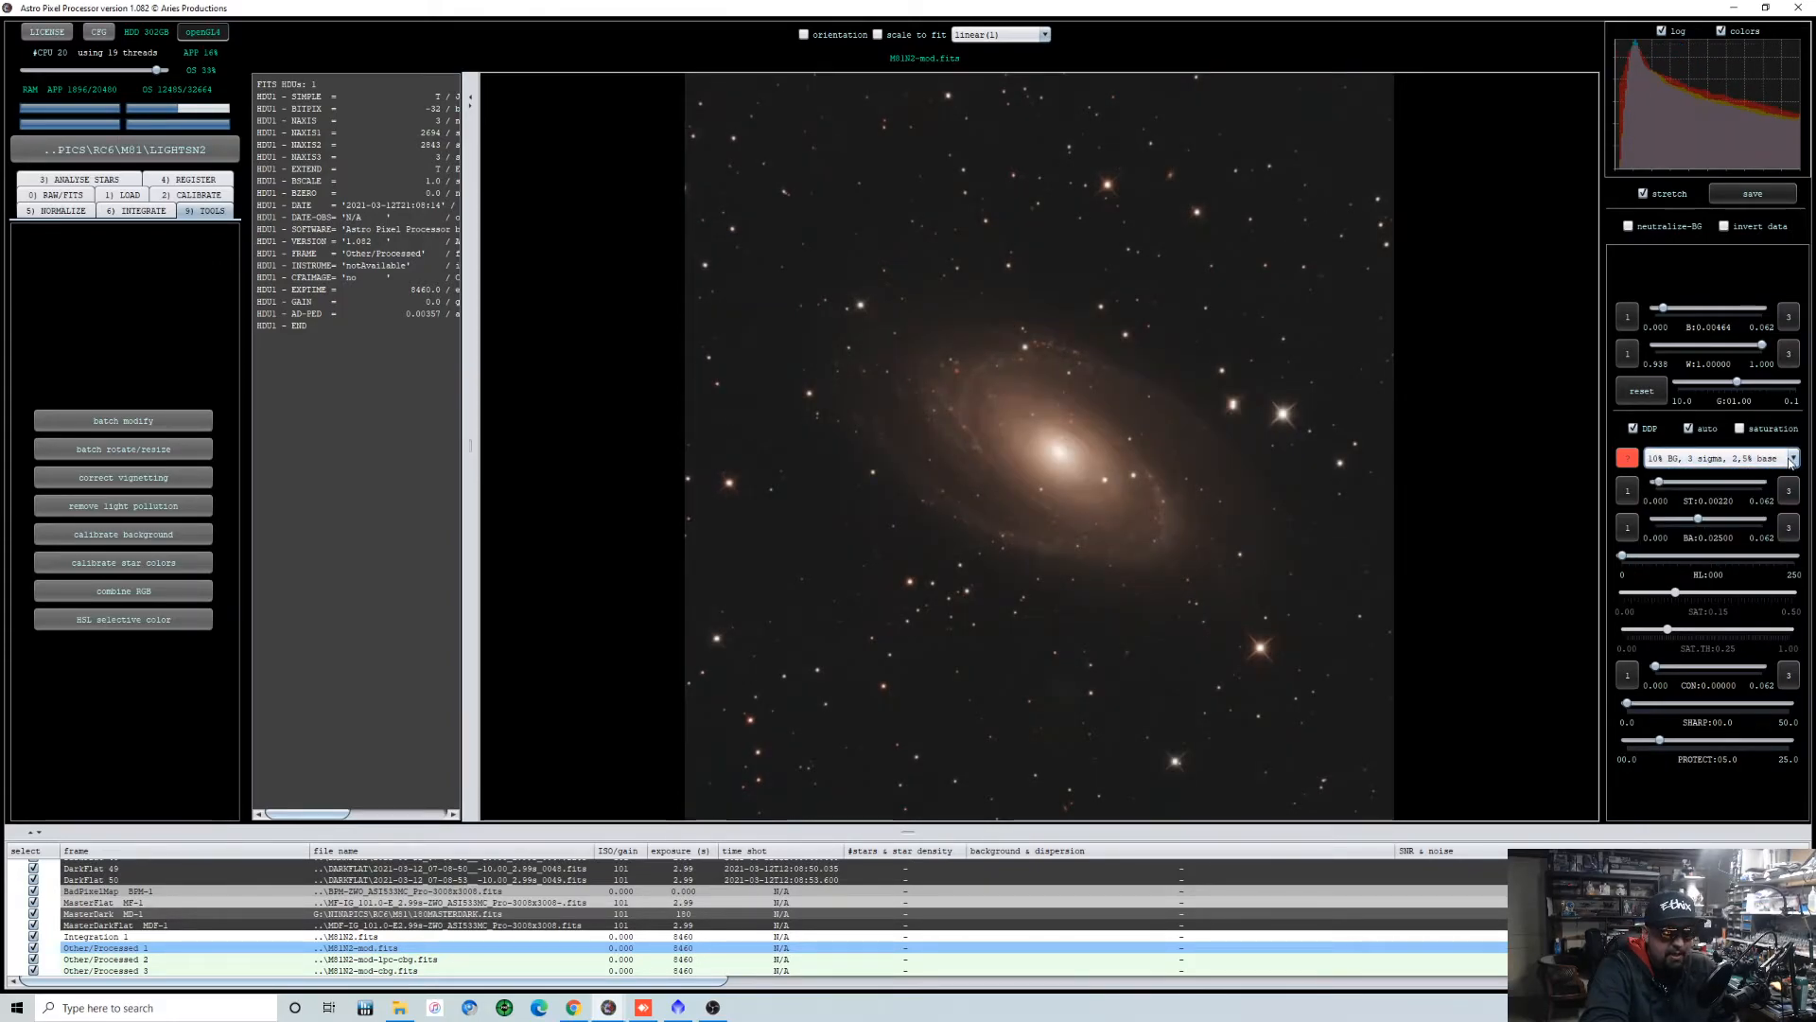
pyautogui.click(1765, 459)
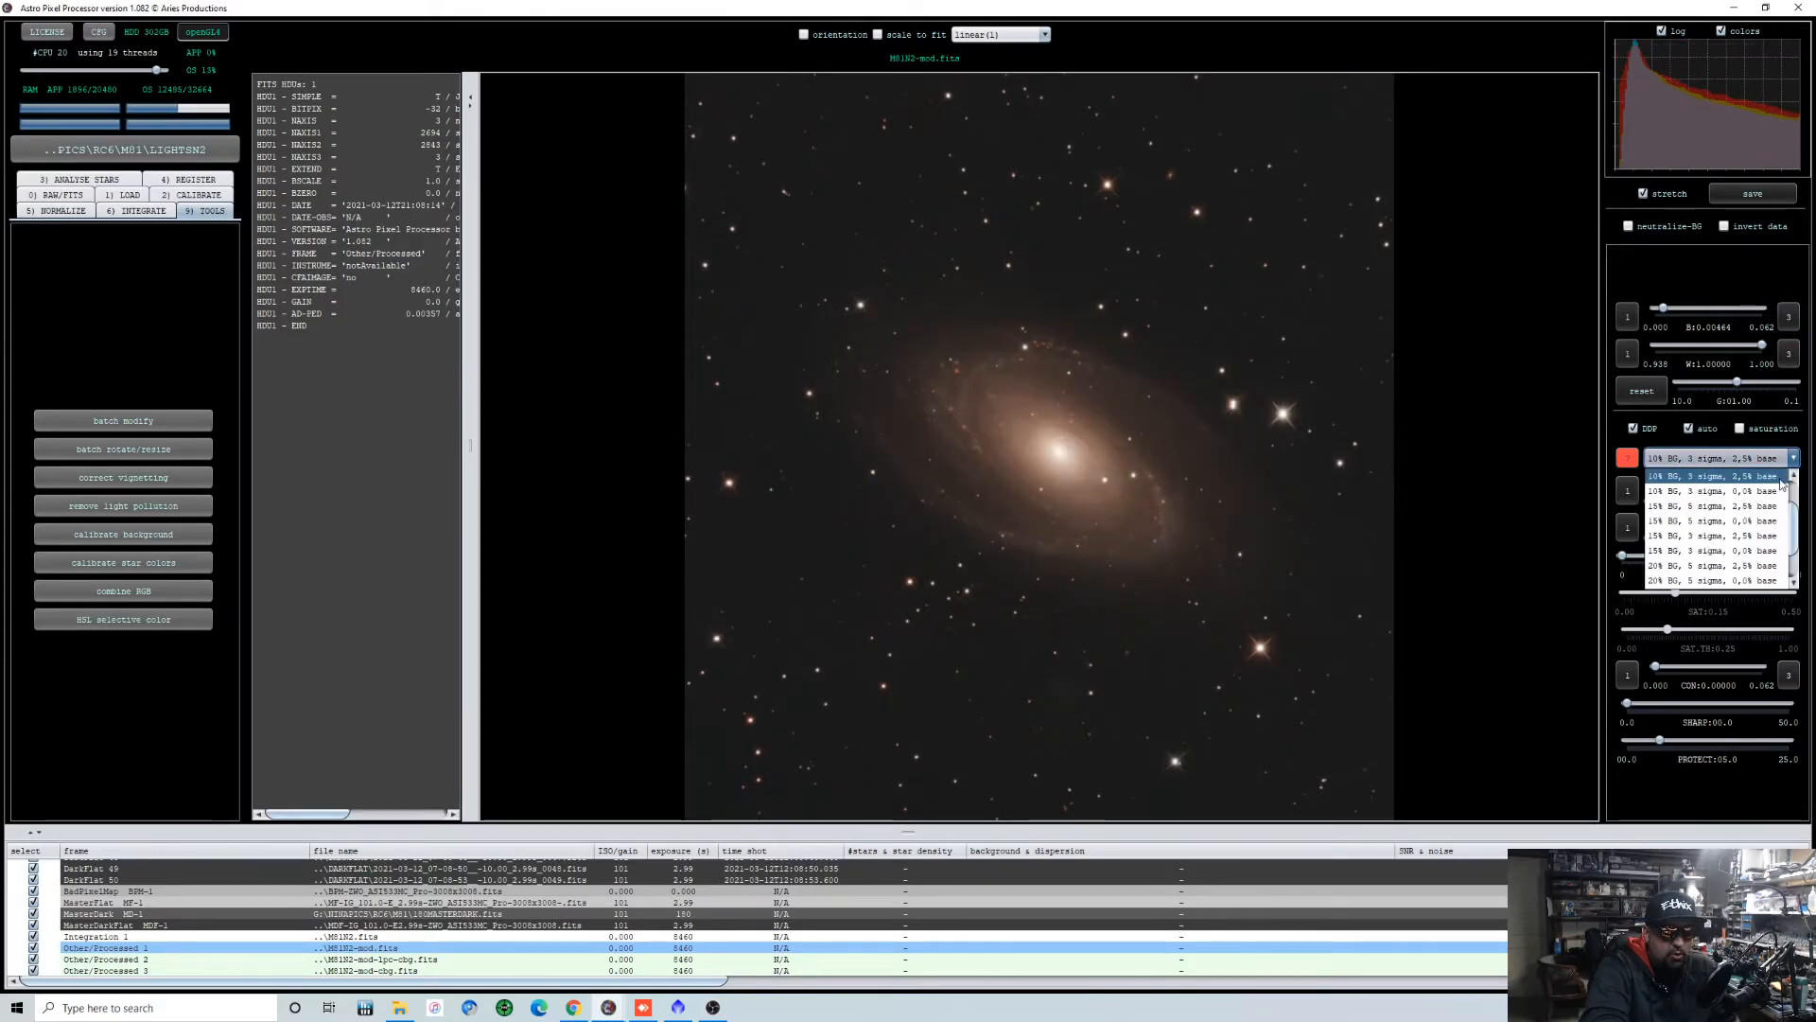
pyautogui.click(1754, 551)
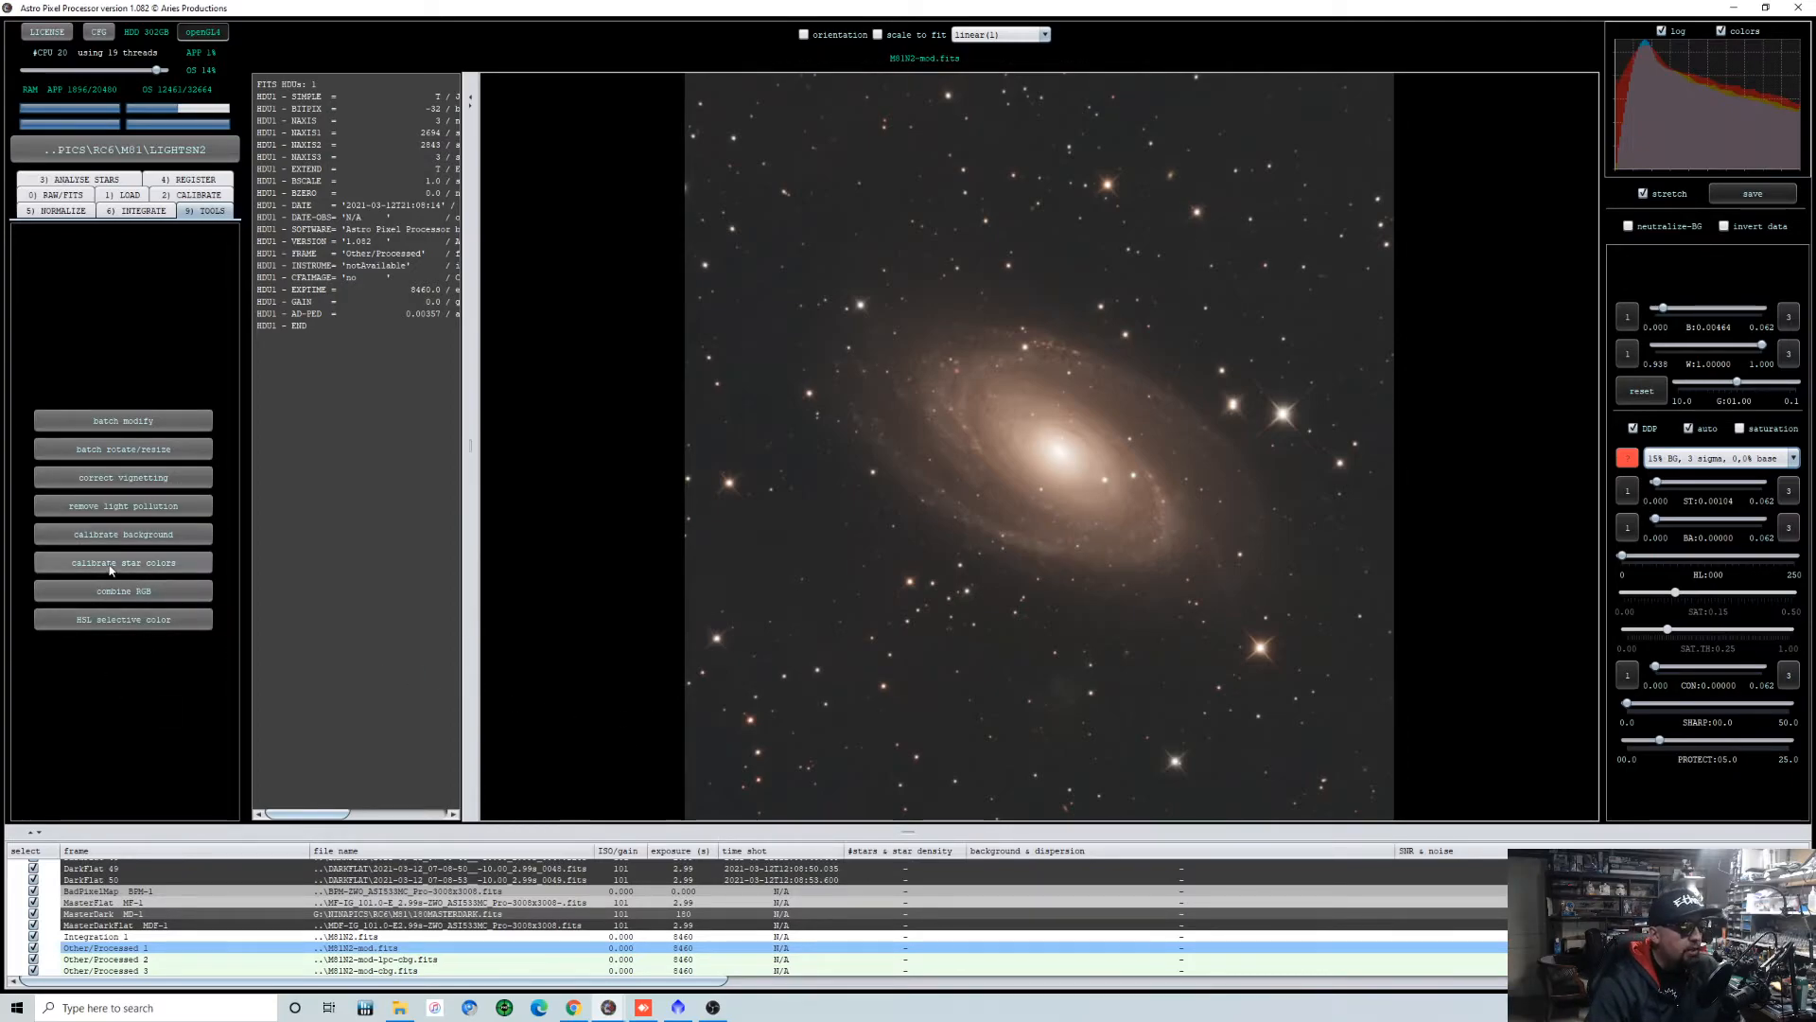
# Start calibrating the star colors of M81N2-mod.fits and mark six star areas around the galaxy, keeping the galaxy itself out.
pyautogui.click(112, 565)
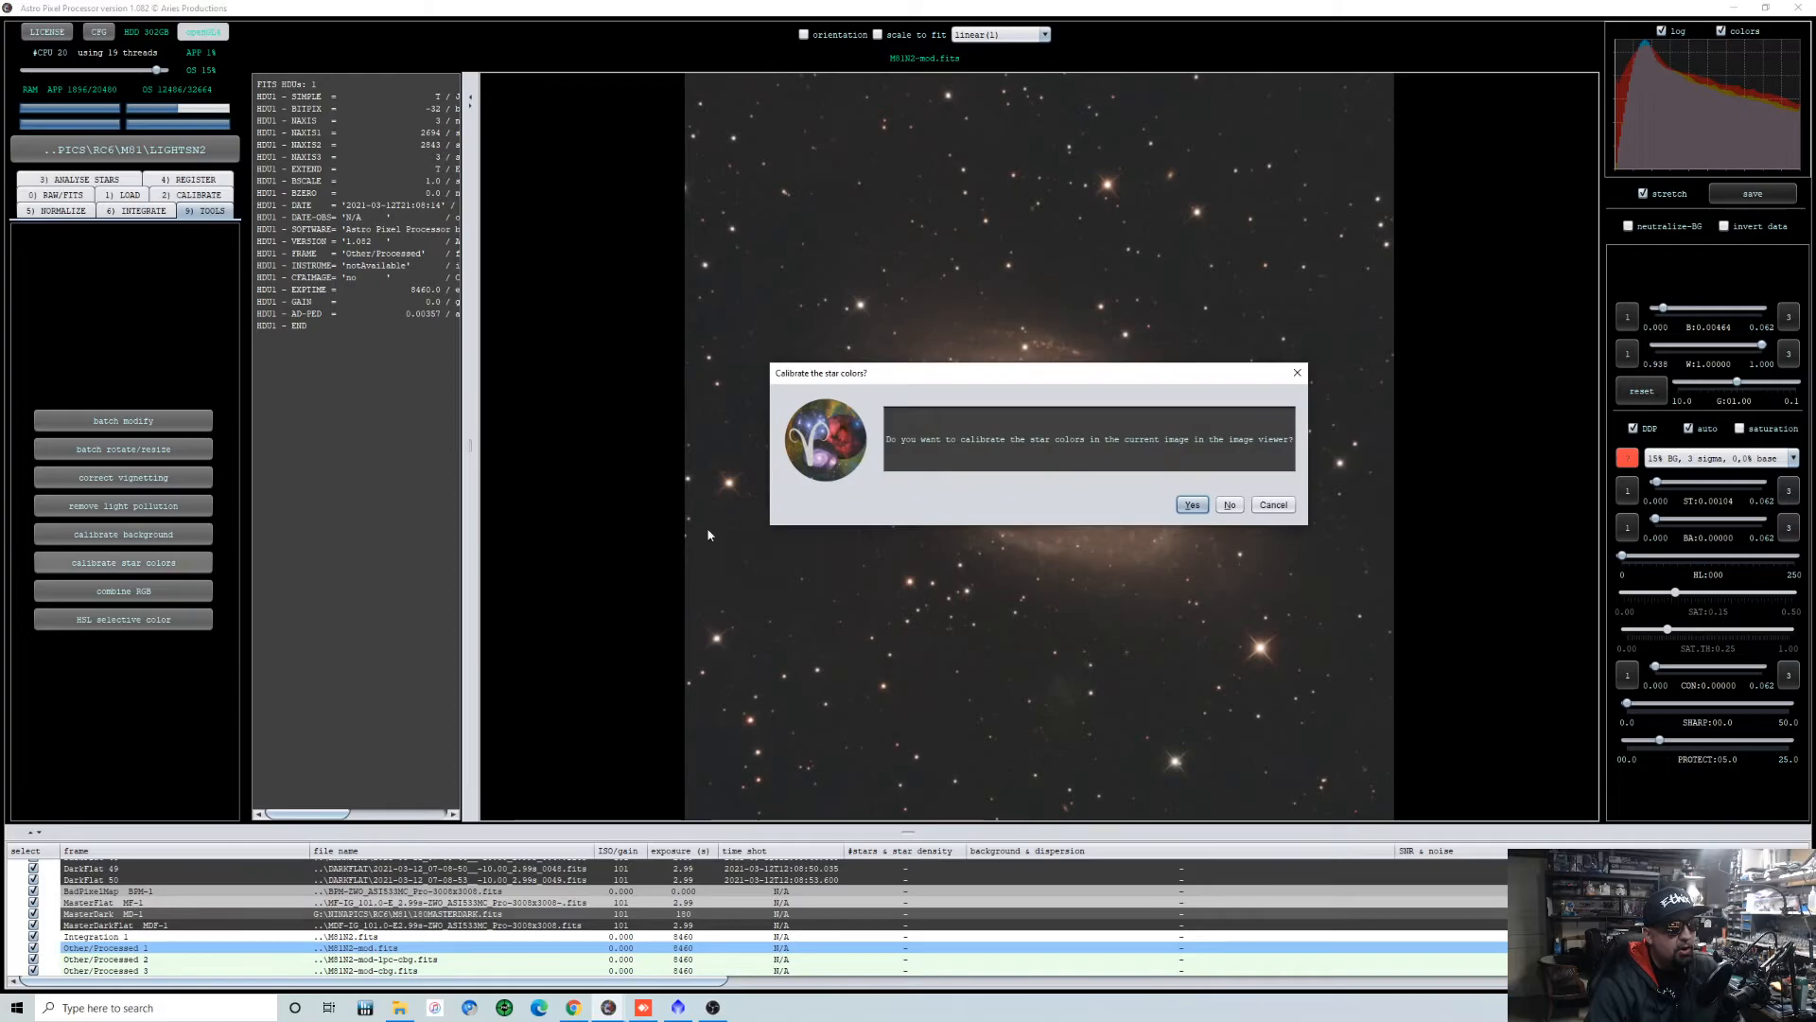
pyautogui.click(1193, 505)
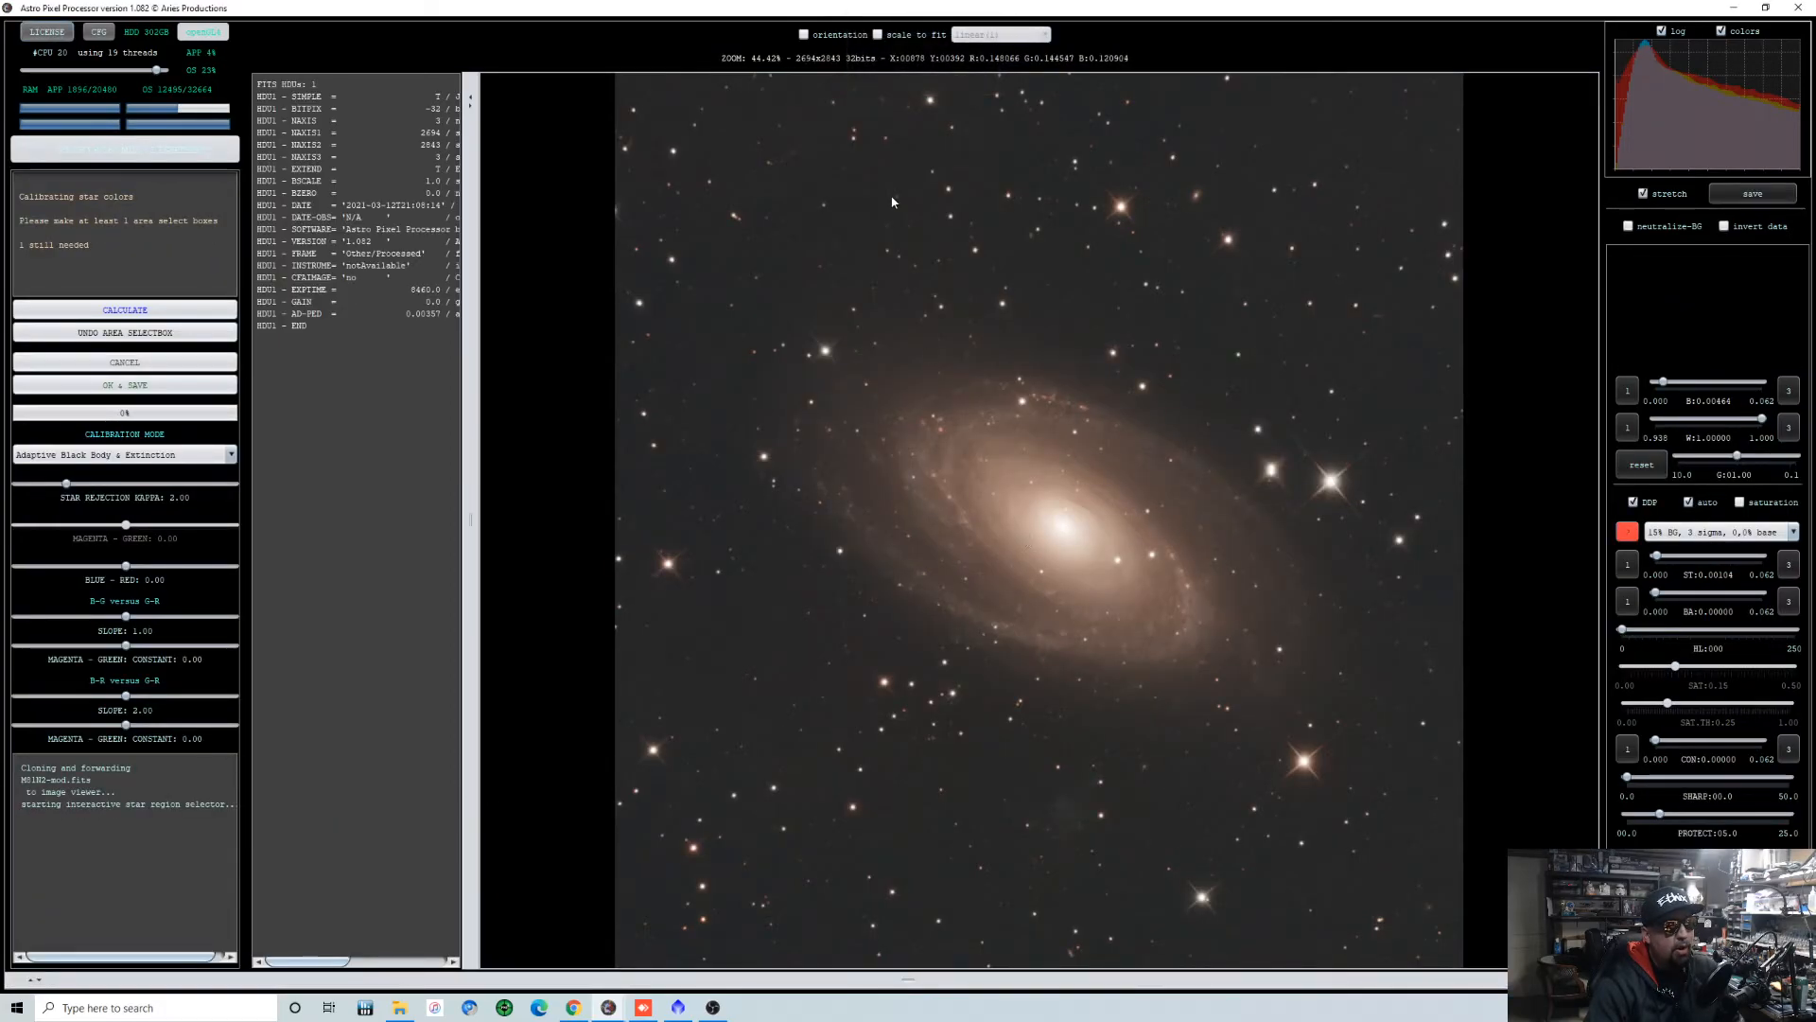
pyautogui.moveTo(910, 152); pyautogui.dragTo(1086, 247)
pyautogui.moveTo(746, 752); pyautogui.dragTo(870, 861)
pyautogui.moveTo(1232, 279); pyautogui.dragTo(1375, 339)
pyautogui.moveTo(1439, 483); pyautogui.dragTo(1382, 649)
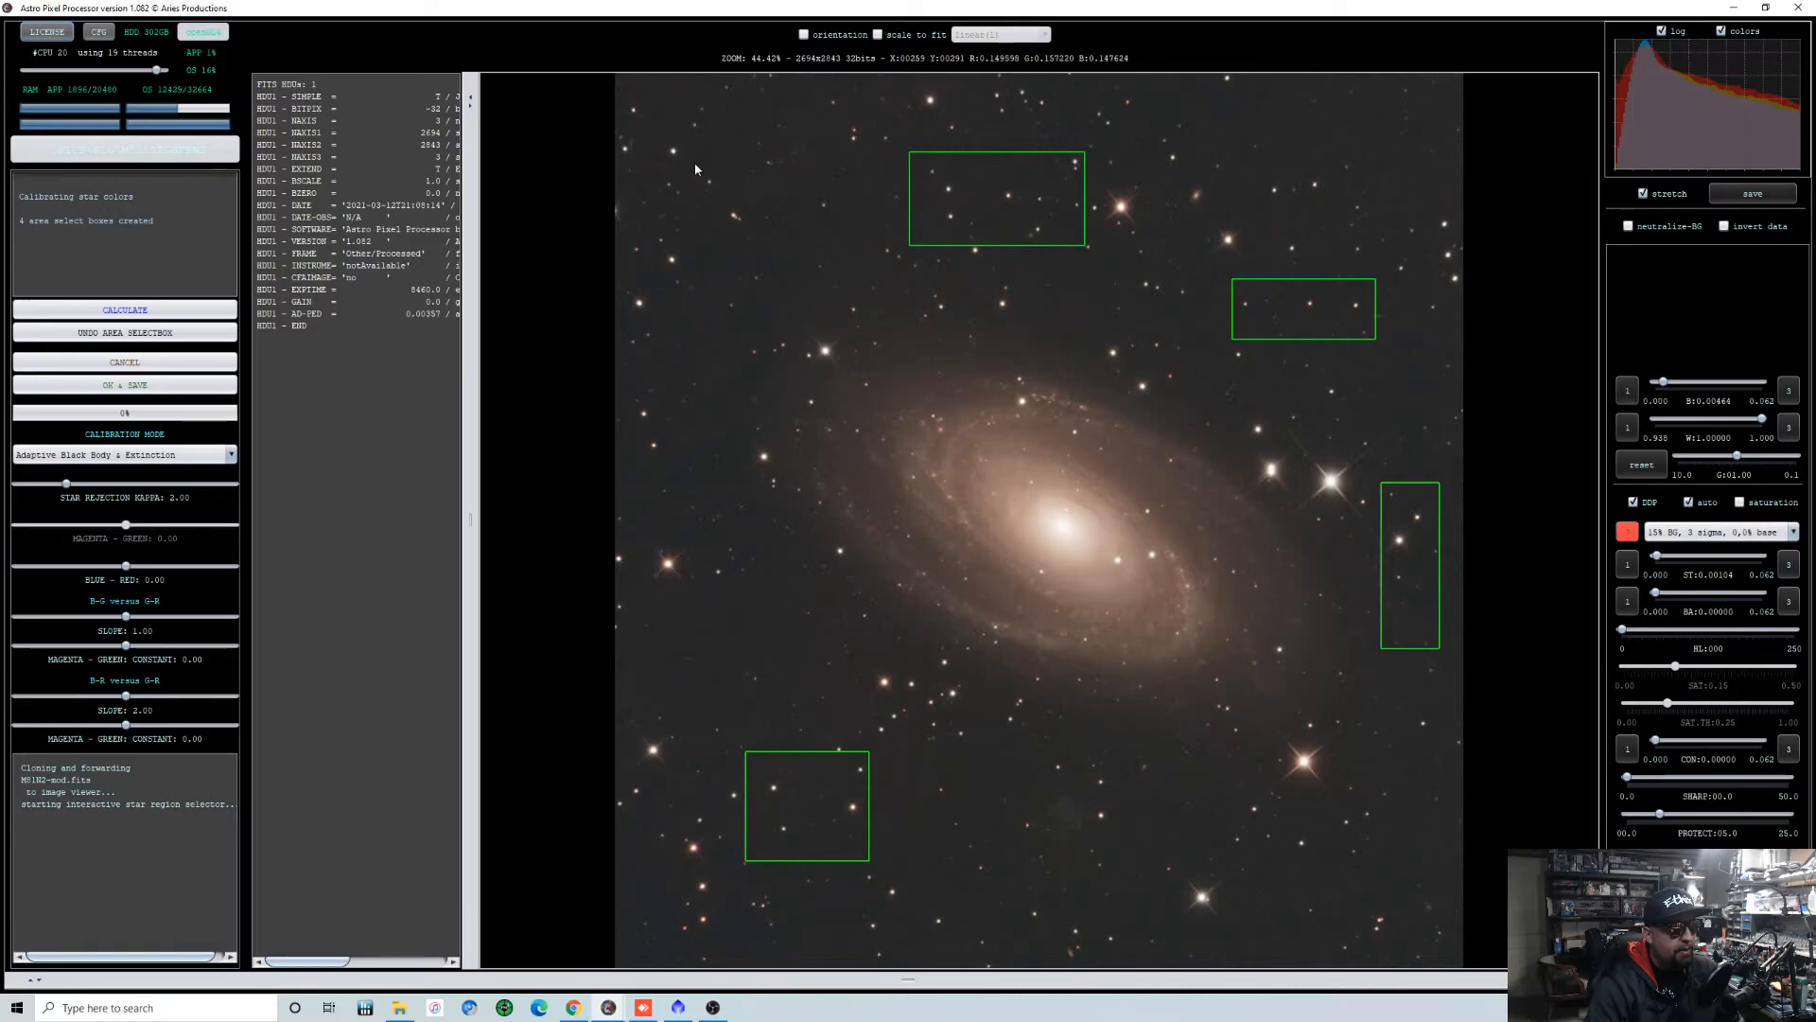
pyautogui.moveTo(688, 131); pyautogui.dragTo(643, 297)
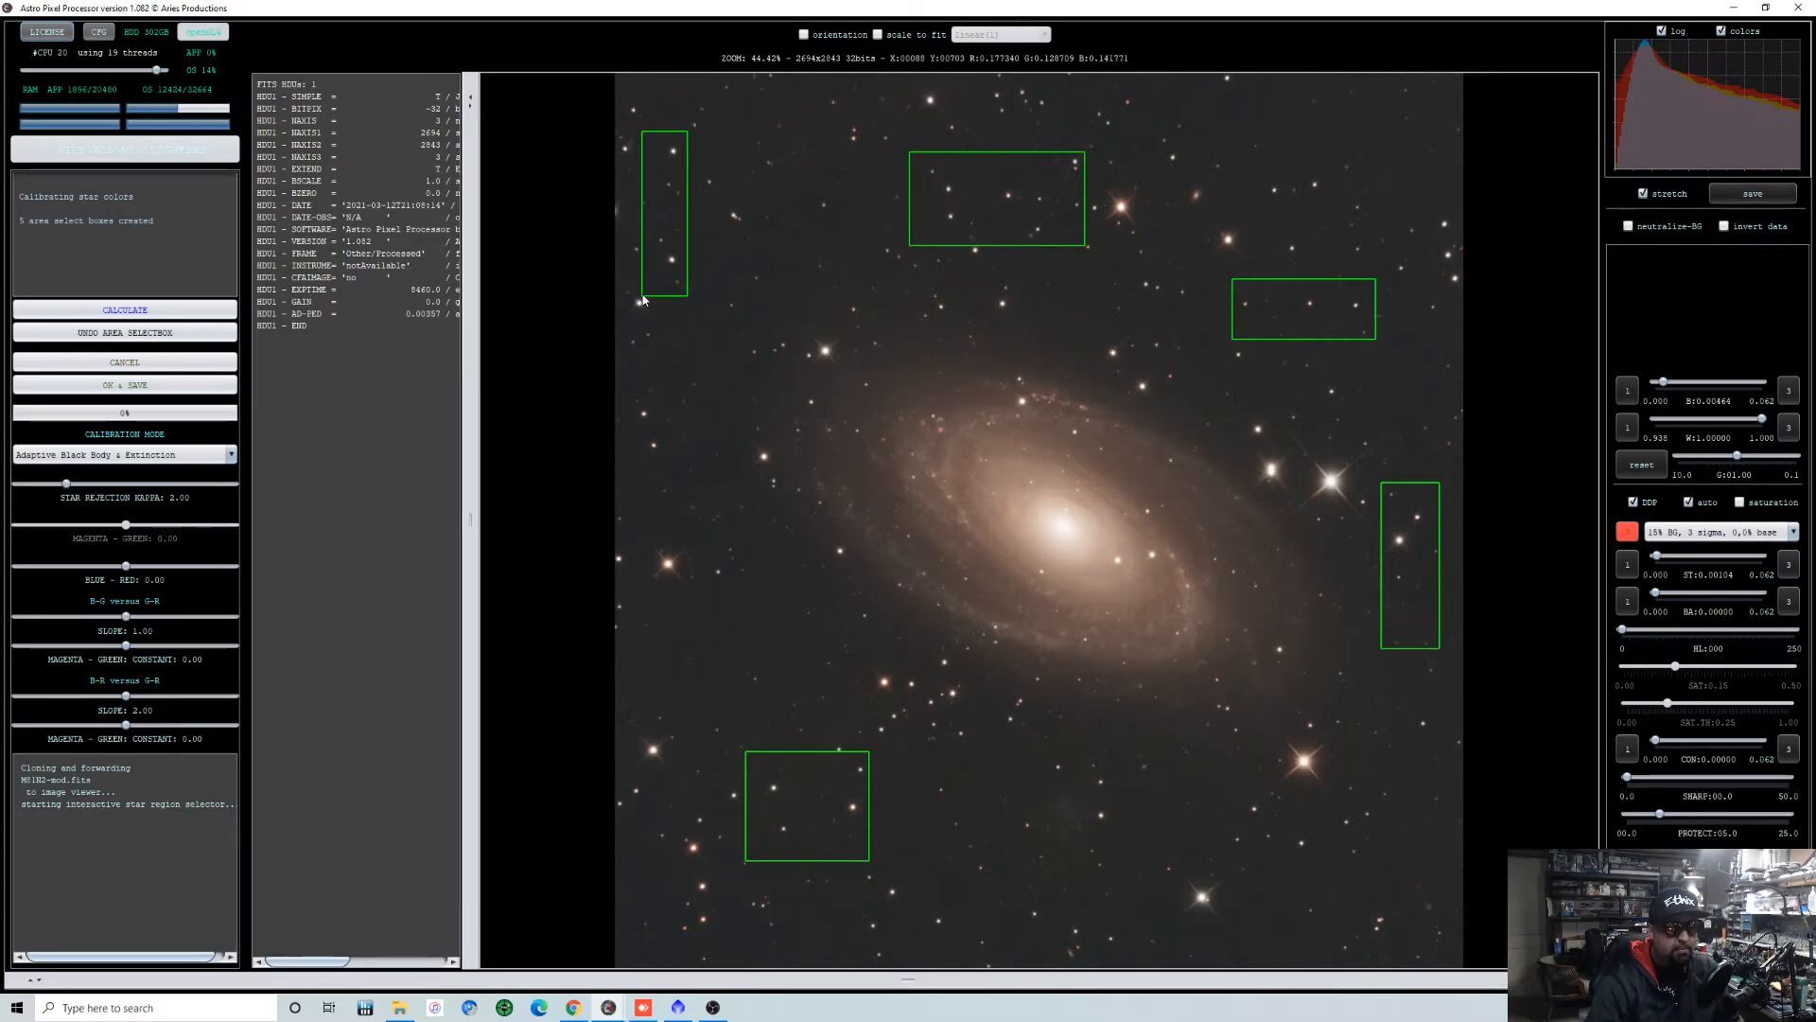
pyautogui.moveTo(856, 658); pyautogui.dragTo(908, 717)
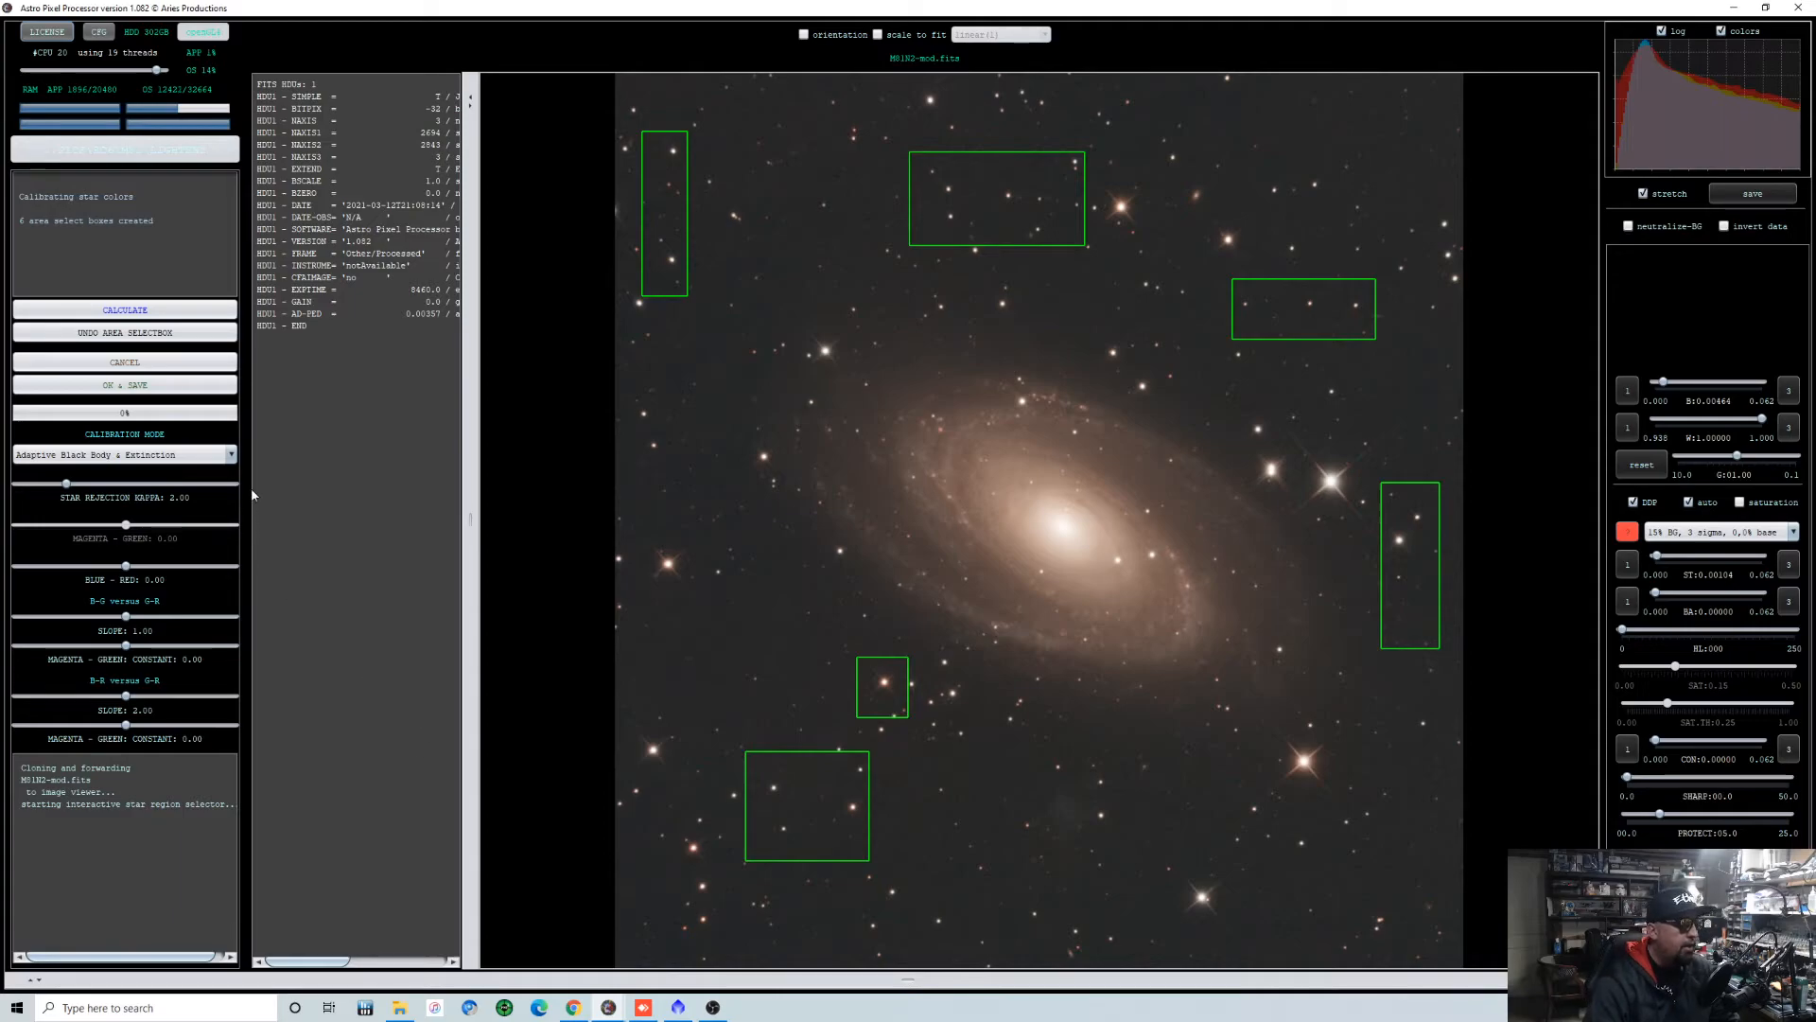
# Calculate the star color calibration in Balance RGB mode and save the result as the FITS file M81N2-mod-csc.
pyautogui.click(189, 455)
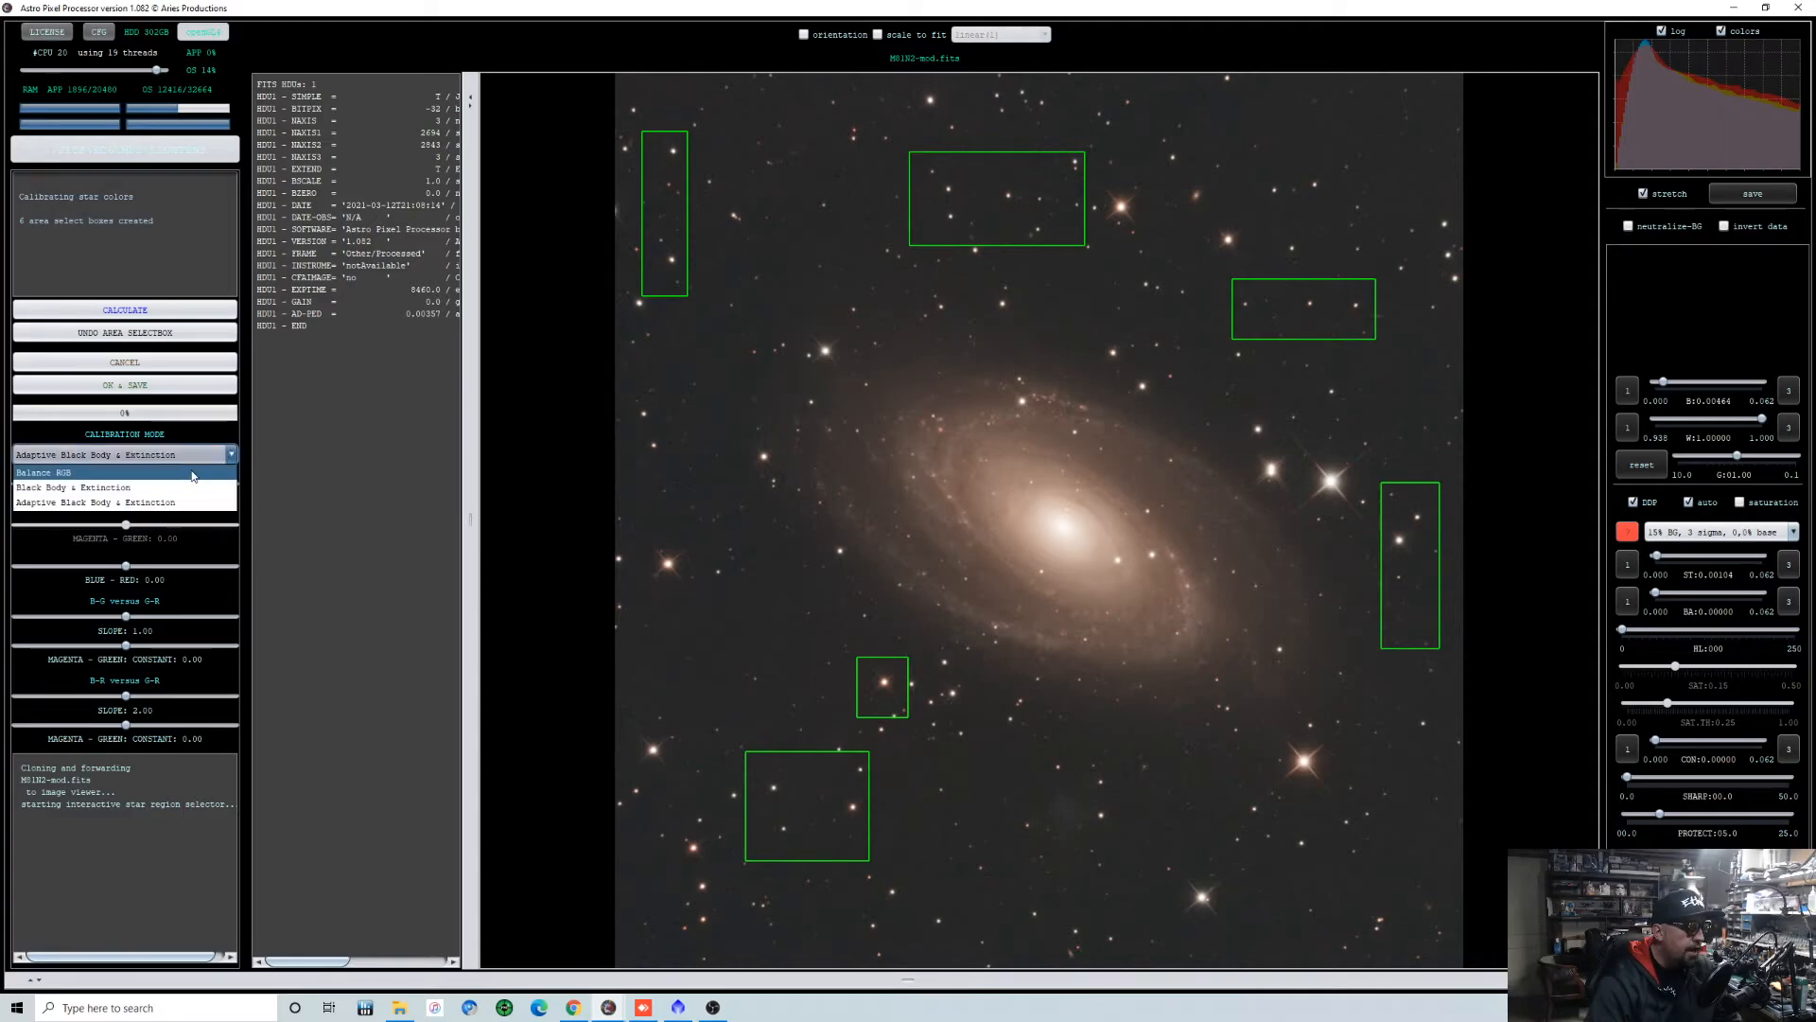
pyautogui.click(192, 473)
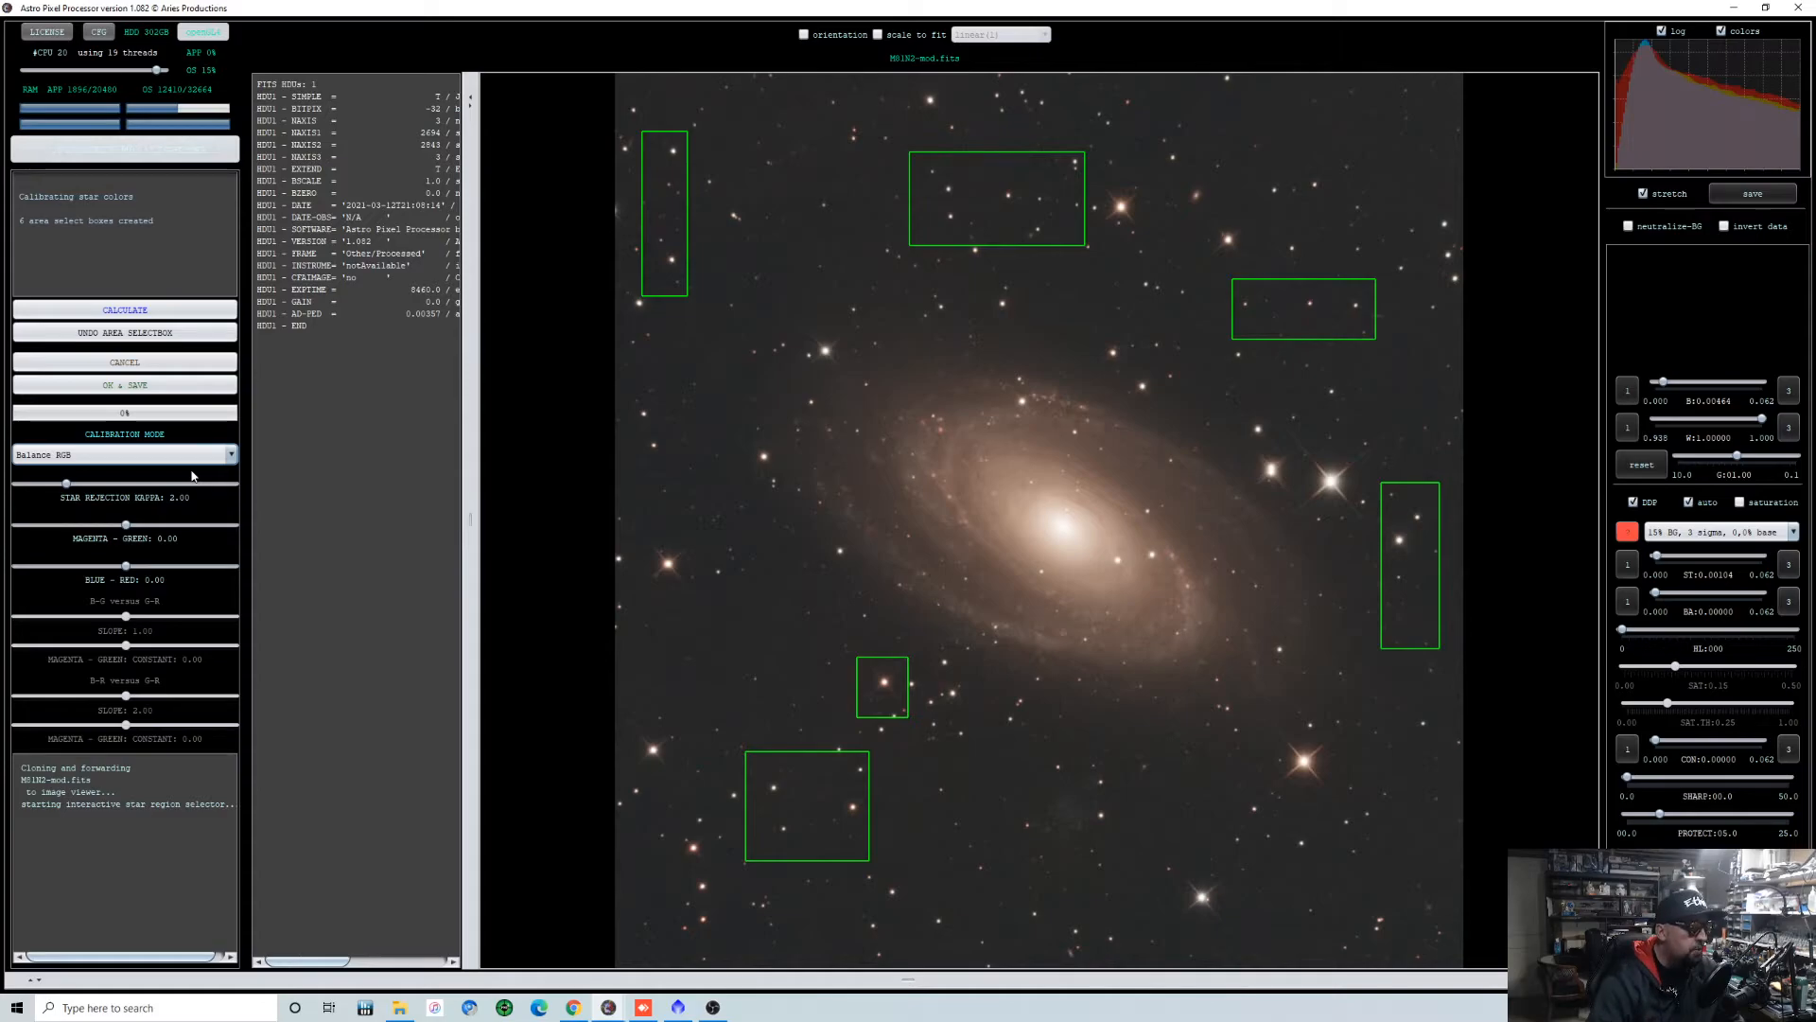
pyautogui.click(144, 310)
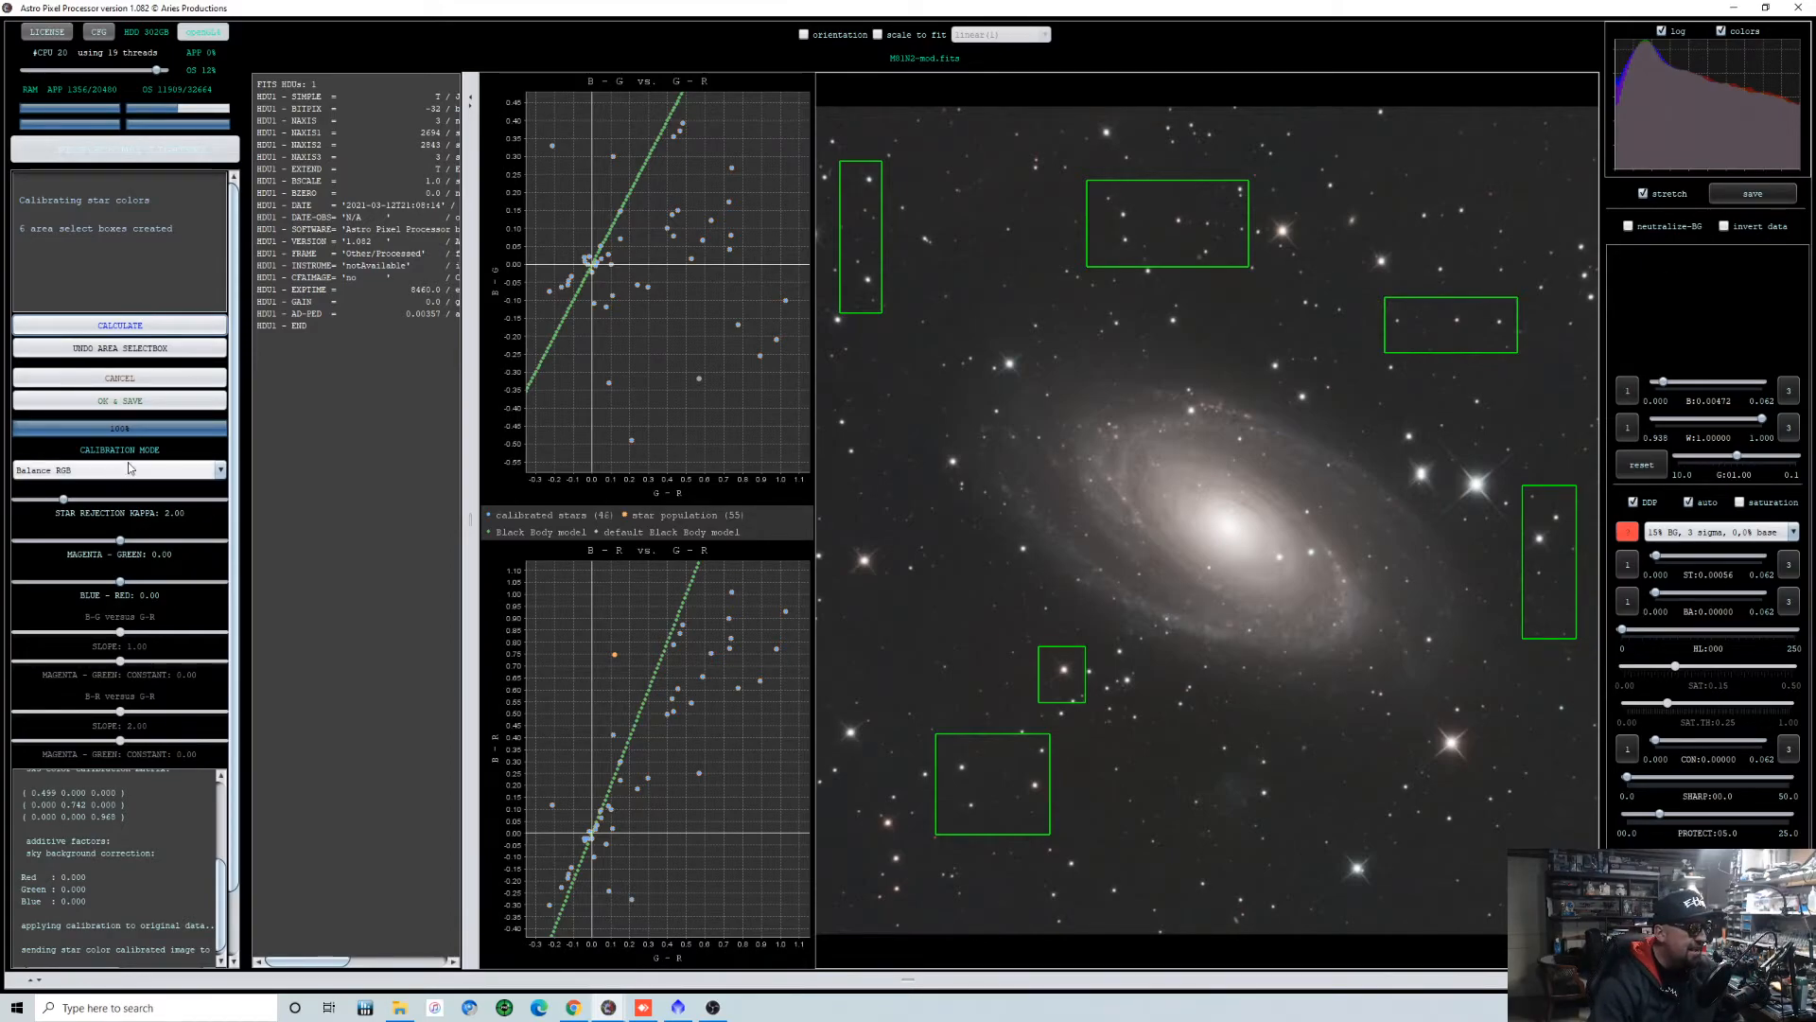
pyautogui.click(153, 405)
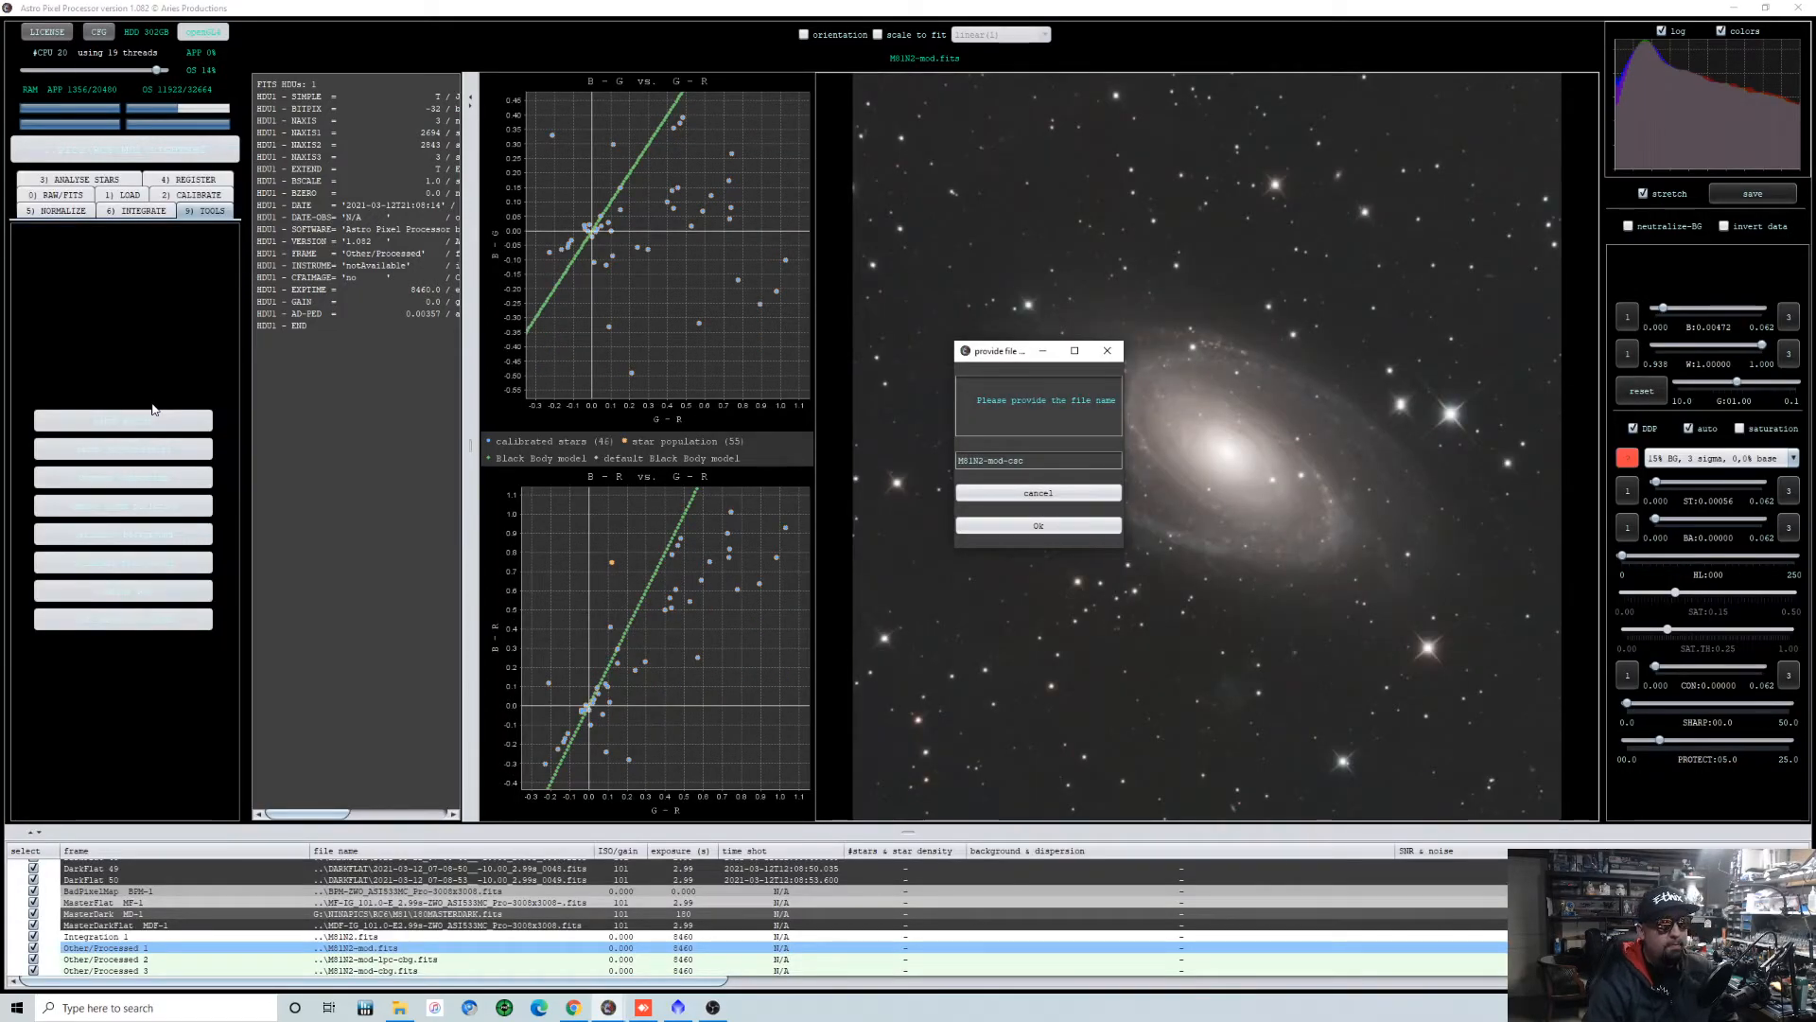
pyautogui.click(1046, 532)
pyautogui.click(1040, 525)
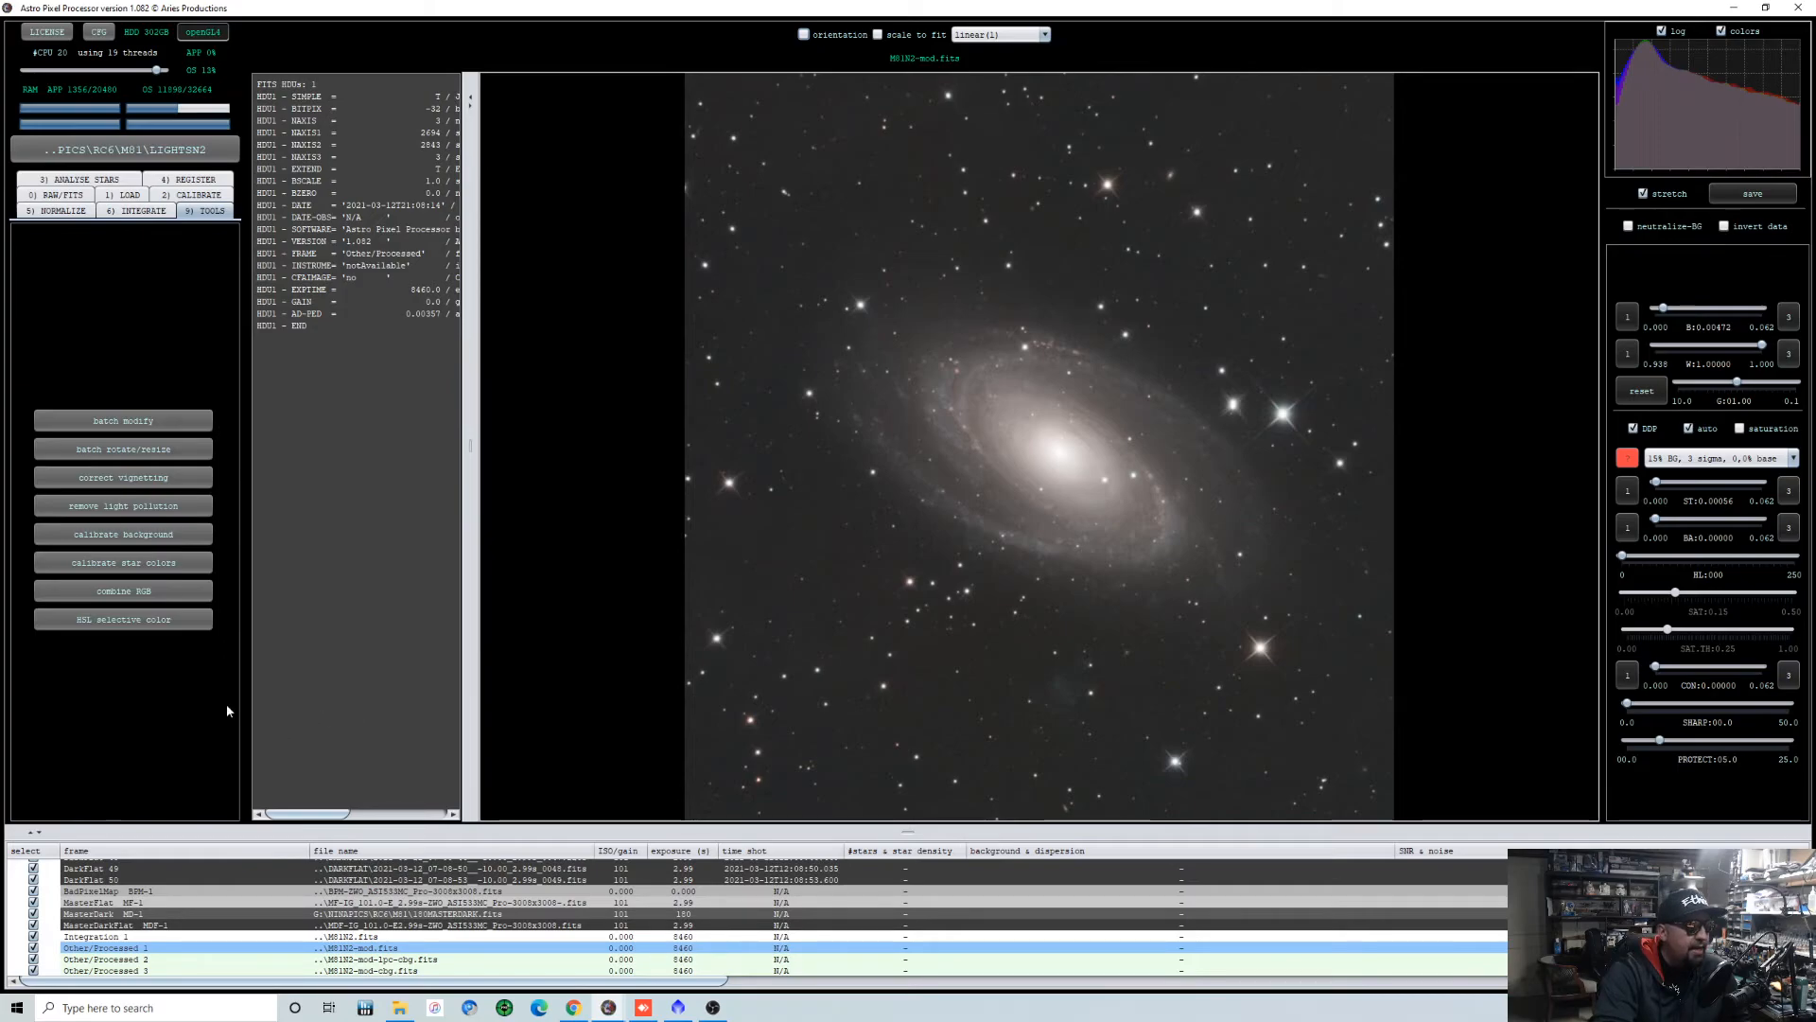
# Try a 100% saturation boost on all colors with HSL selective color, reset the saturation to 0 and cancel the tool.
pyautogui.click(160, 619)
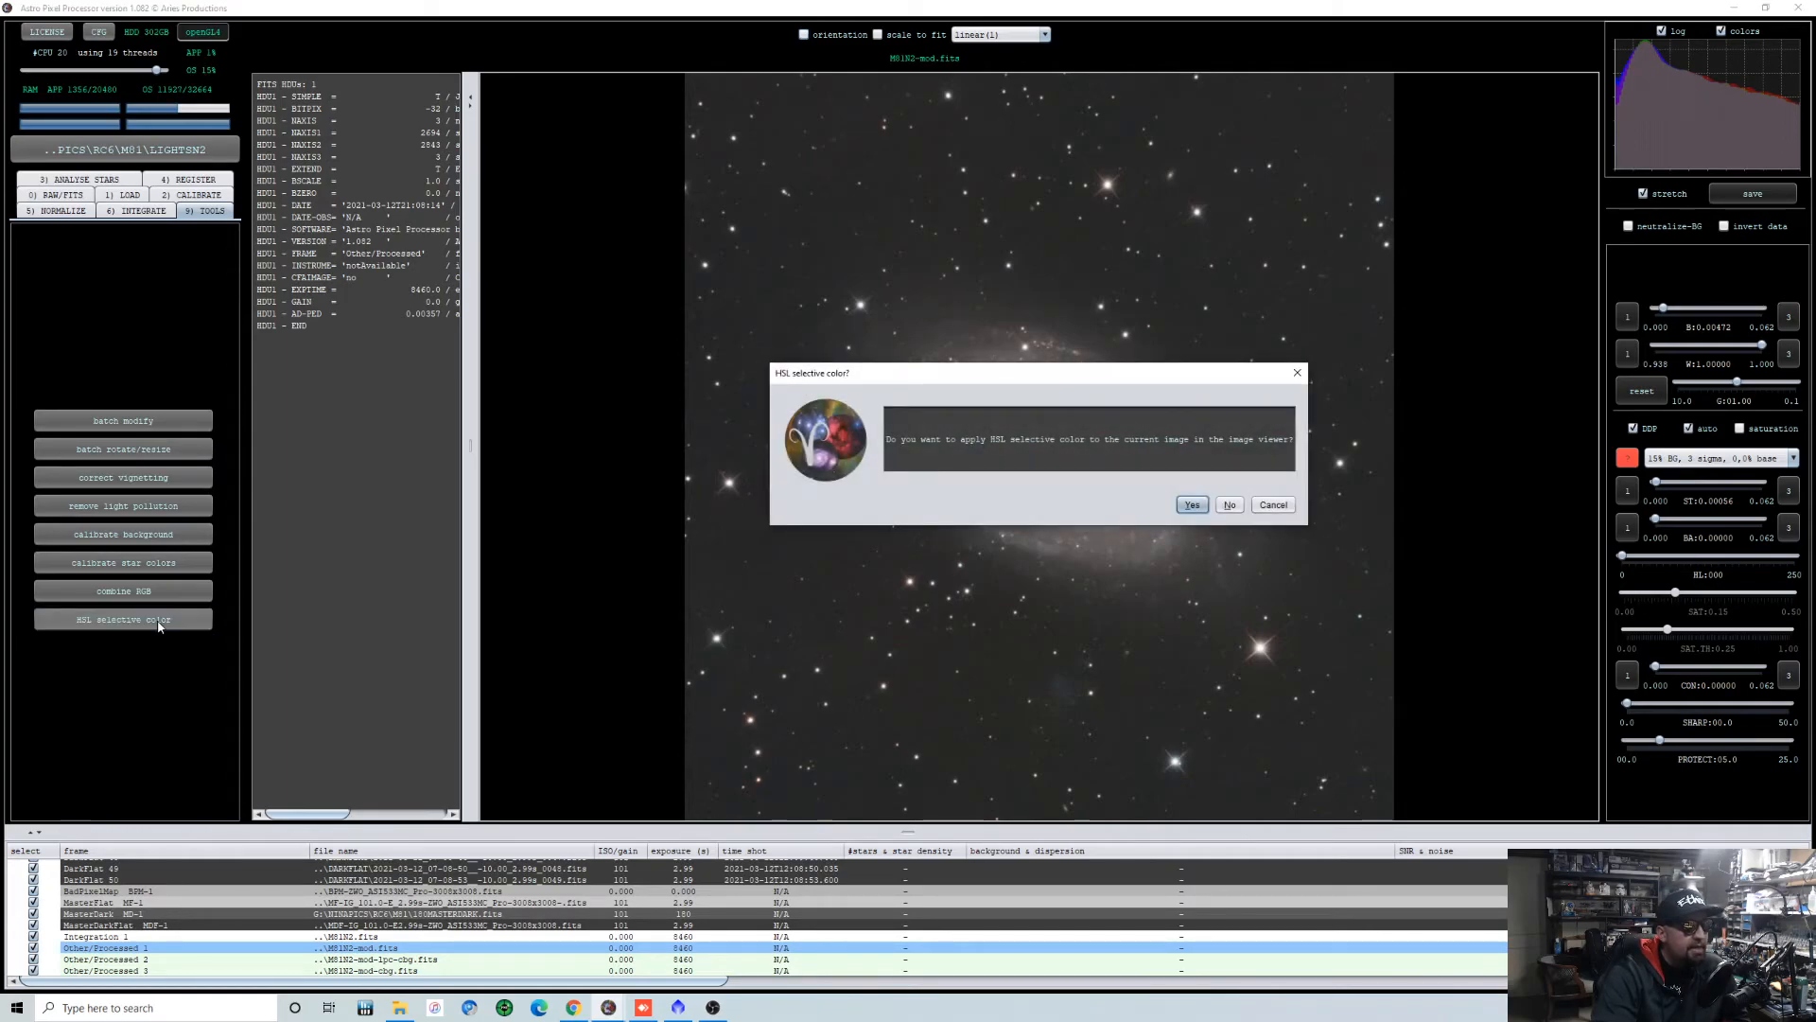
pyautogui.click(1194, 504)
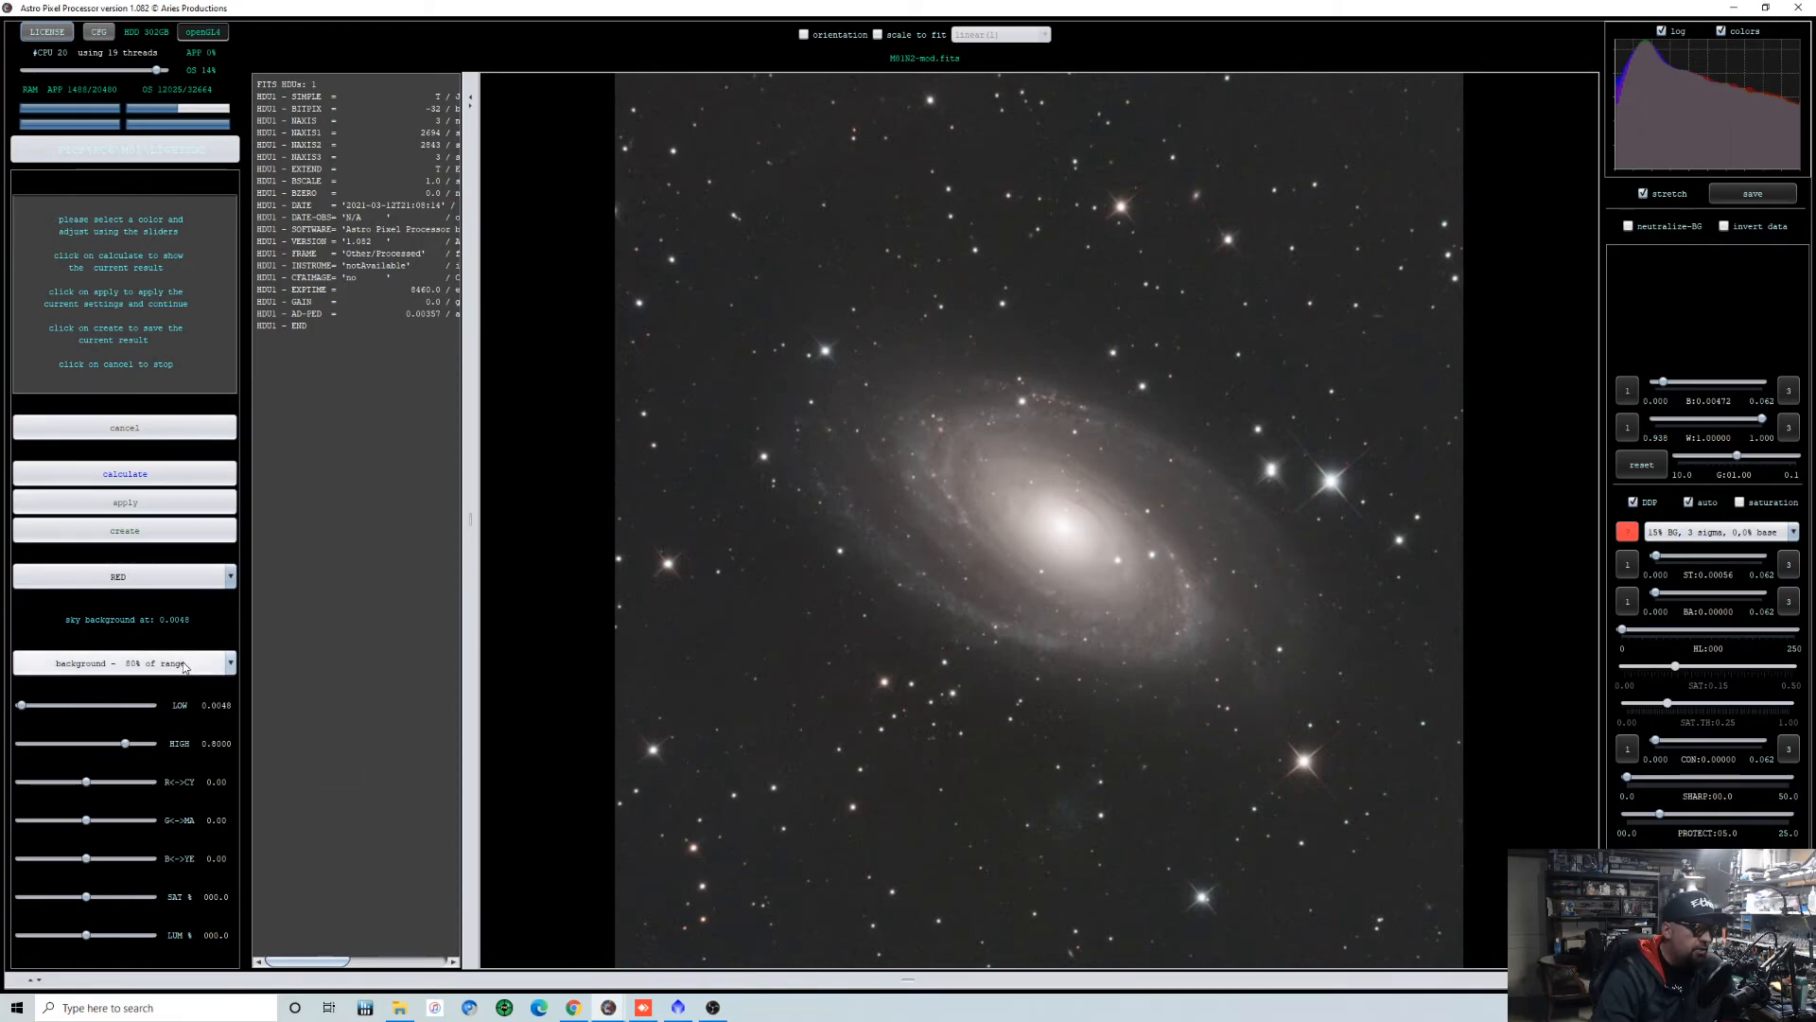
pyautogui.click(233, 579)
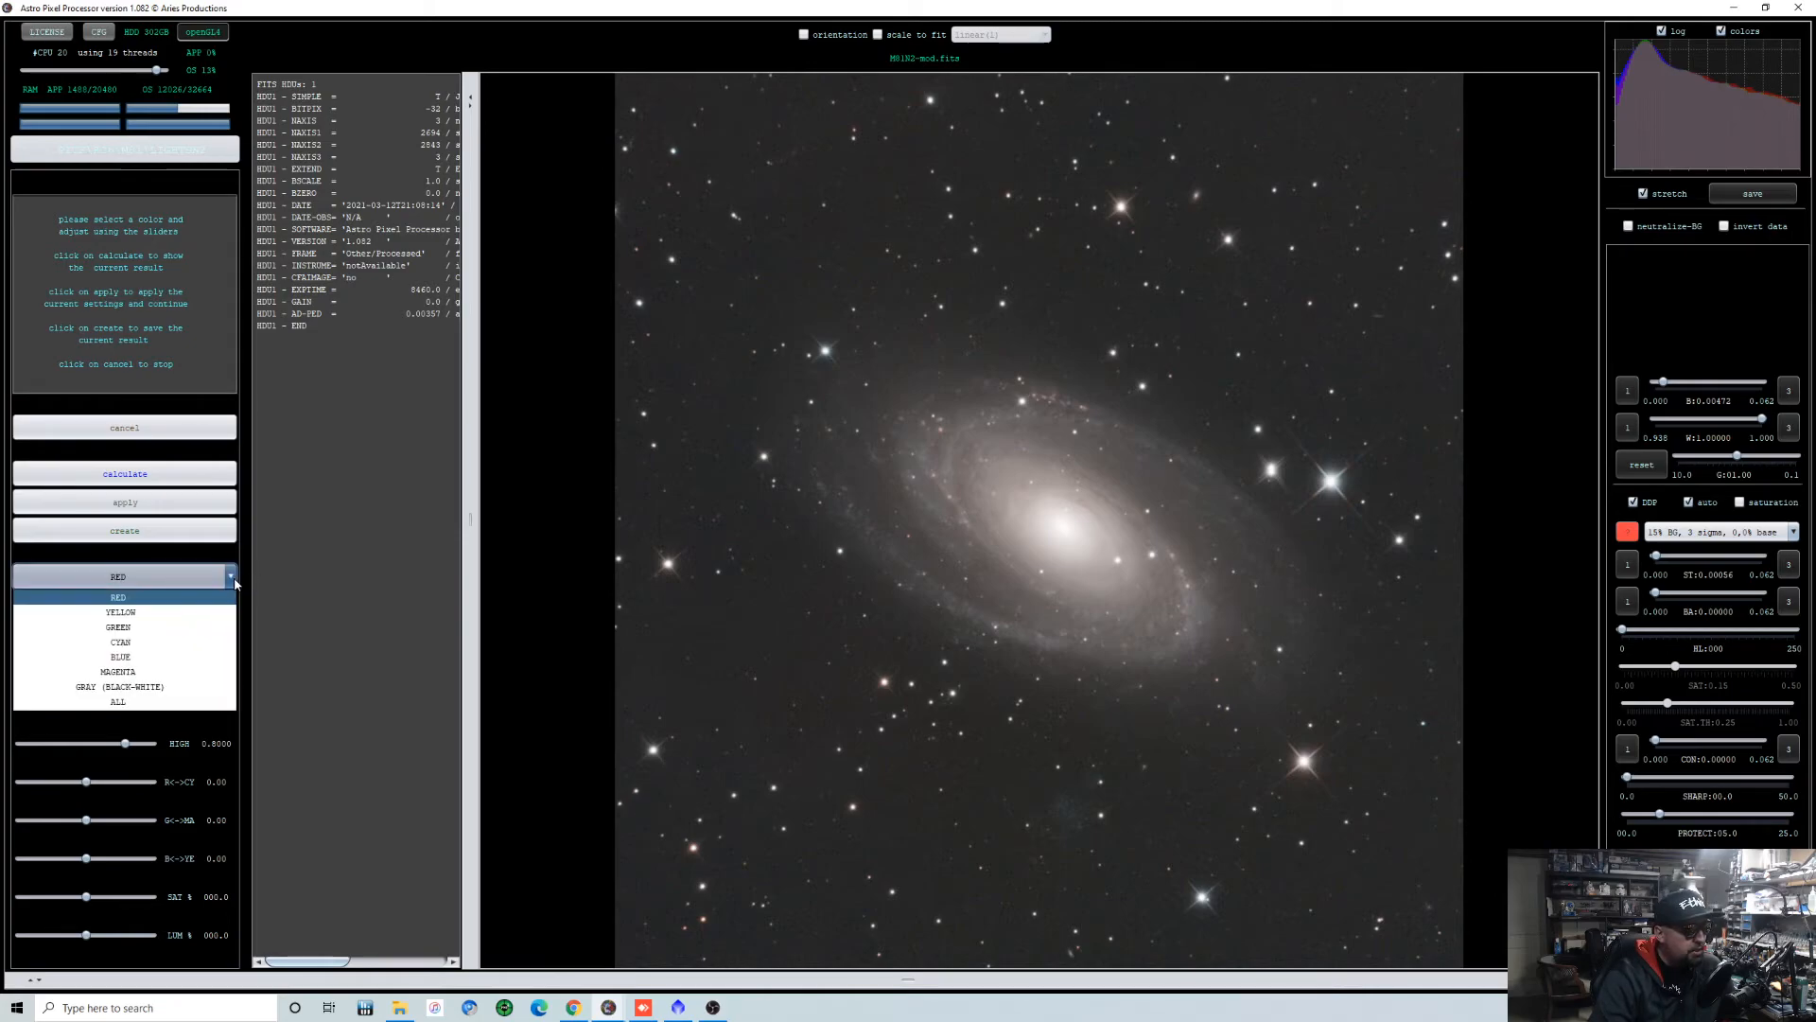
pyautogui.click(176, 702)
pyautogui.moveTo(84, 902); pyautogui.dragTo(168, 900)
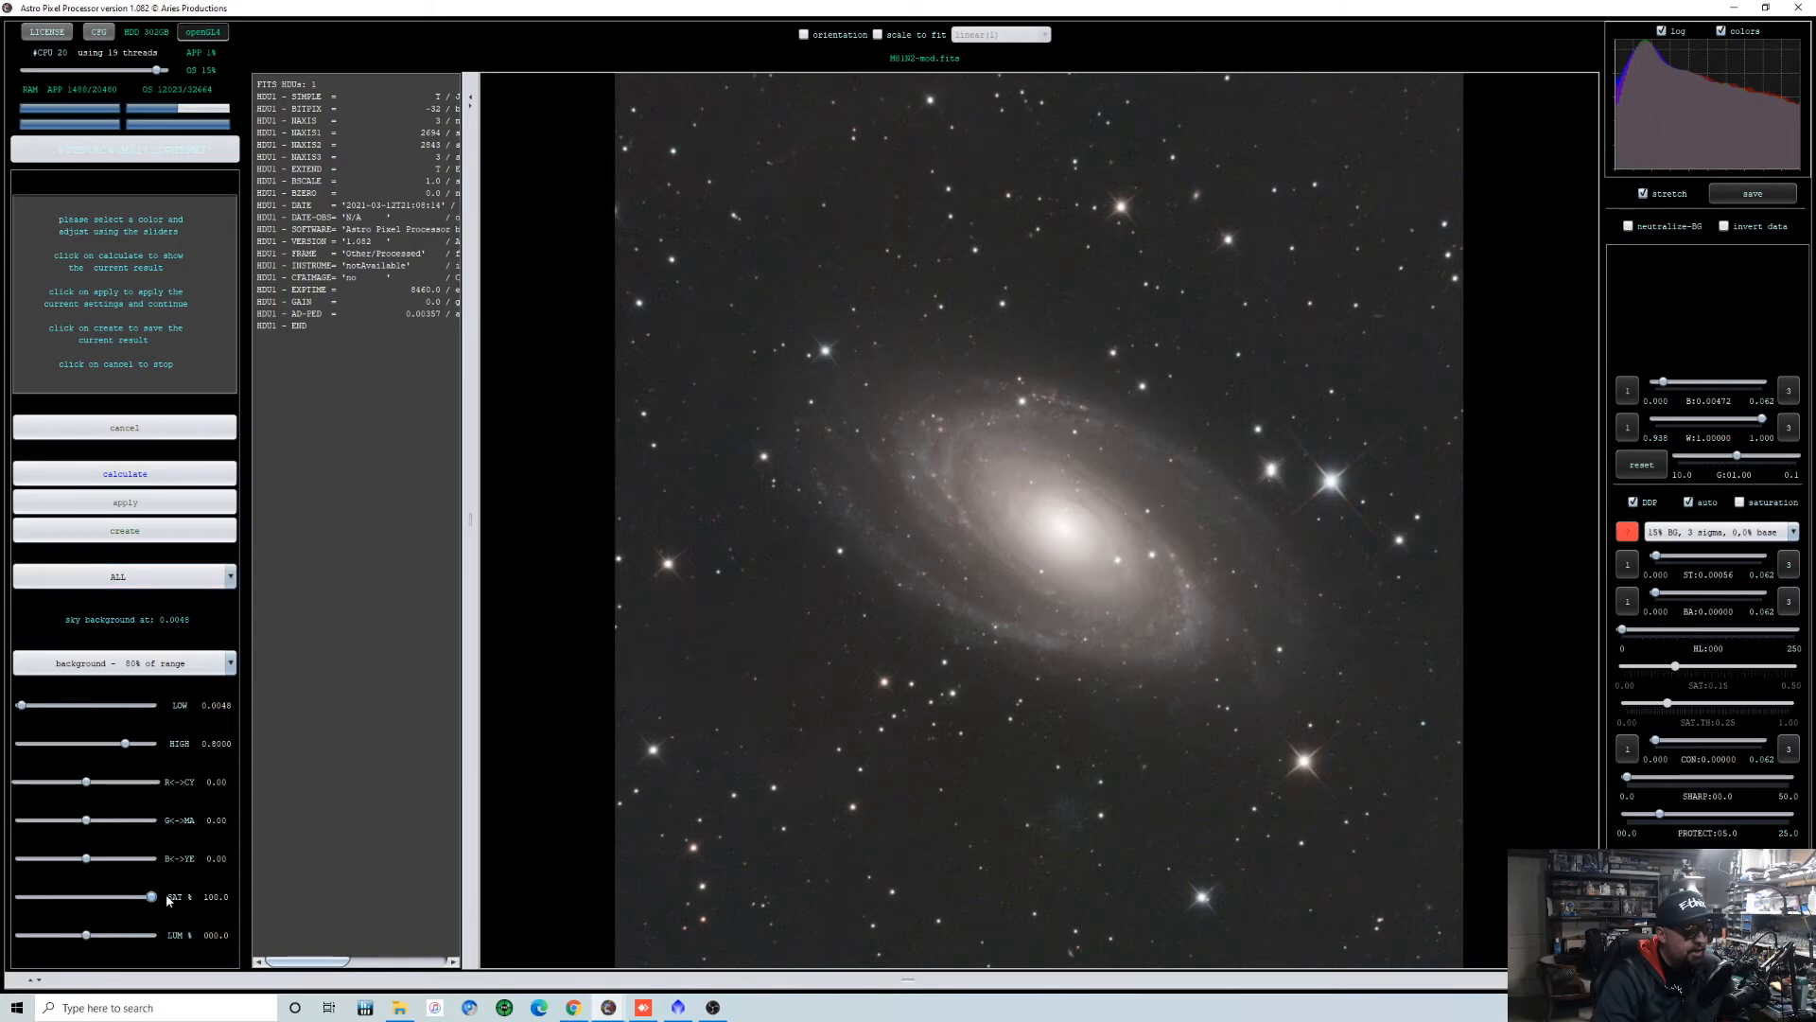
pyautogui.click(151, 476)
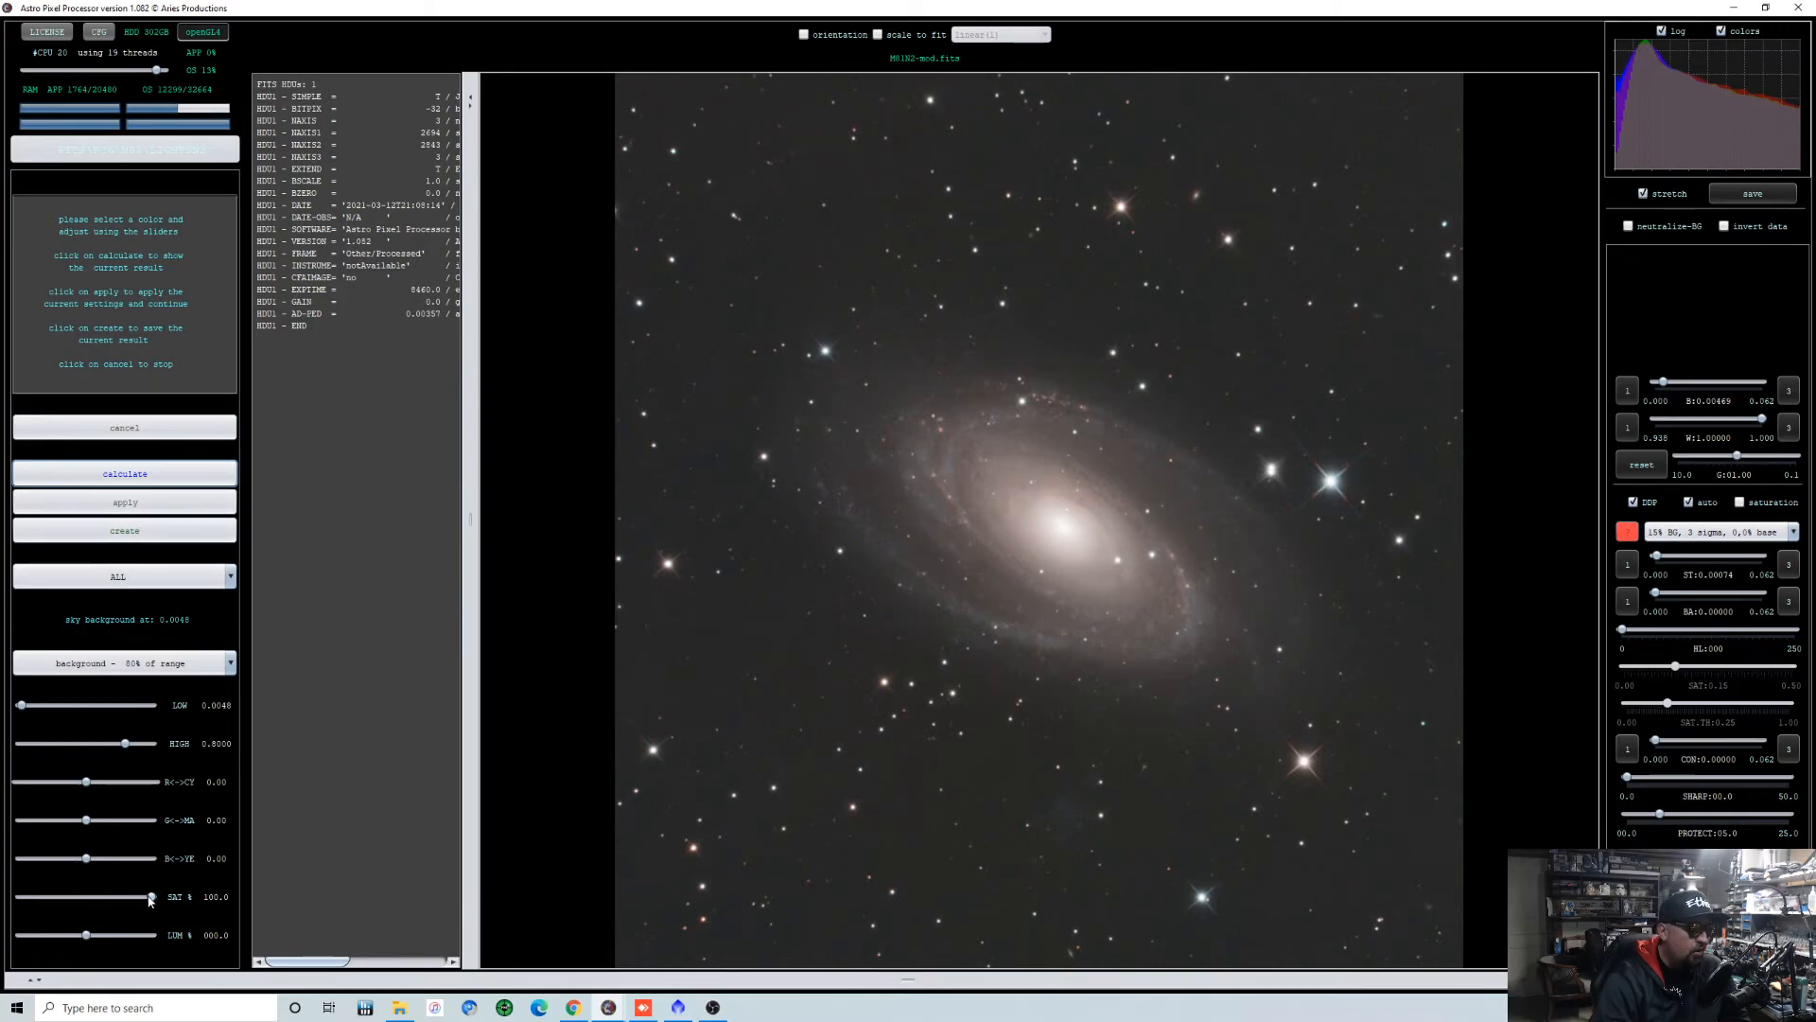
pyautogui.moveTo(151, 898); pyautogui.dragTo(84, 899)
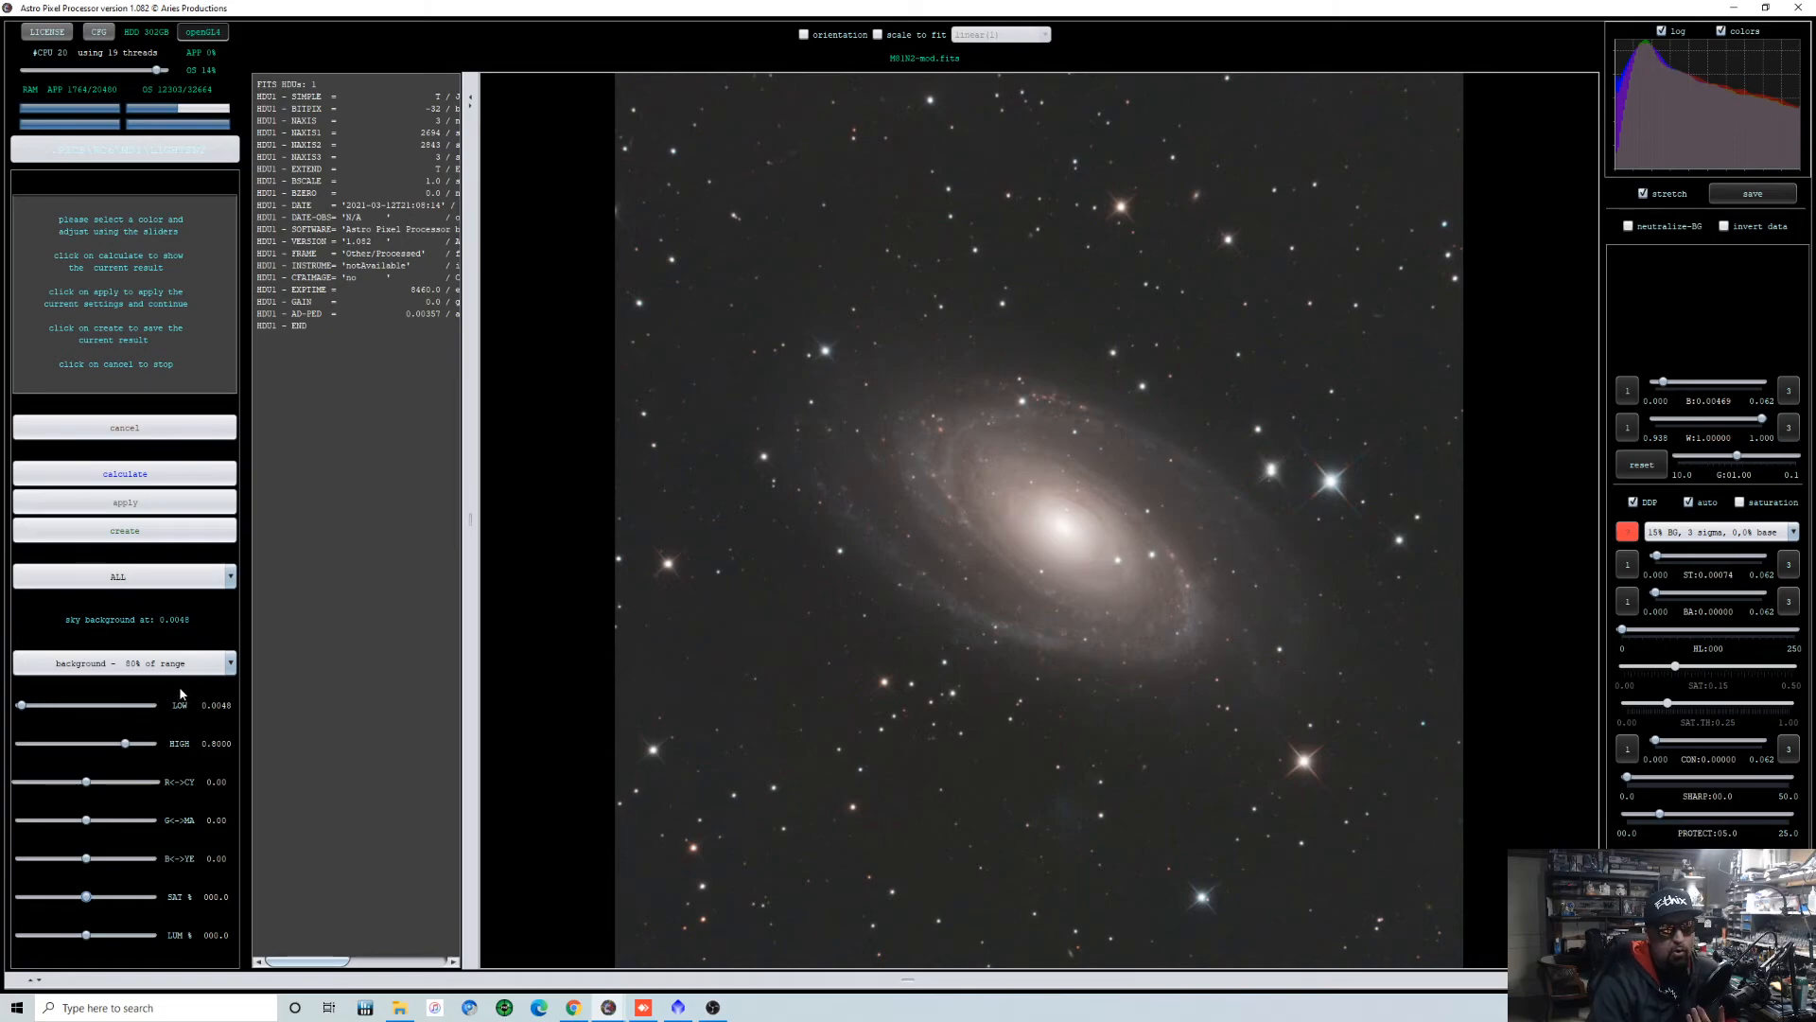
pyautogui.click(142, 430)
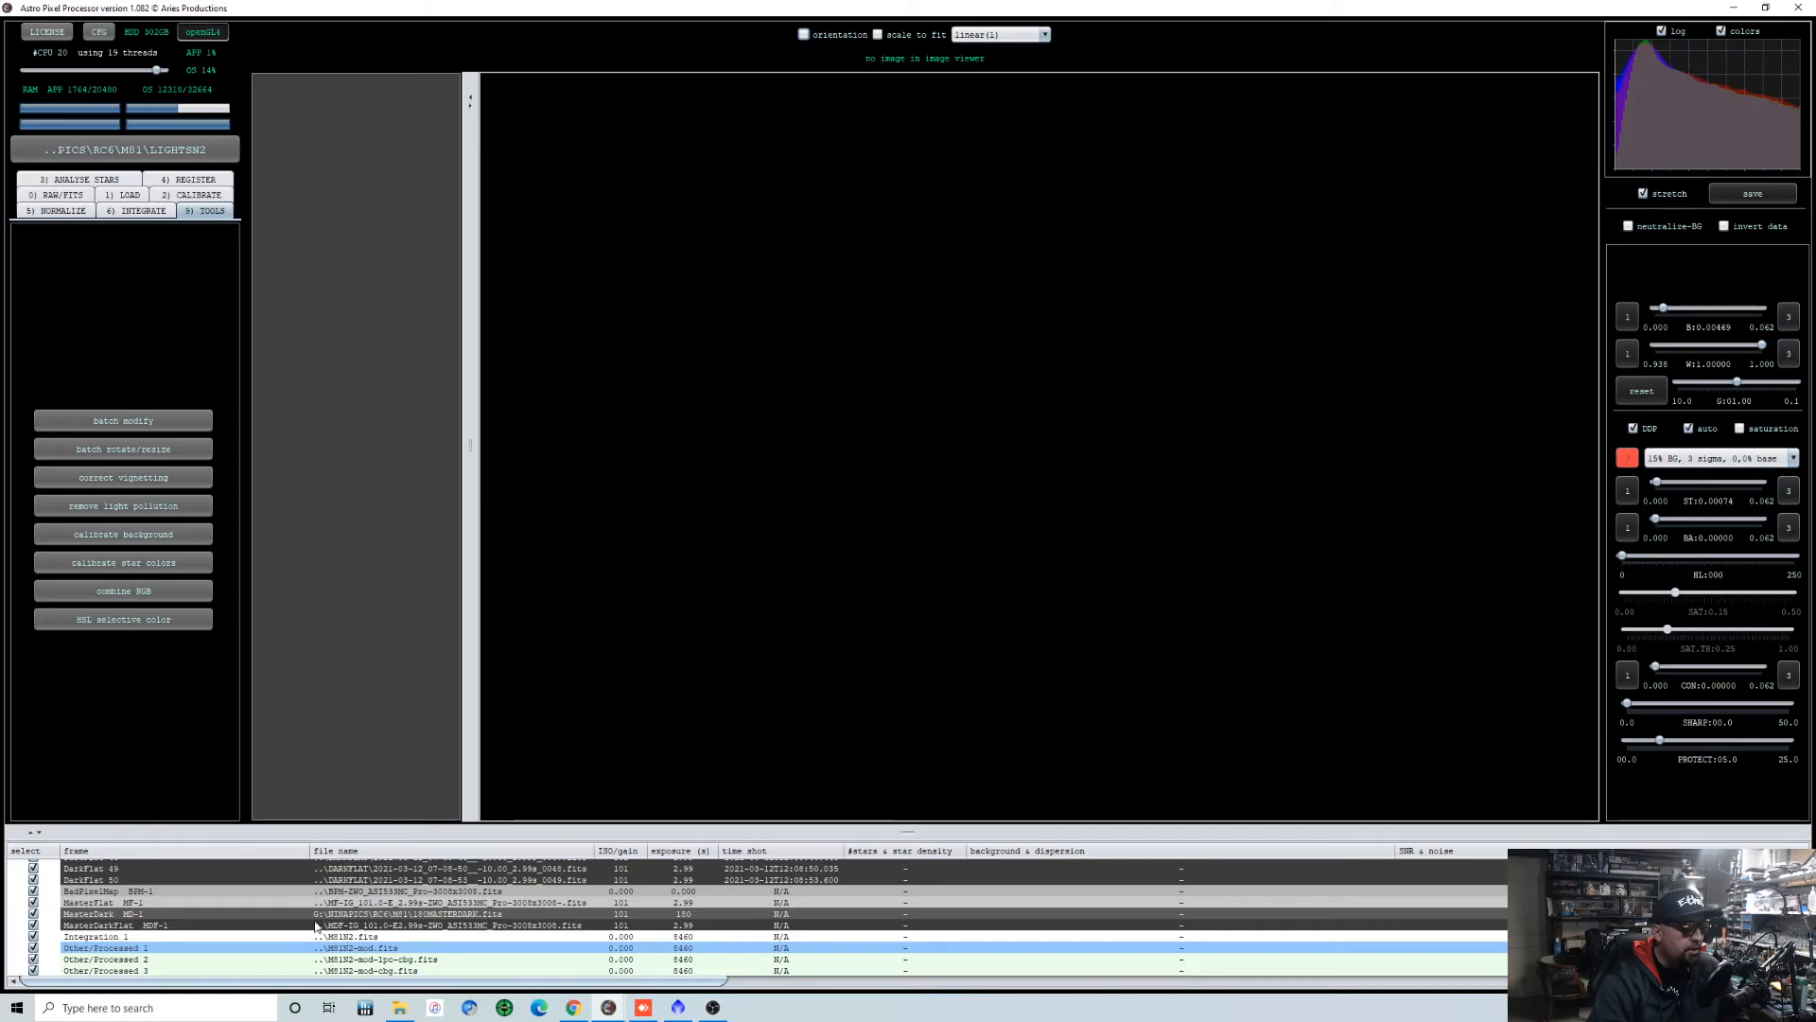
# Load M81N2-mod-csc.fits into the image viewer and try background neutralization, leaving it off.
pyautogui.scroll(-1, 315, 914)
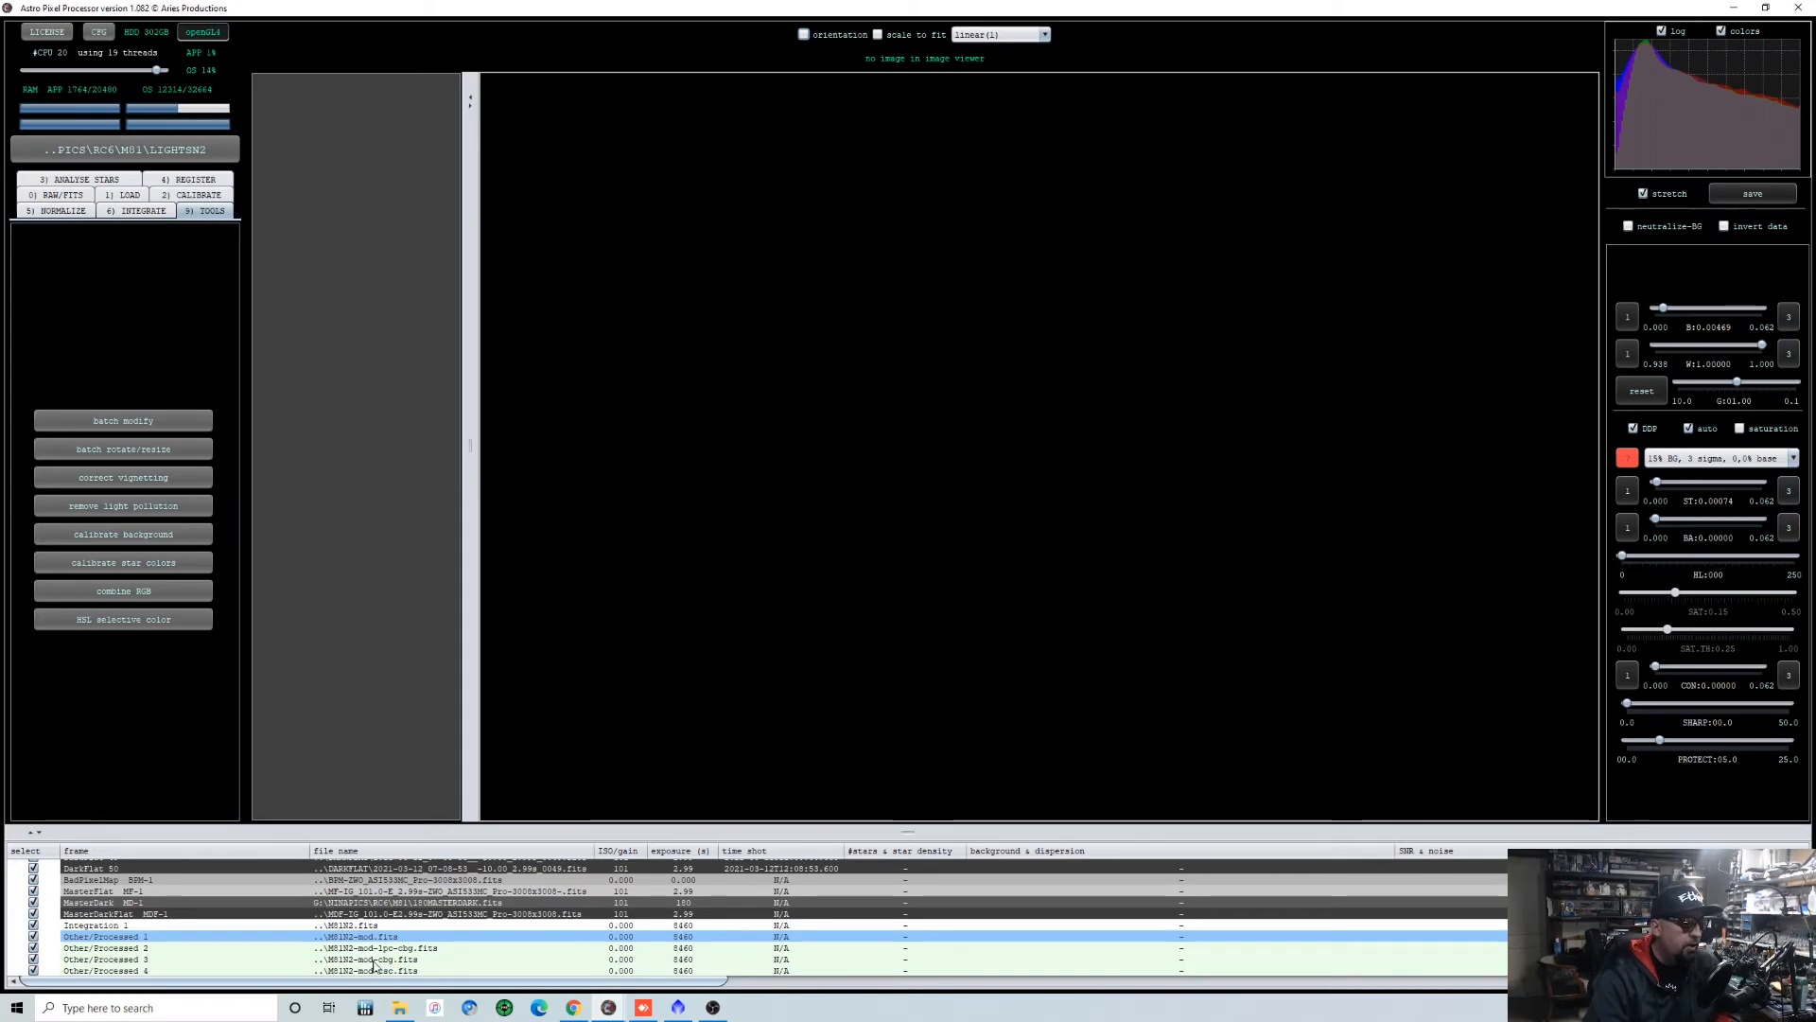
pyautogui.doubleClick(147, 971)
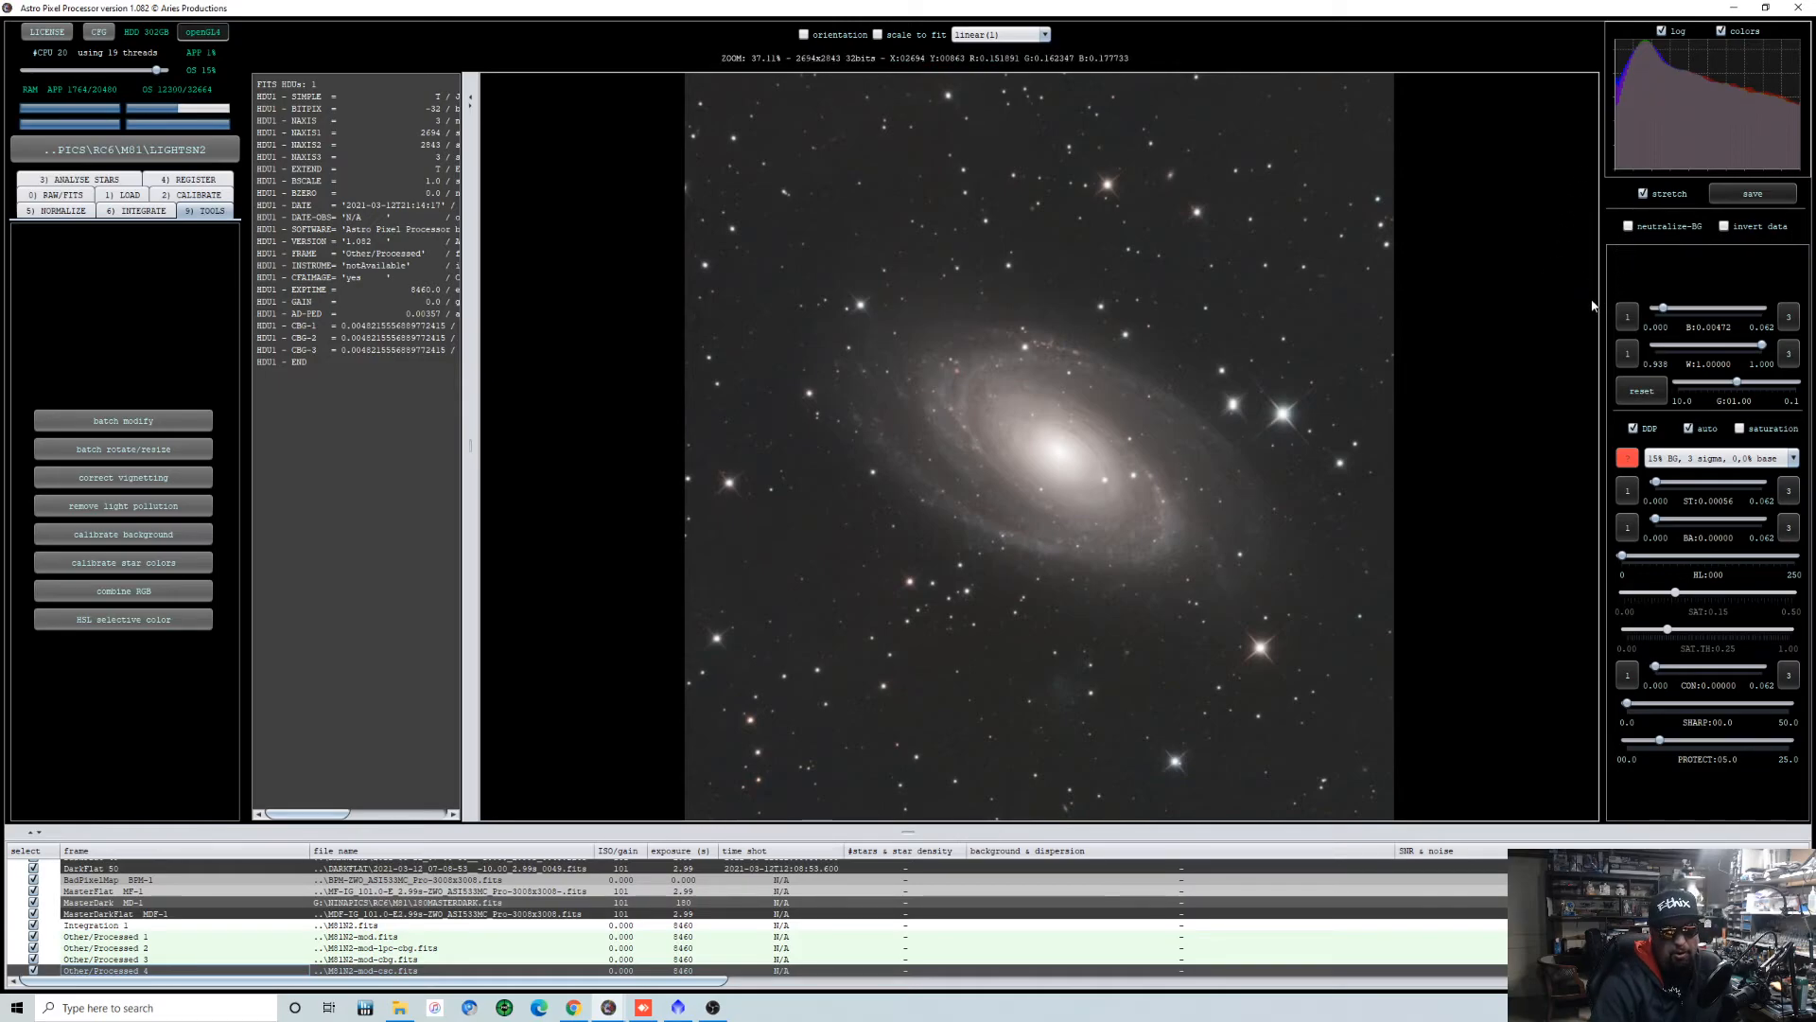
pyautogui.click(1628, 226)
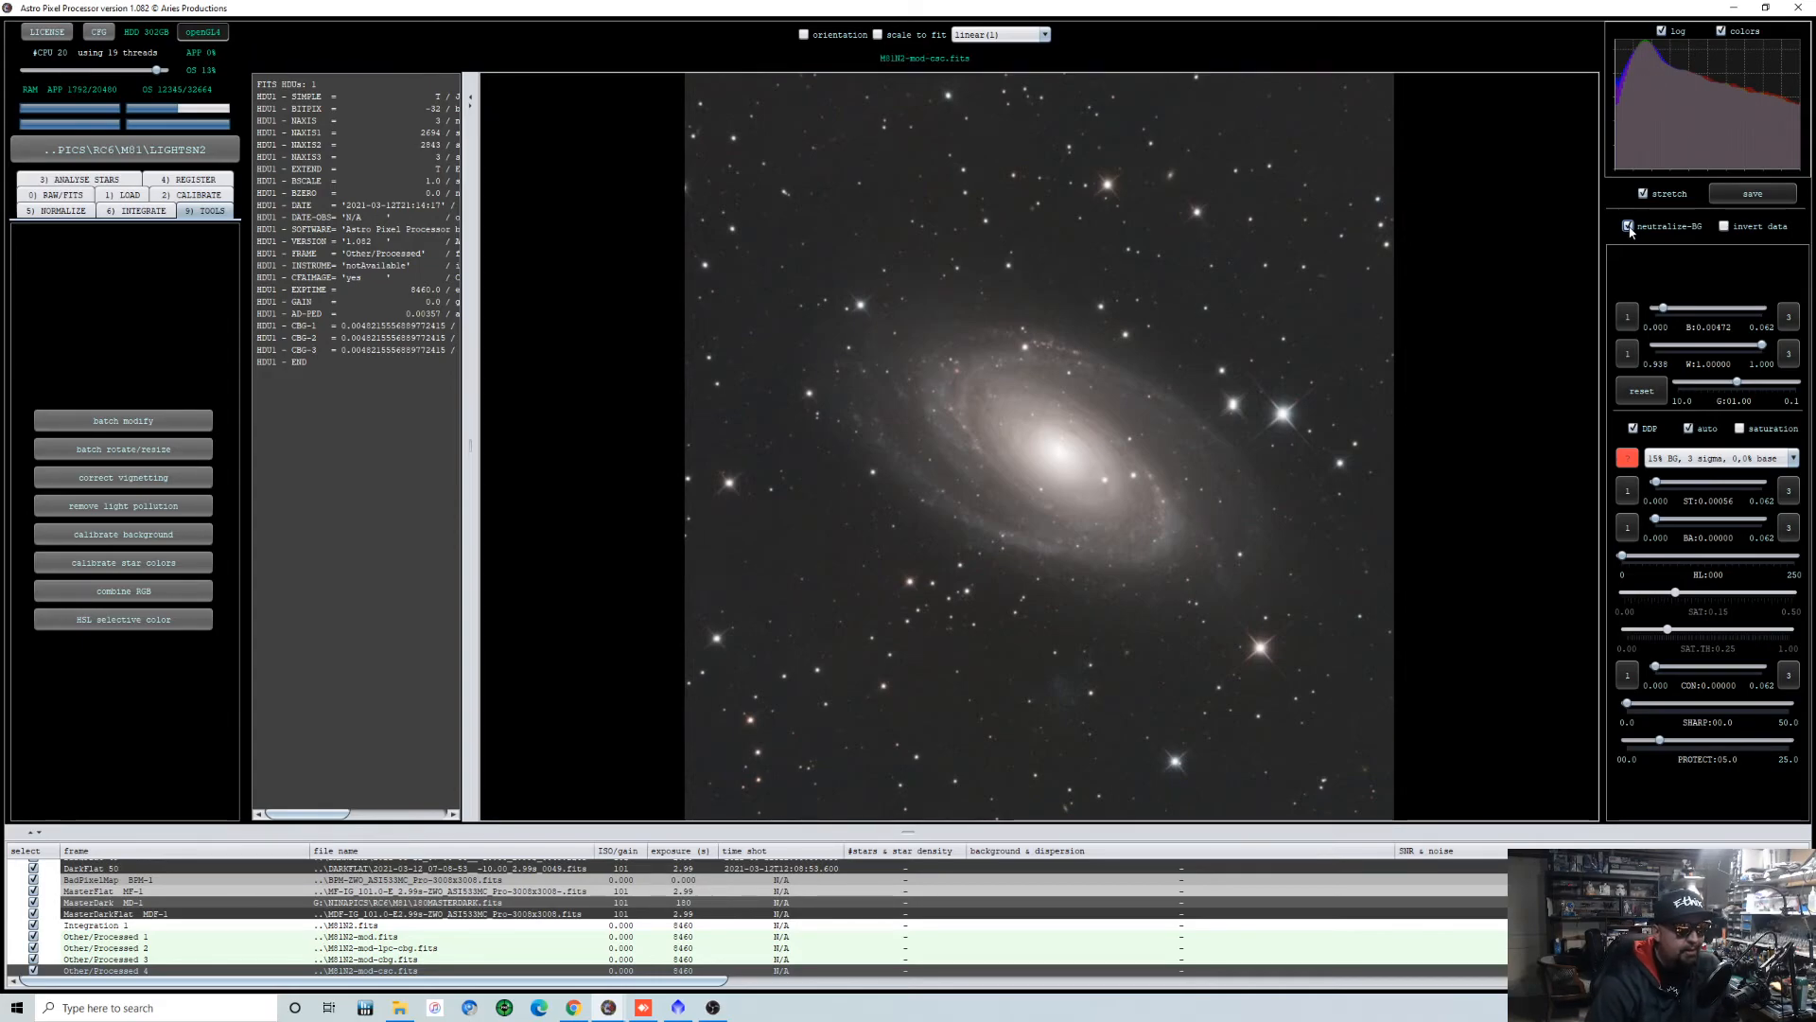
pyautogui.click(1628, 227)
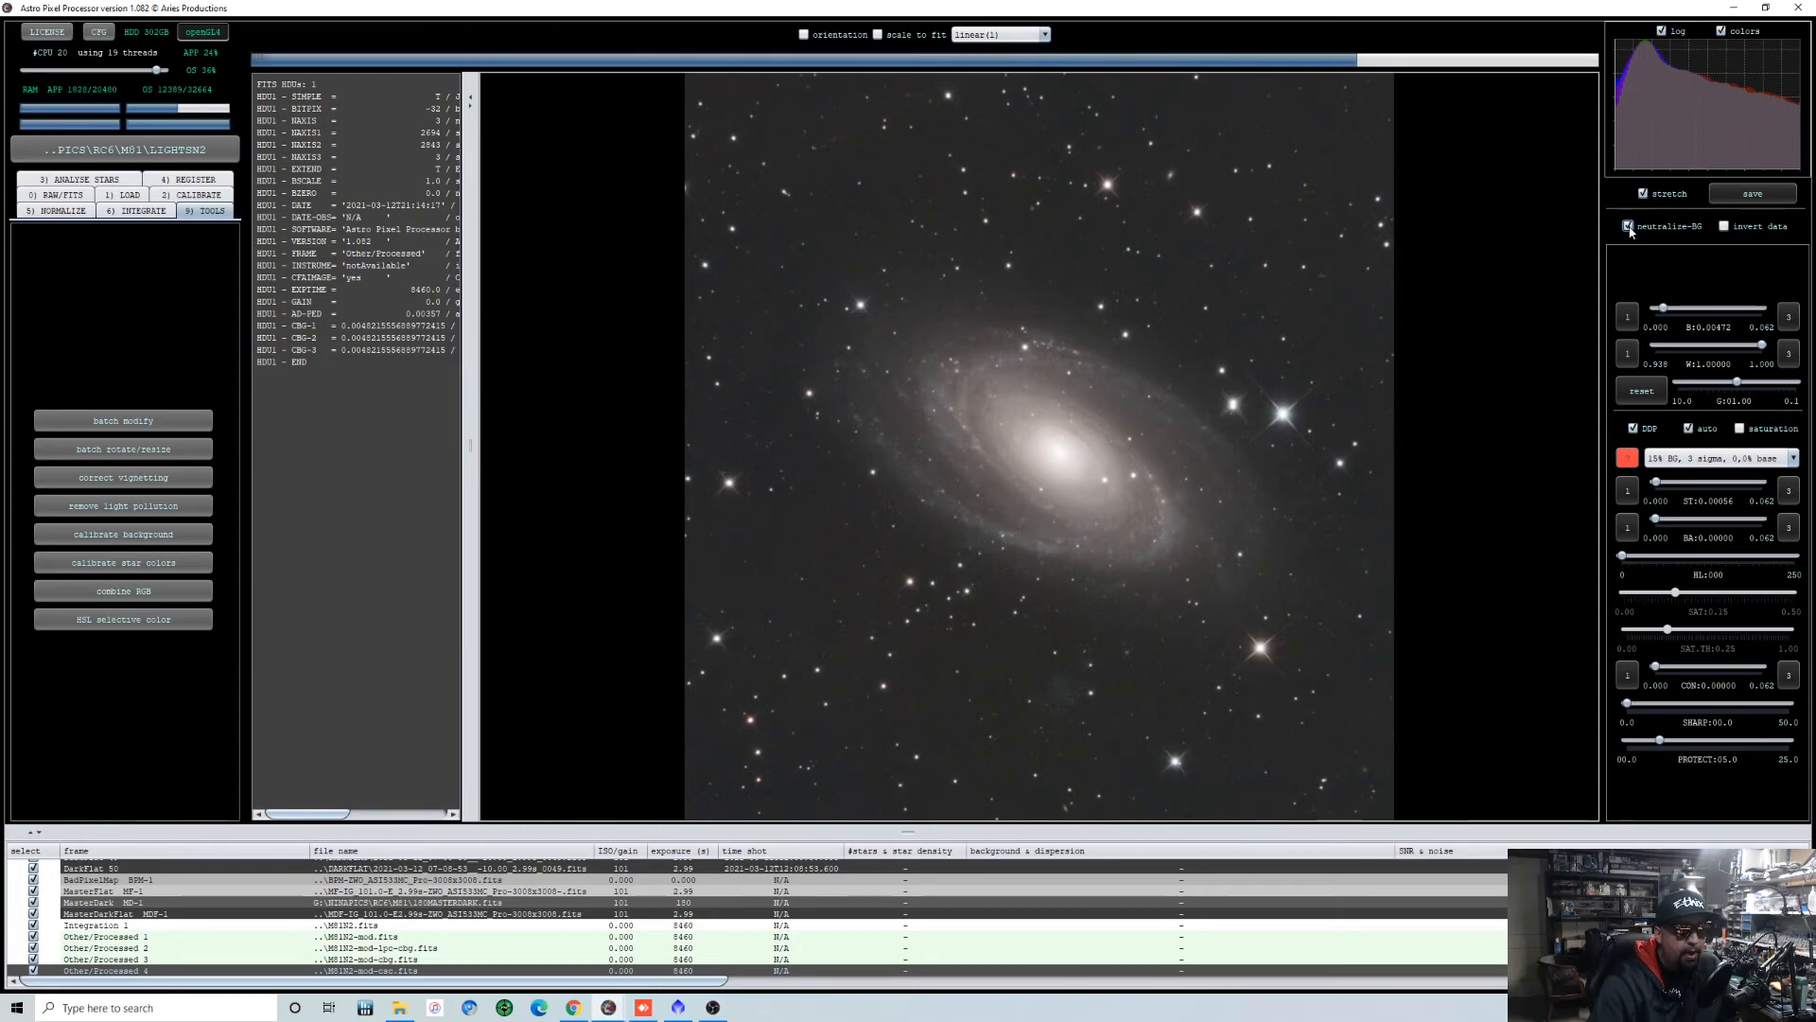
pyautogui.click(1629, 226)
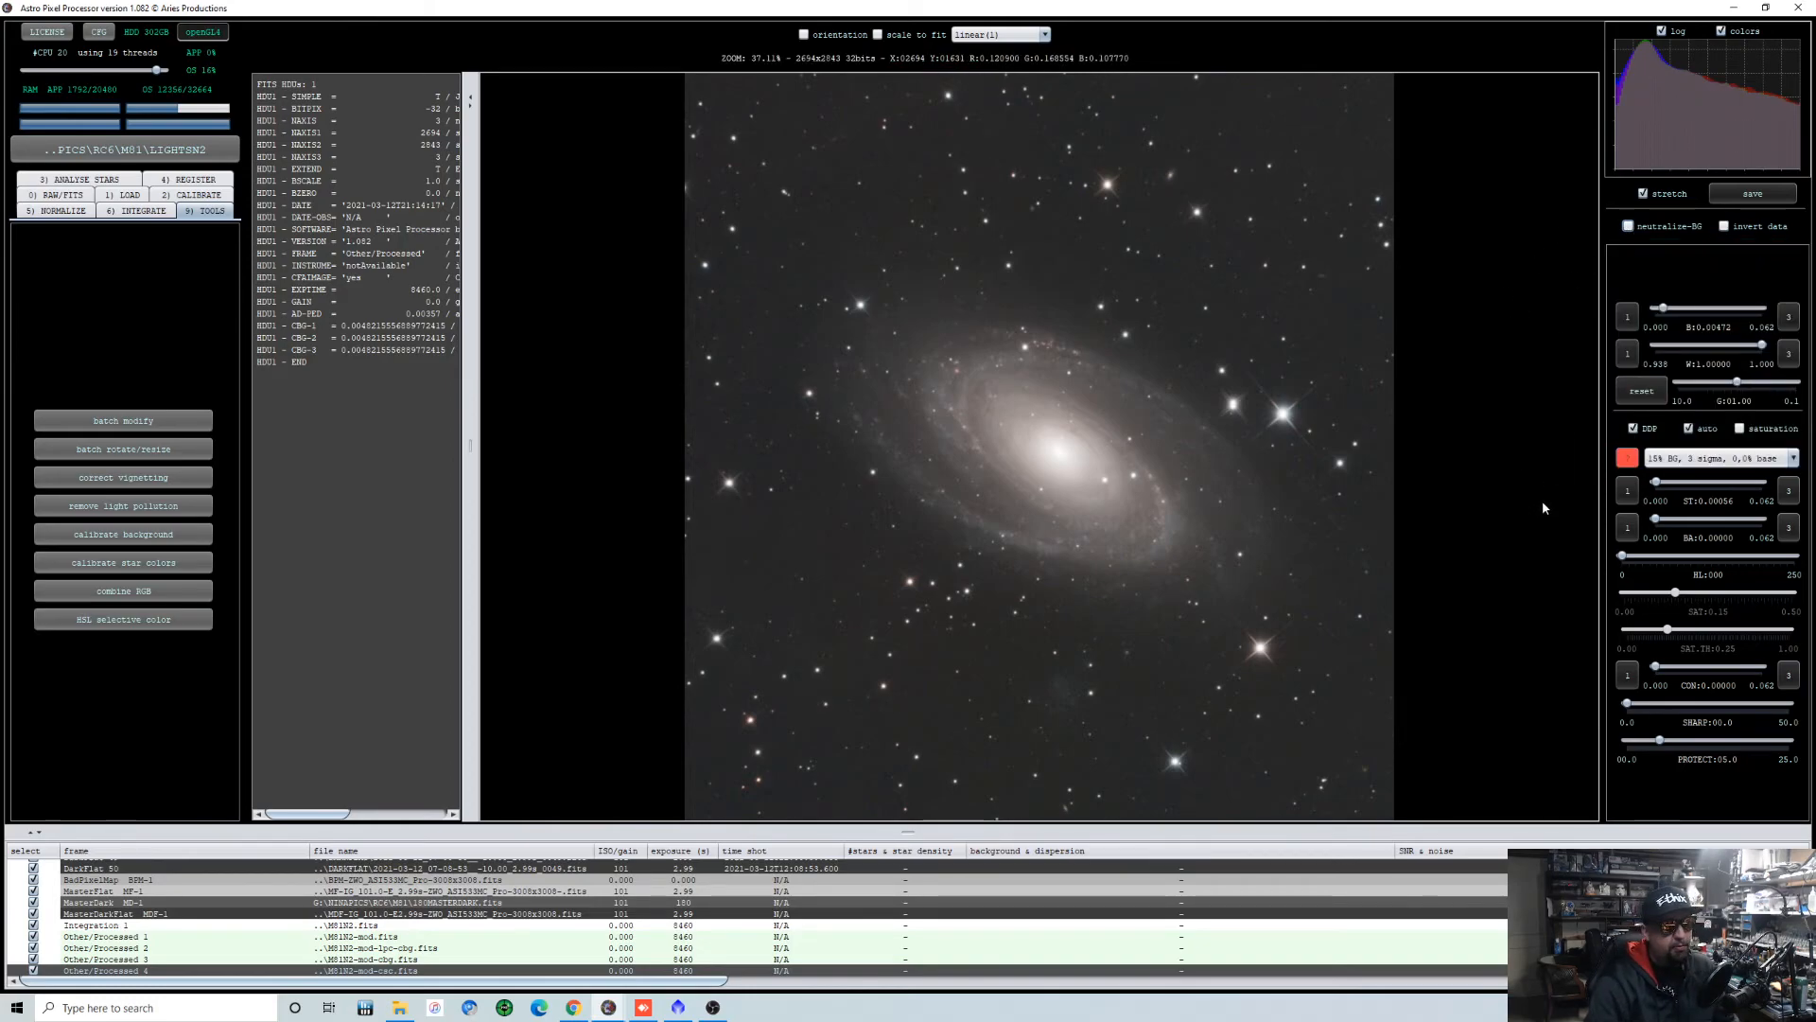
# Start saving the stretched image and name the file M81N2FINALFB.
pyautogui.click(1743, 196)
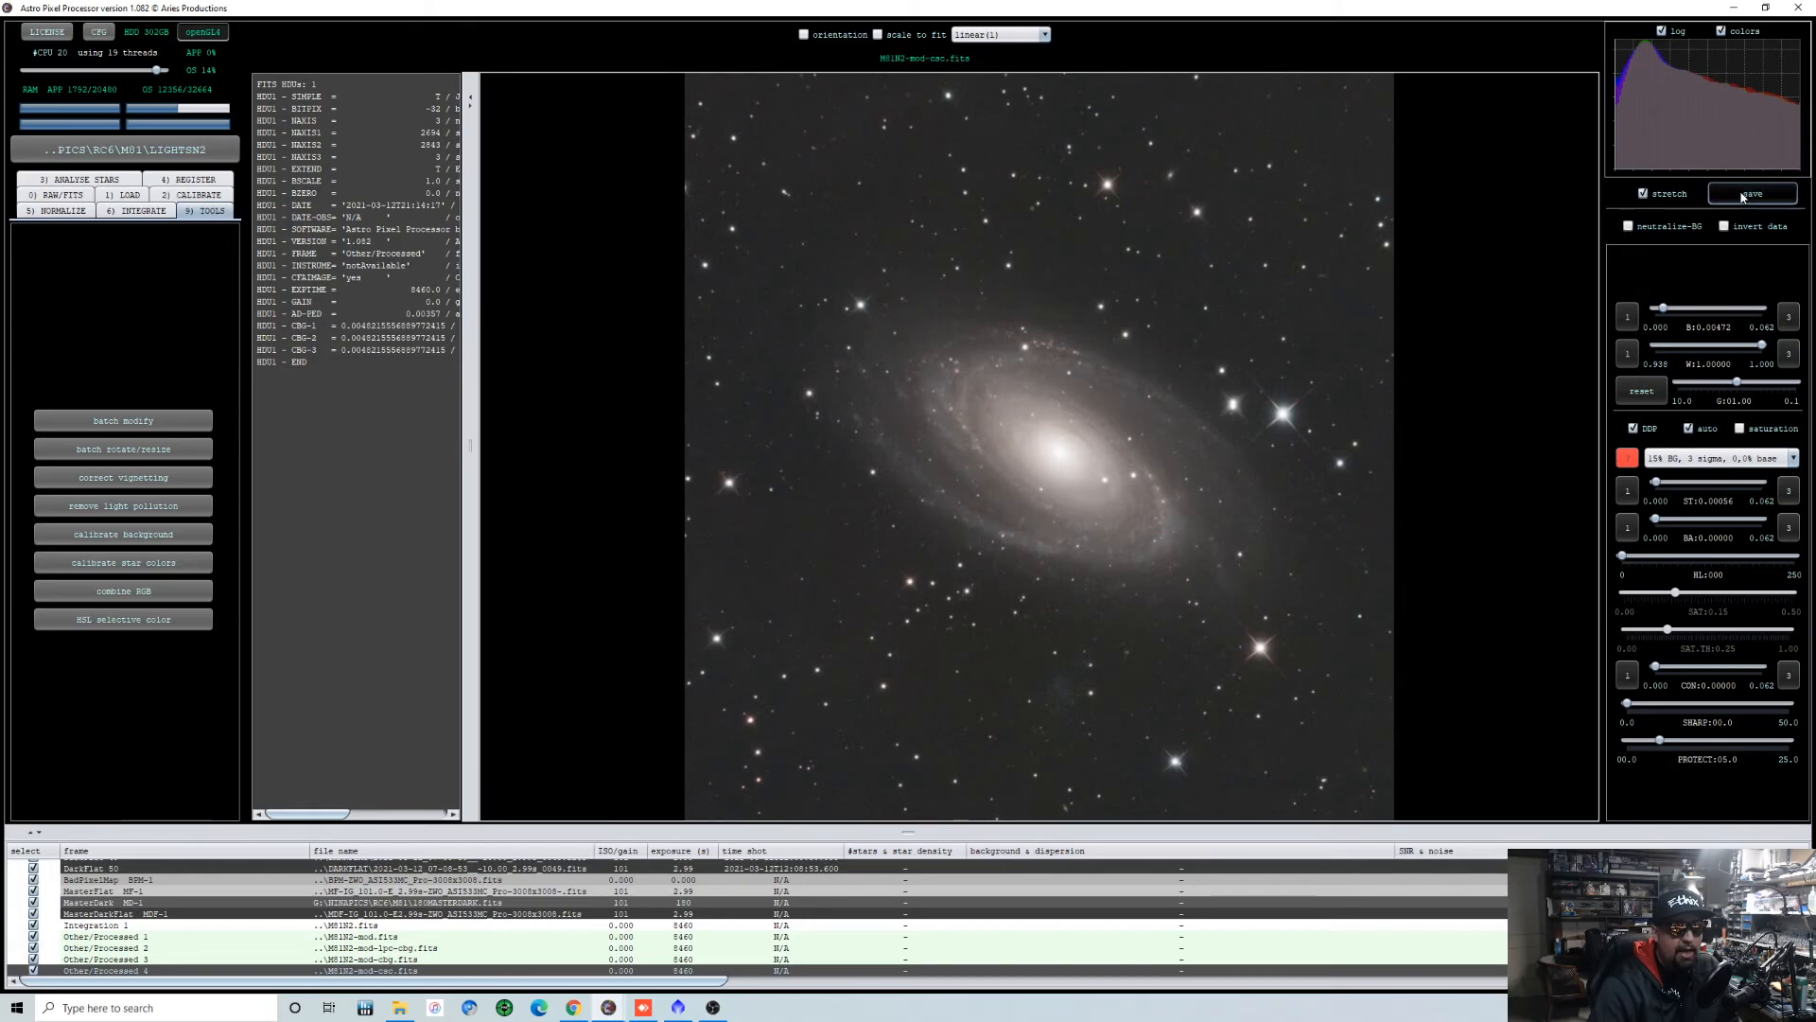
pyautogui.click(958, 463)
pyautogui.press('BackSpace')
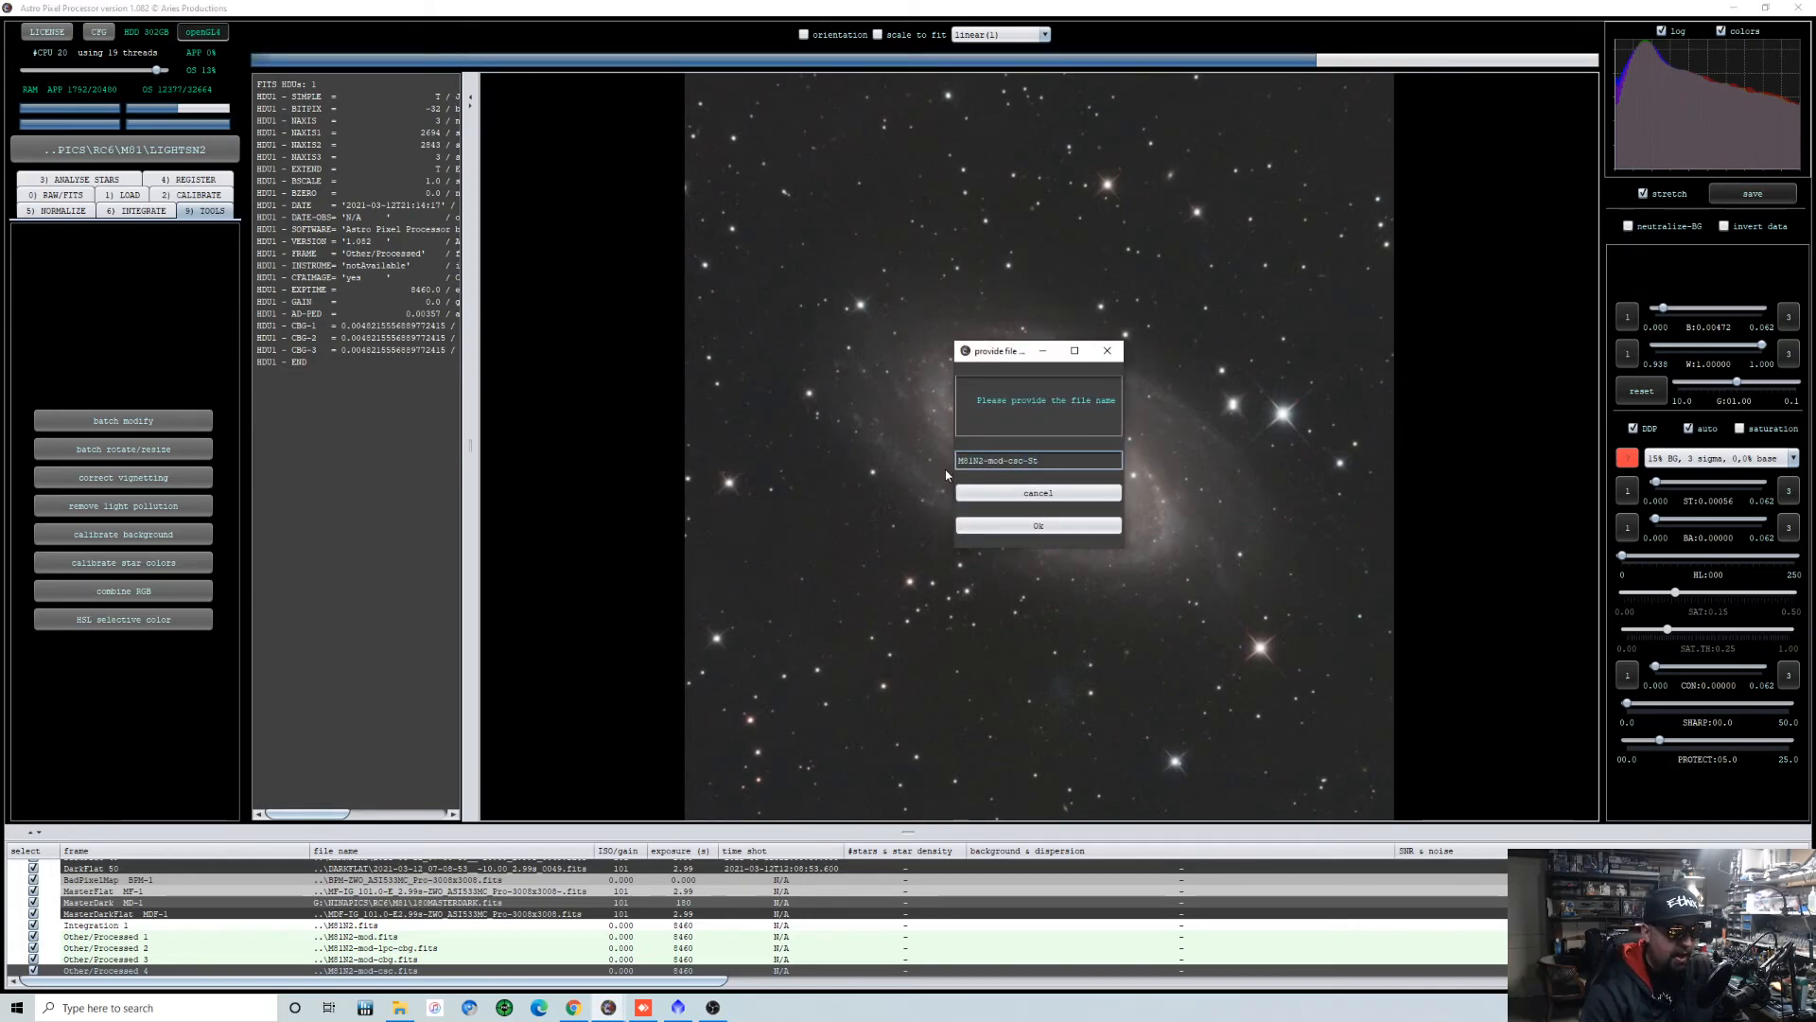
pyautogui.press('BackSpace')
pyautogui.press('BackSpace')
pyautogui.press('BackSpace')
pyautogui.press('BackSpace')
pyautogui.press('BackSpace')
pyautogui.press('BackSpace')
pyautogui.press('BackSpace')
pyautogui.press('BackSpace')
pyautogui.press('BackSpace')
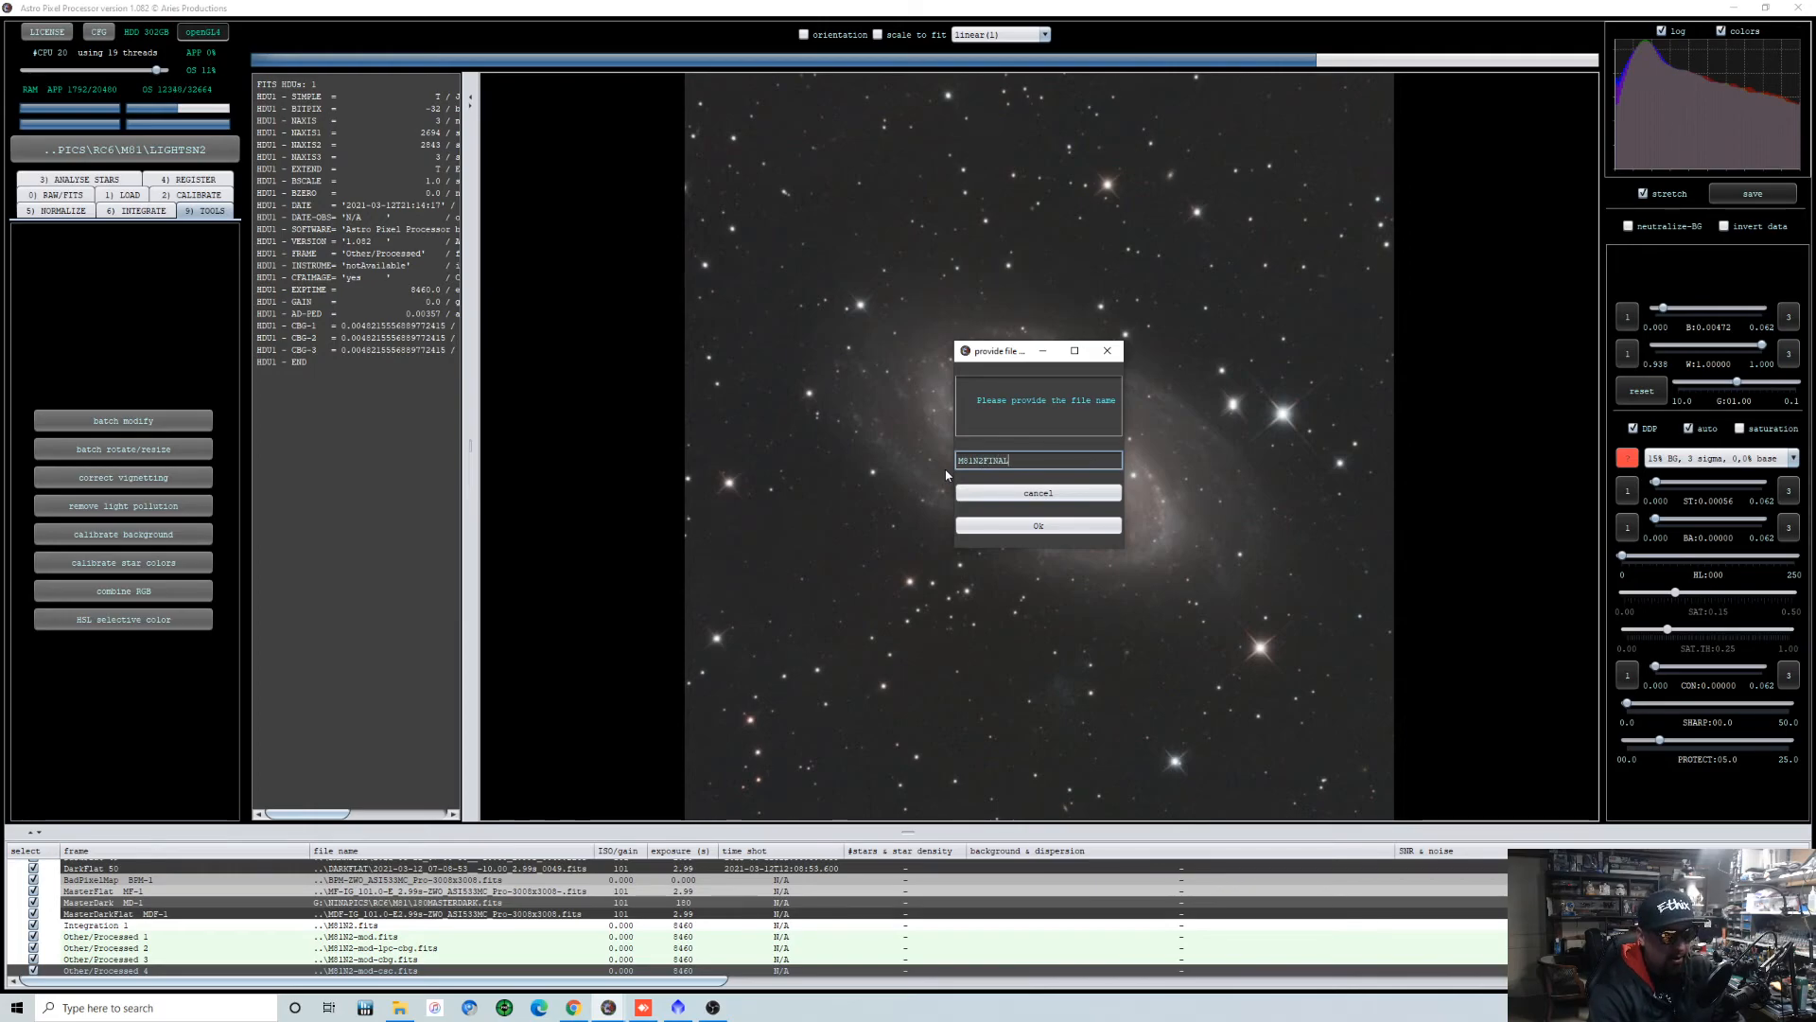
pyautogui.click(1076, 527)
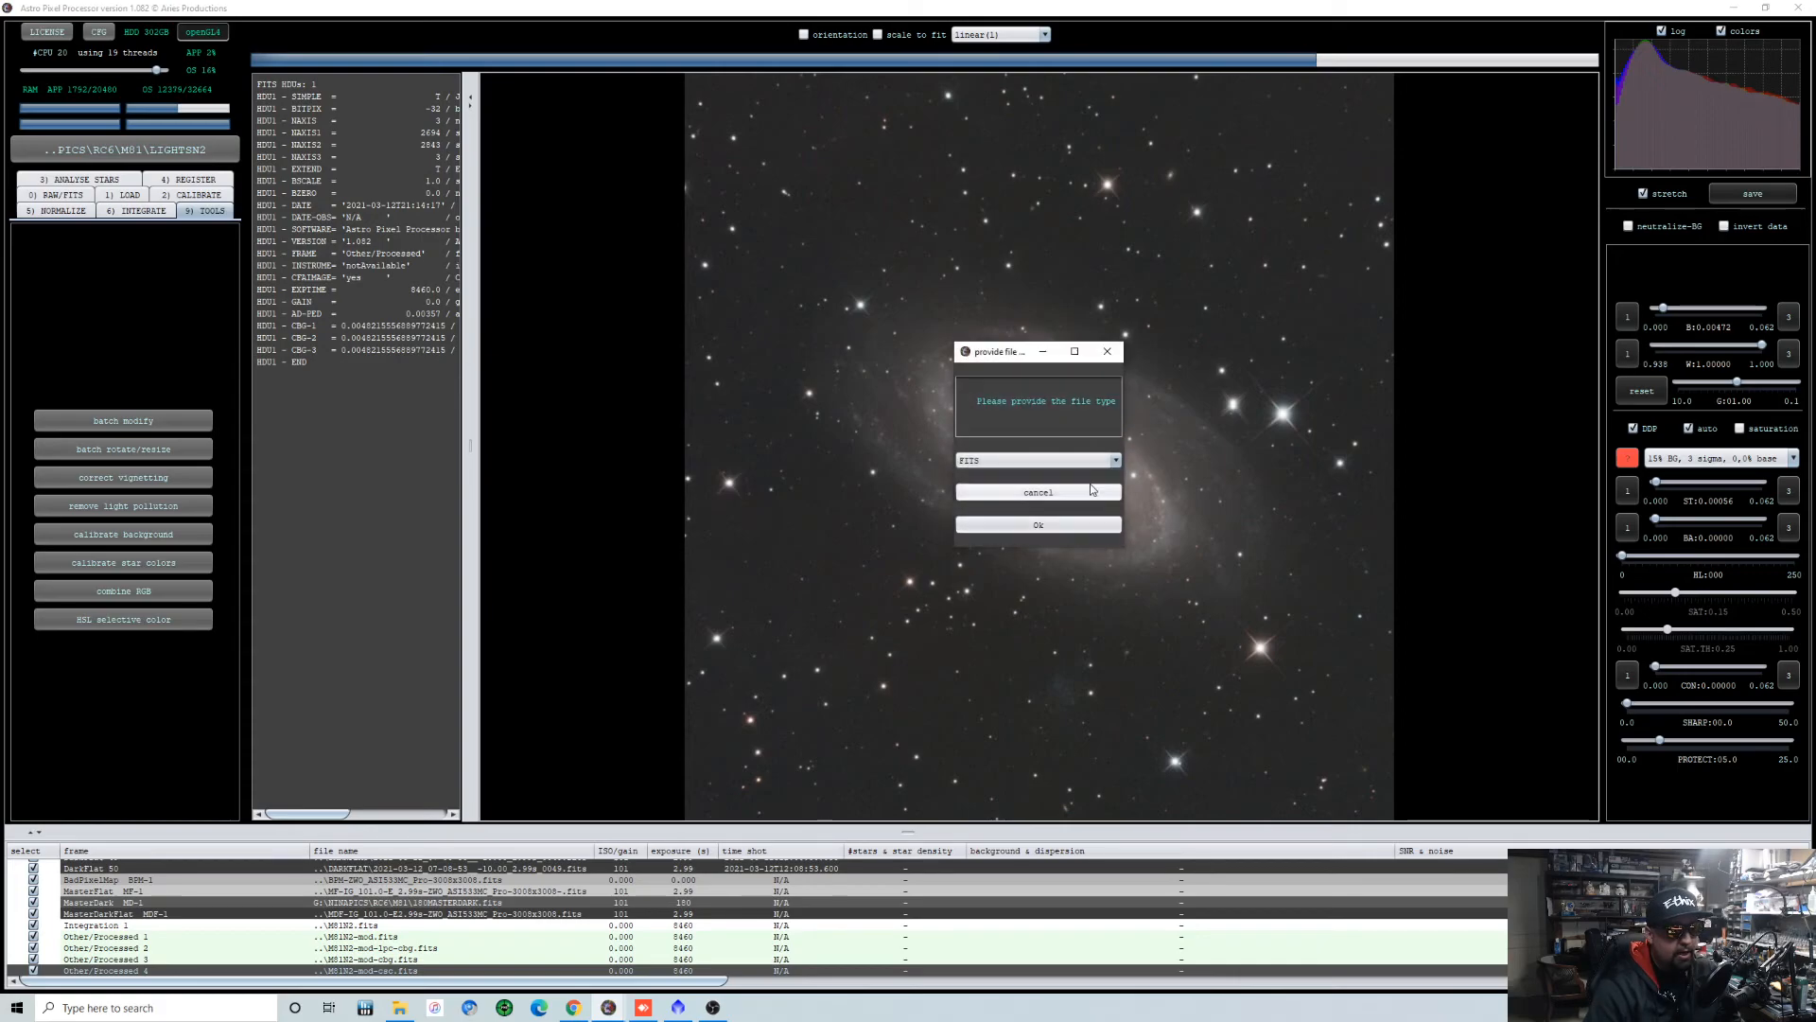
# Save the file as a JPEG with compression quality 75 and the sRGB v2.1 ICC profile.
pyautogui.click(1116, 461)
pyautogui.click(1041, 506)
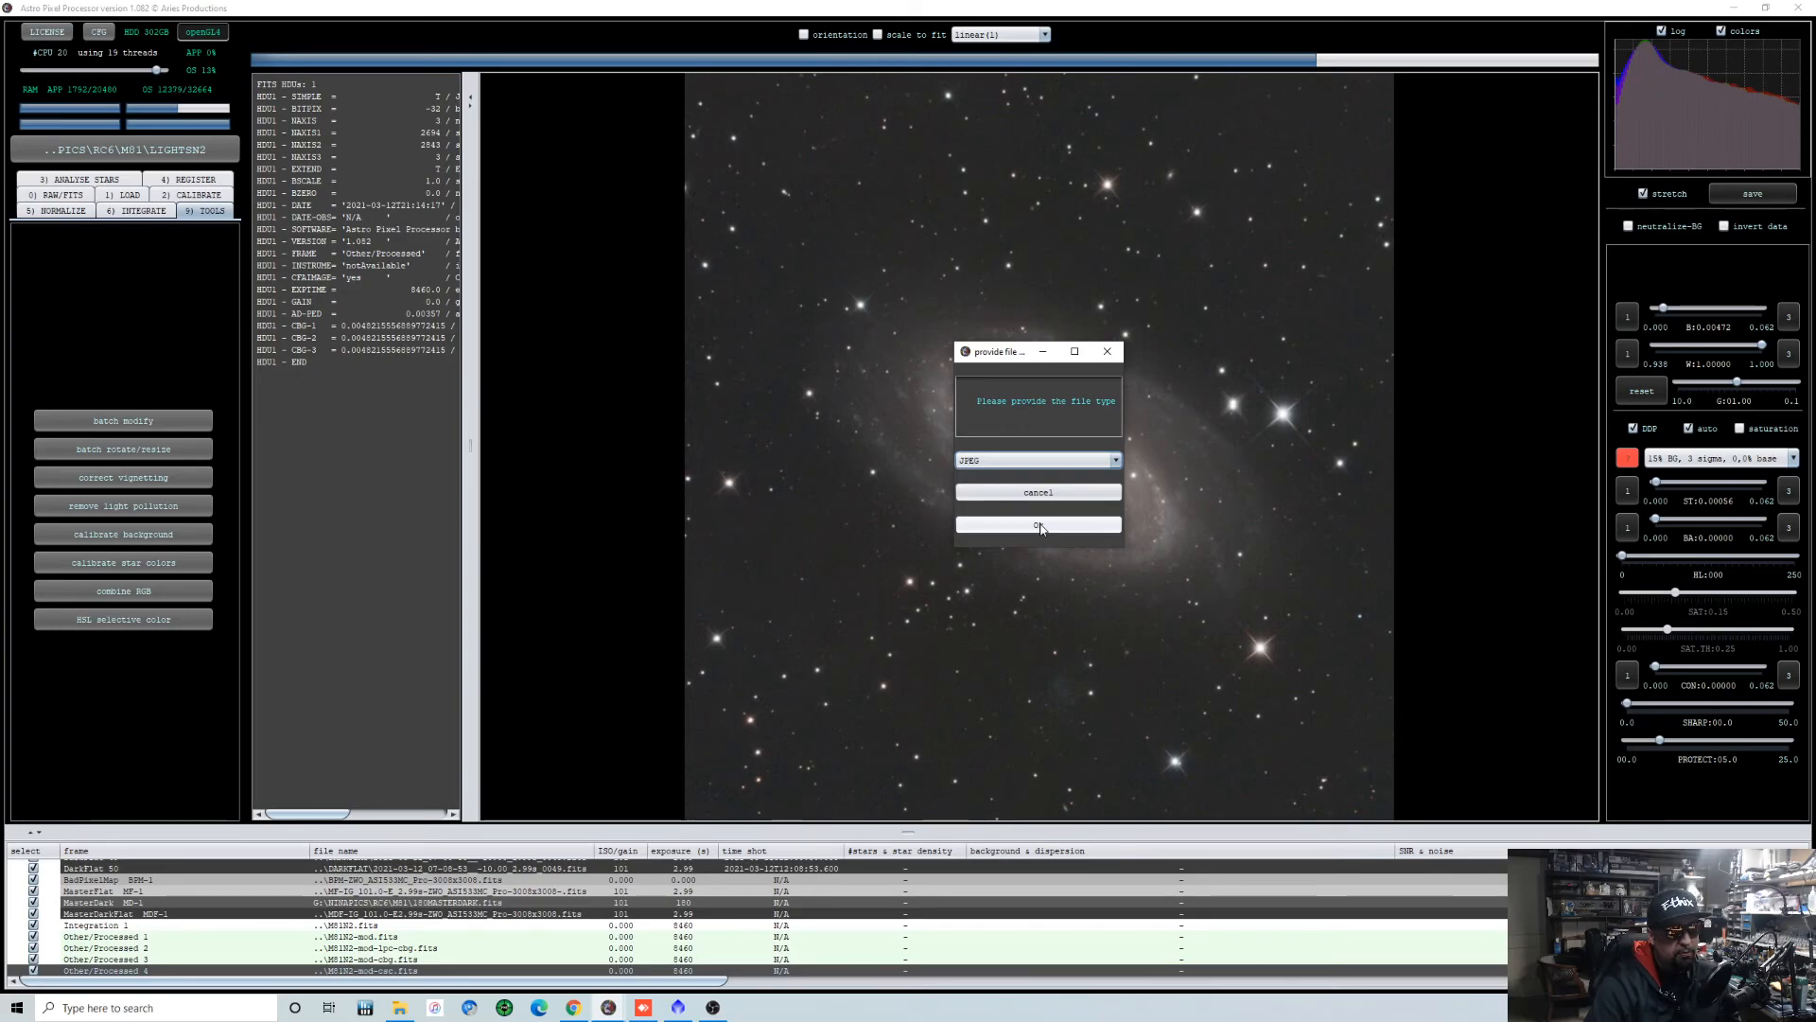
pyautogui.click(1039, 525)
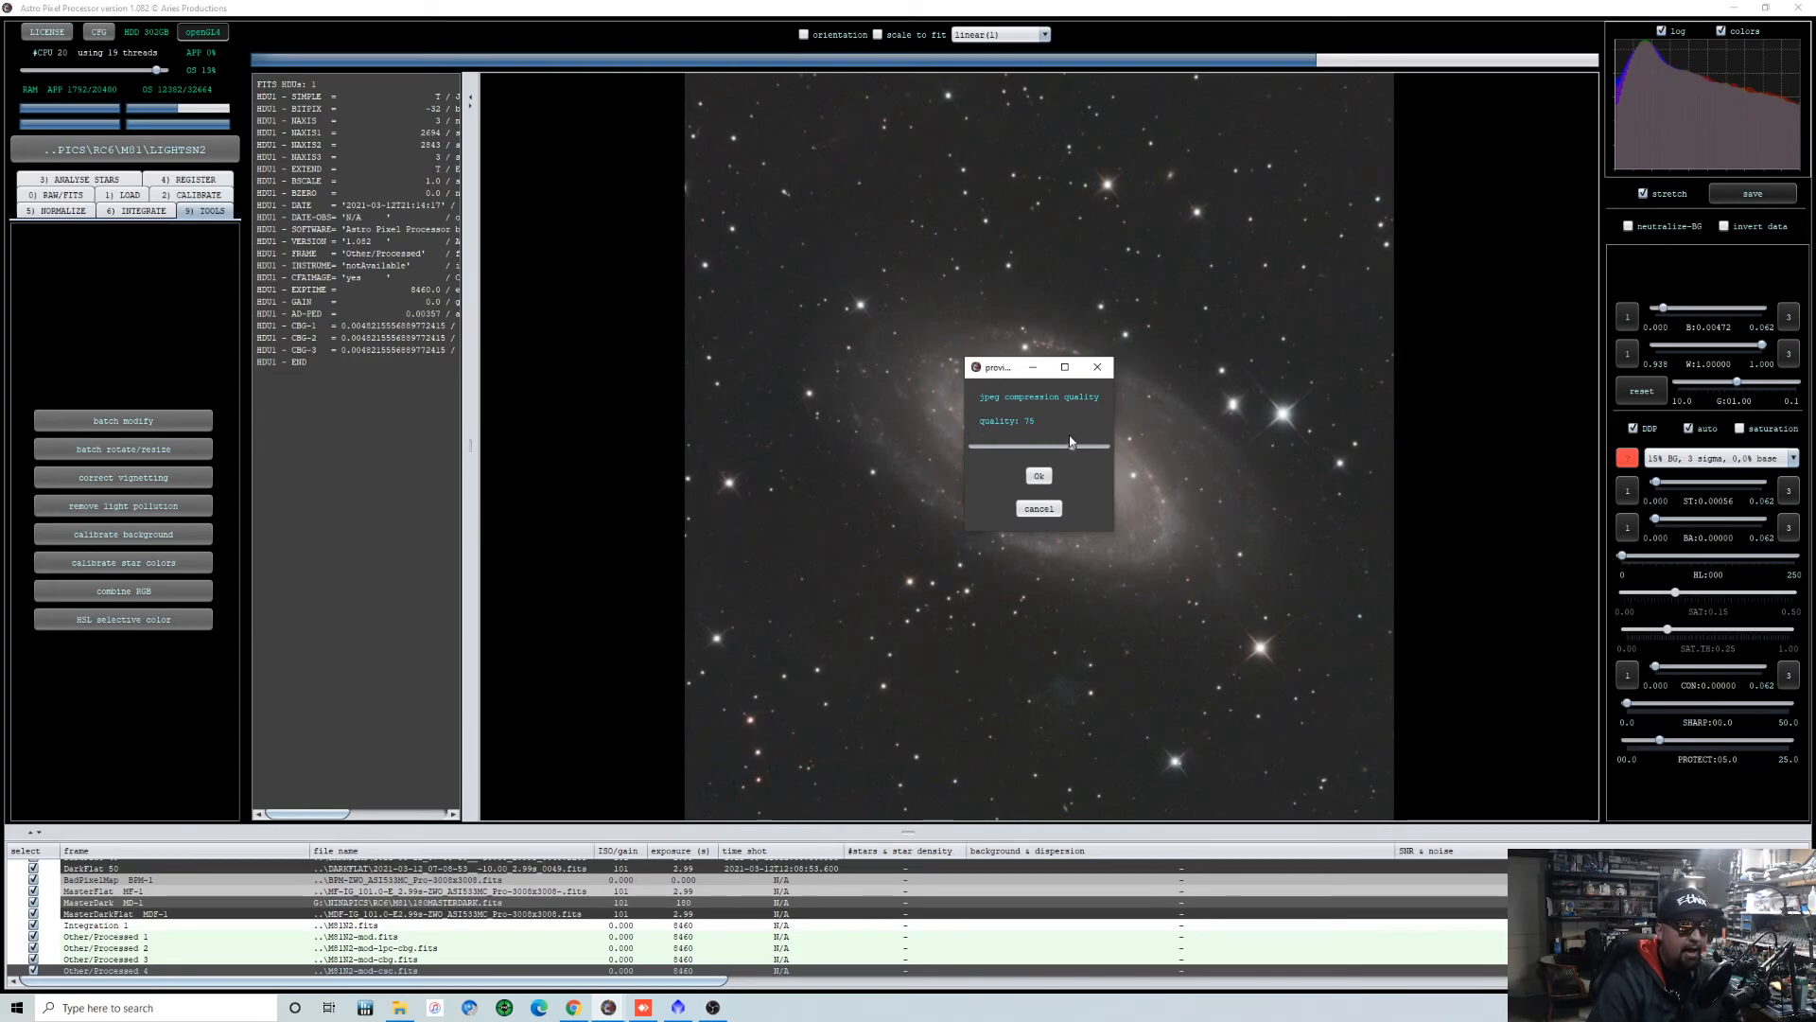
pyautogui.click(1041, 476)
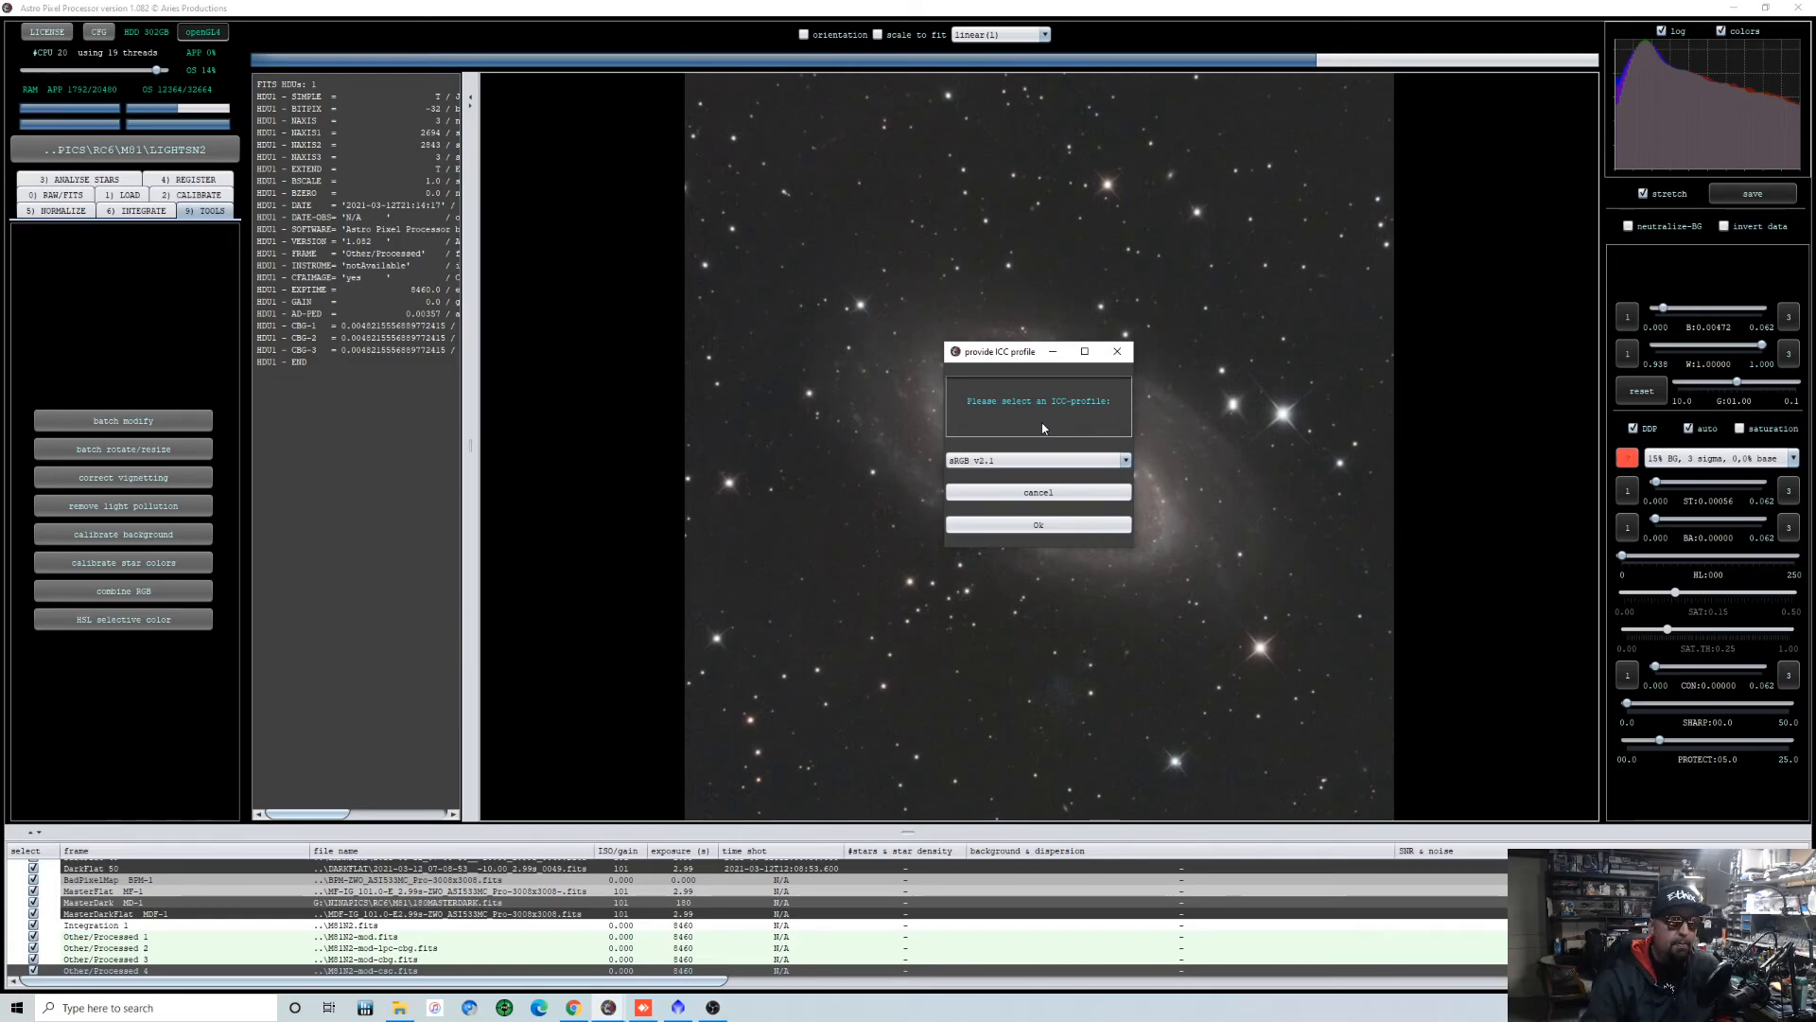
pyautogui.click(1056, 524)
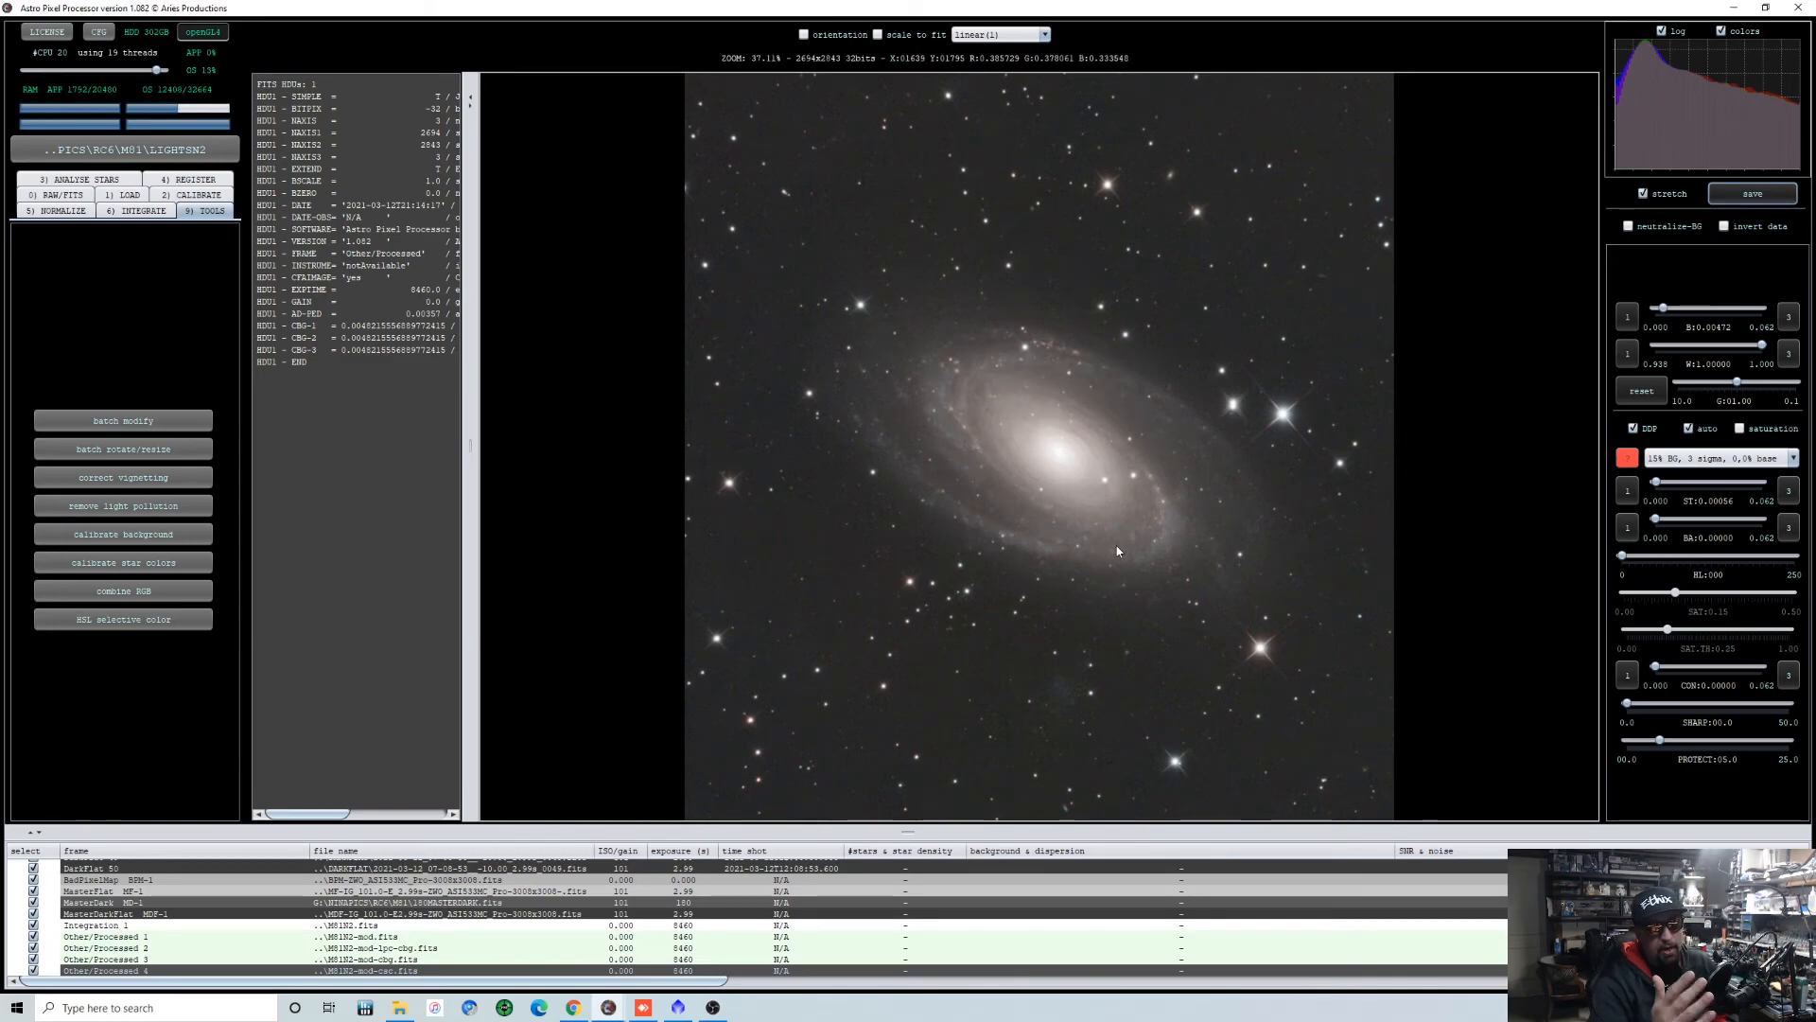
# Switch to File Explorer, view M81N2FINALFB.jpg enlarged in Photos, close it and return to Astro Pixel Processor.
pyautogui.click(399, 1007)
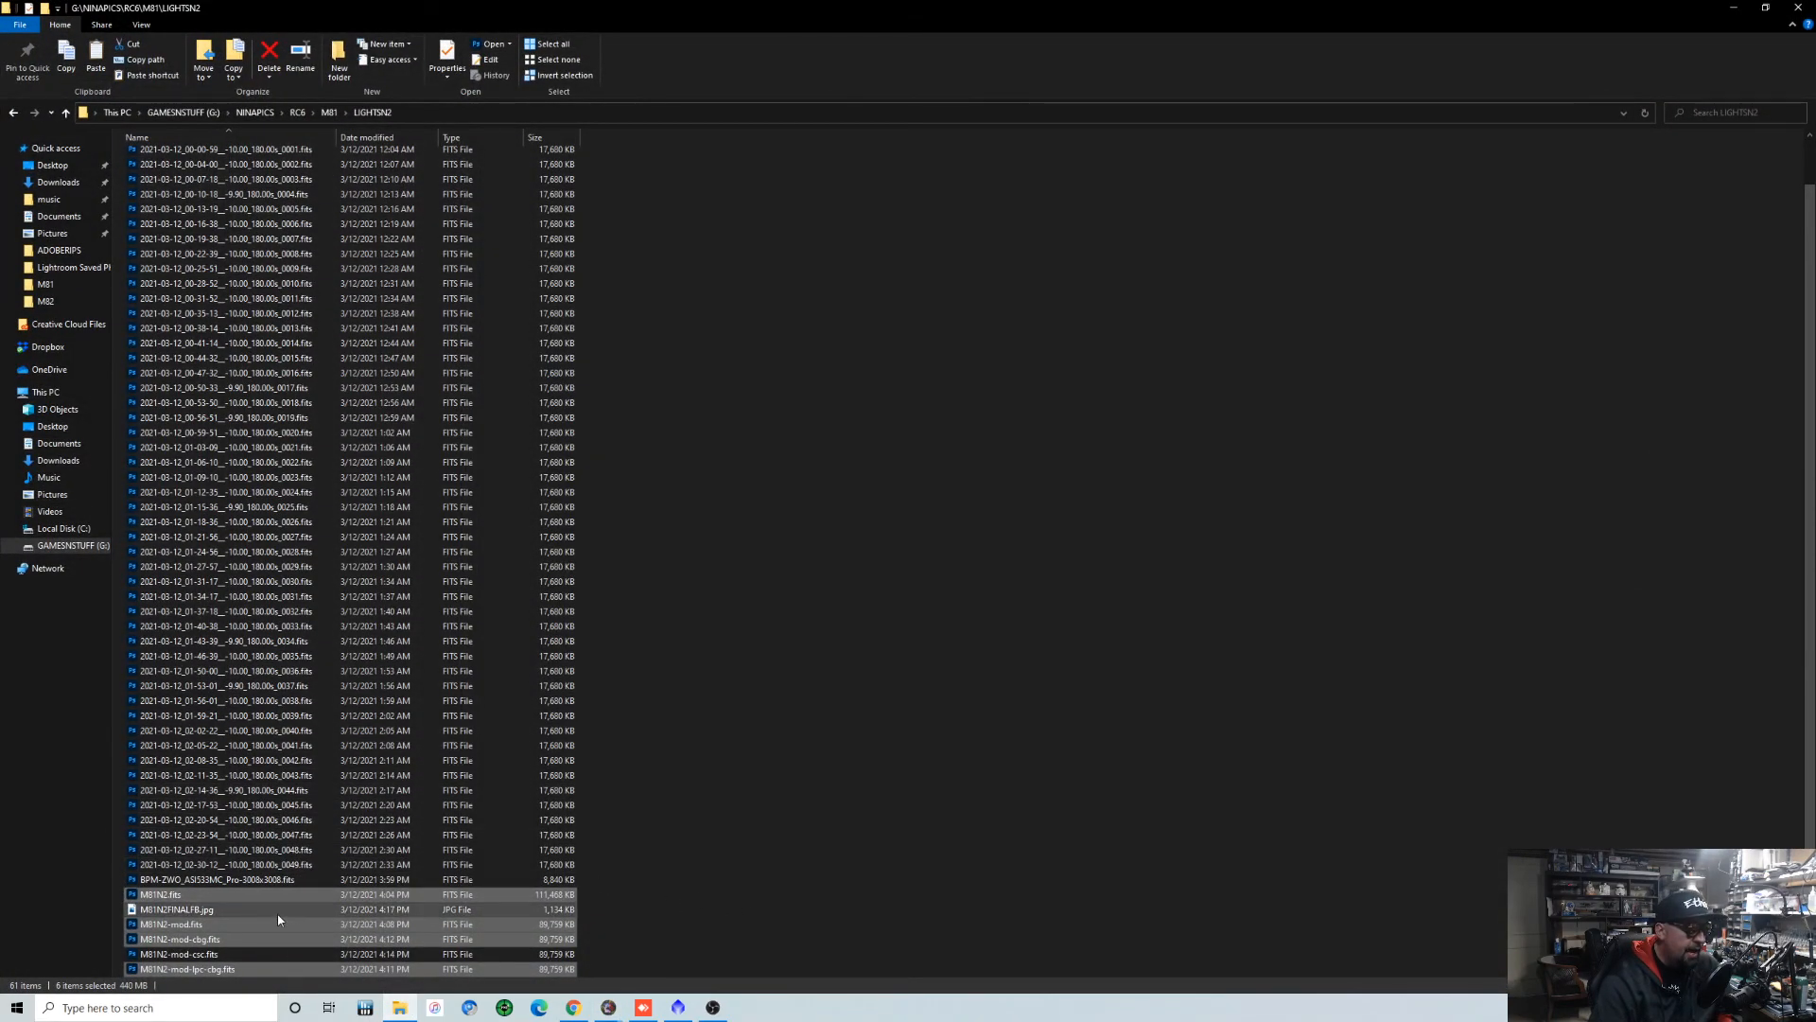
pyautogui.doubleClick(247, 908)
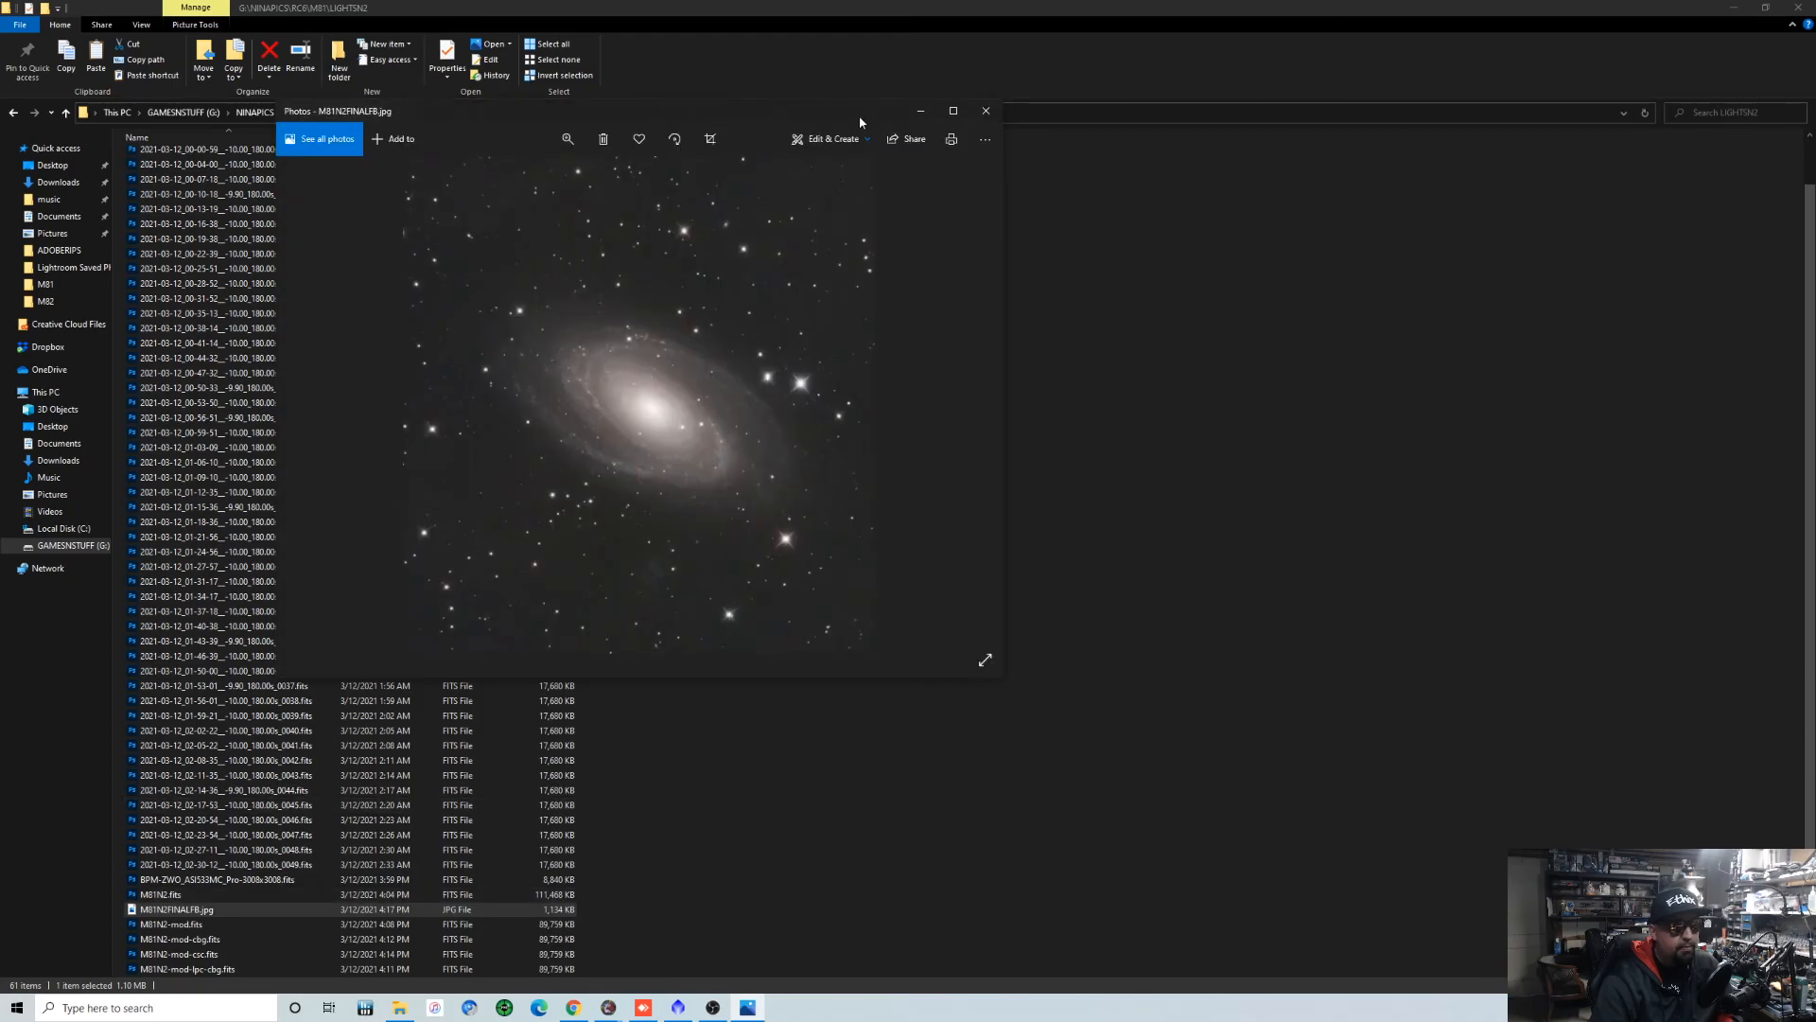
pyautogui.click(953, 111)
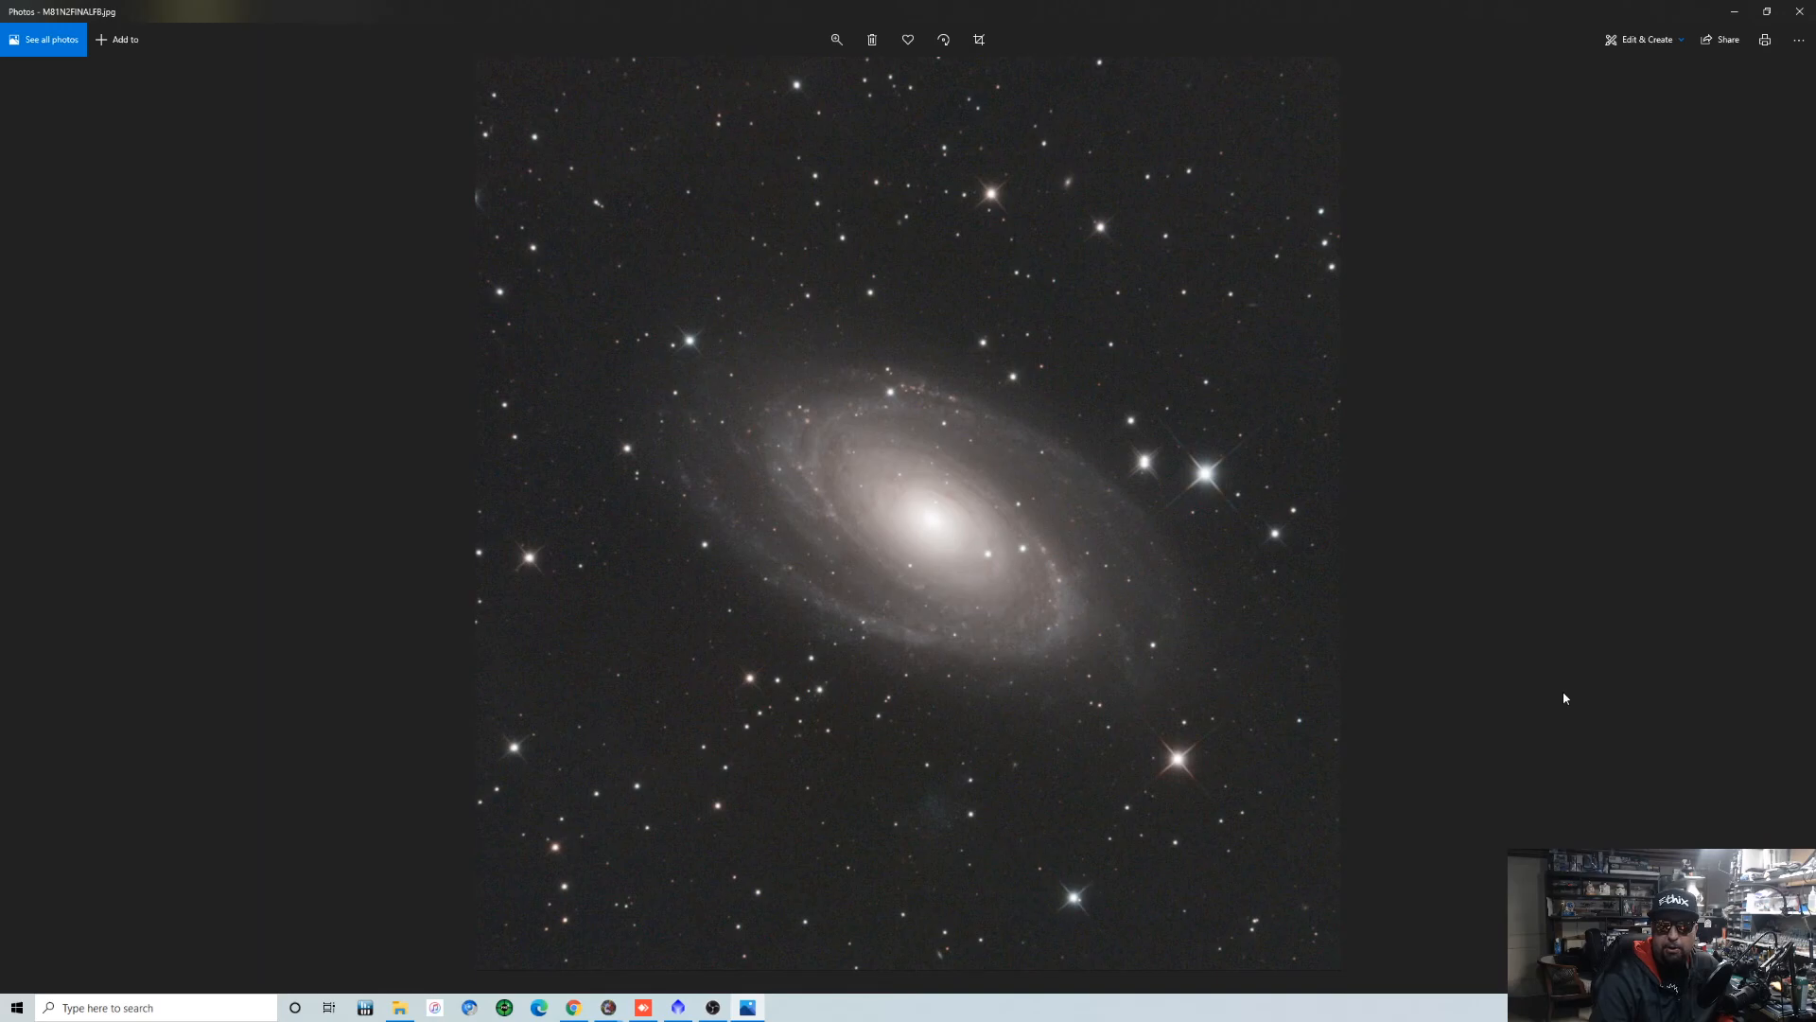
pyautogui.click(1799, 10)
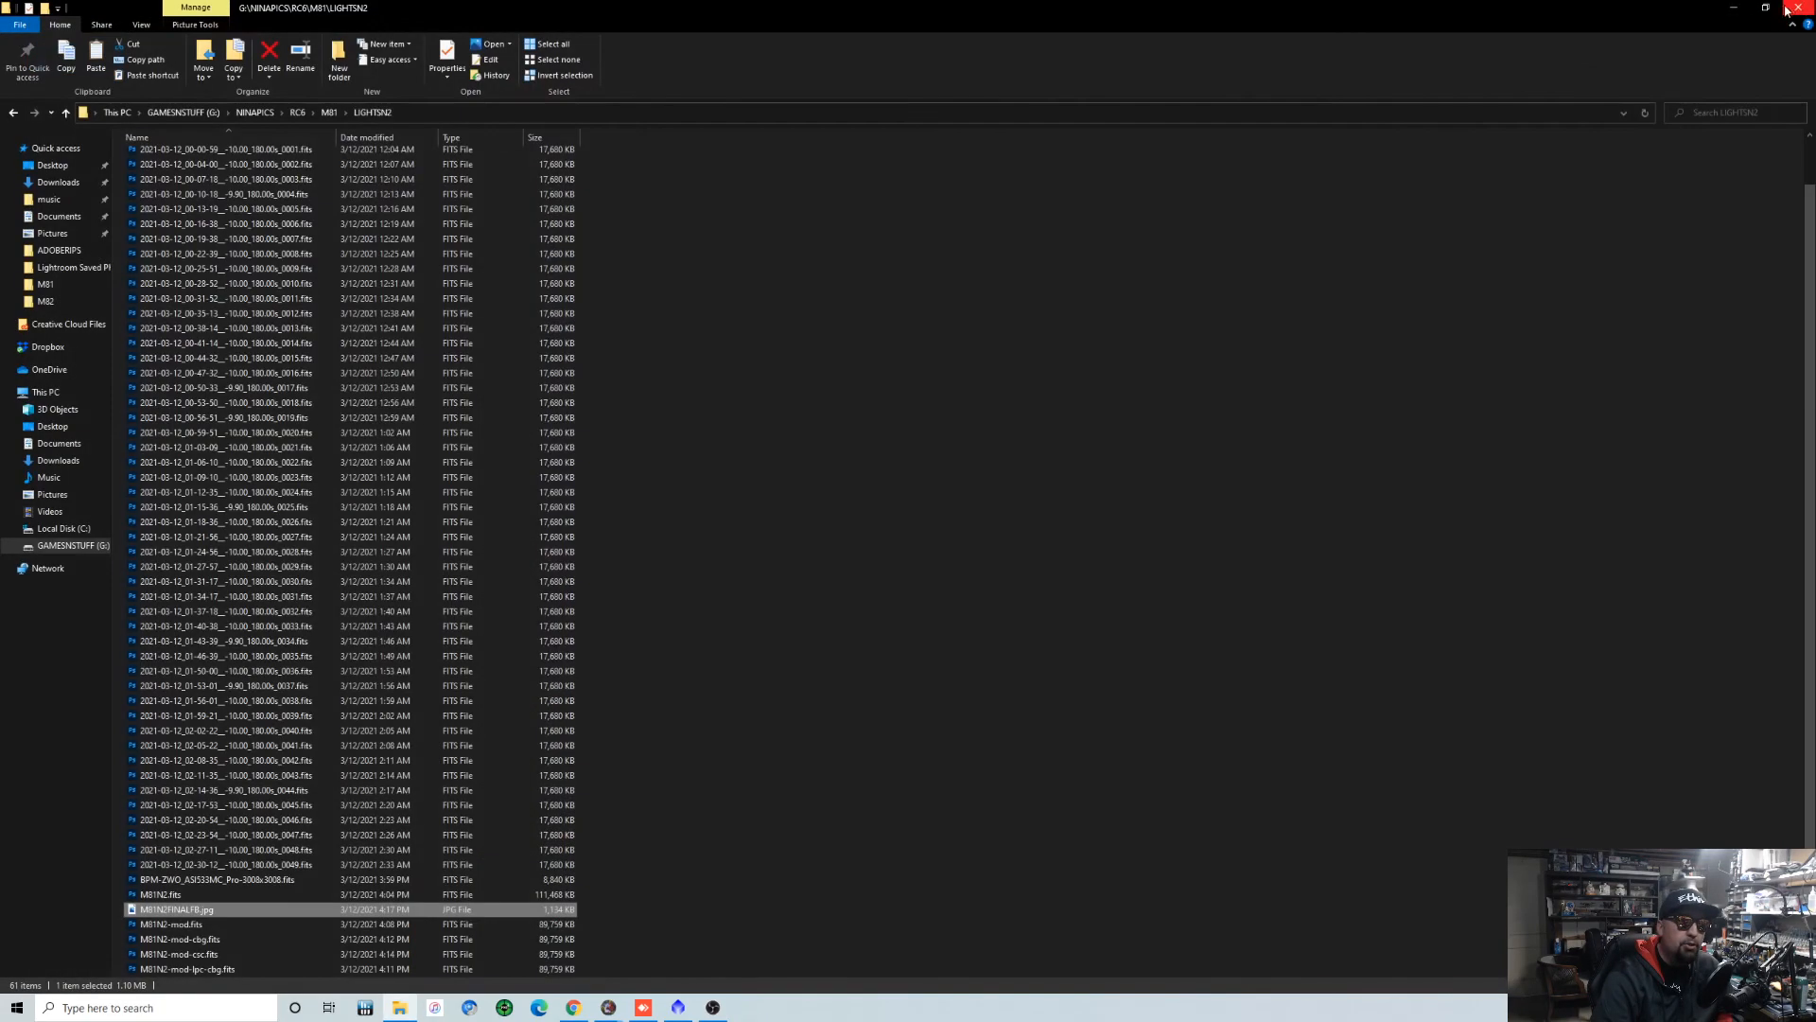
pyautogui.click(1734, 8)
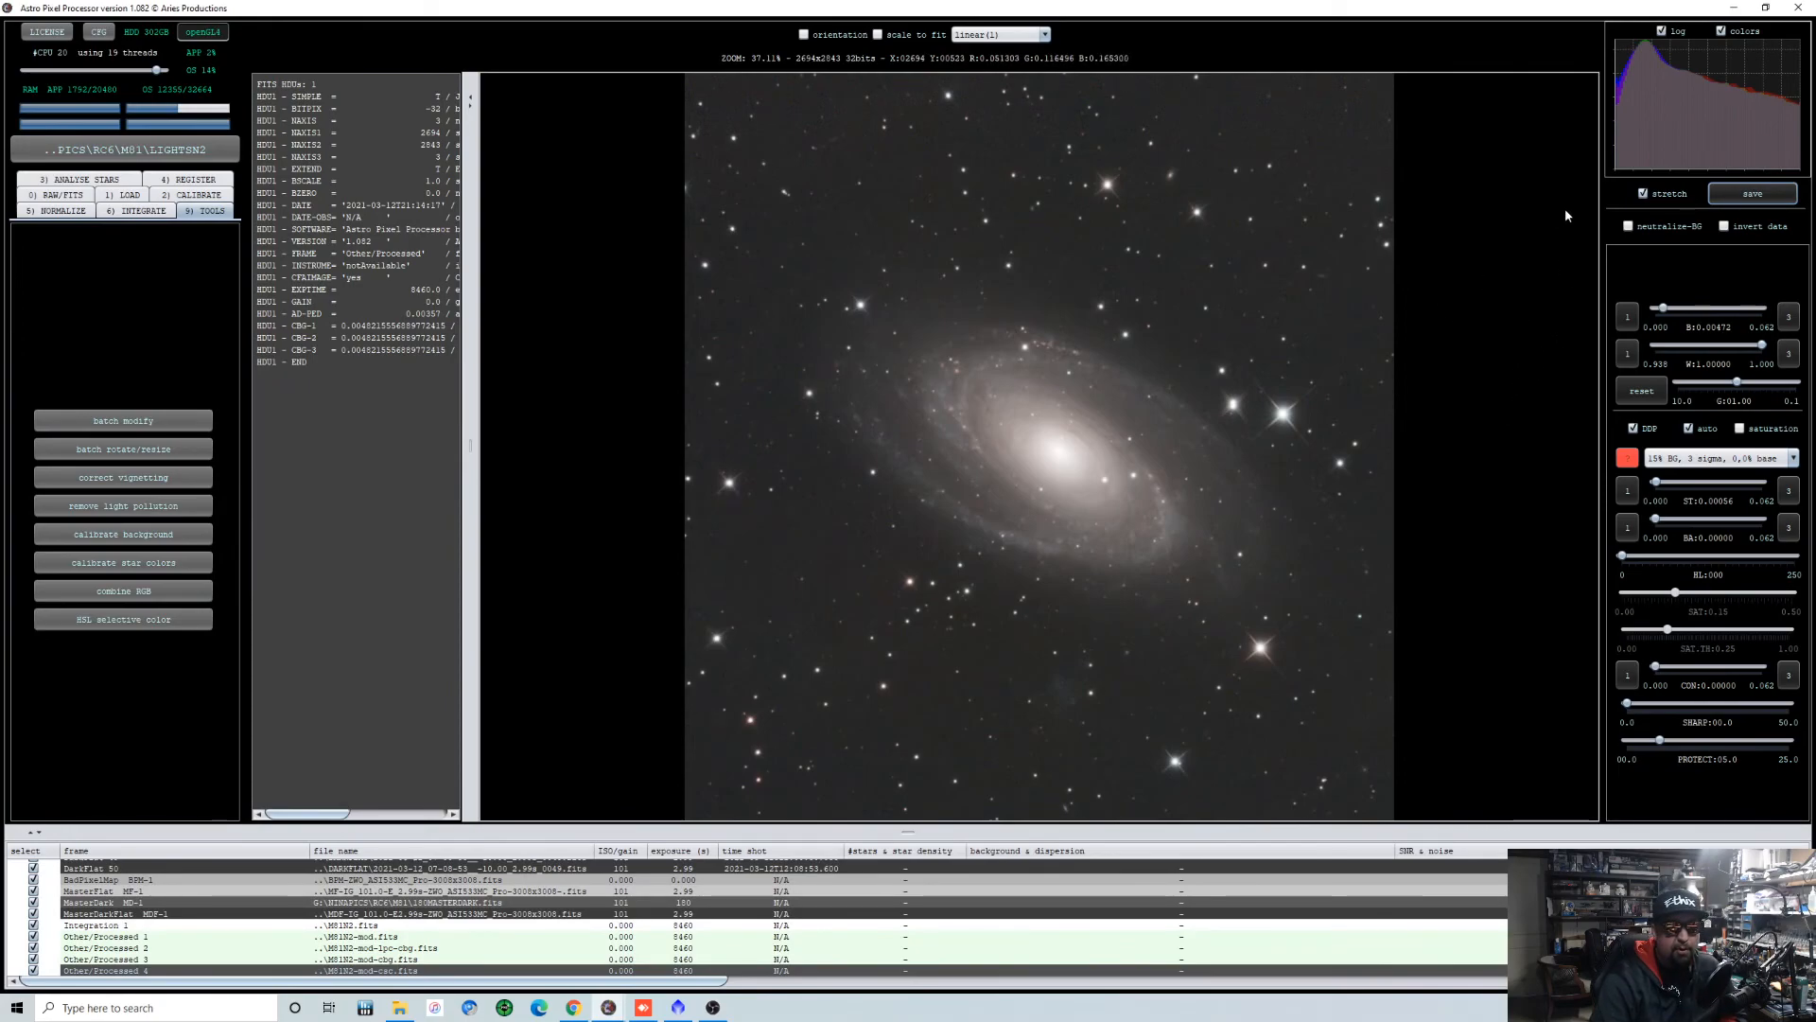
# Turn off the stretch for saving and set the preview to no stretch (data as is).
pyautogui.click(1643, 194)
pyautogui.click(1797, 459)
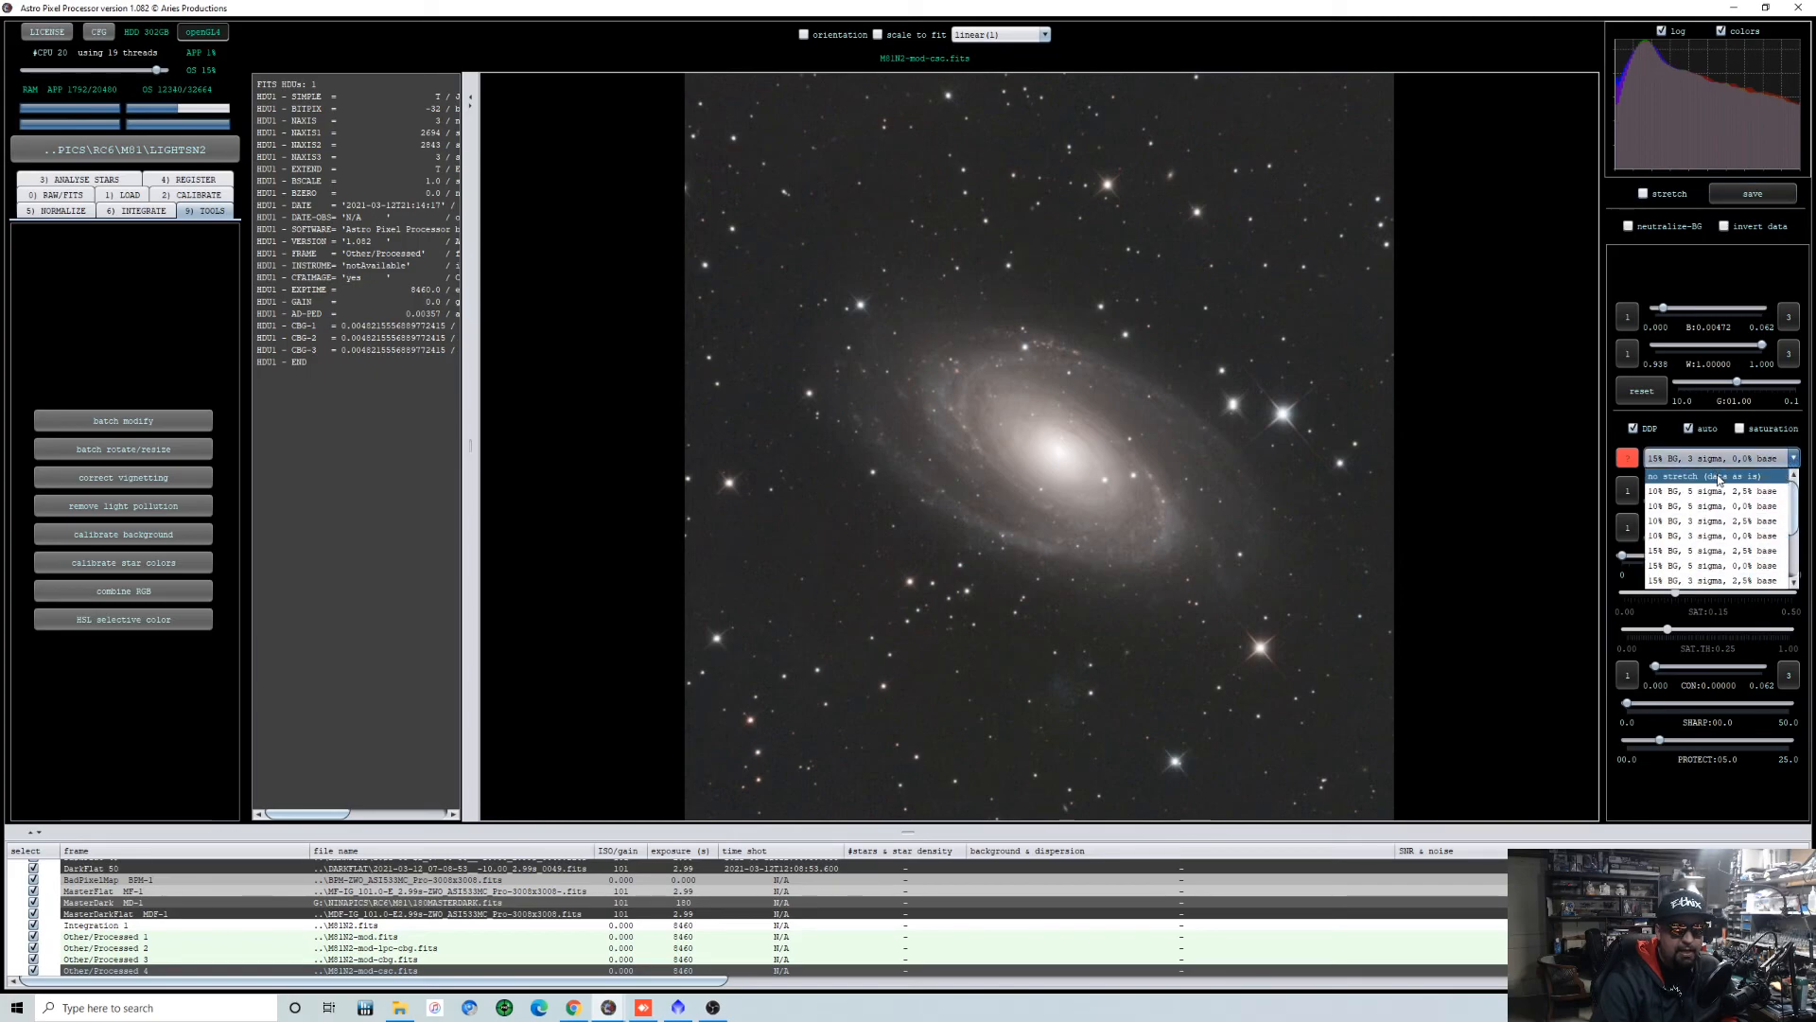
pyautogui.click(1703, 476)
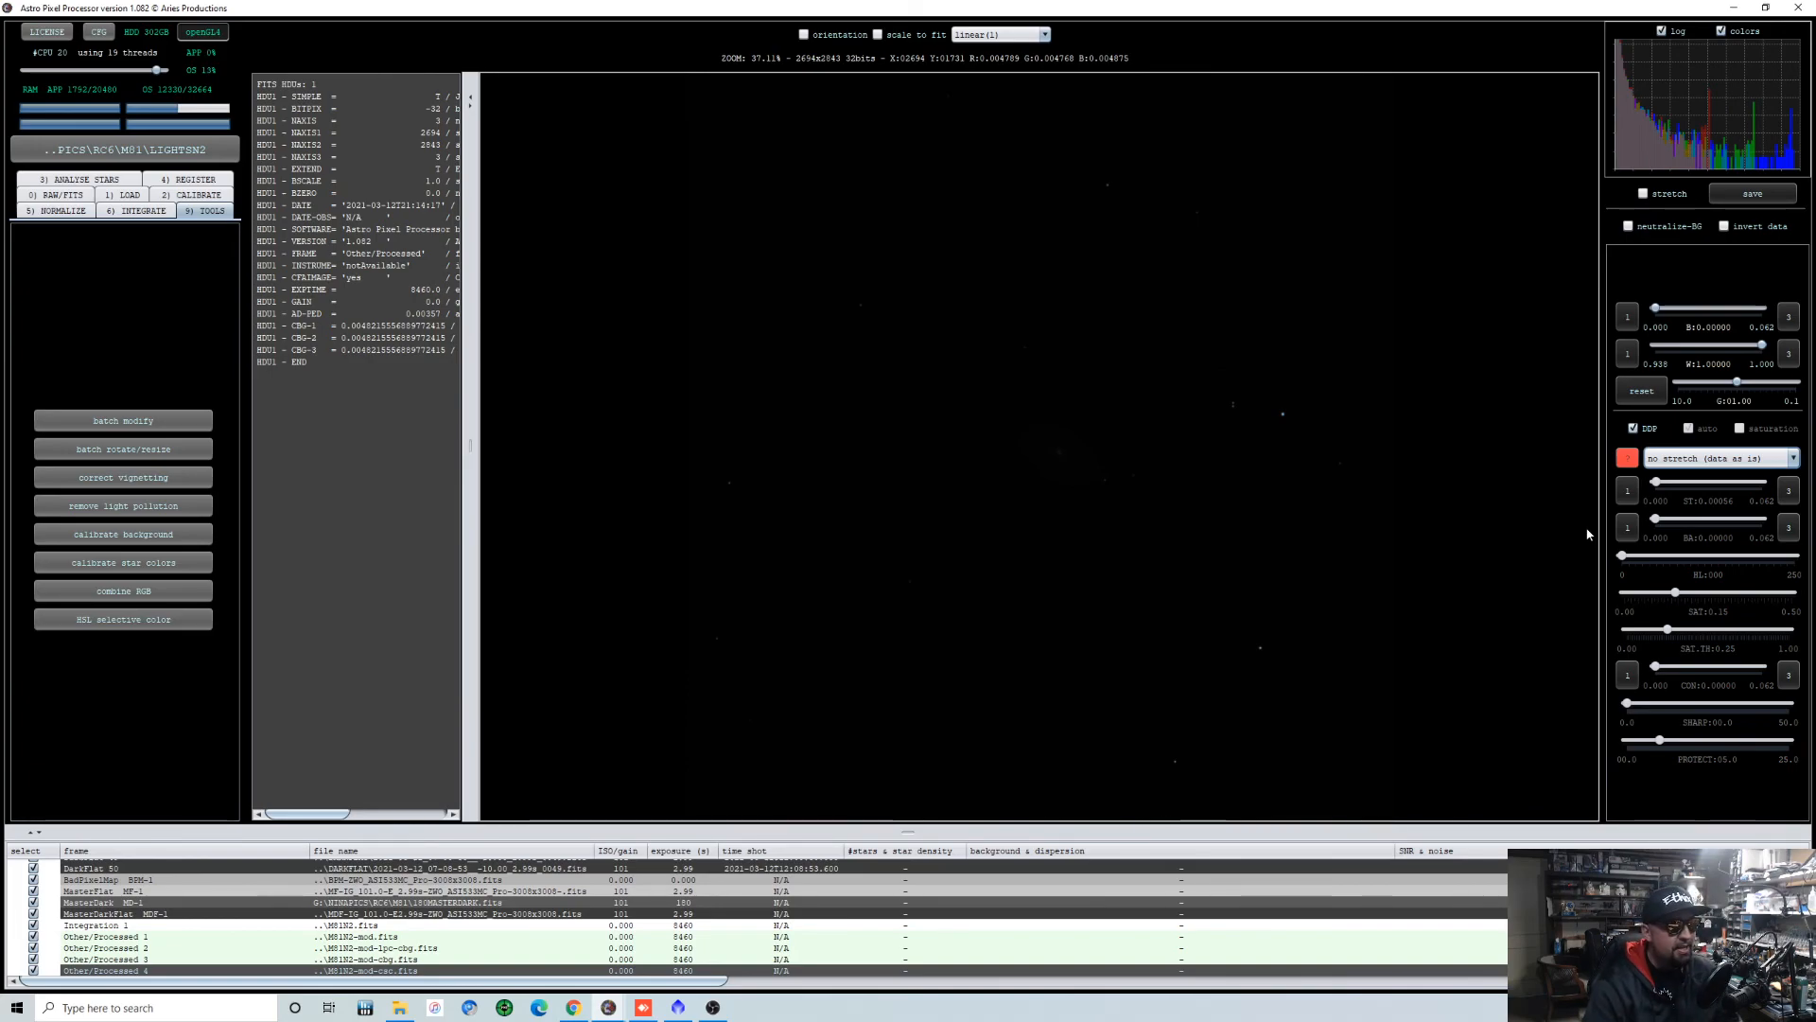
# Save the unstretched image as a FITS file named M81N2READY4PI.
pyautogui.click(1781, 198)
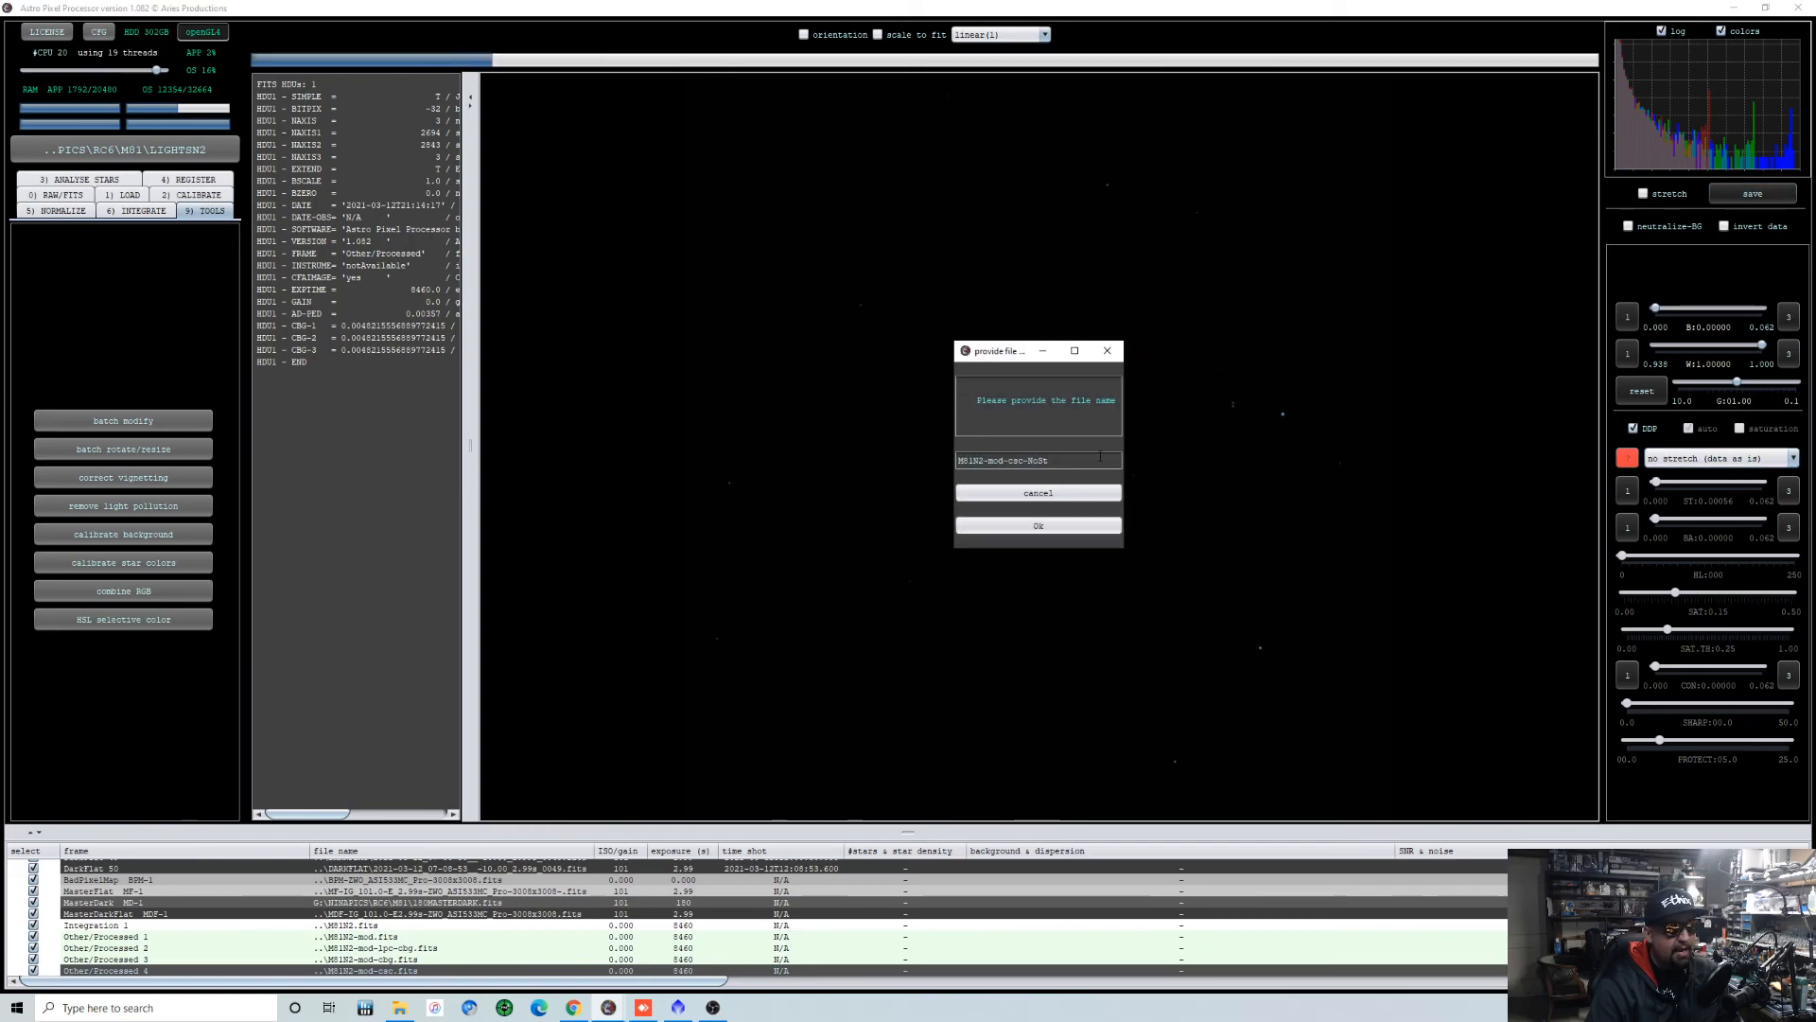
pyautogui.click(1081, 461)
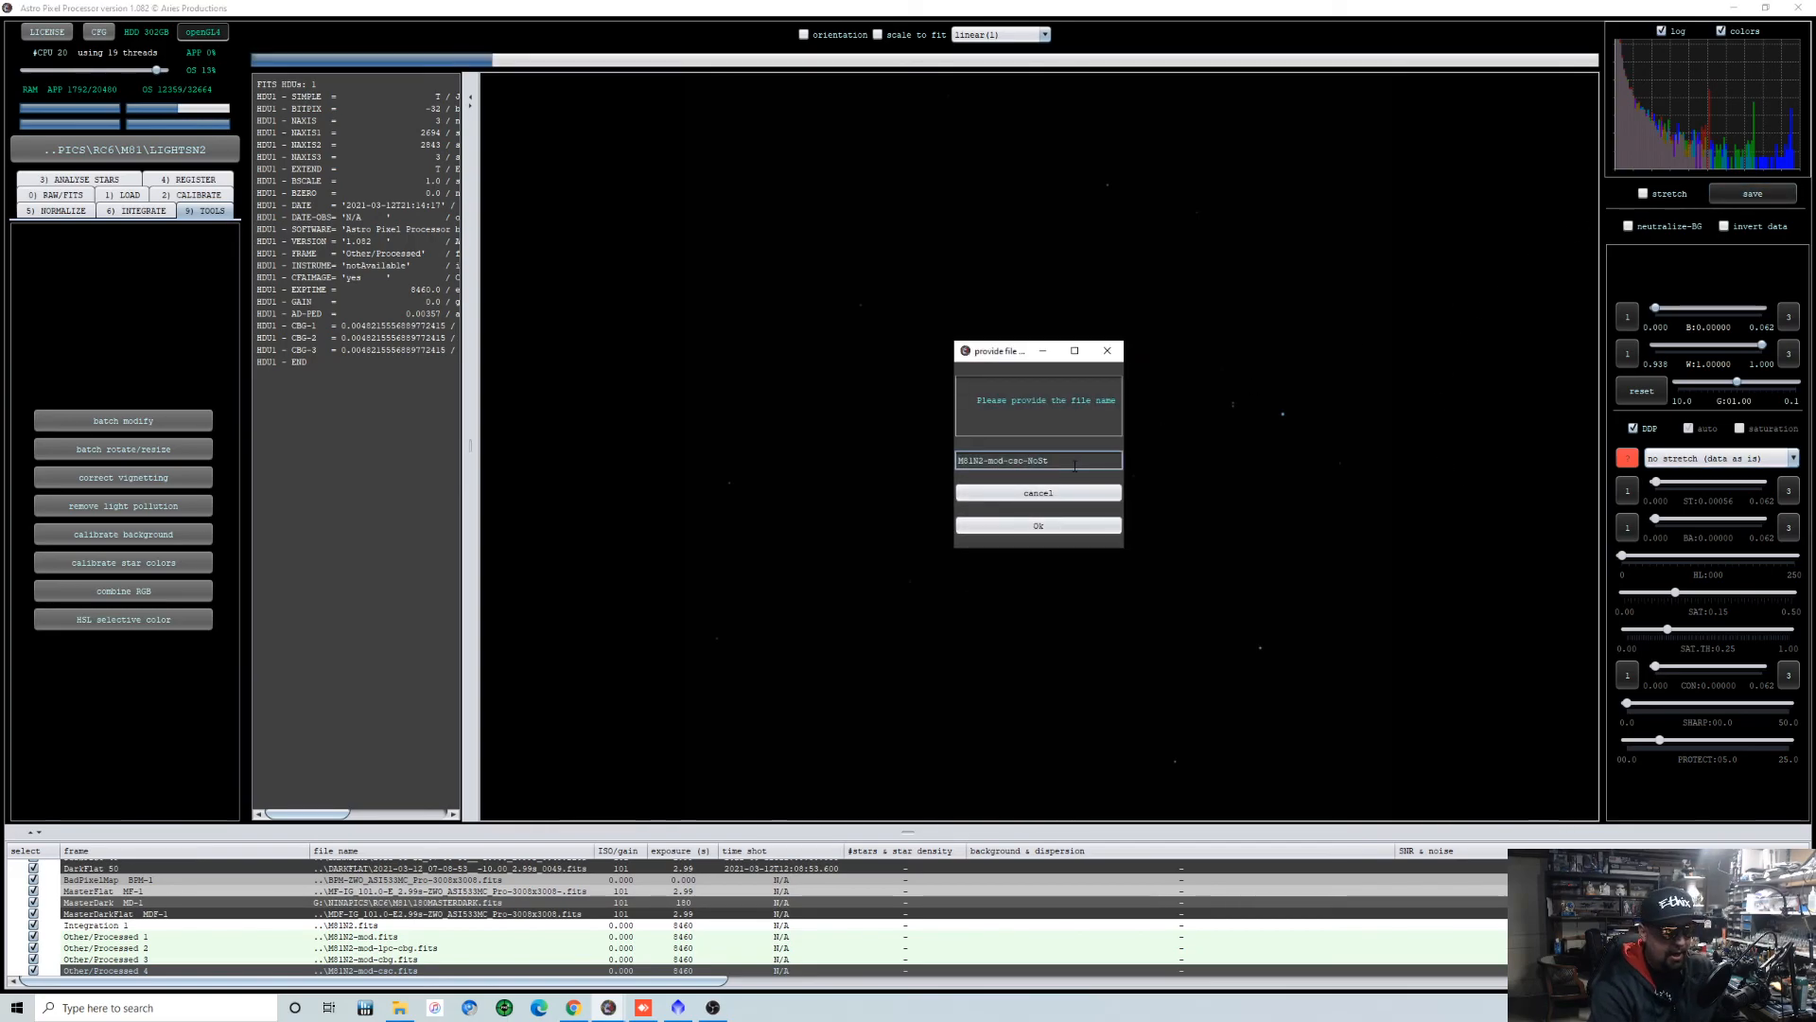
pyautogui.press('BackSpace')
pyautogui.press('BackSpace')
pyautogui.press('BackSpace')
pyautogui.press('BackSpace')
pyautogui.press('BackSpace')
pyautogui.press('BackSpace')
pyautogui.press('BackSpace')
pyautogui.press('BackSpace')
pyautogui.press('BackSpace')
pyautogui.press('BackSpace')
pyautogui.press('BackSpace')
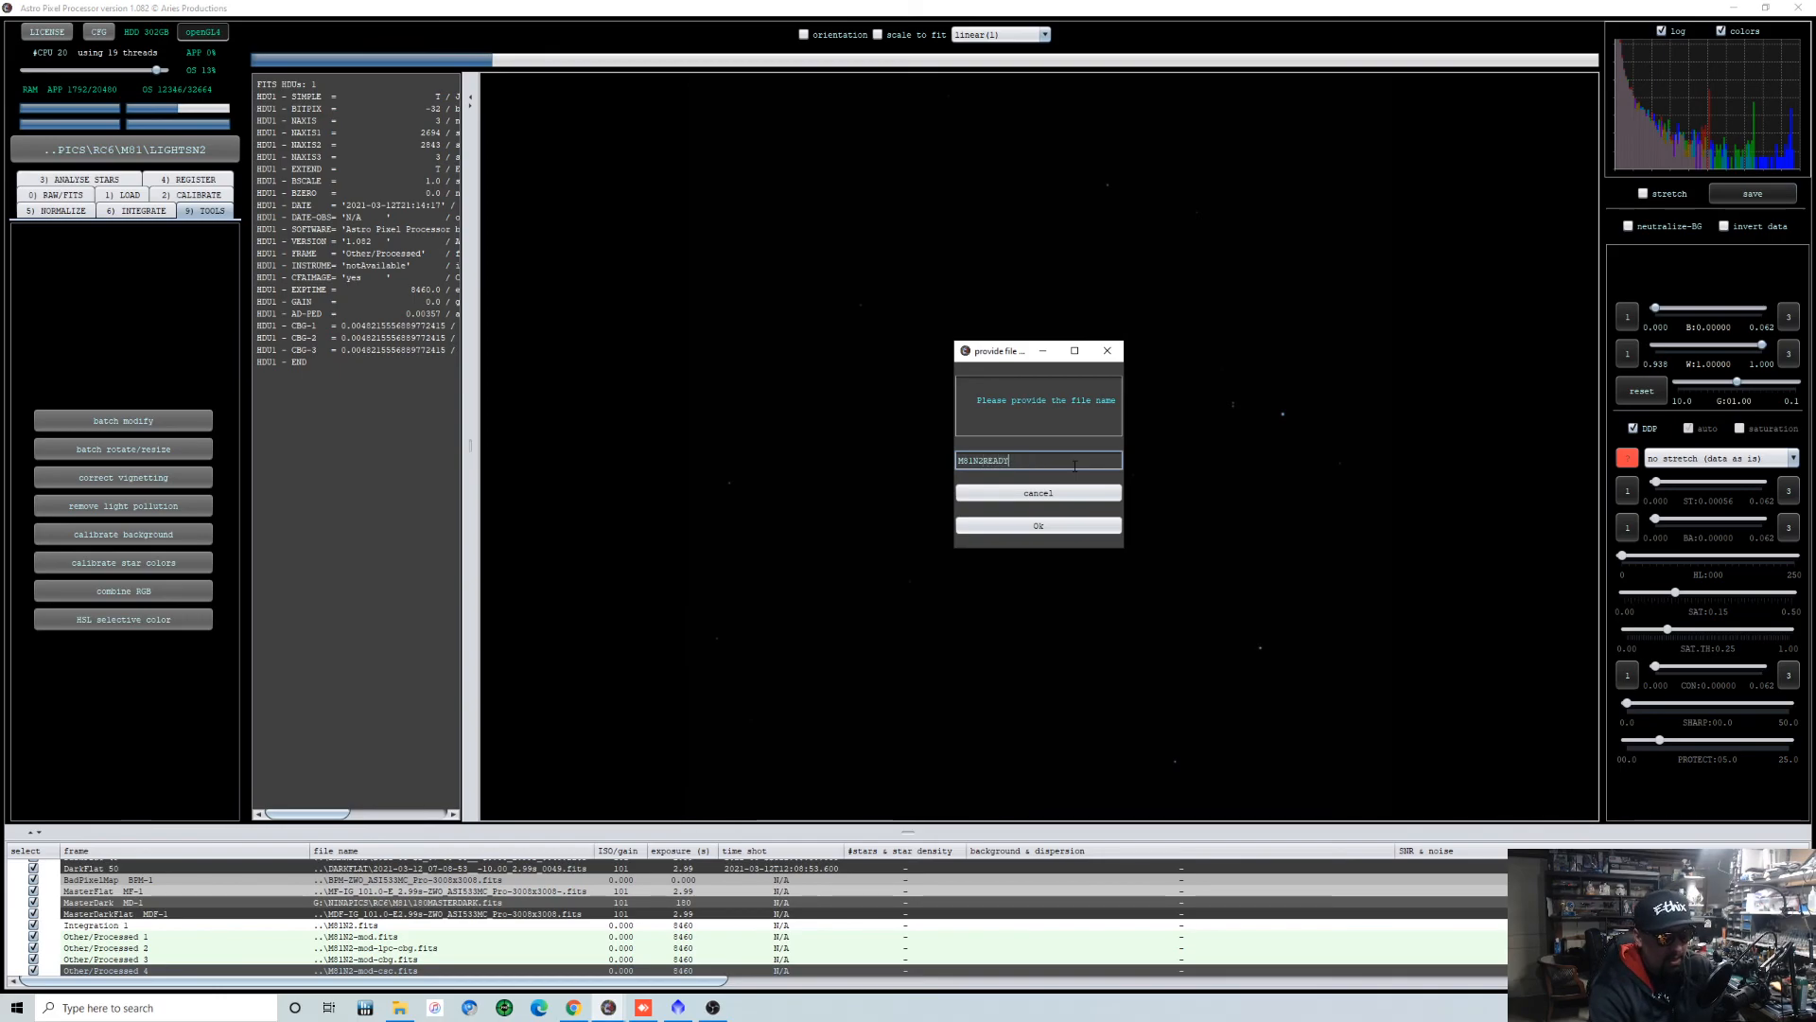
pyautogui.write('READY4FI')
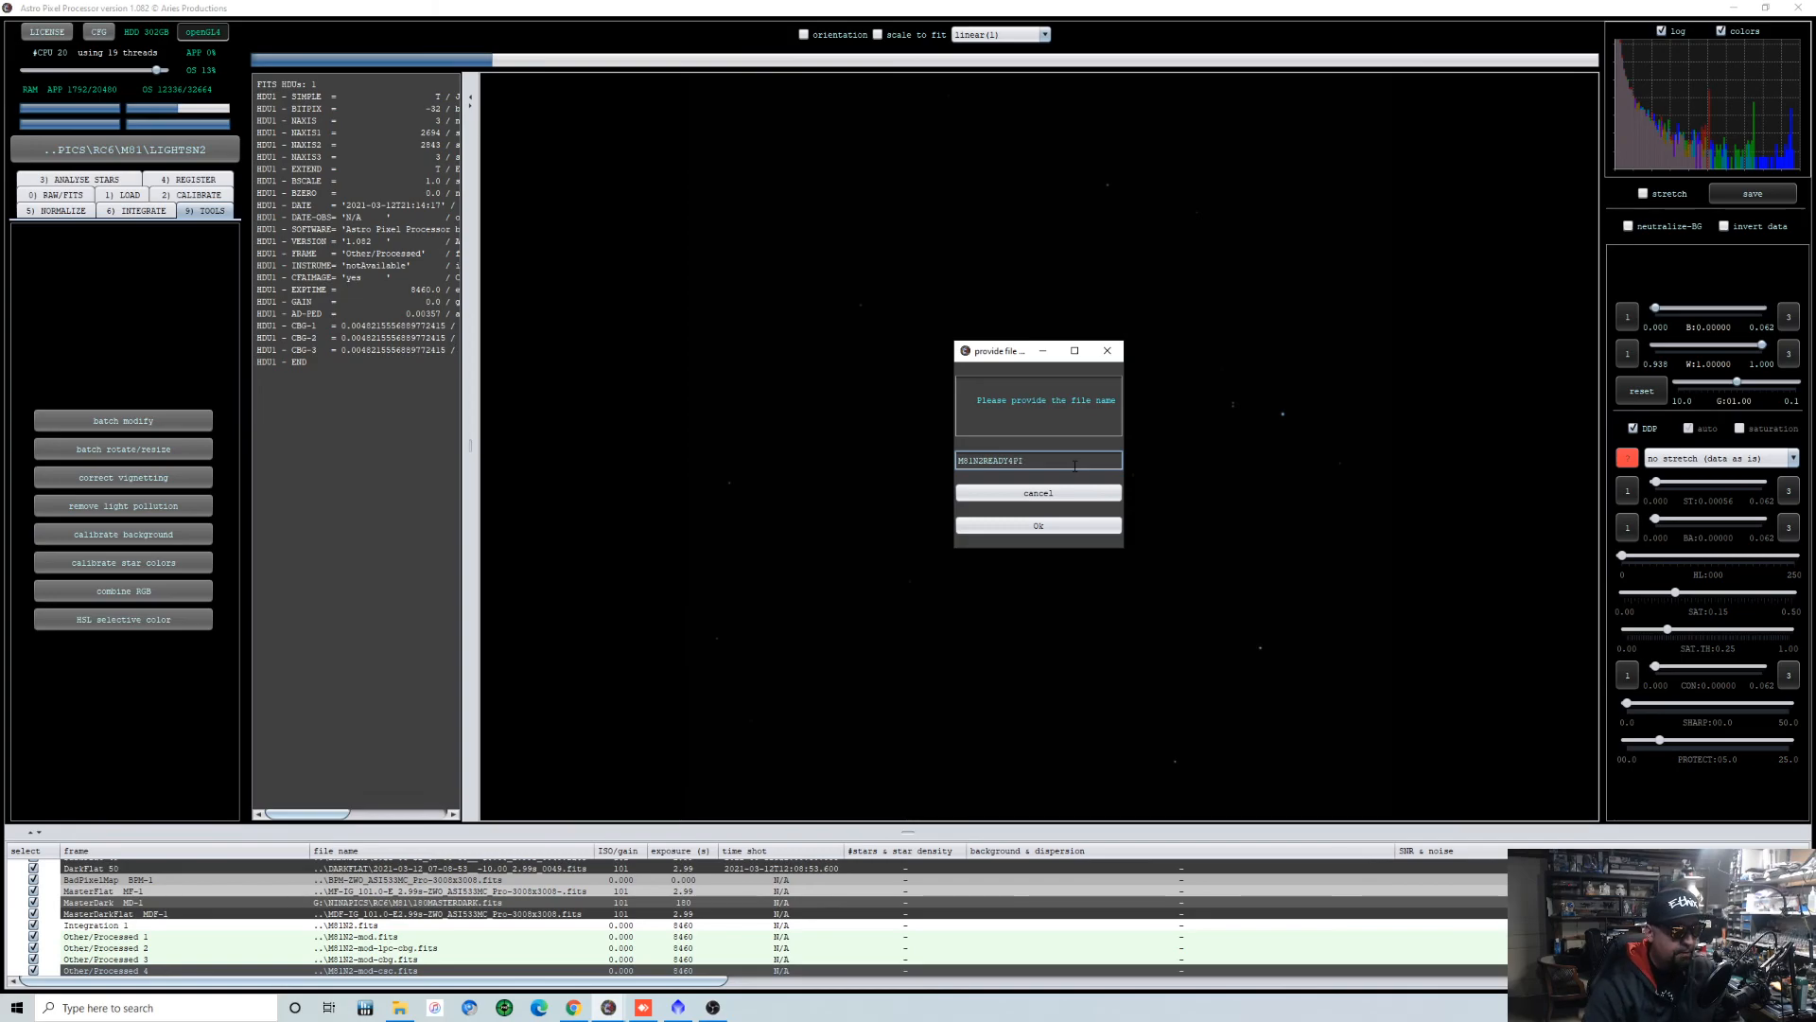
pyautogui.click(1079, 522)
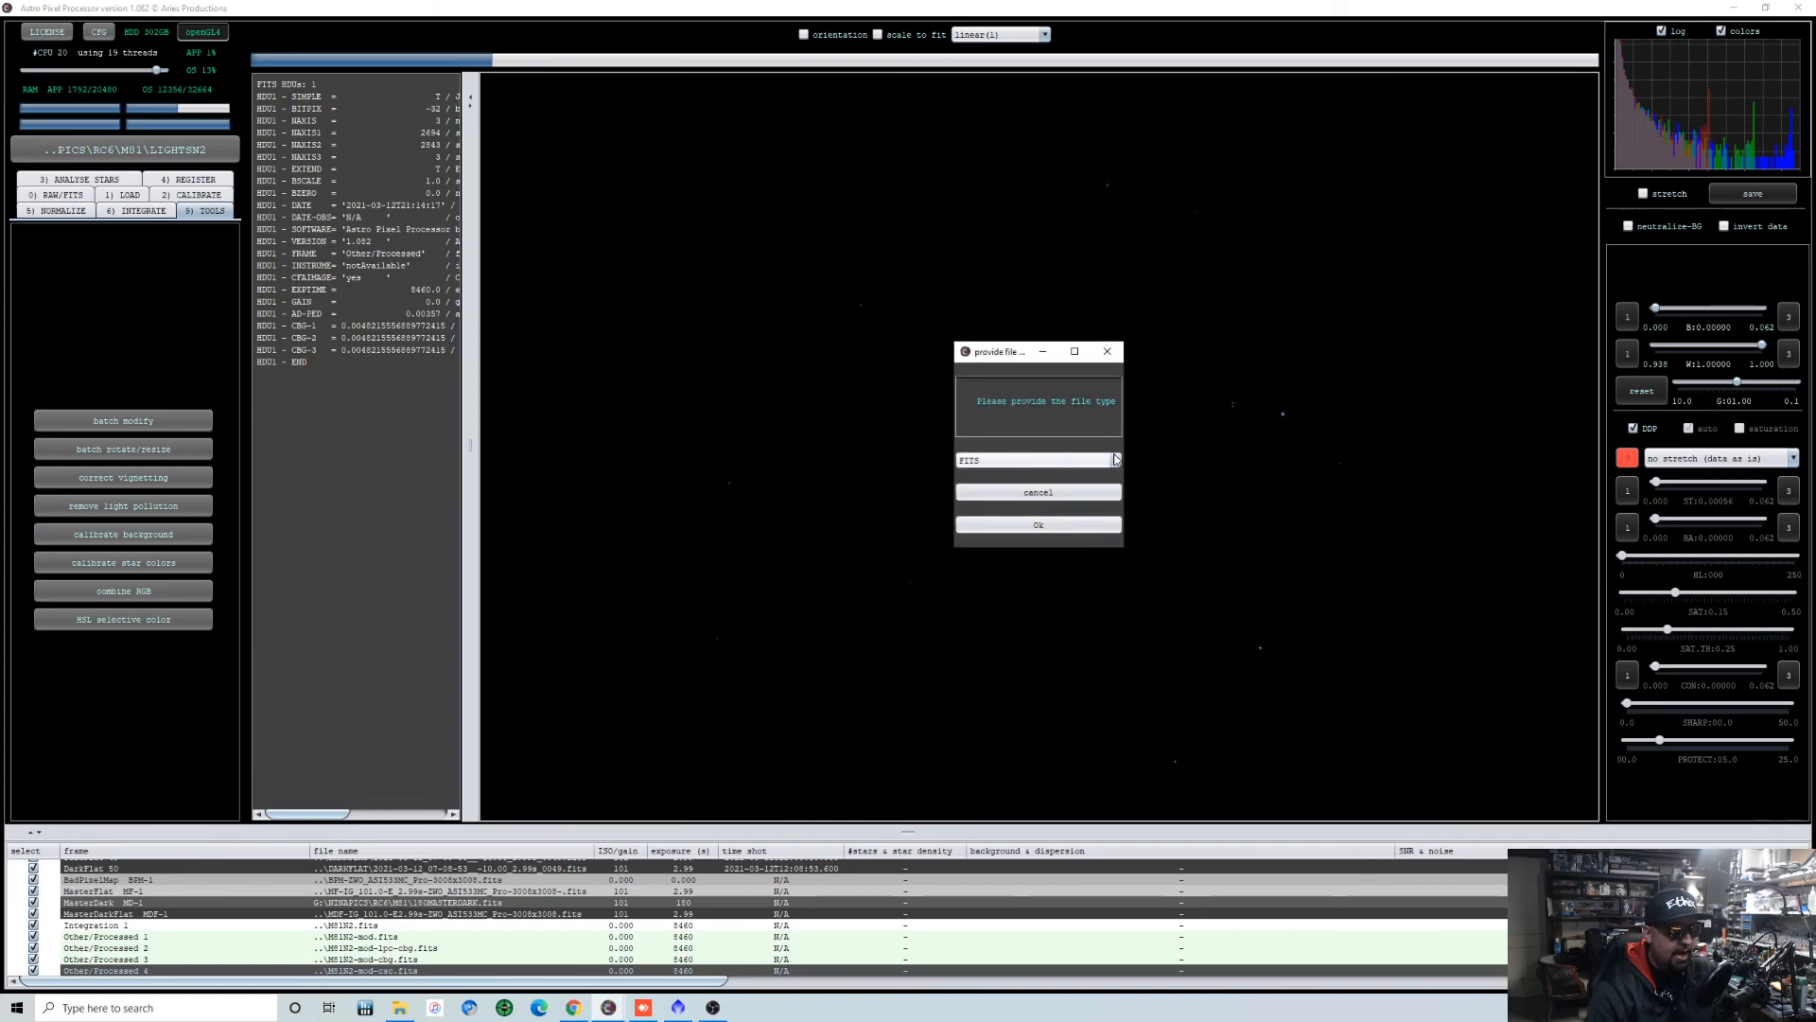
pyautogui.click(1076, 528)
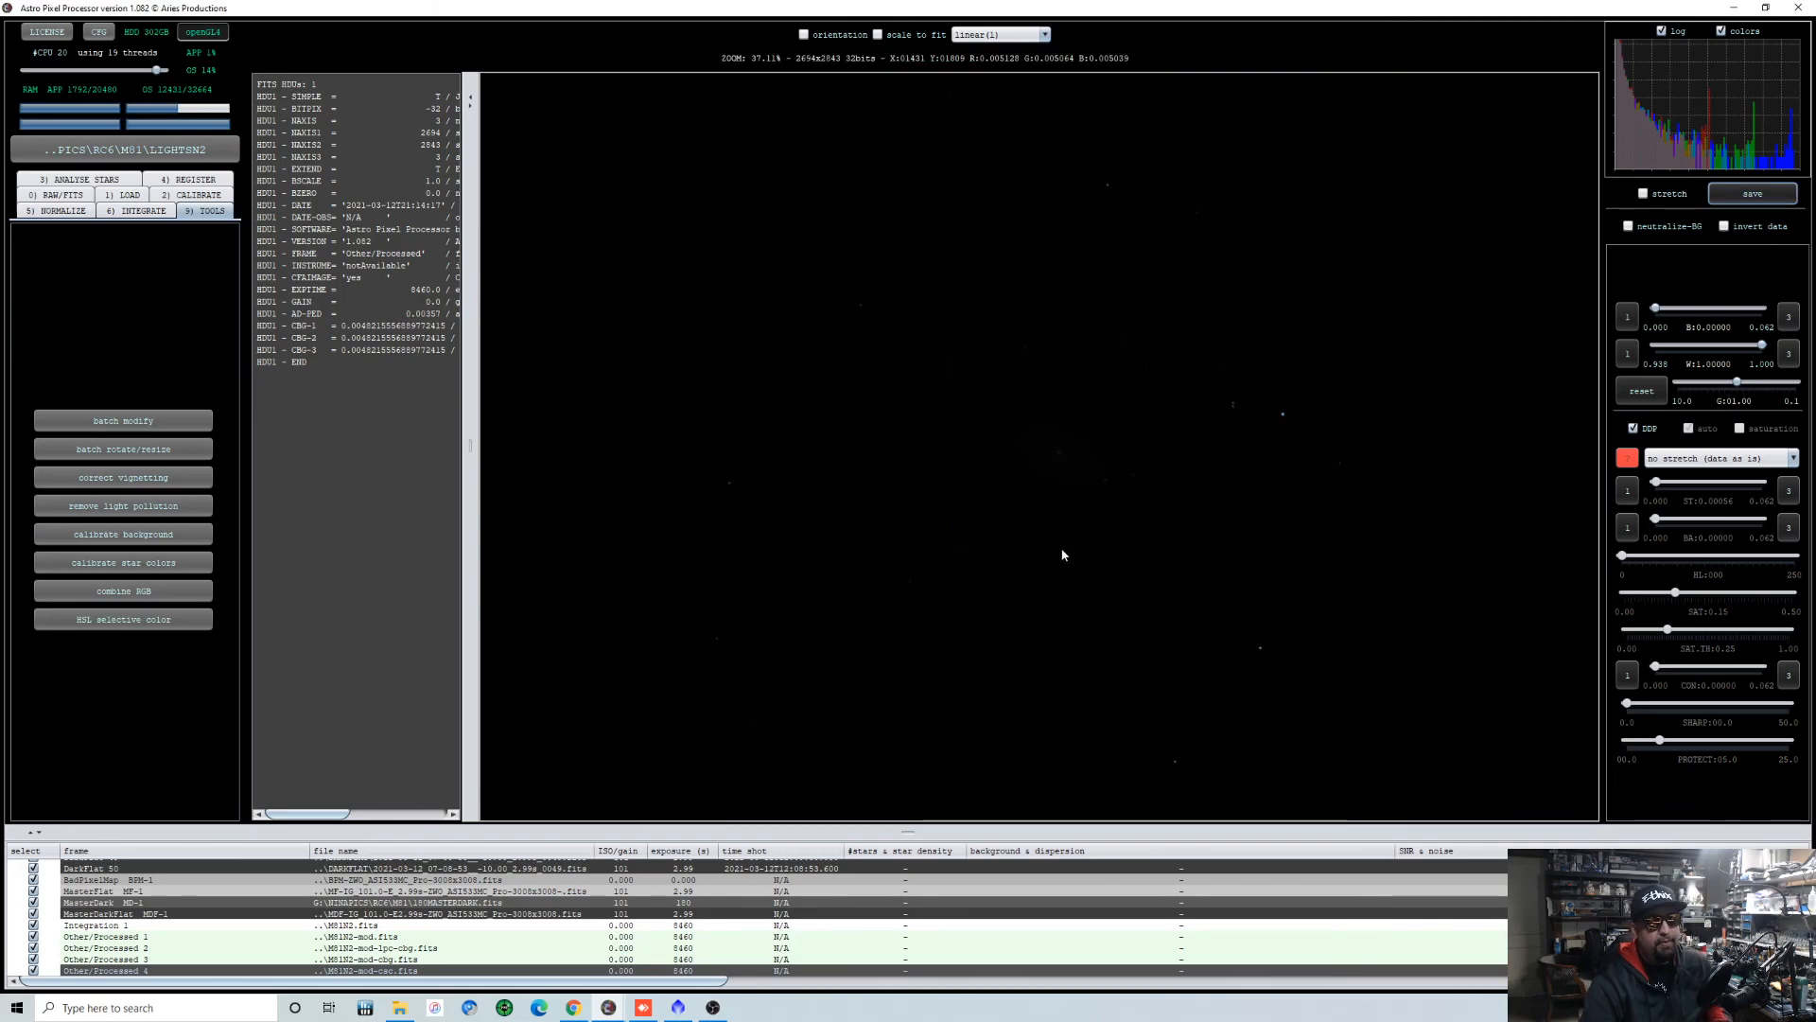
# Switch to PixInsight and minimize the open M81N1 image.
pyautogui.click(680, 1007)
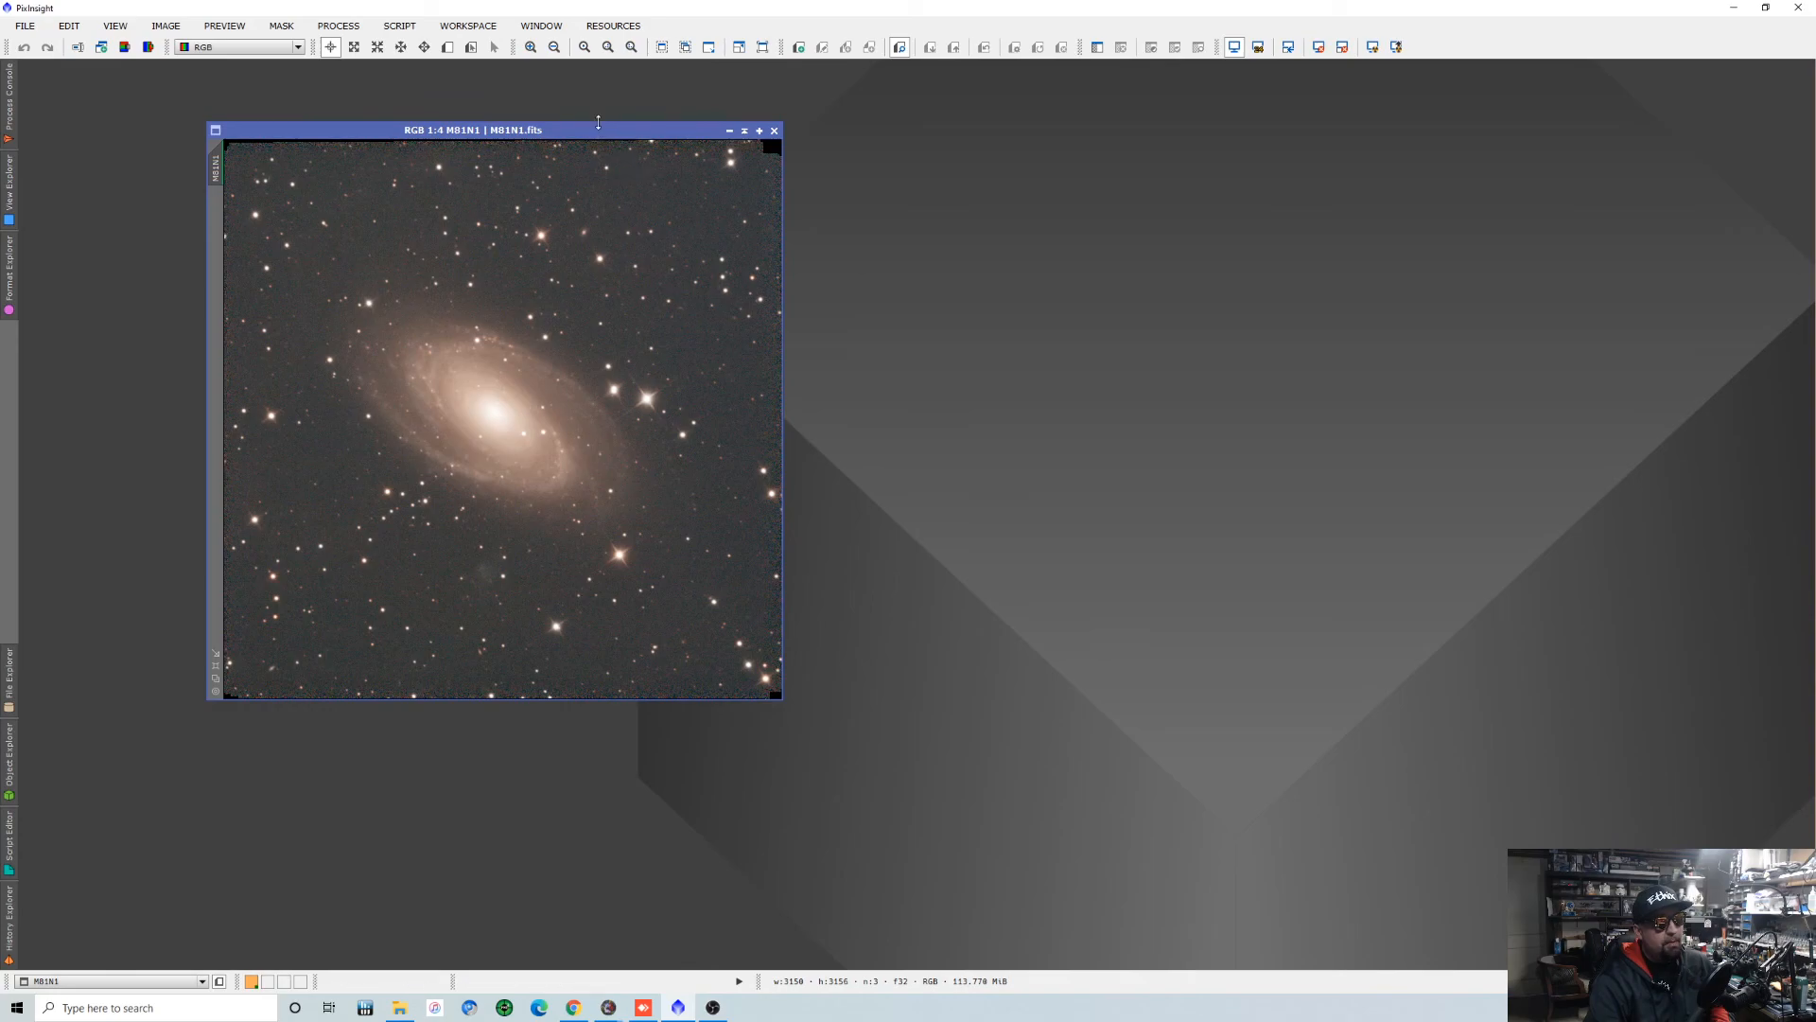
pyautogui.moveTo(598, 123); pyautogui.dragTo(598, 135)
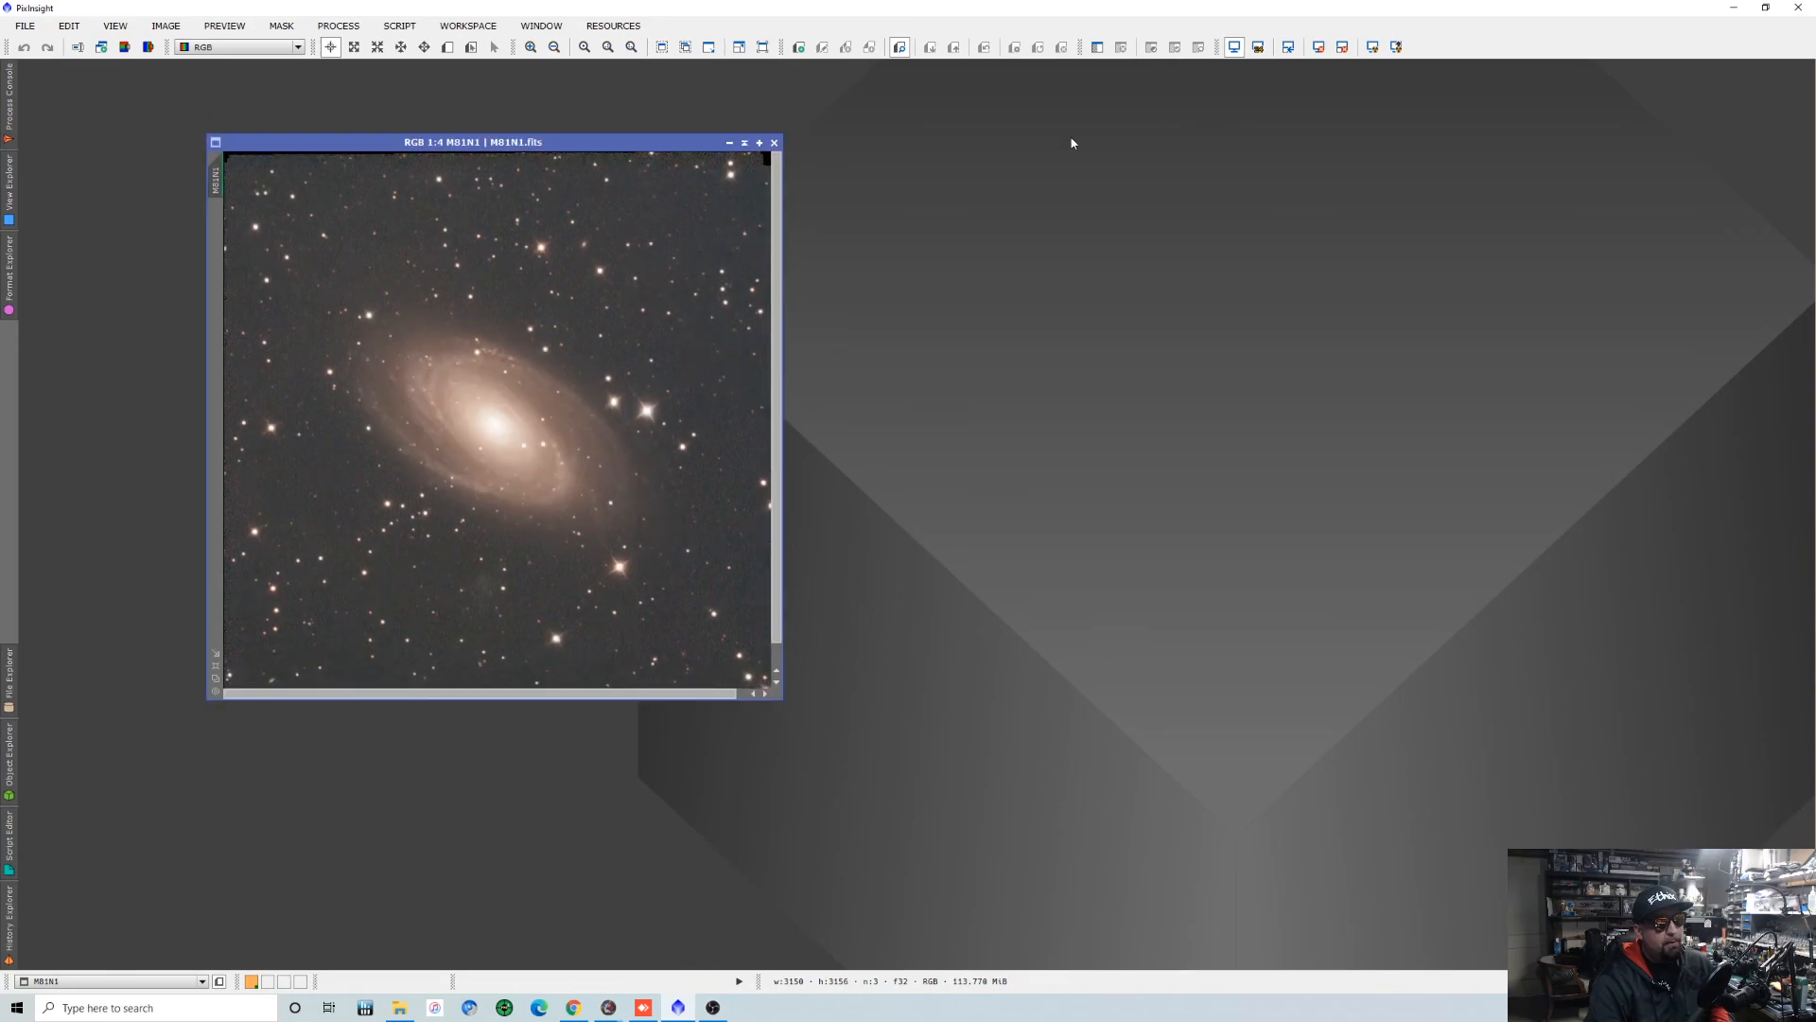
pyautogui.click(728, 144)
# Open the image file M81N1ready4PI.fits from the M81 folder.
pyautogui.click(24, 26)
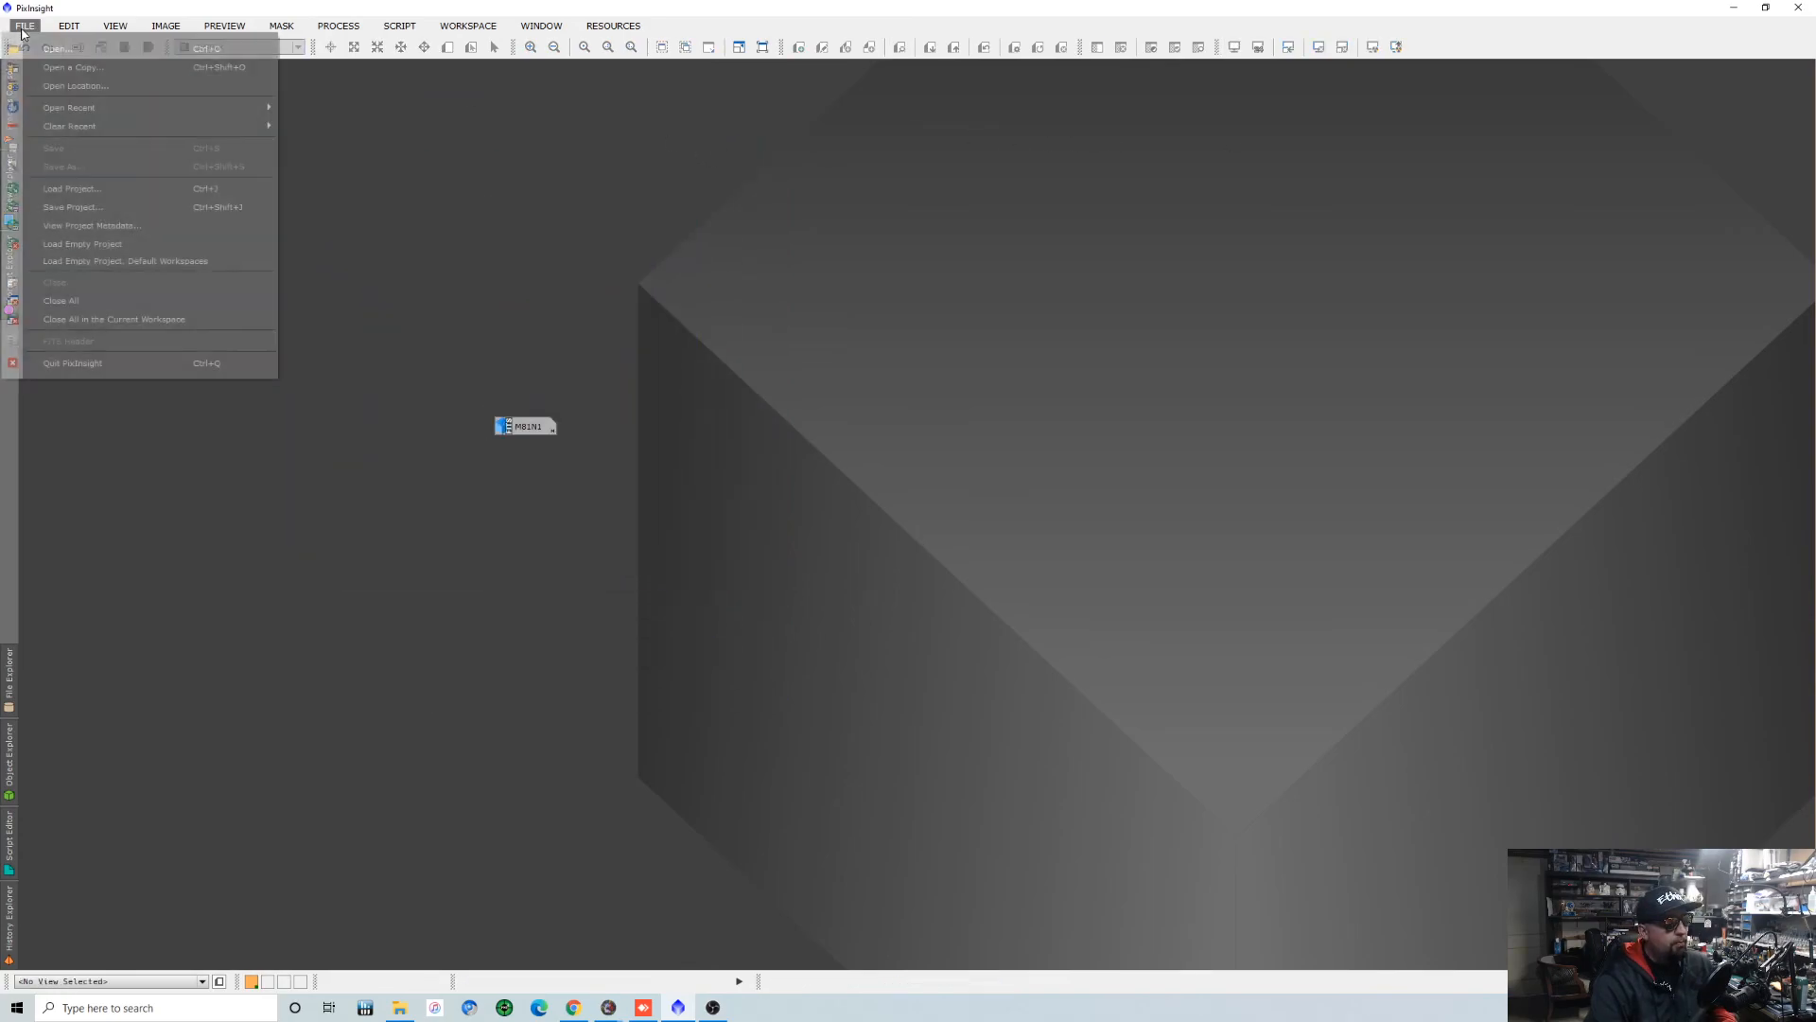
pyautogui.click(43, 52)
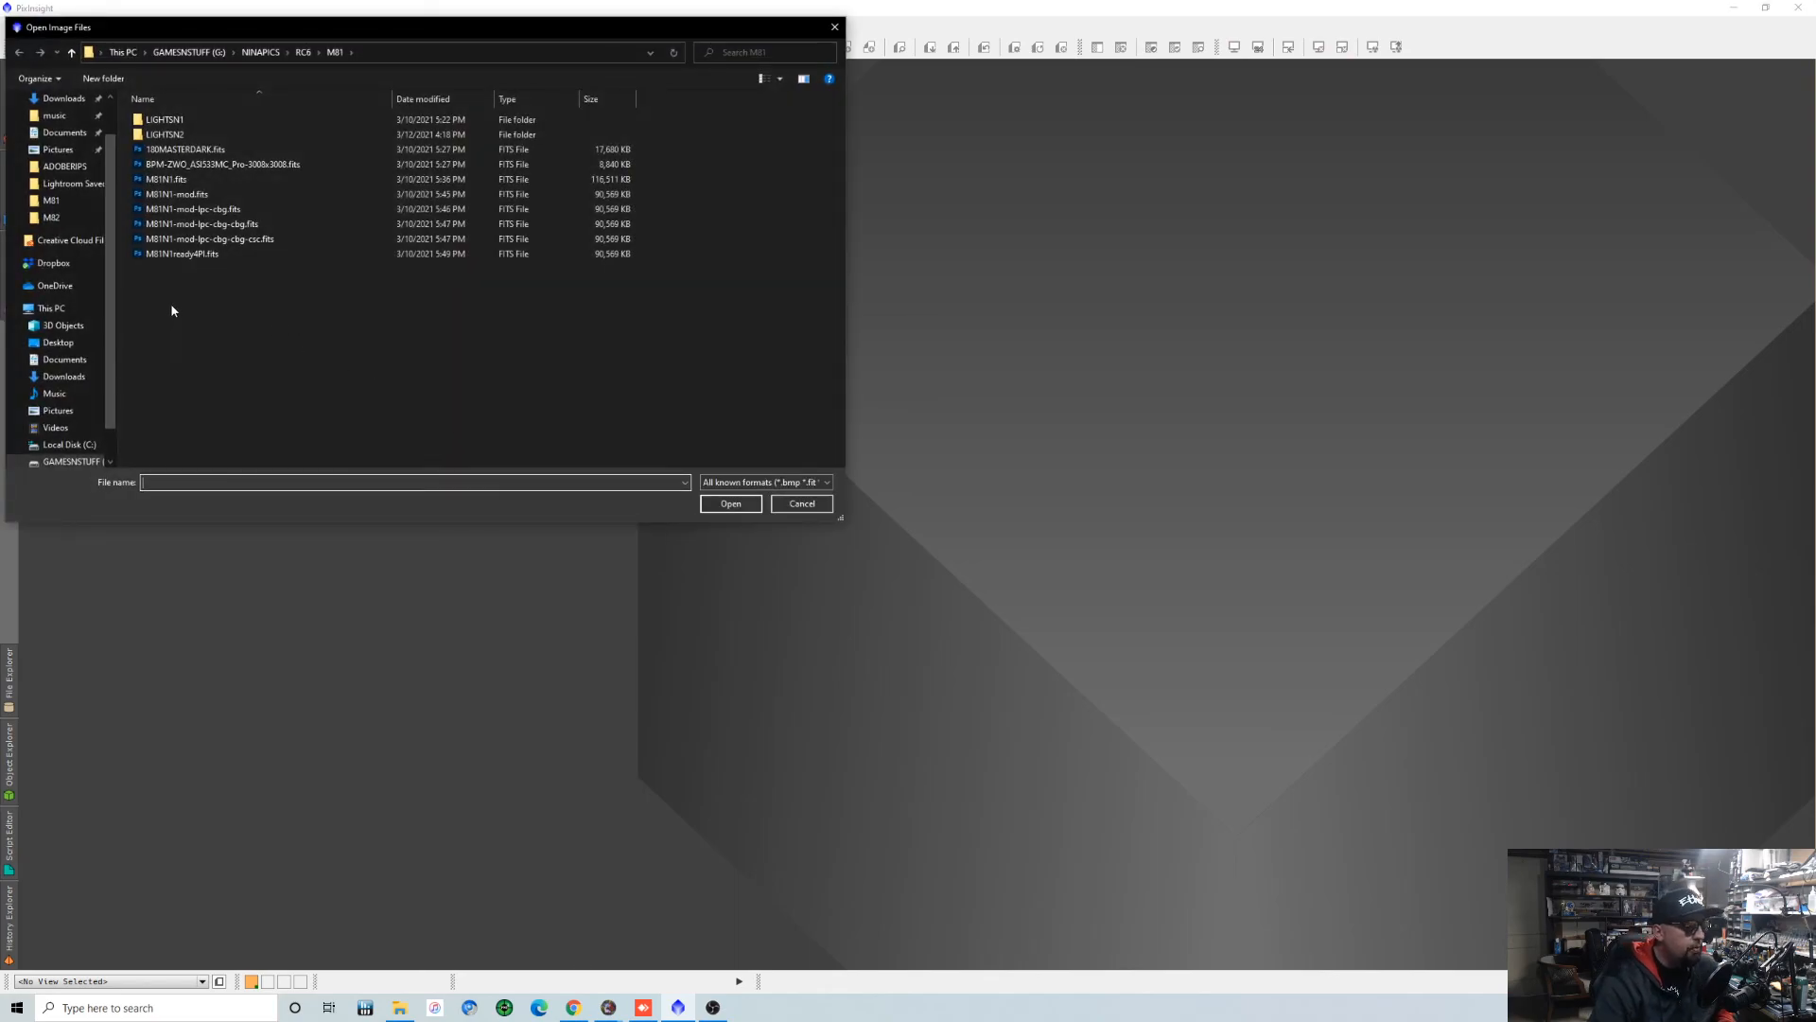
pyautogui.click(214, 256)
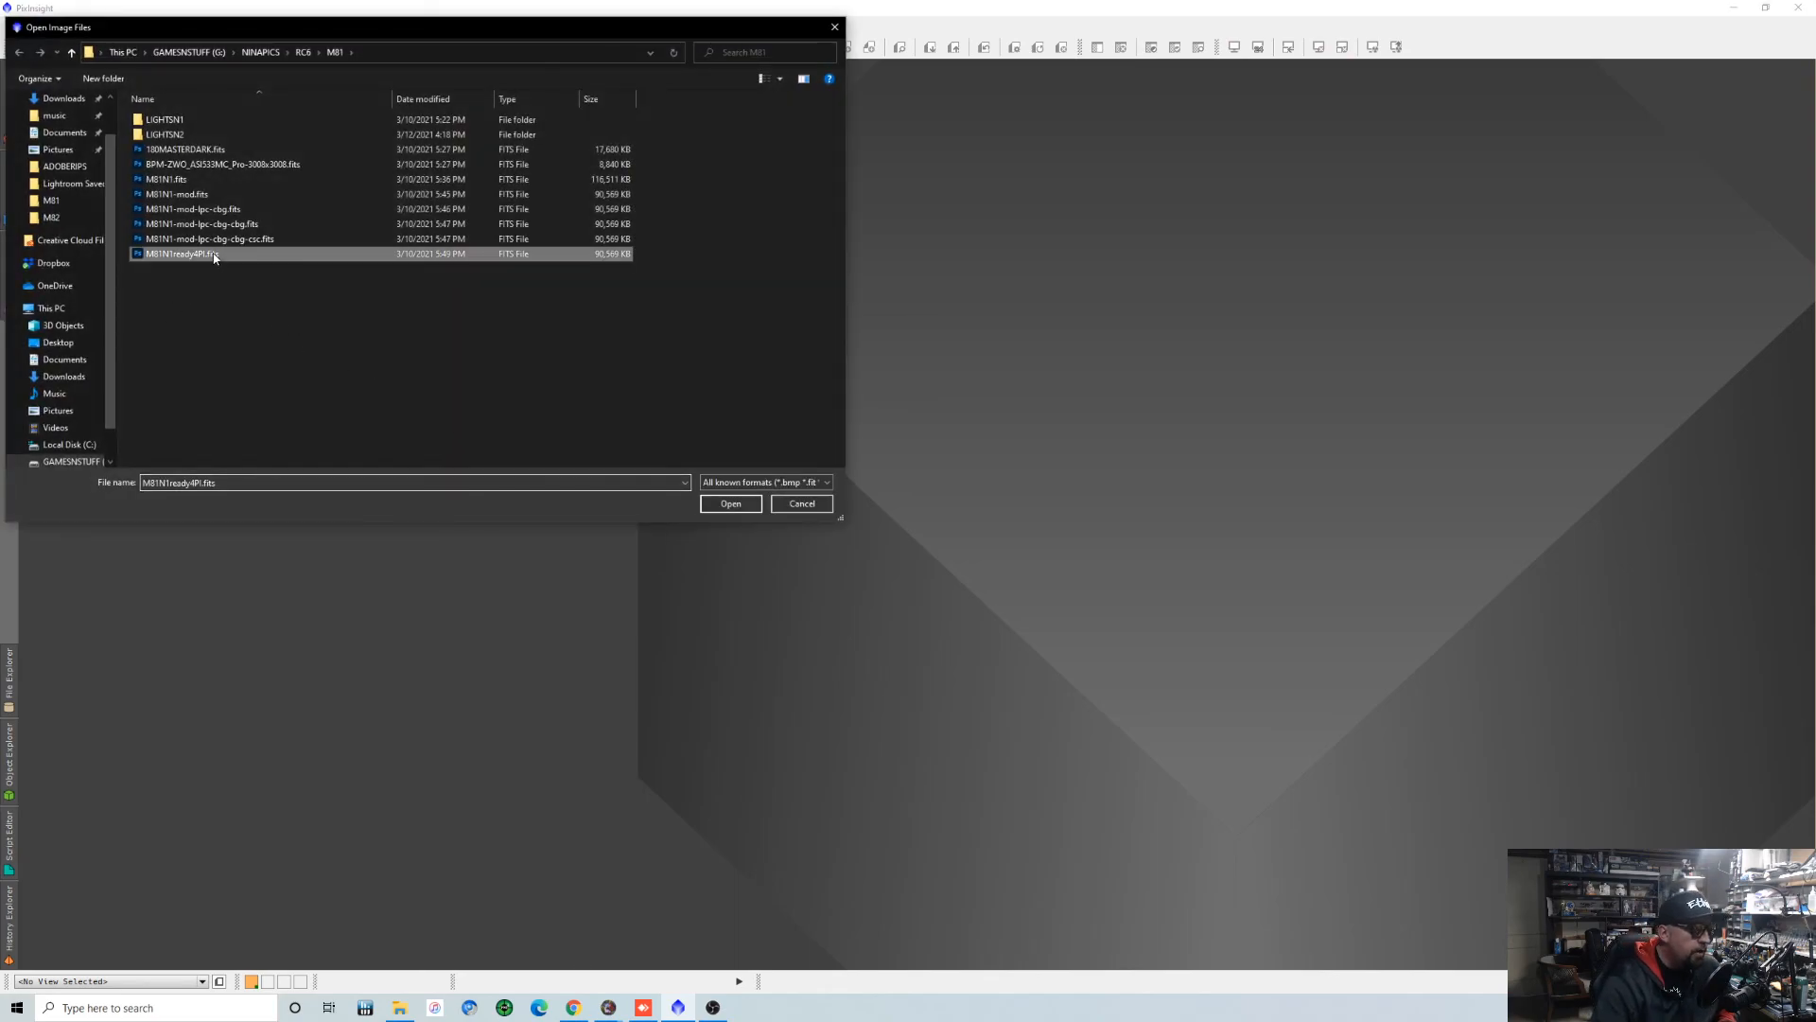
pyautogui.click(733, 504)
# Position the M81N1ready4PI image window near the middle of the workspace and apply an automatic screen stretch to it.
pyautogui.moveTo(318, 97); pyautogui.dragTo(996, 175)
pyautogui.click(730, 669)
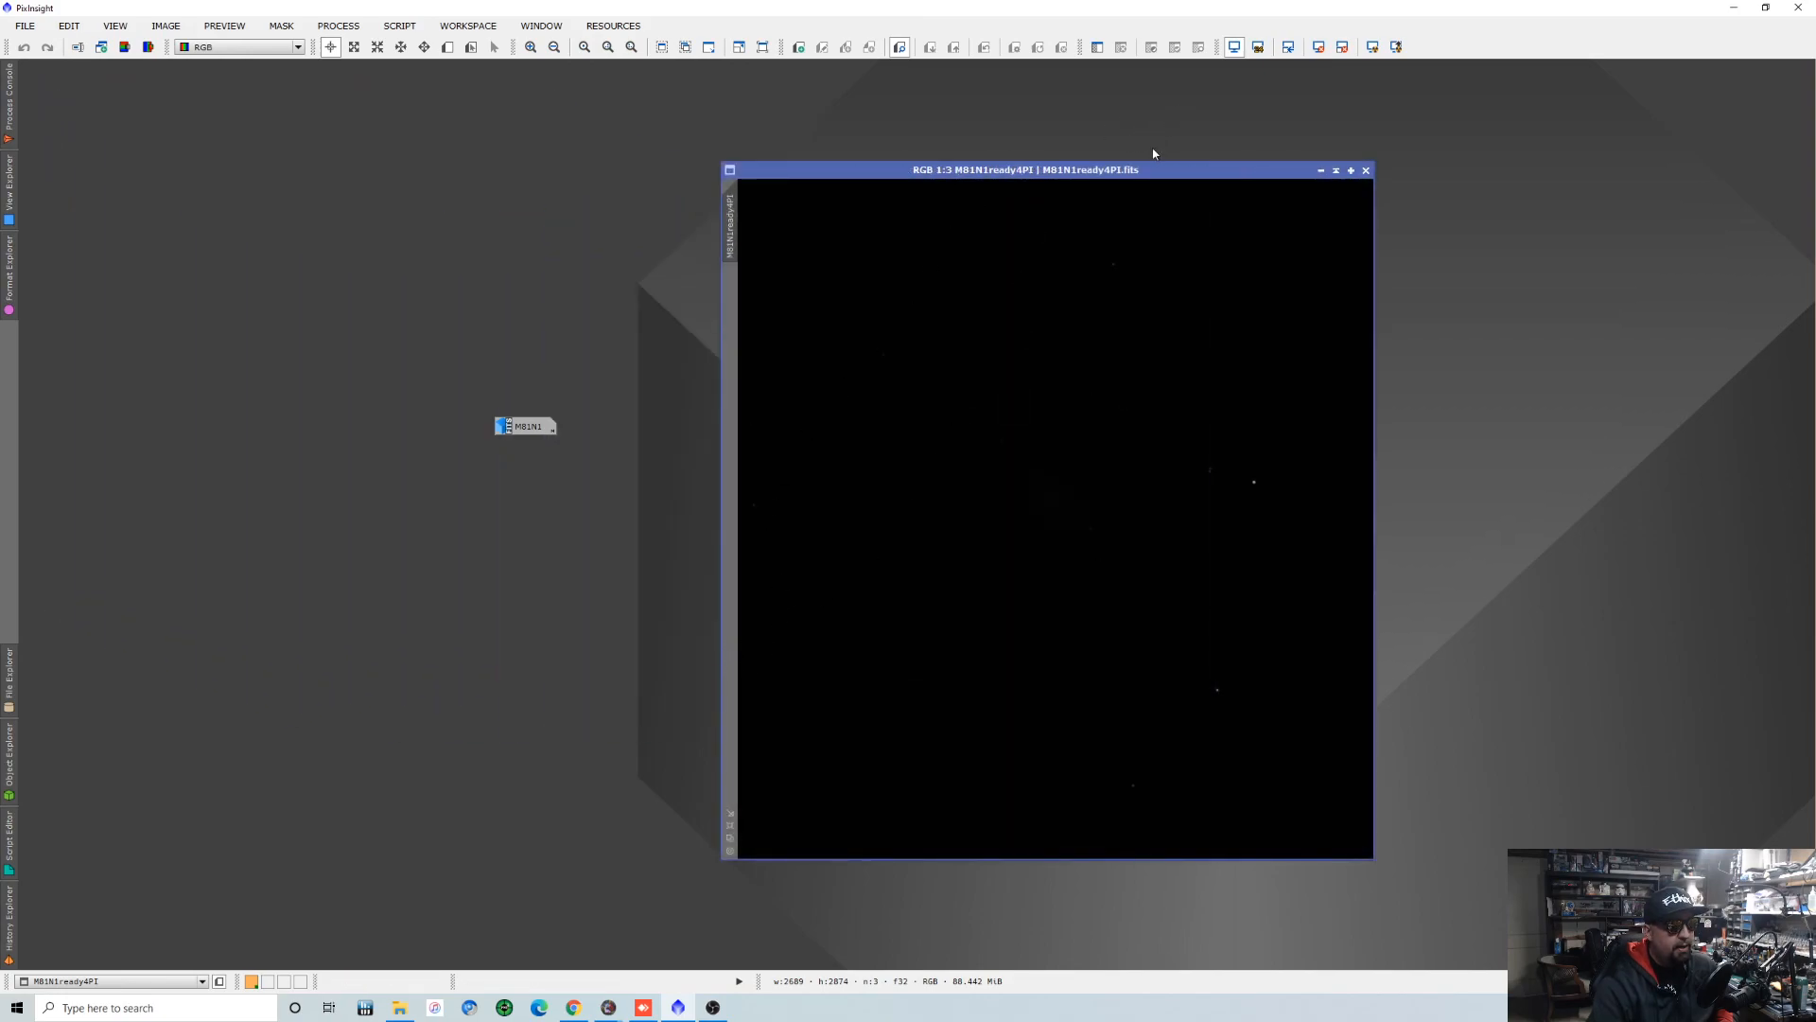
pyautogui.moveTo(1144, 172); pyautogui.dragTo(1036, 147)
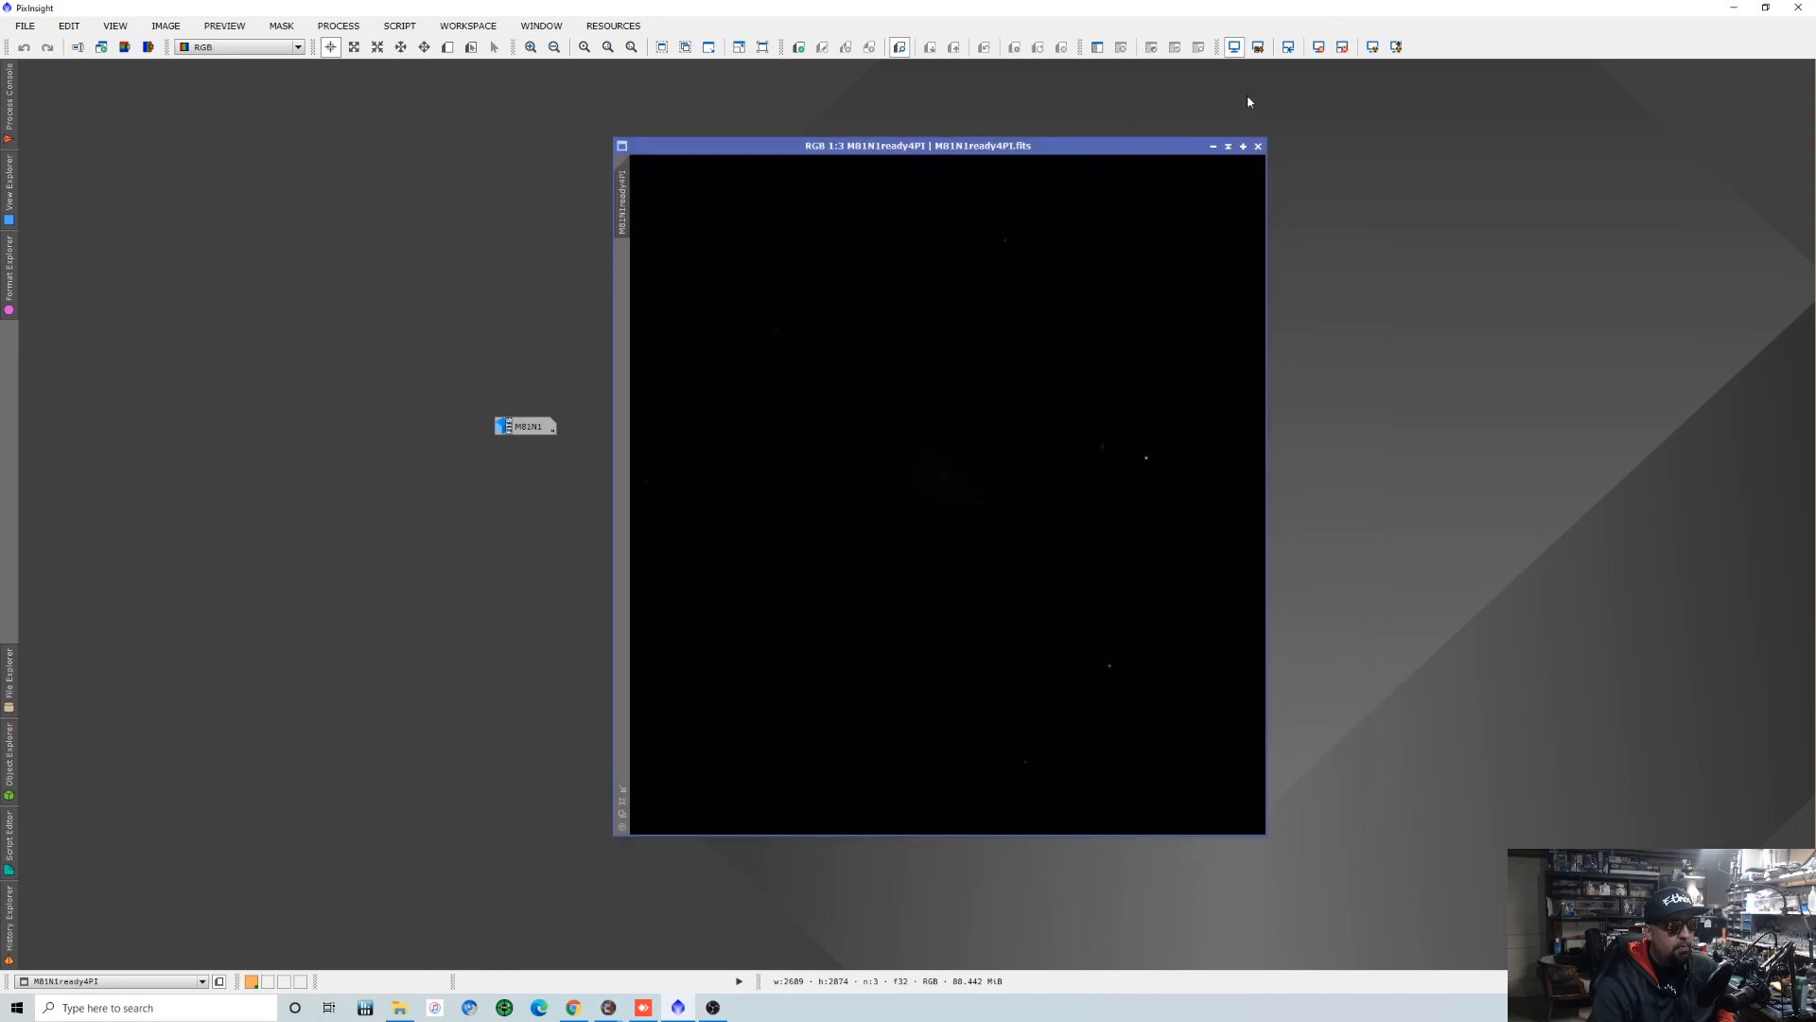
pyautogui.click(1373, 47)
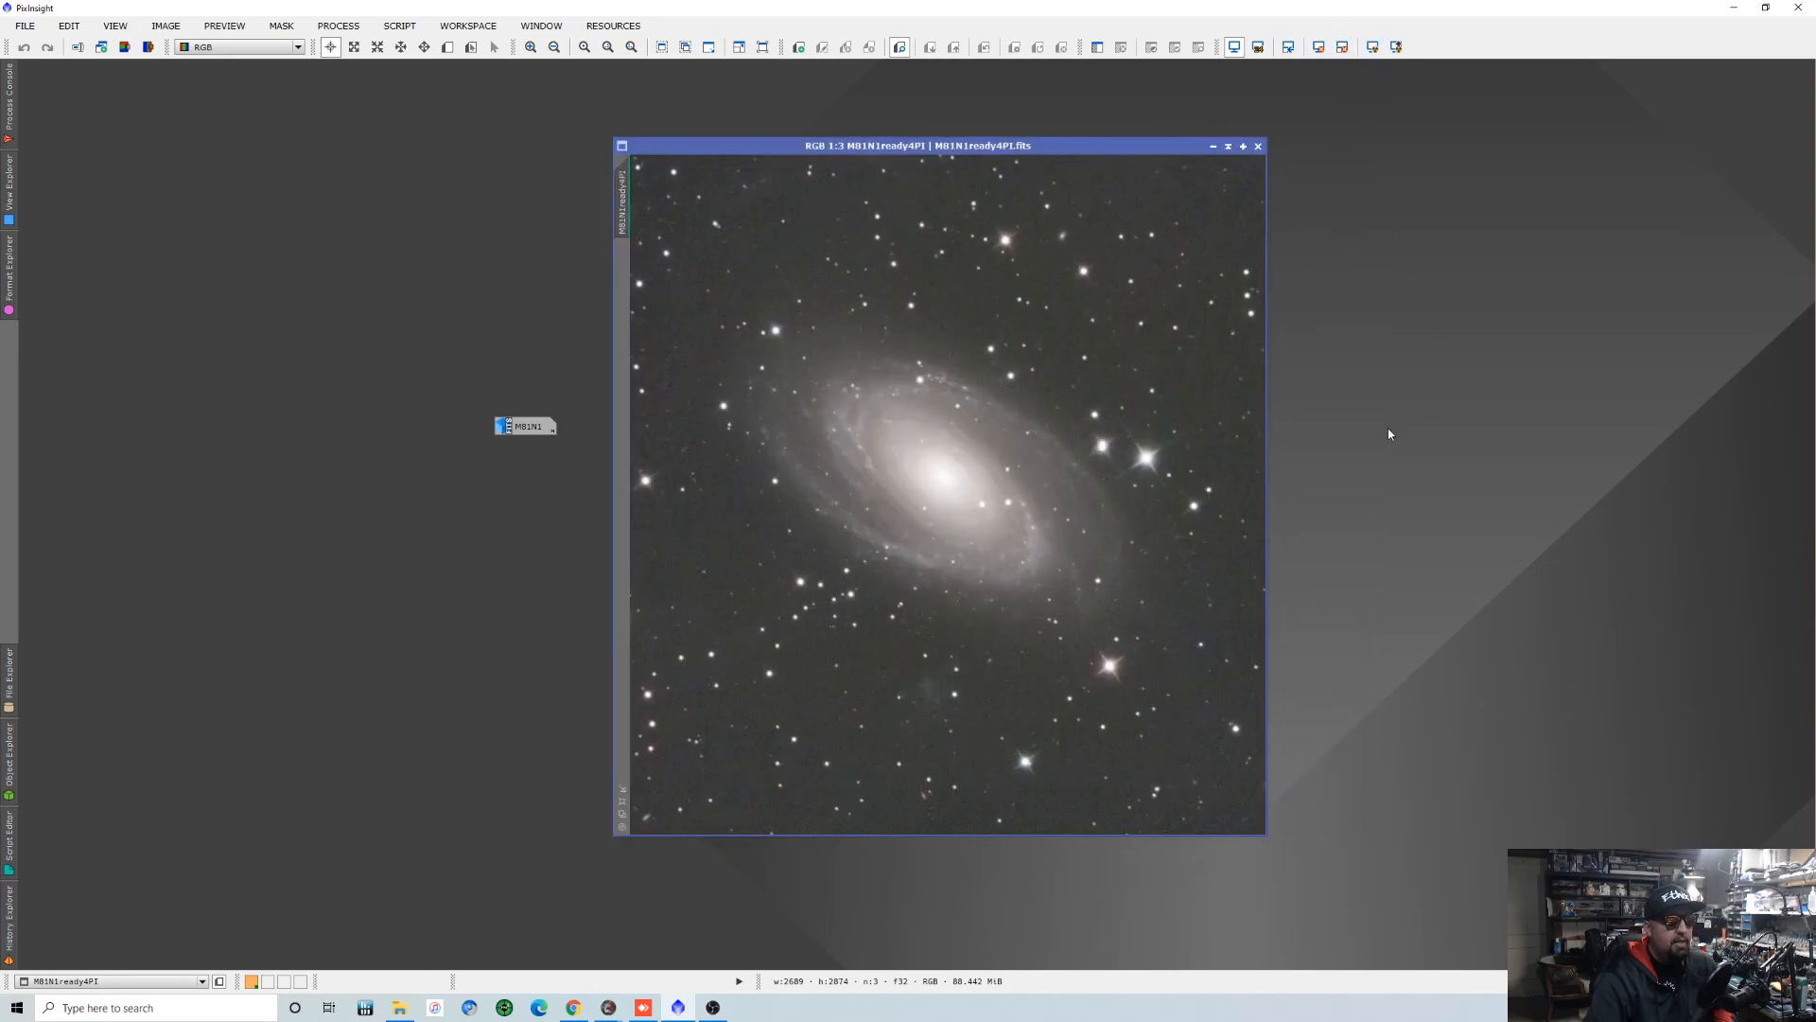